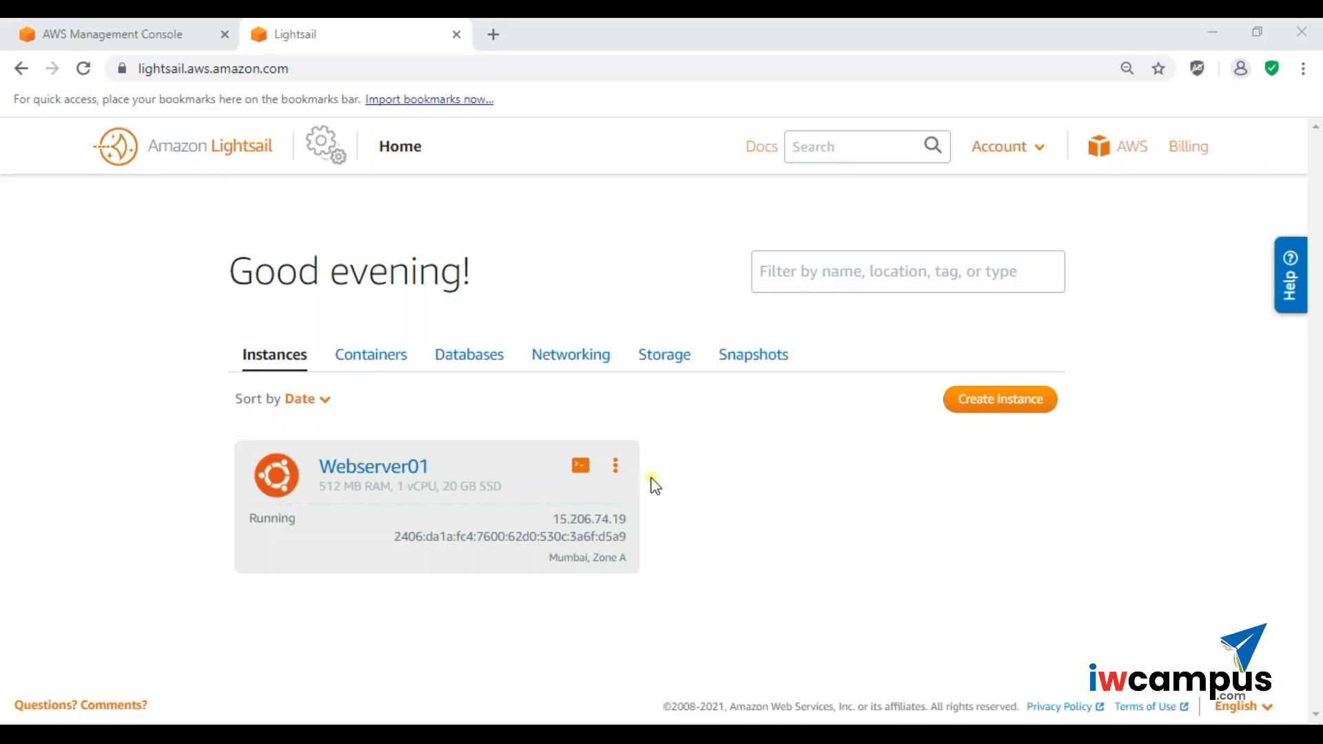
- Search Google for "putty" in a new browser tab and read the PuTTY download result's description
click(500, 30)
text(putty)
key(Return)
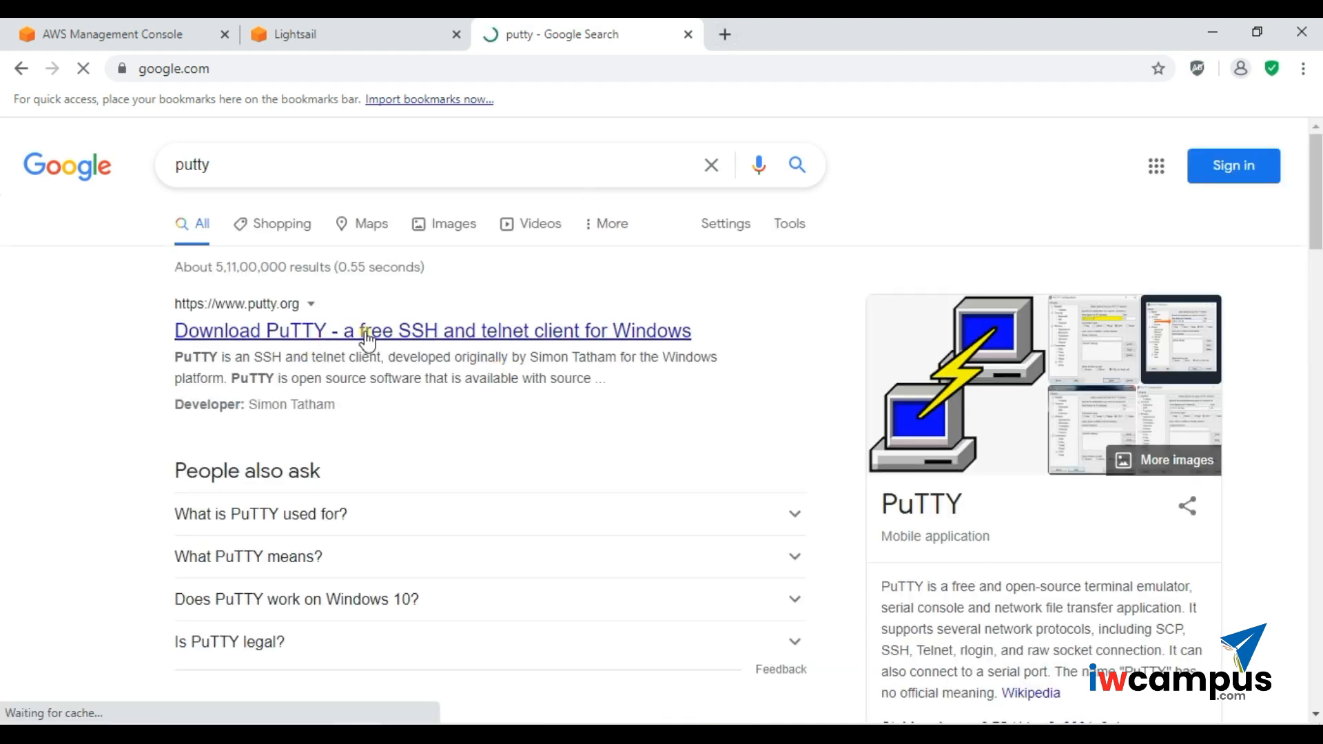
mouse_move(218, 356)
mouse_down()
mouse_move(168, 354)
mouse_move(219, 357)
mouse_up()
click(219, 357)
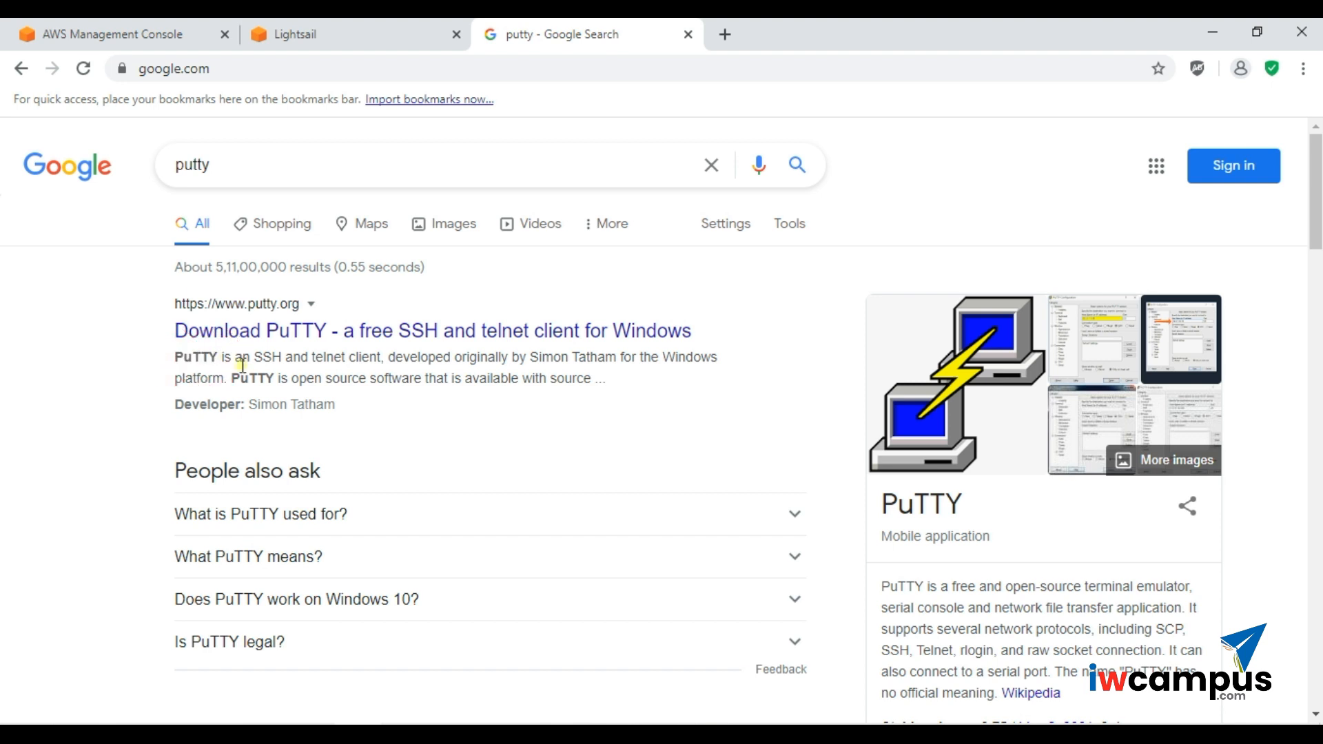
double_click(260, 377)
click(235, 377)
double_click(202, 356)
click(245, 379)
- Find PuTTY in the Windows search and launch PuTTYgen from its related actions
click(16, 735)
text(outty)
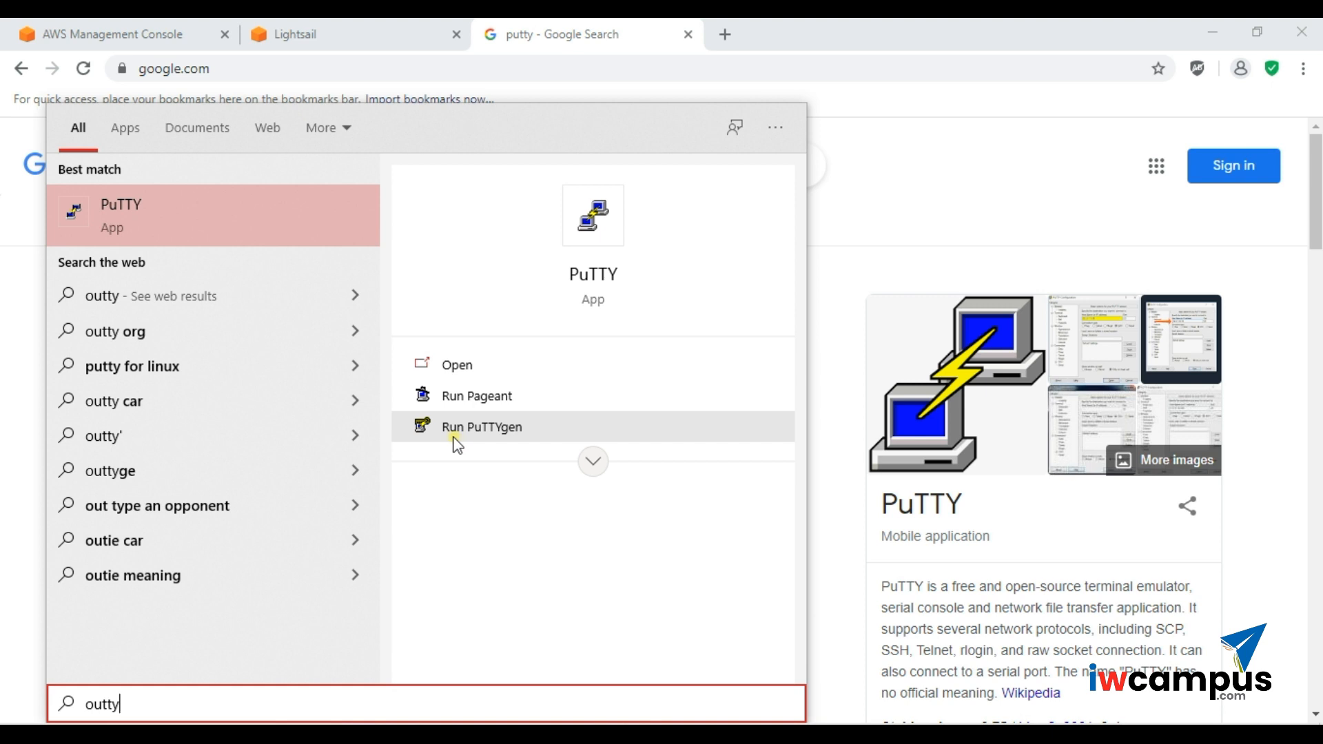
click(477, 427)
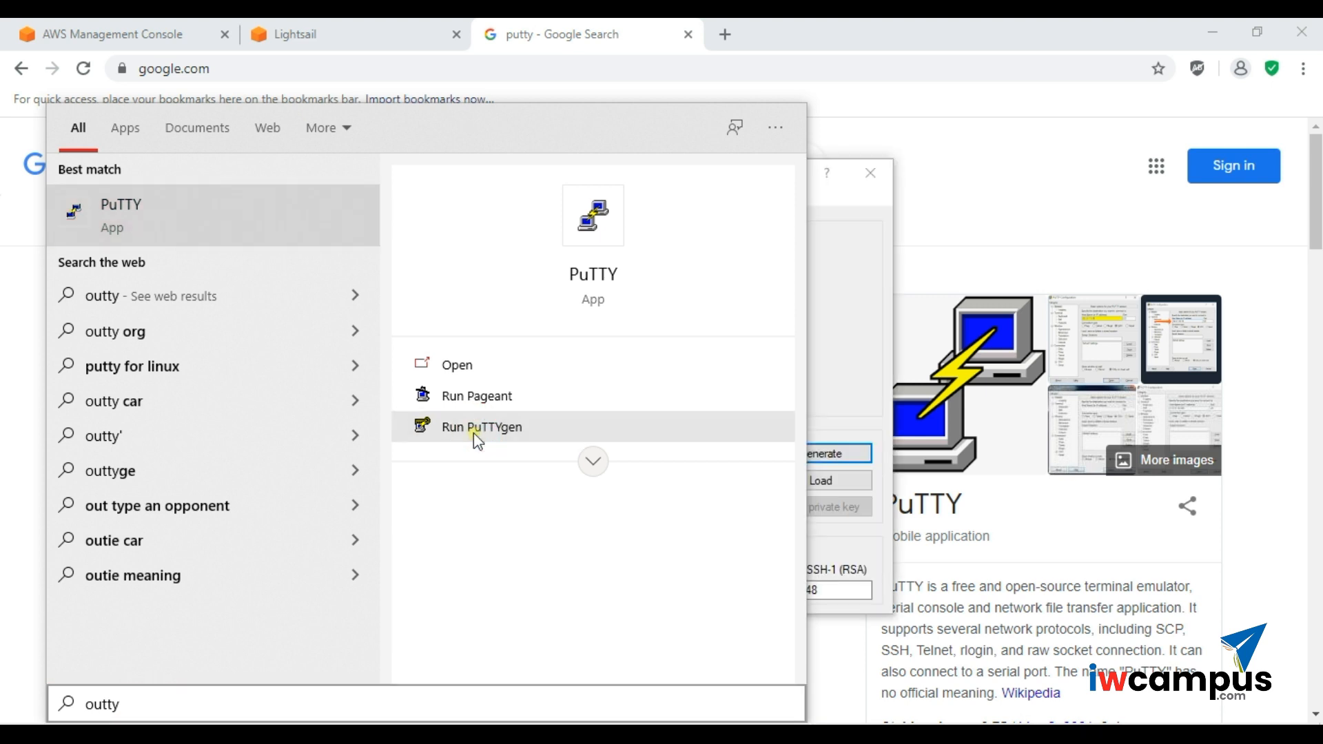
click(873, 257)
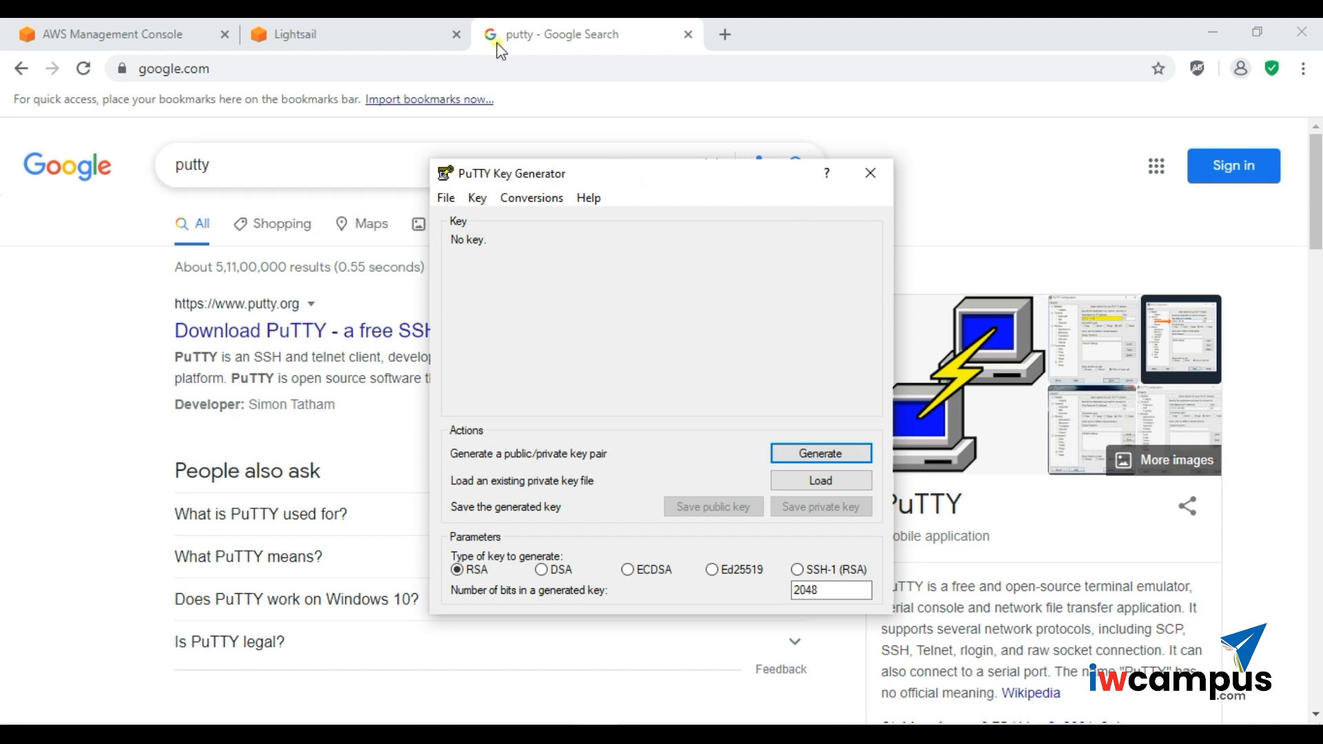
- Switch to the Webhosting Demo folder and locate the WebserverKeyPair.pem file
click(400, 29)
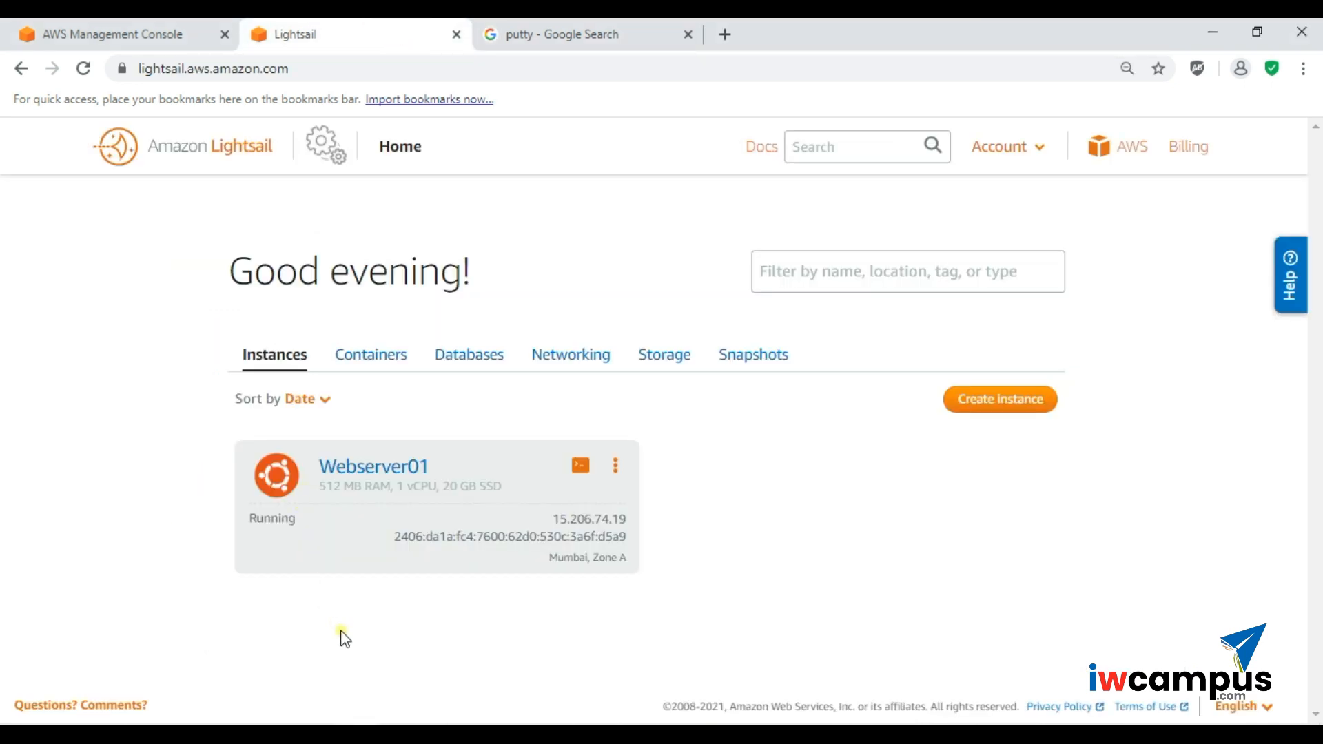
mouse_move(107, 722)
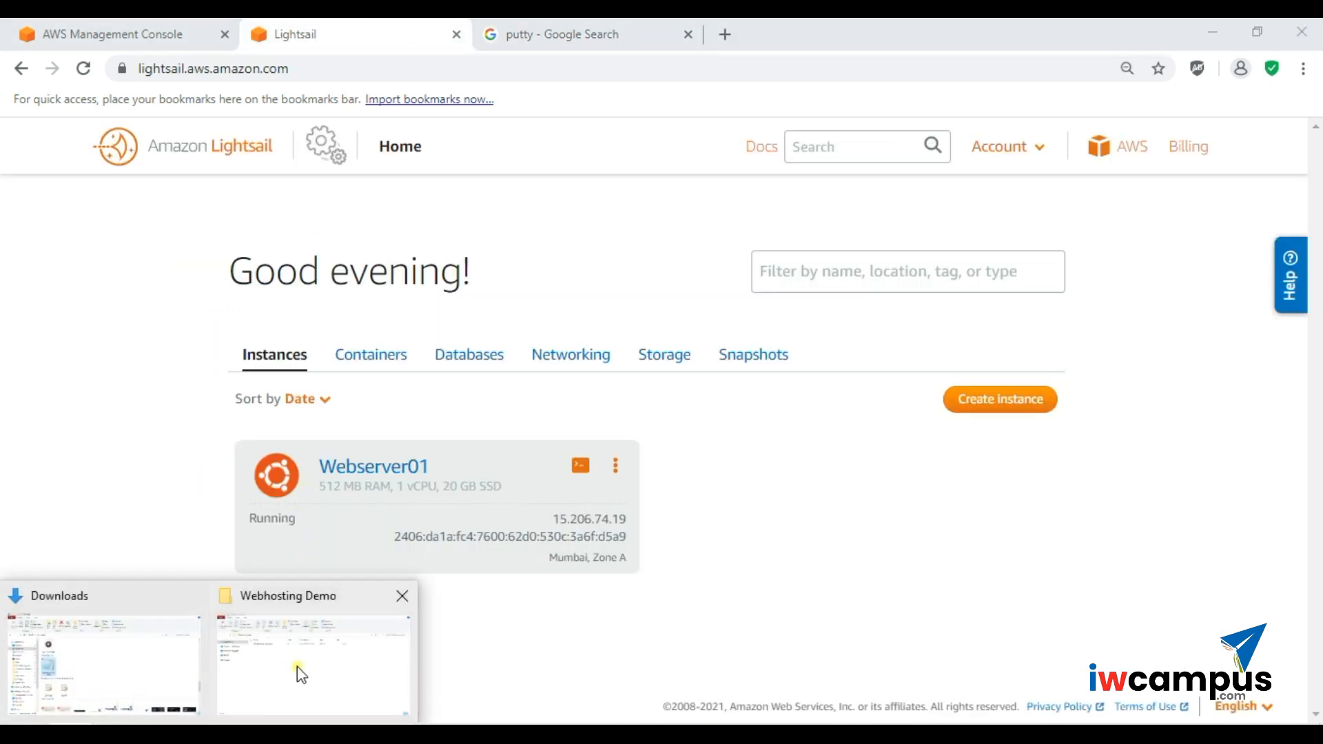
click(301, 672)
click(443, 434)
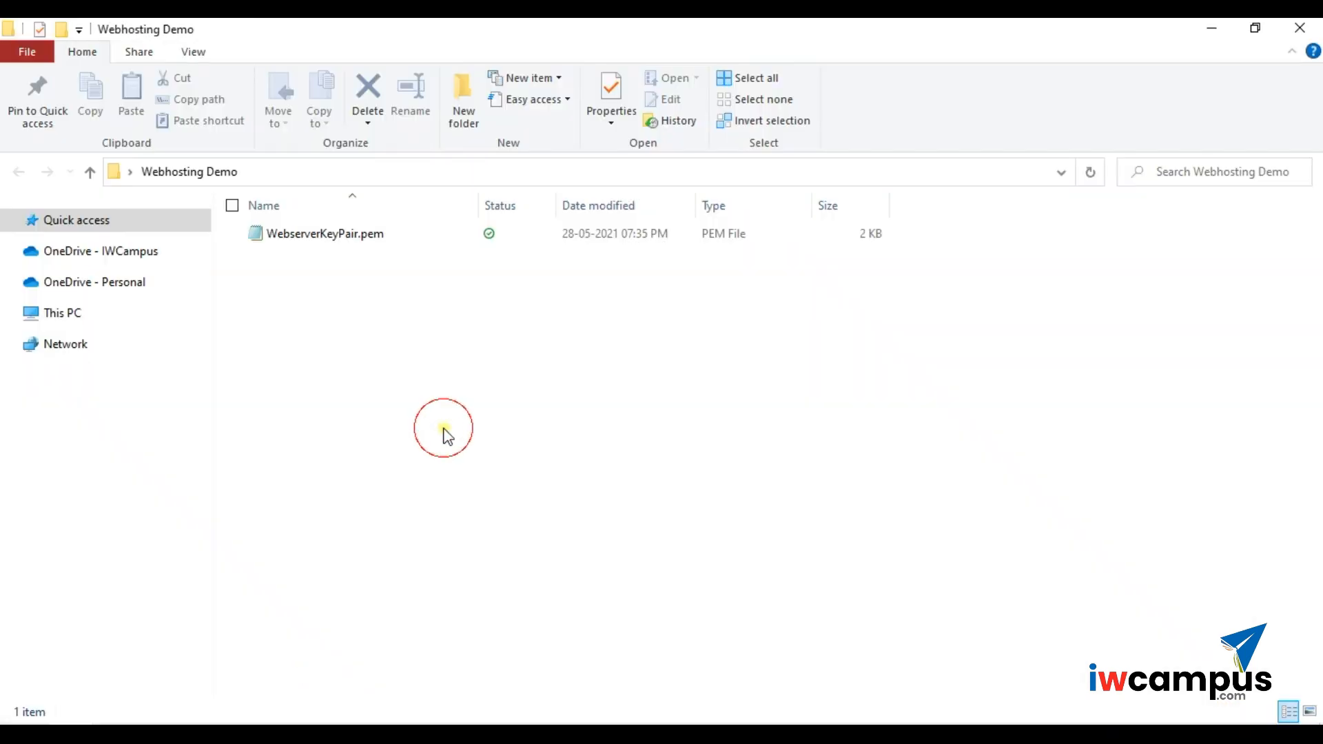
click(326, 237)
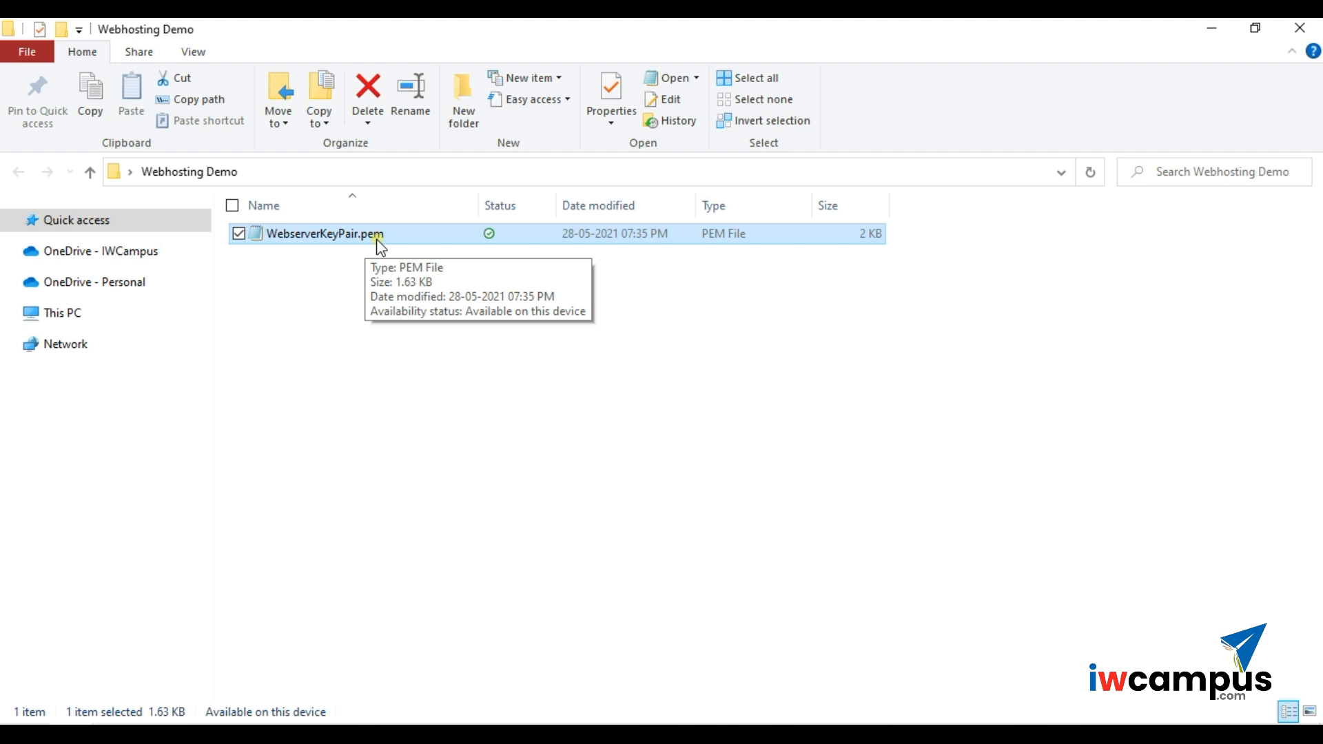
click(358, 301)
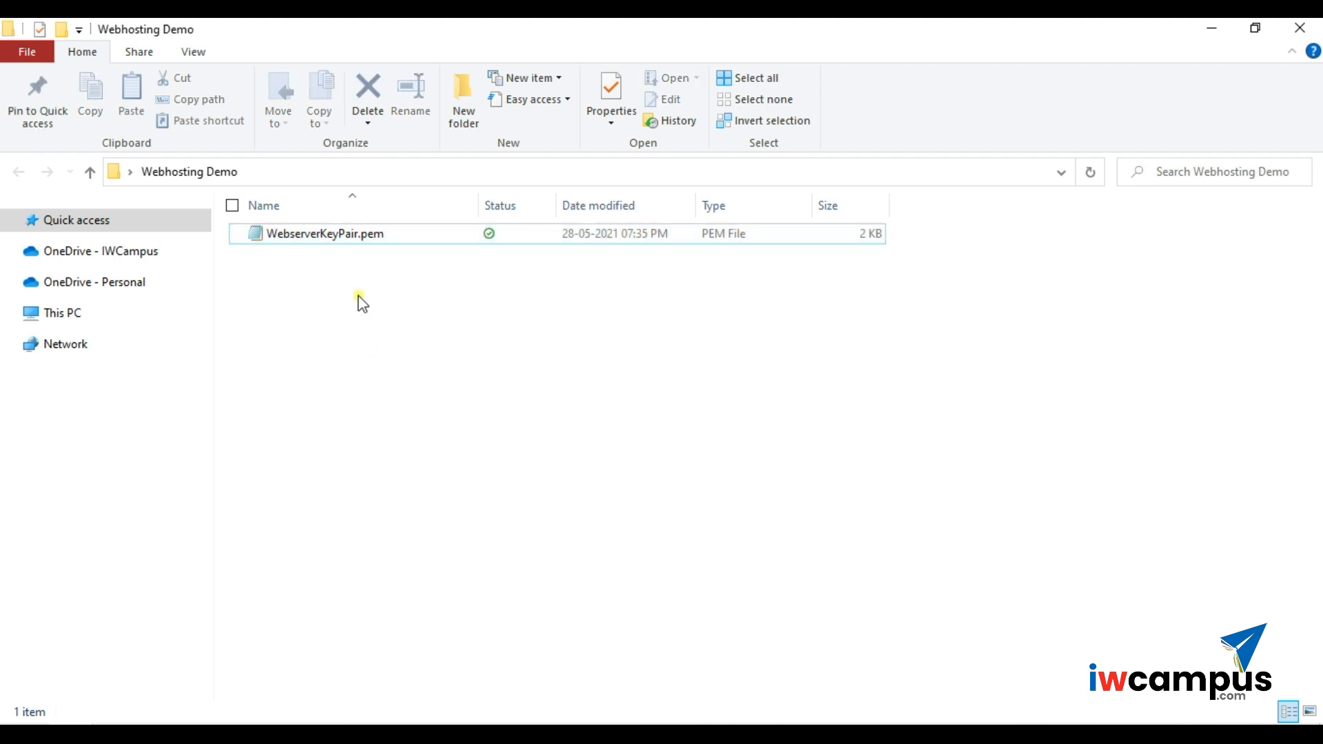
click(354, 235)
click(384, 349)
- Switch to PuTTY Key Generator and load WebserverKeyPair.pem from the Webhosting Demo folder, showing all file types
click(589, 733)
click(618, 372)
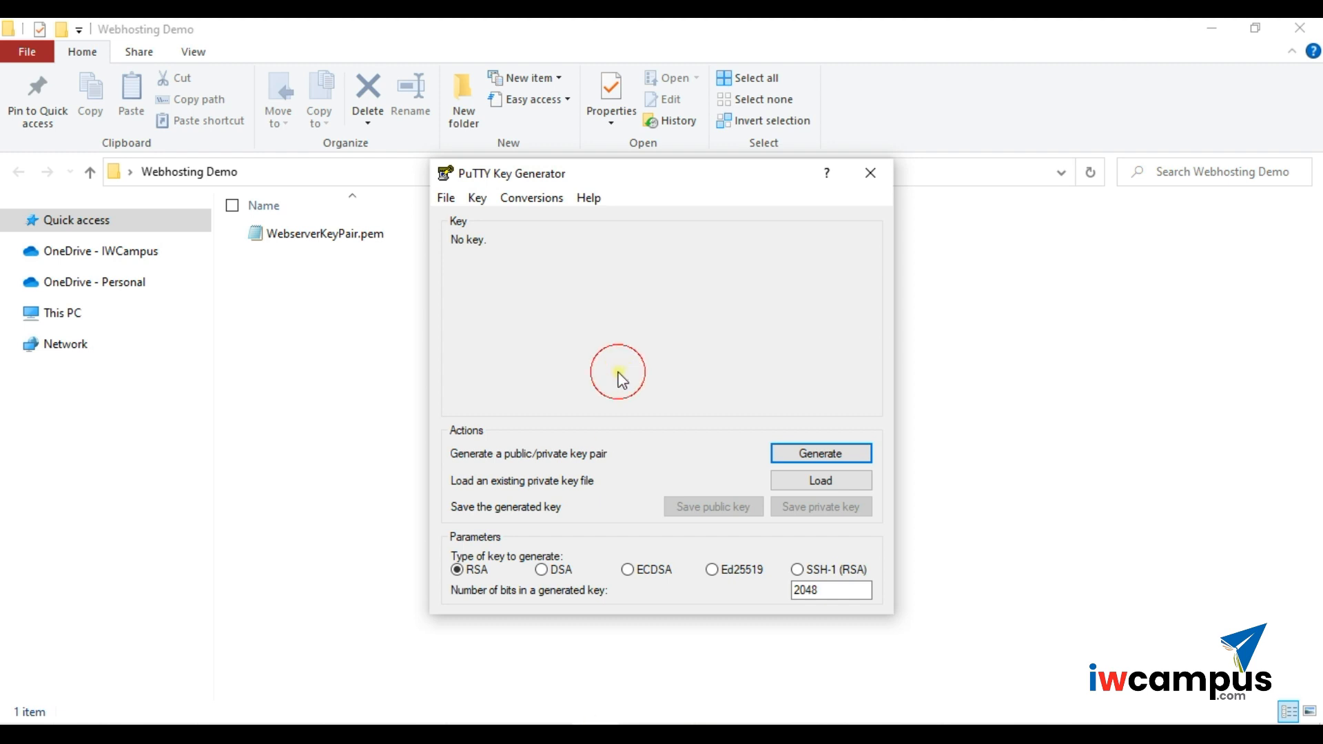
click(798, 483)
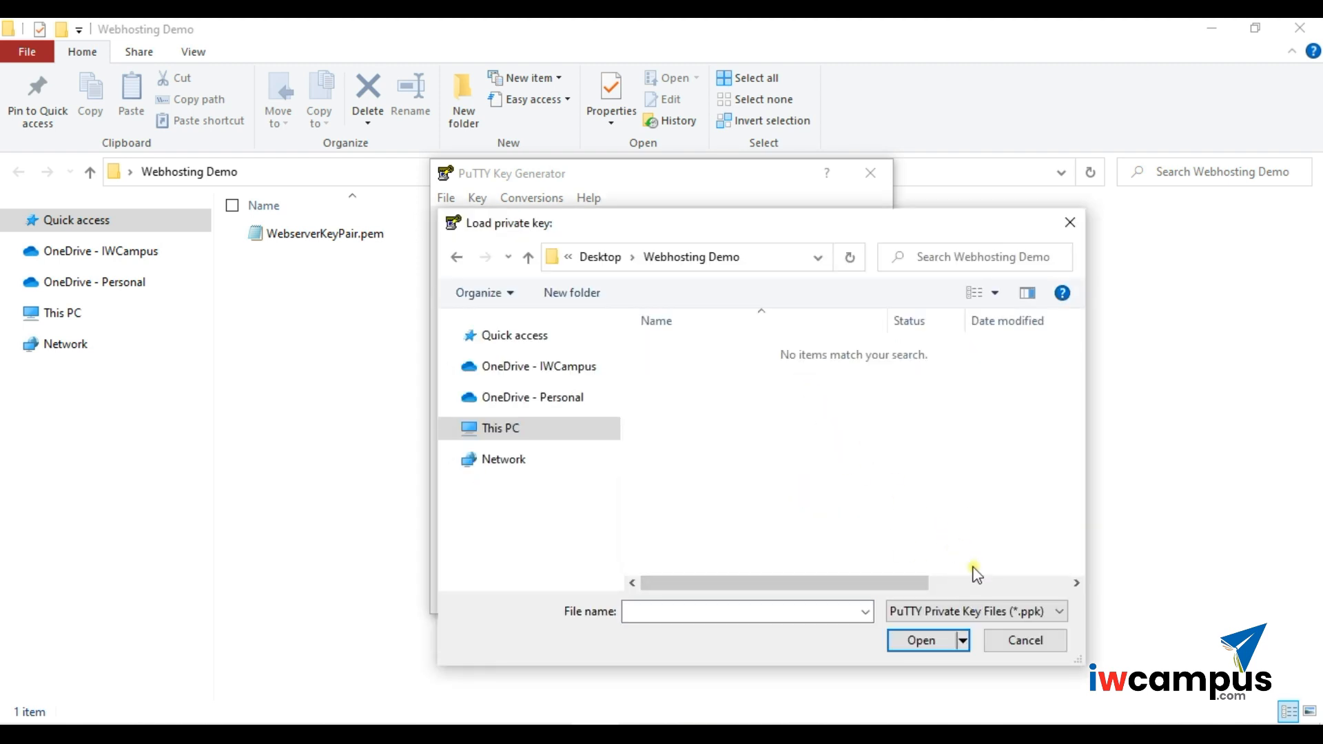
click(963, 612)
click(950, 648)
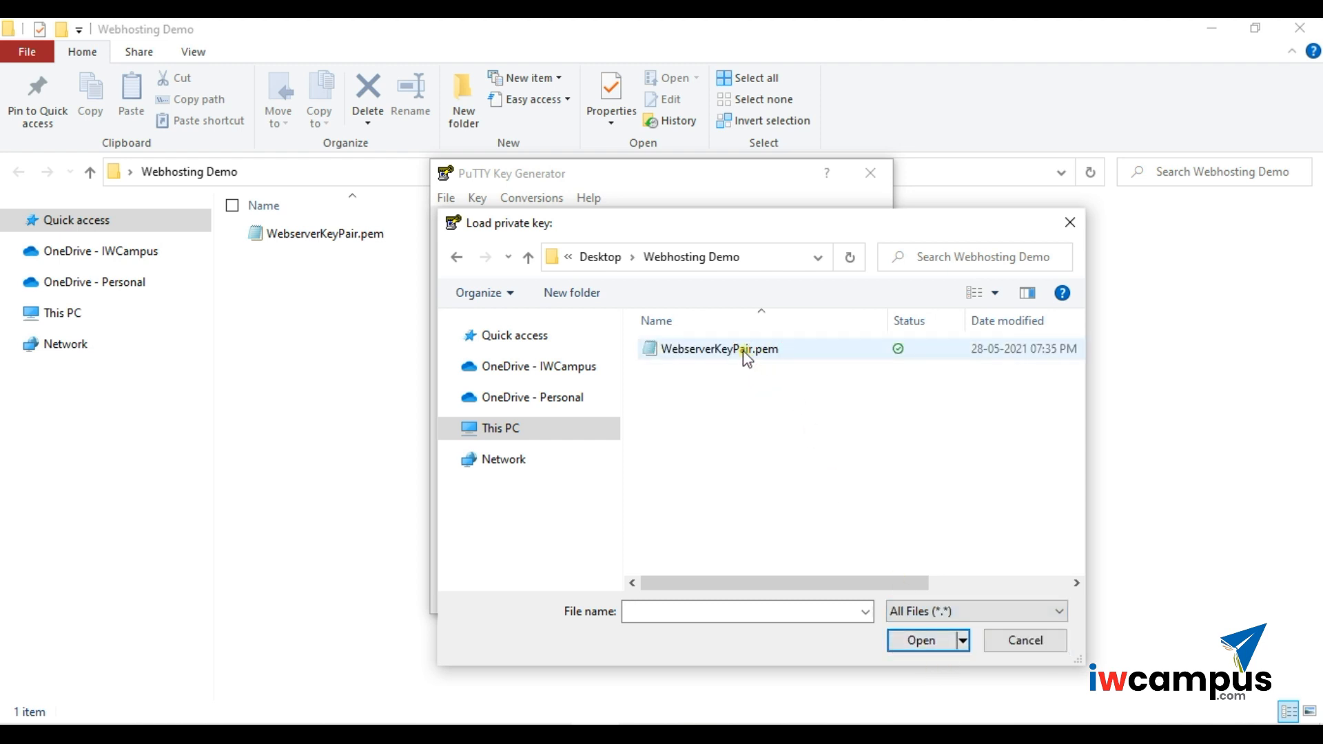
click(744, 351)
click(913, 644)
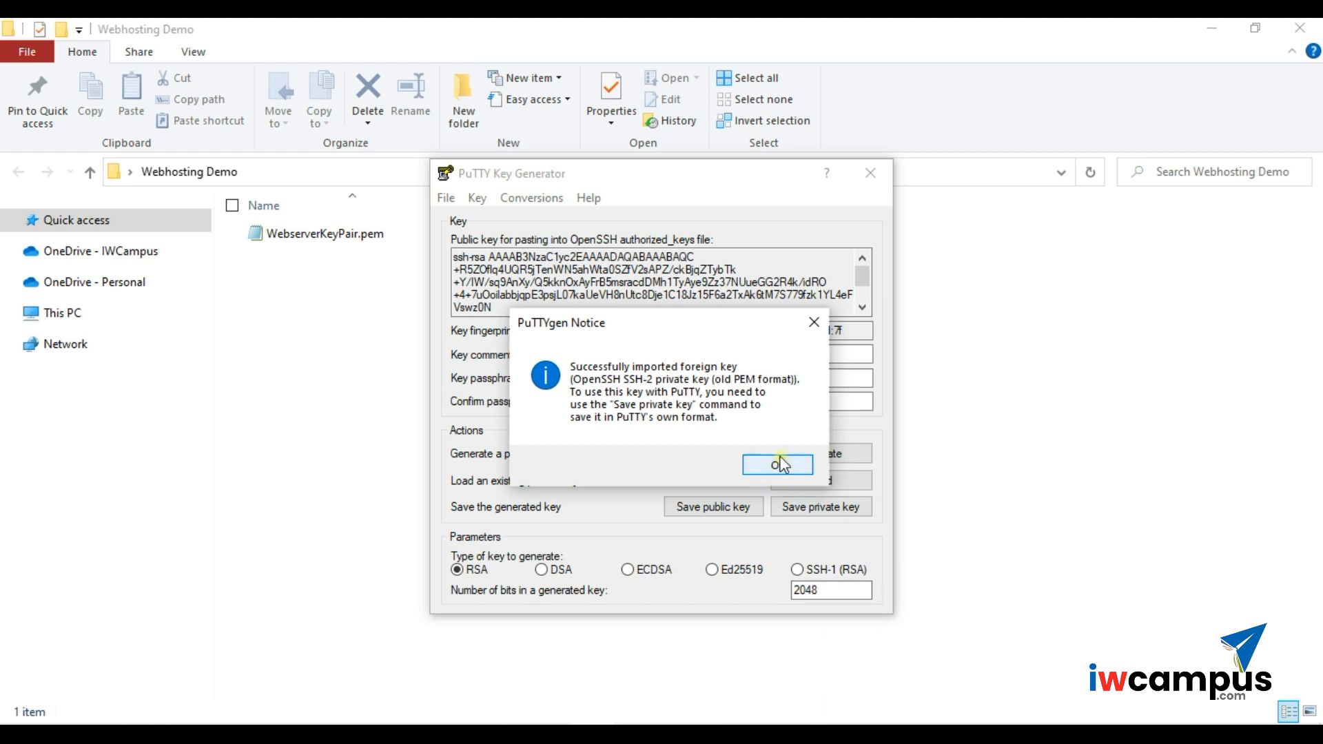
click(778, 465)
drag(662, 269, 670, 309)
click(670, 309)
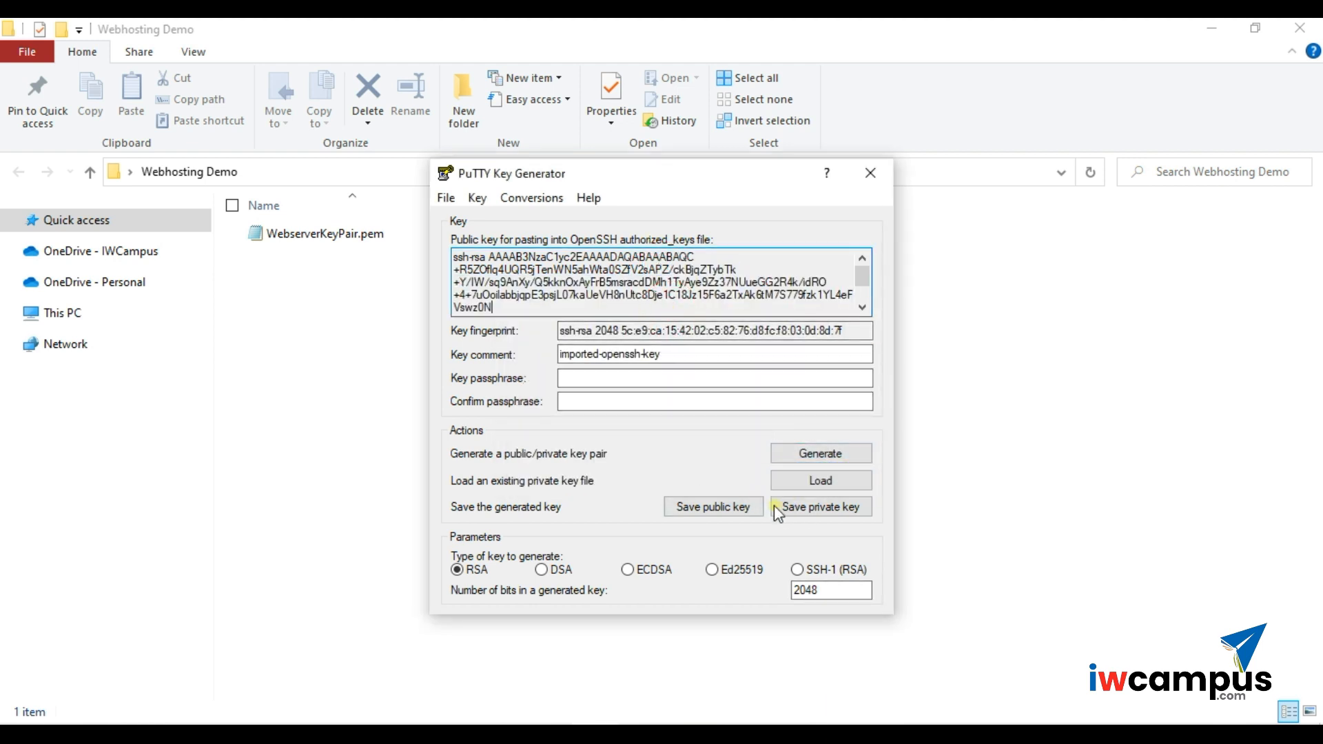
- Save the private key without a passphrase as WebserverKeyPair in .ppk format in the Webhosting Demo folder, and close the key generator
click(798, 511)
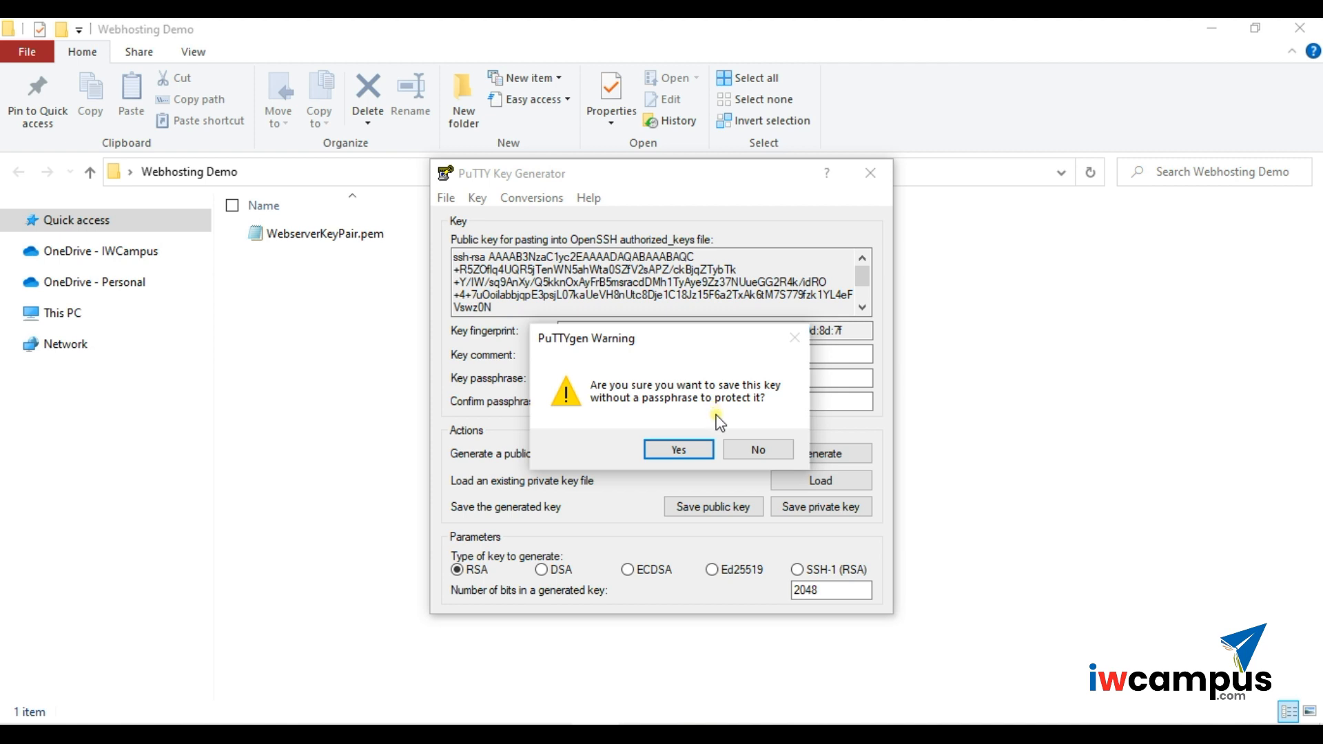
click(754, 449)
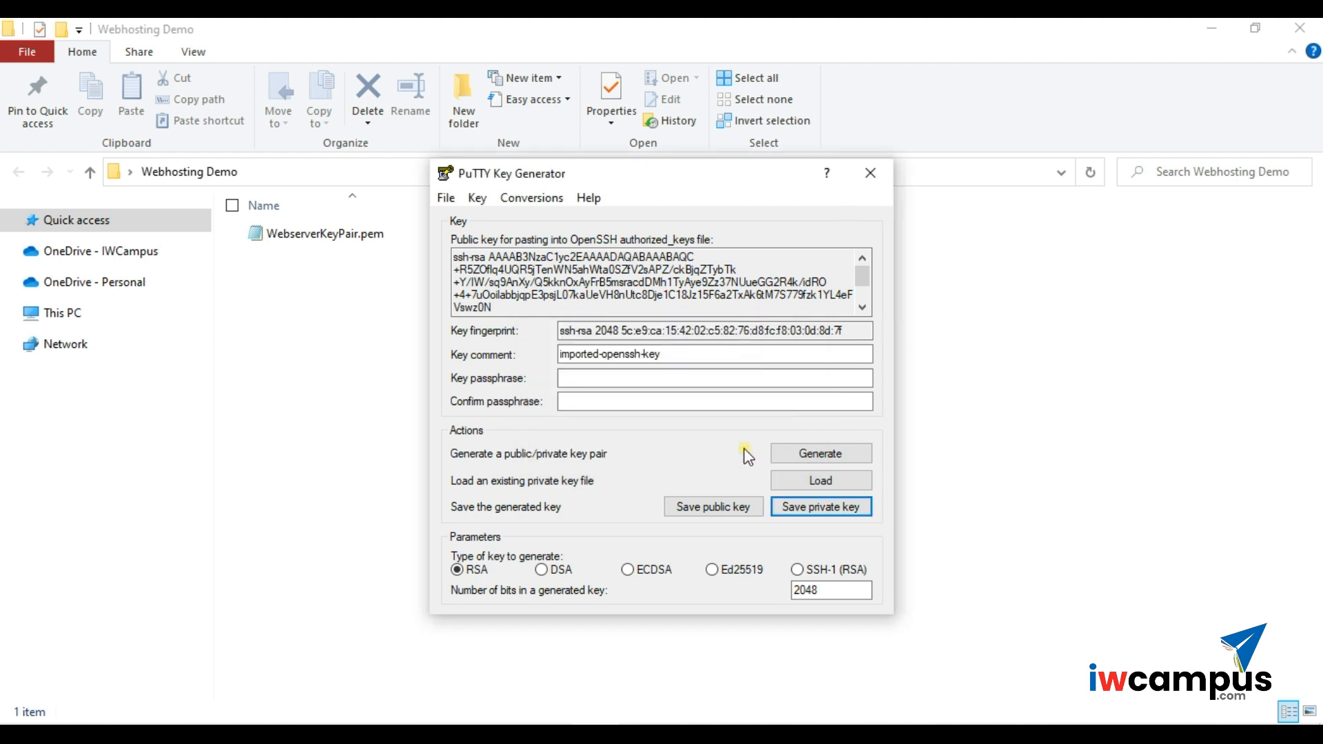
click(782, 507)
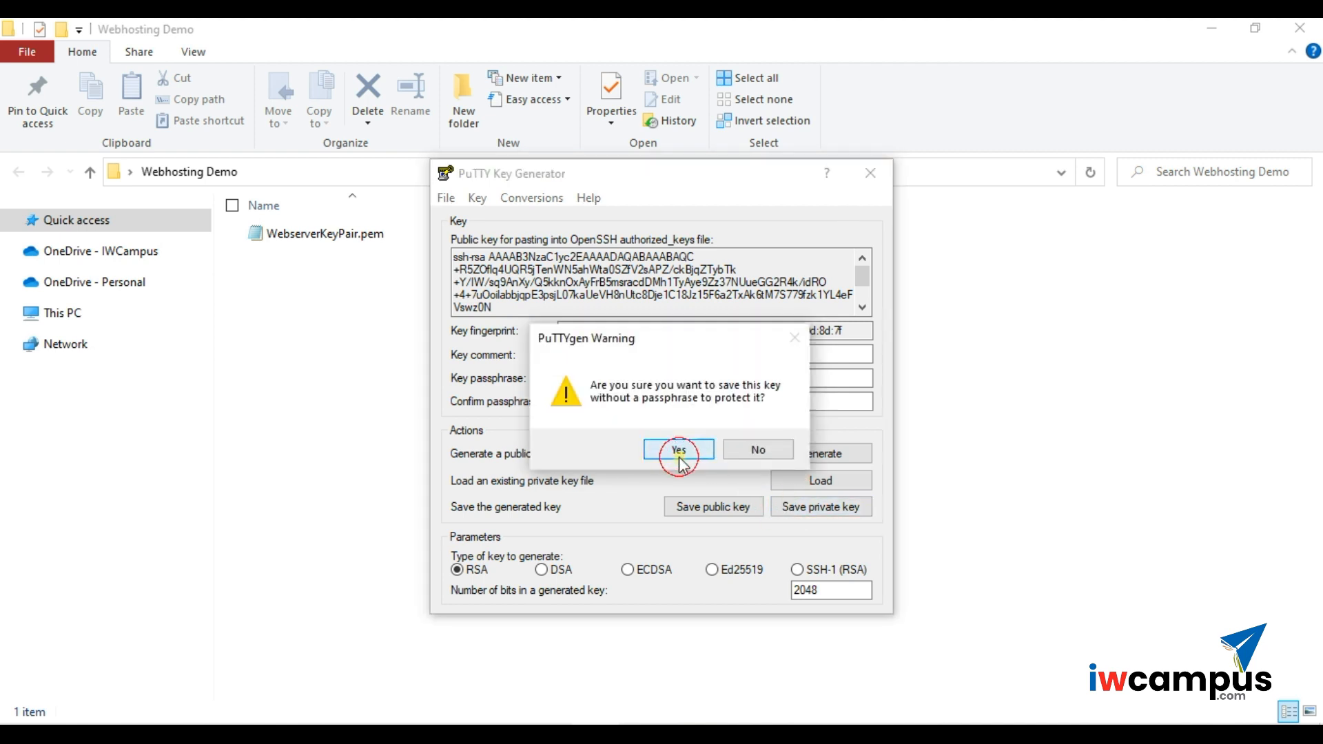
click(679, 452)
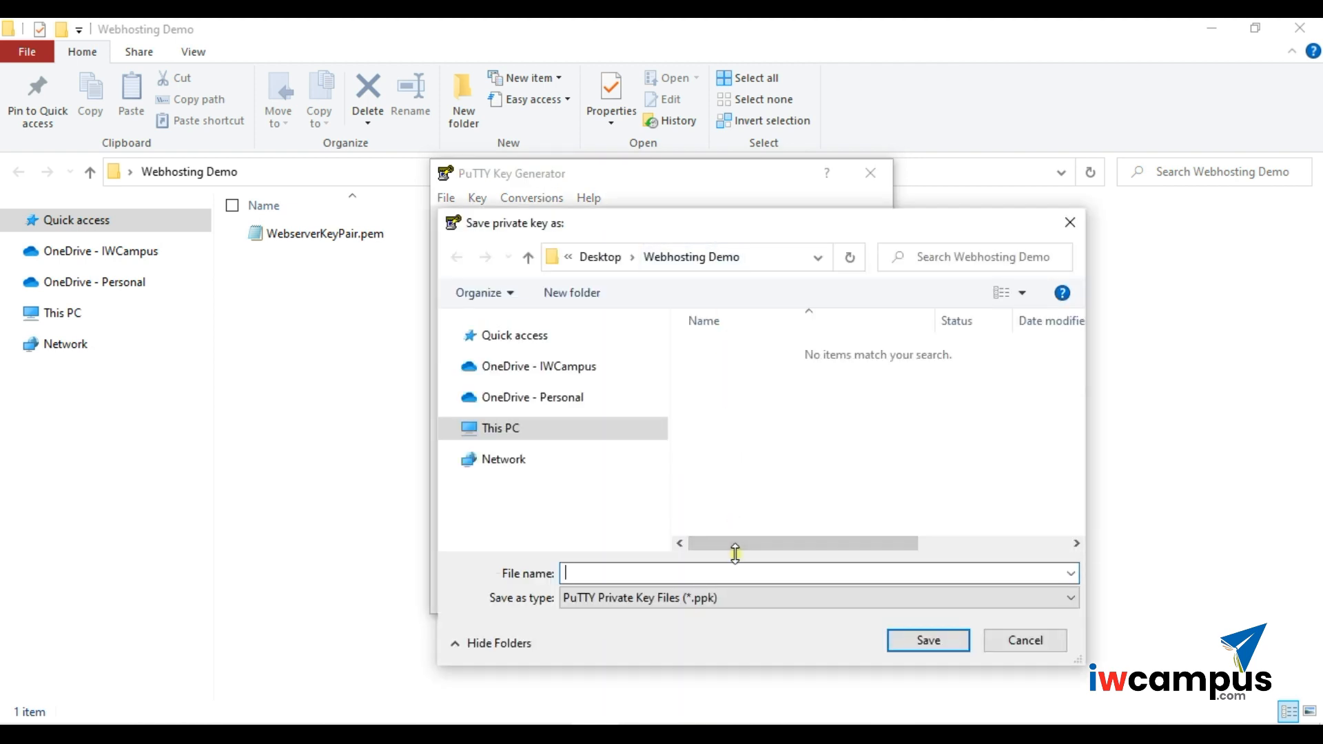
text(Web)
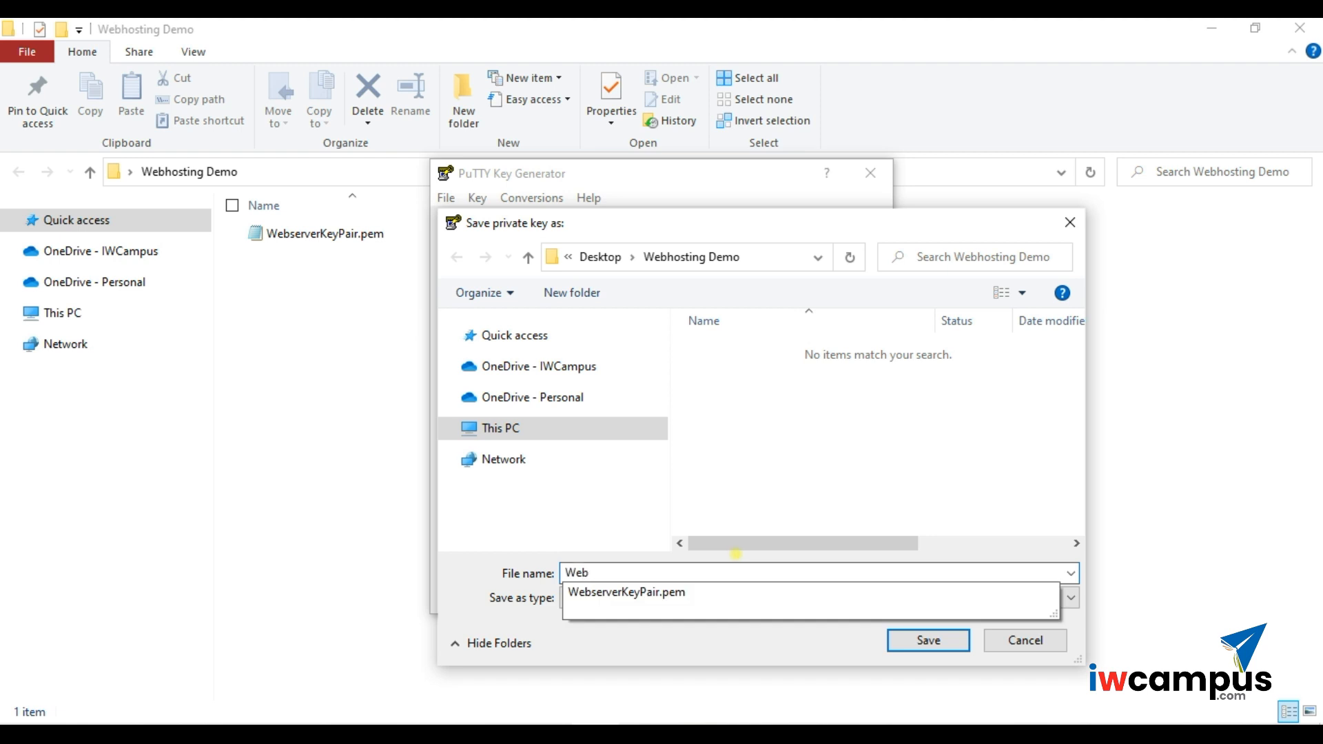
click(655, 590)
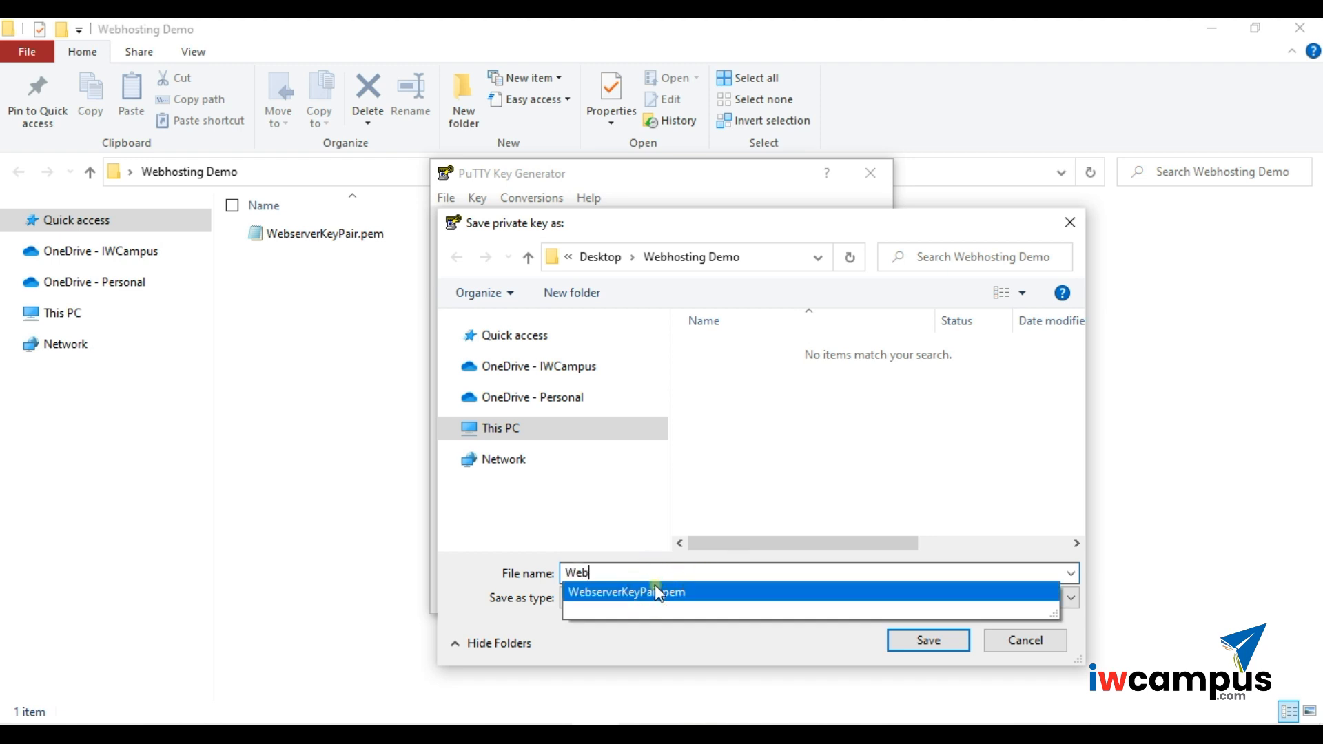
click(691, 574)
key(BackSpace)
key(BackSpace)
key(BackSpace)
key(BackSpace)
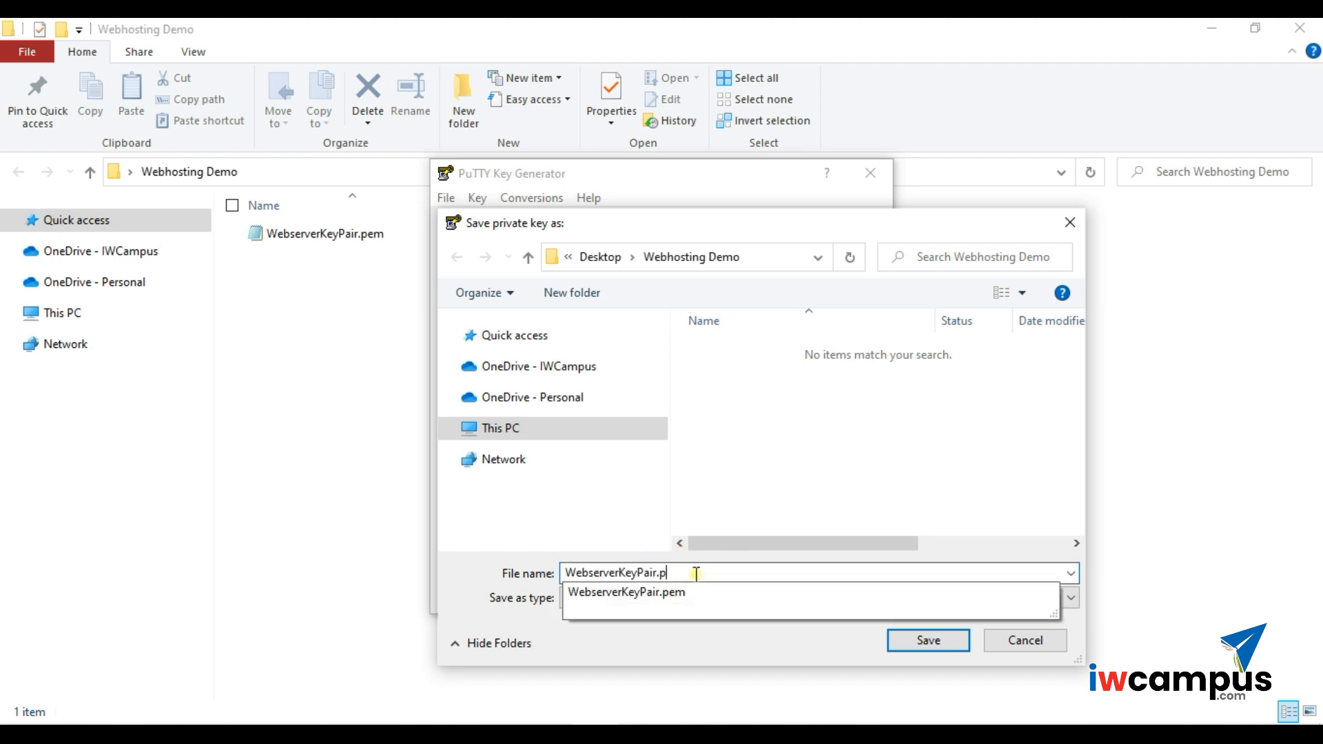
click(825, 516)
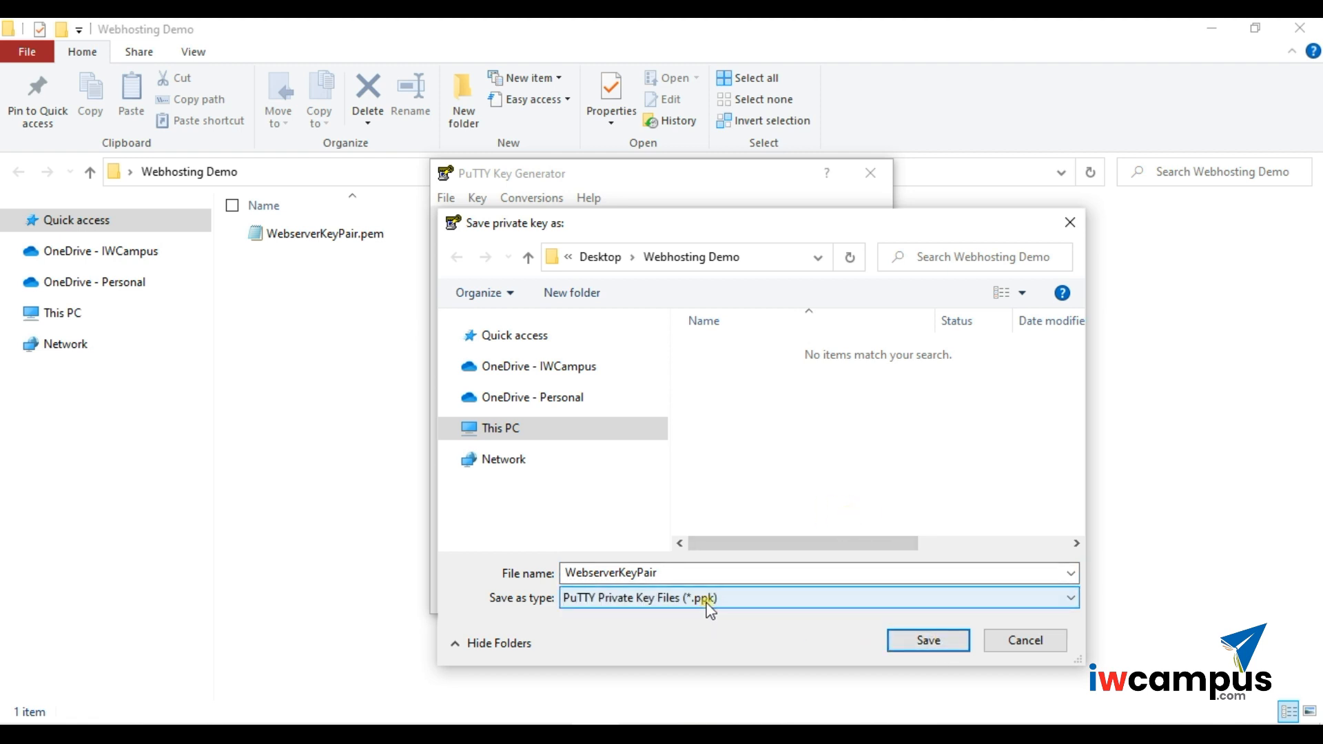
click(916, 642)
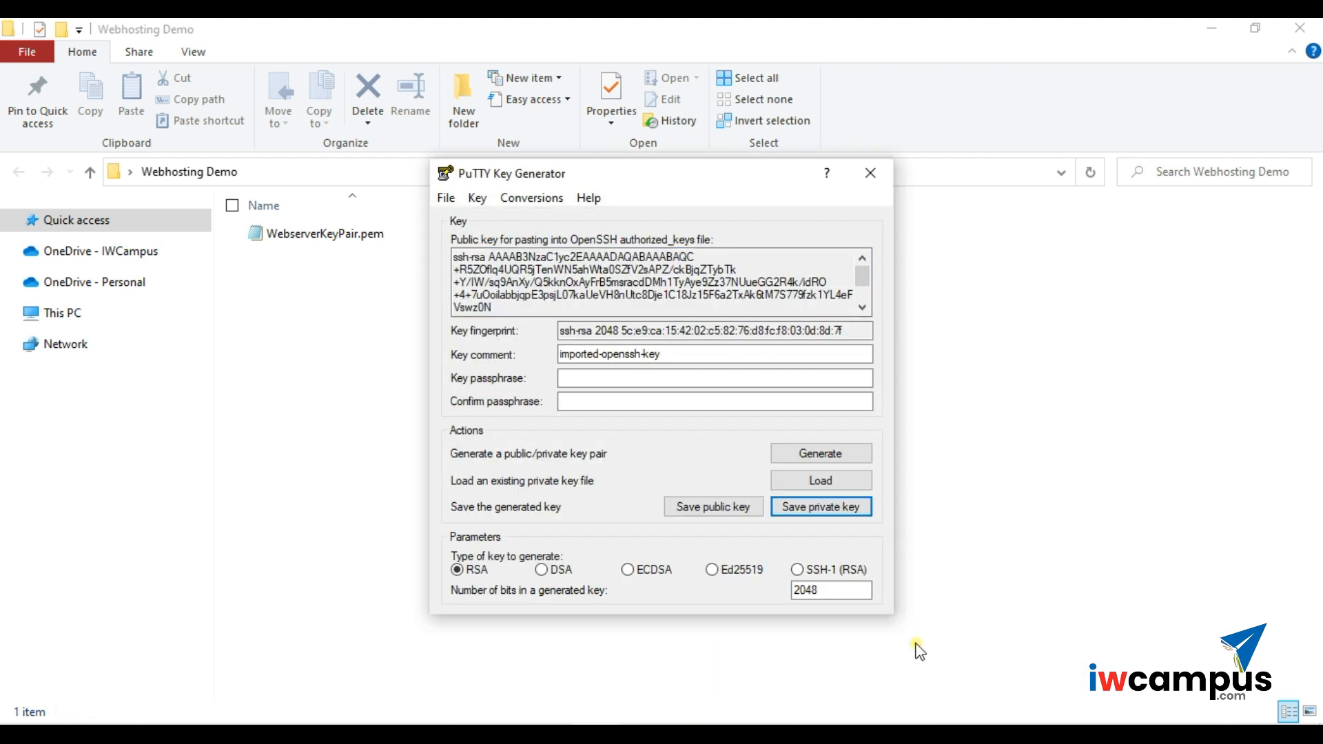
click(871, 173)
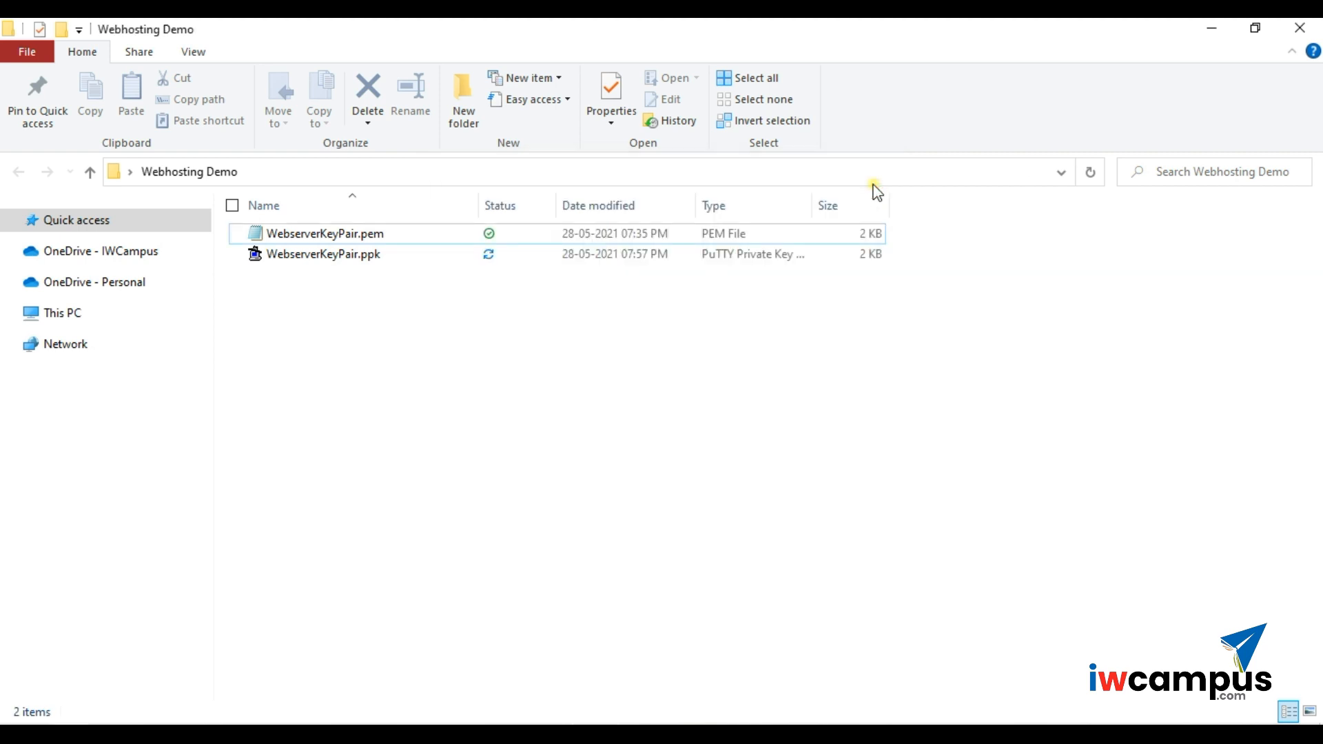
- Open WebserverKeyPair.ppk from the Webhosting Demo folder to load the key into Pageant
click(328, 262)
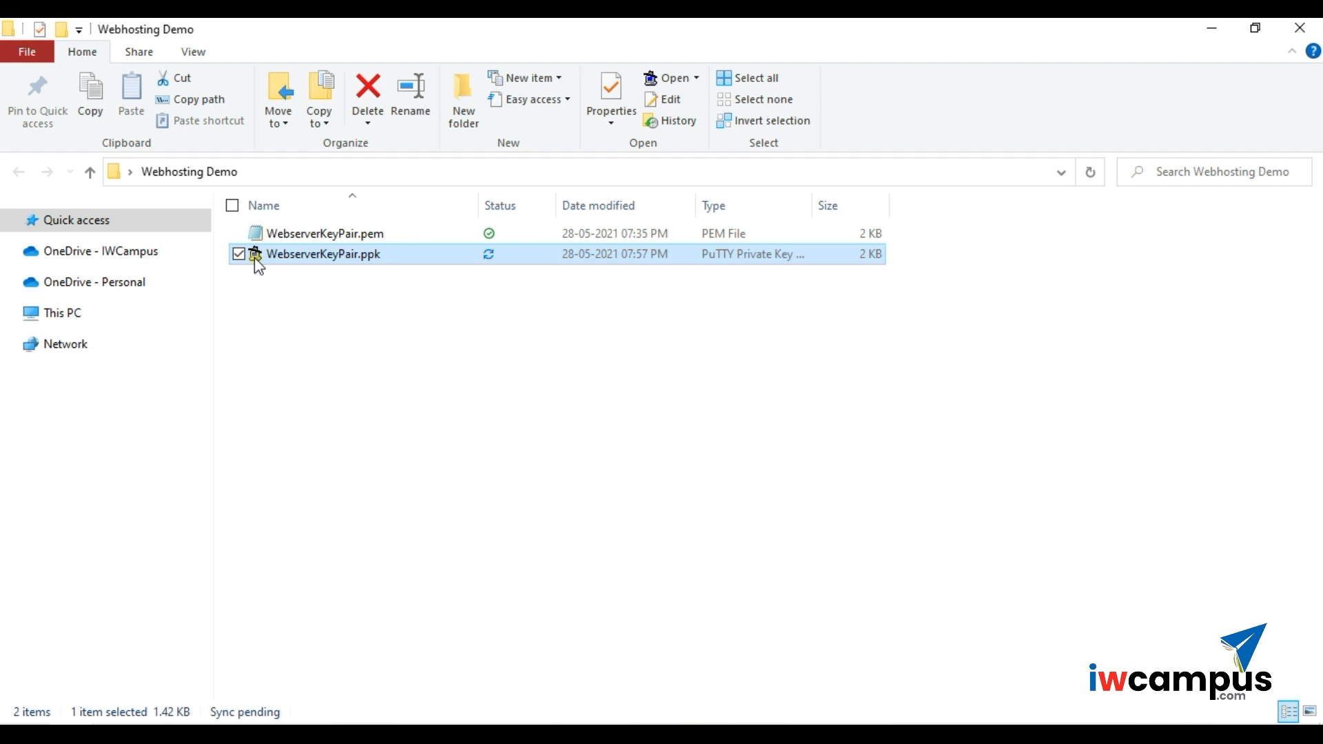
click(349, 335)
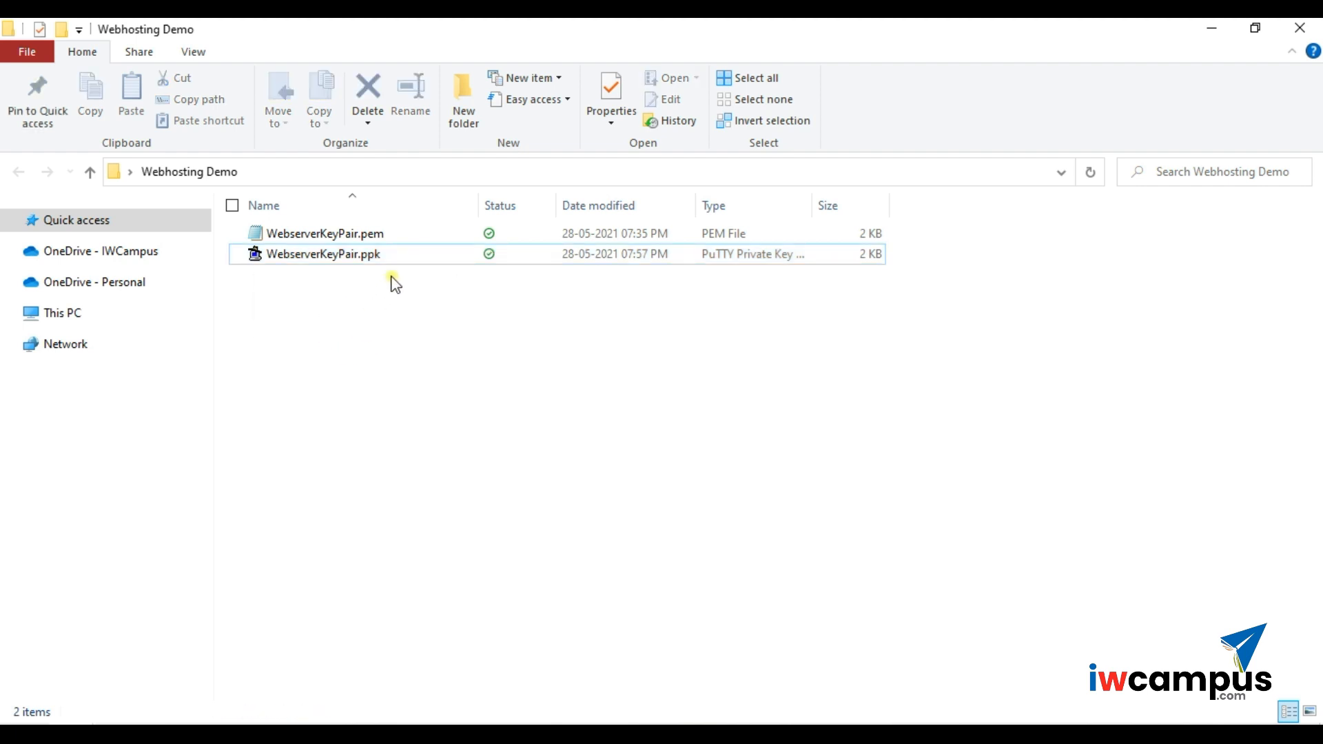
click(341, 254)
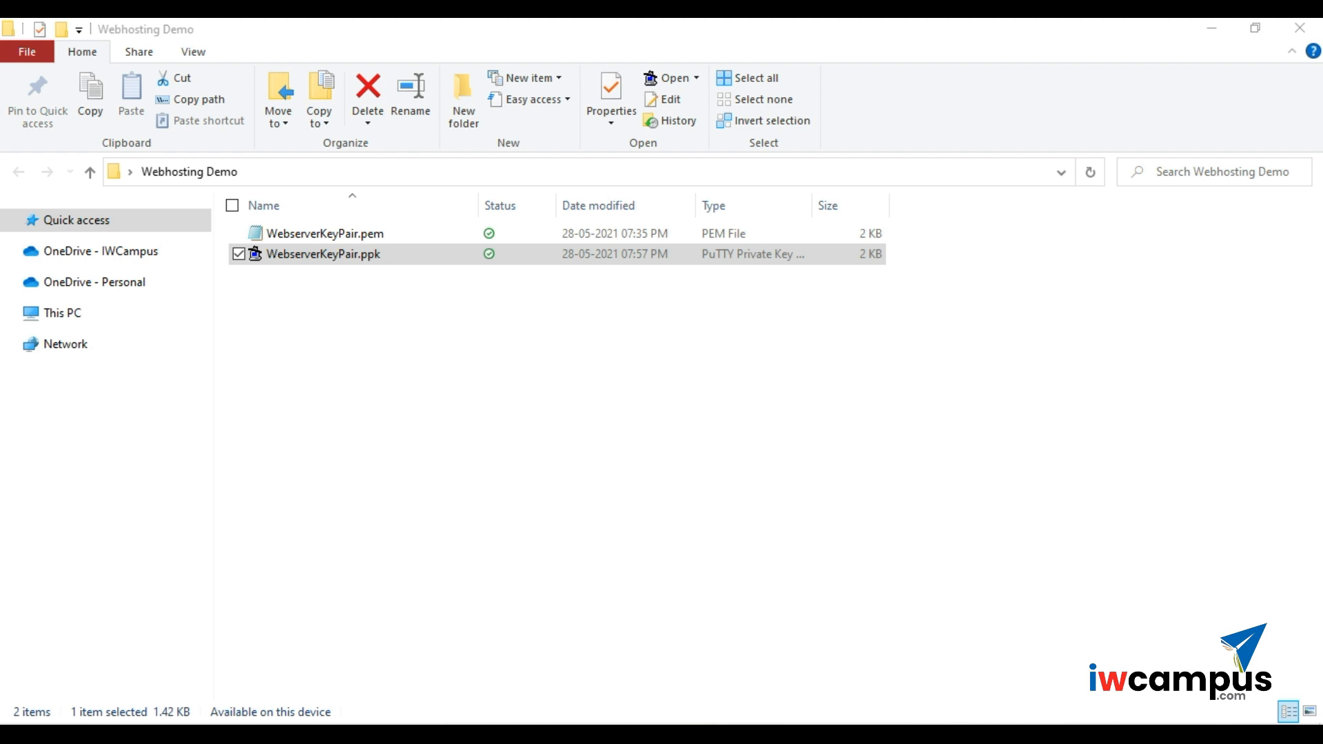
- Start a new PuTTY session from Pageant and set its host to Webserver01's IP address copied from Lightsail, 15.206.74.19
right_click(960, 742)
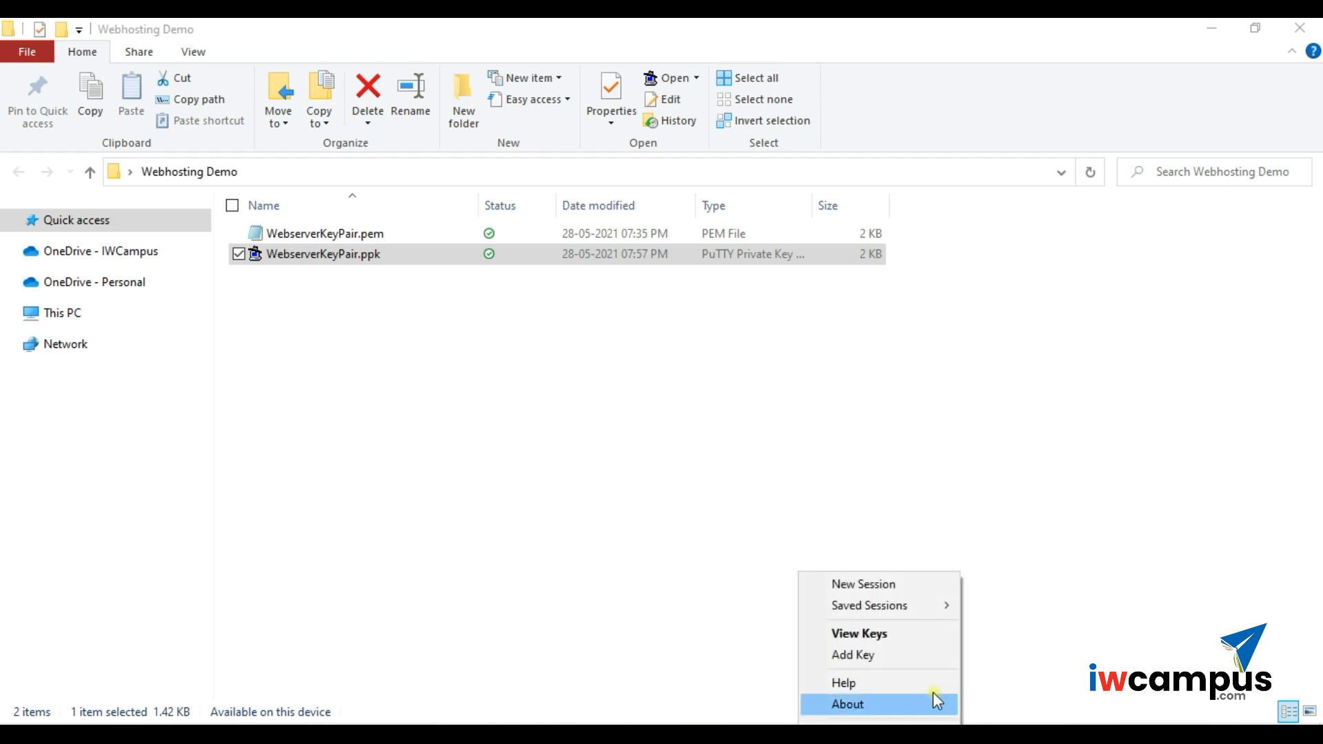
click(894, 585)
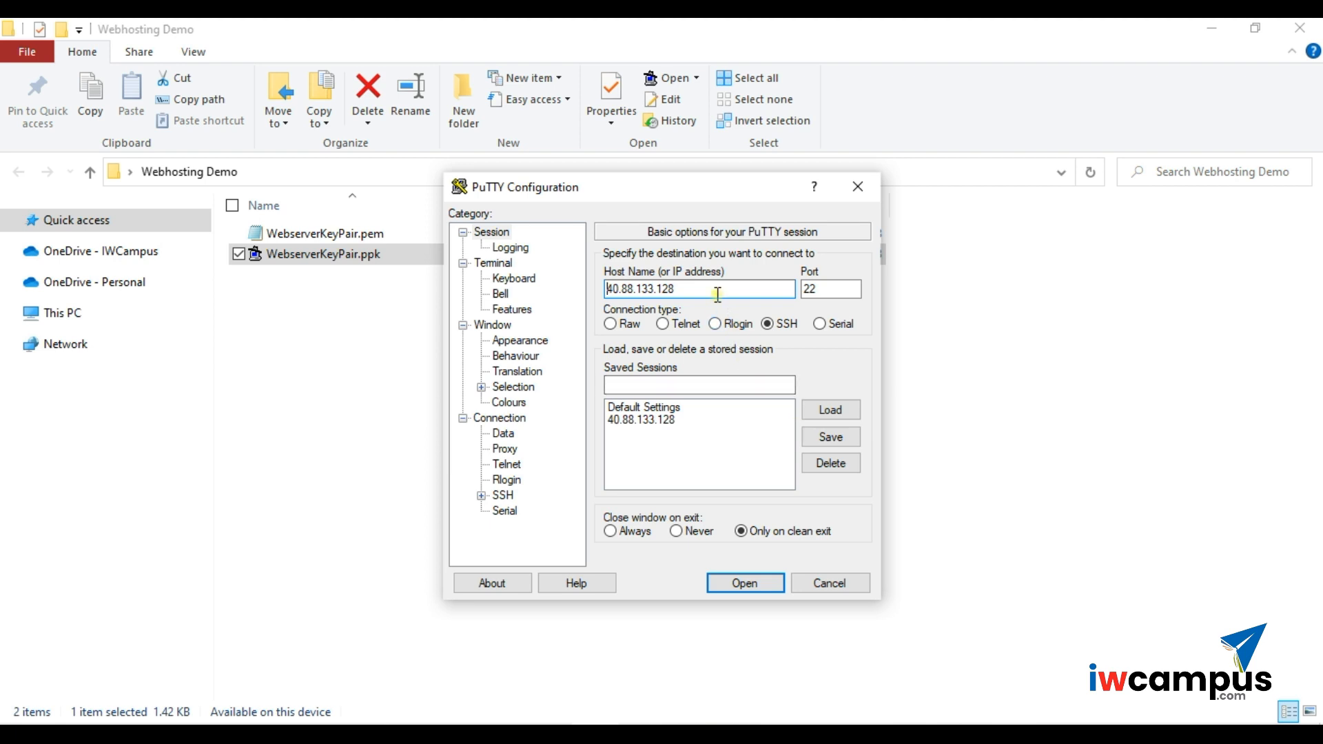
click(420, 739)
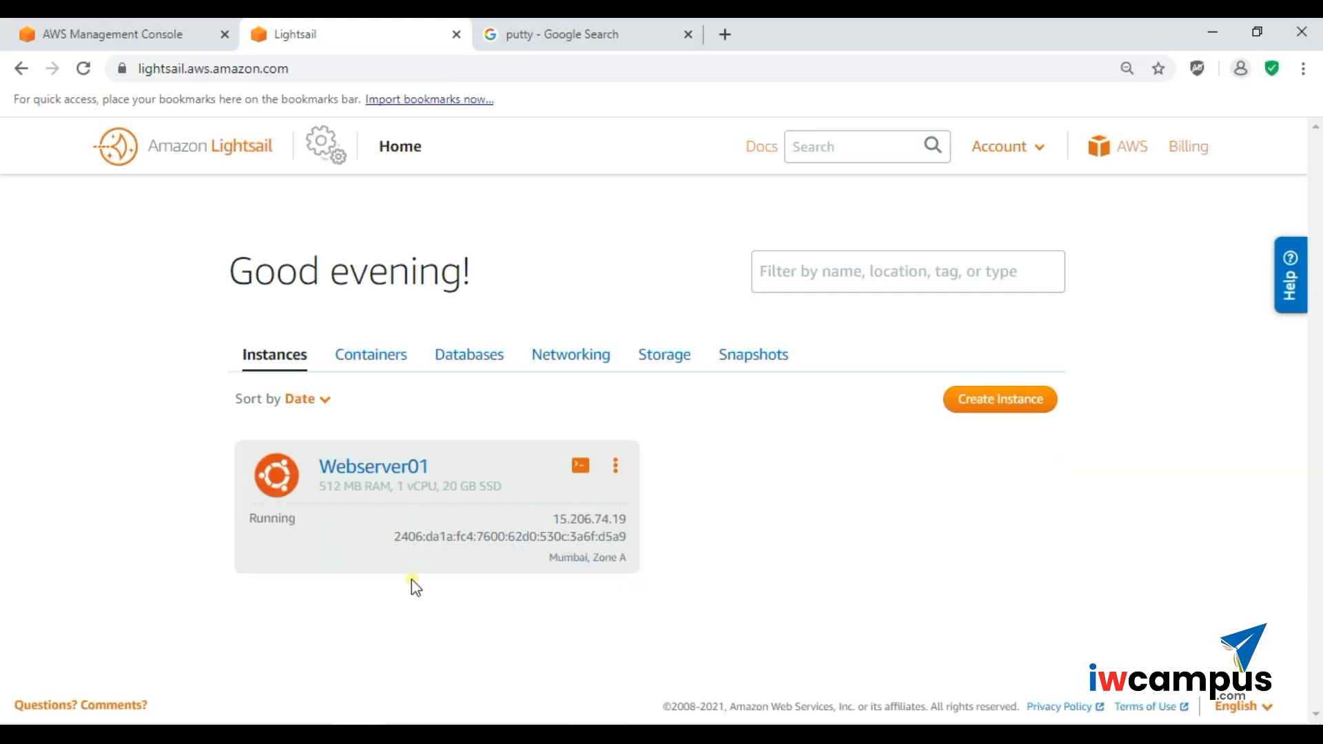
double_click(613, 518)
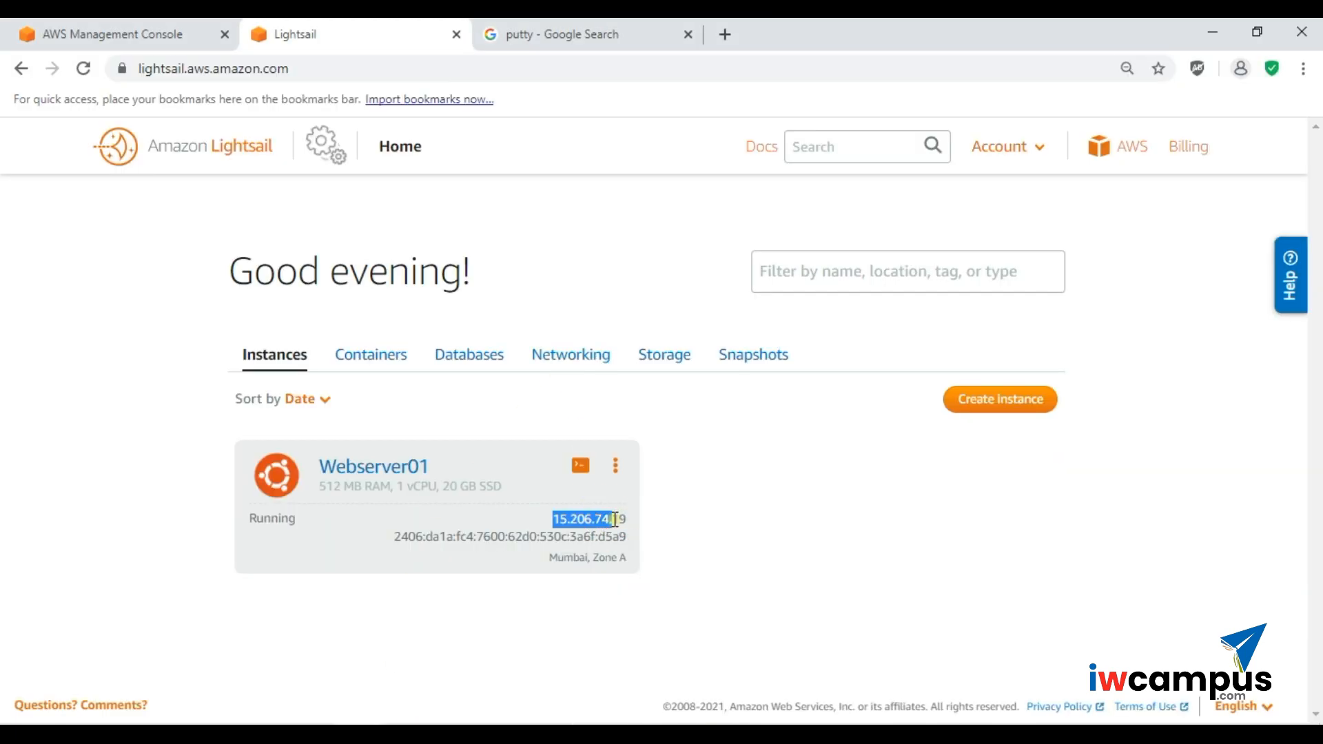
click(618, 518)
double_click(628, 518)
key(ctrl+c)
click(602, 720)
drag(677, 289, 597, 291)
key(ctrl+v)
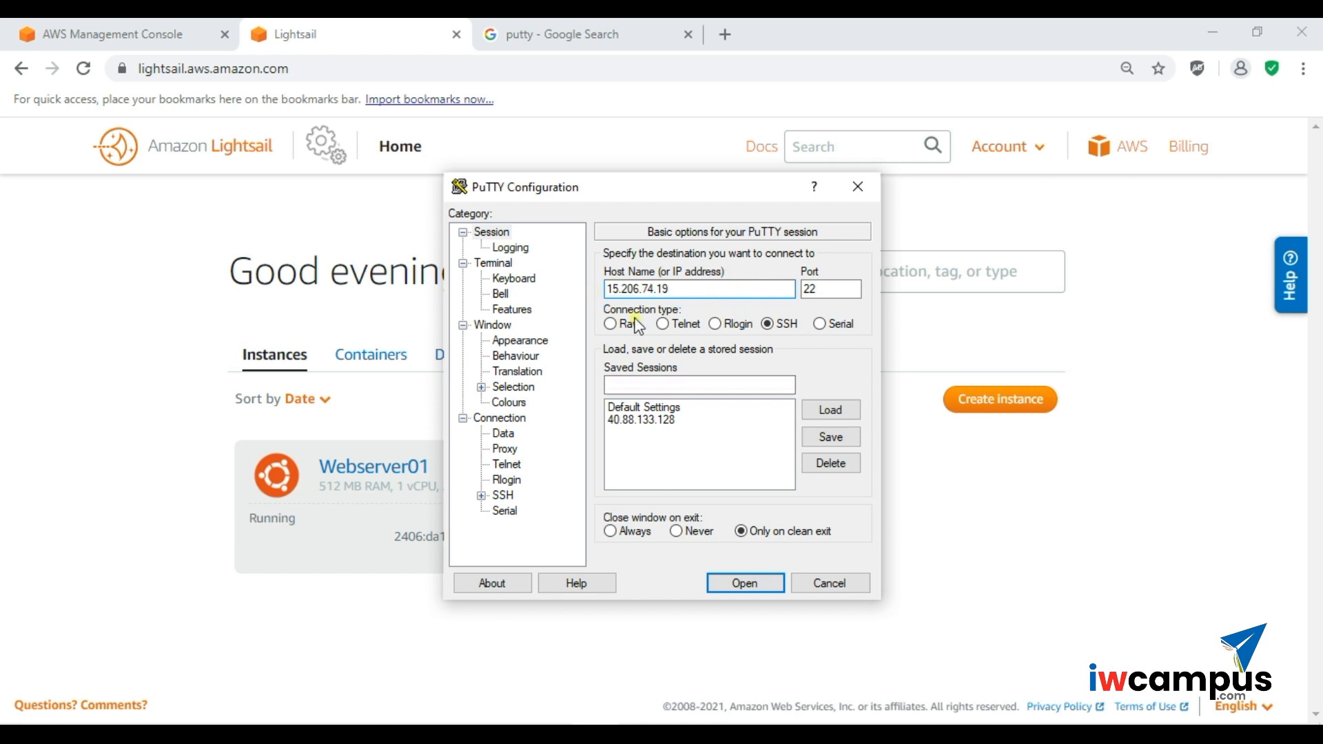
- Open the SSH connection to the server and accept its host key as trusted
click(734, 587)
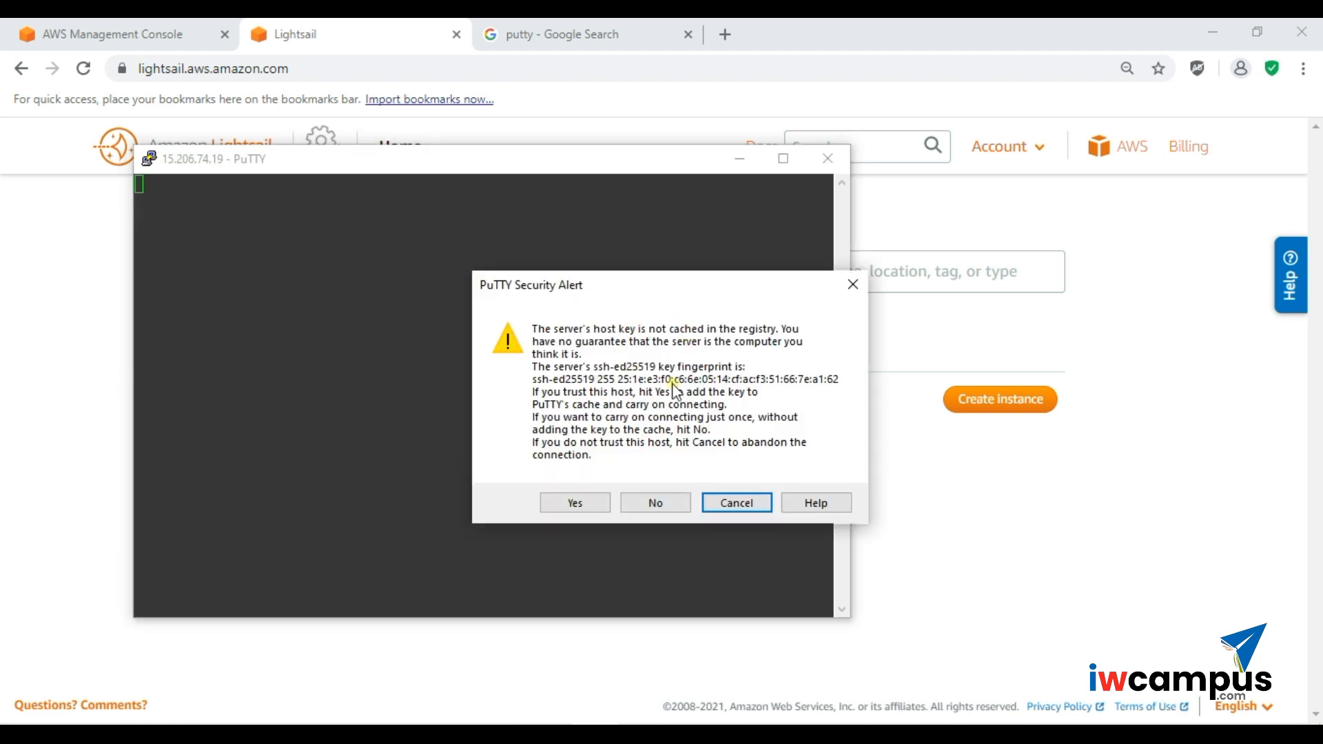
click(577, 508)
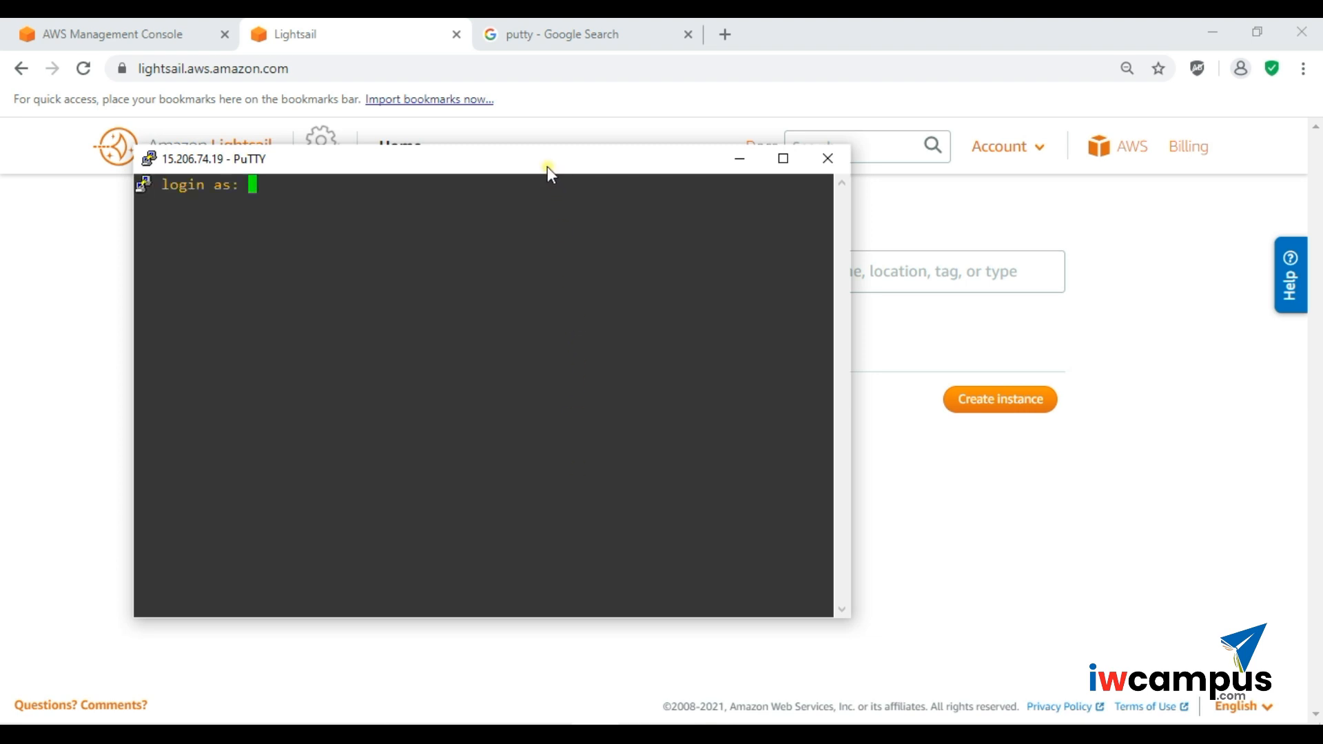
- Log in to the SSH session on the server as ubuntu
drag(545, 166, 893, 173)
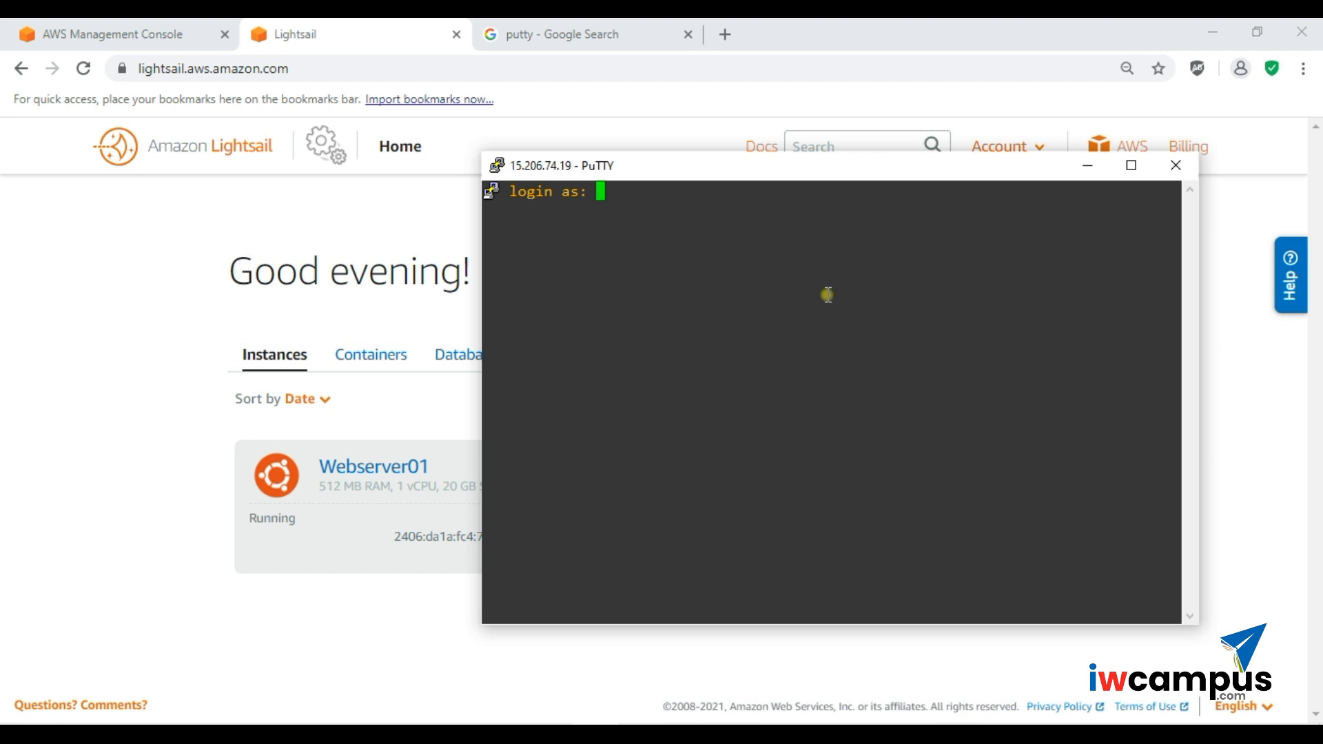
text(ubuntu)
key(Return)
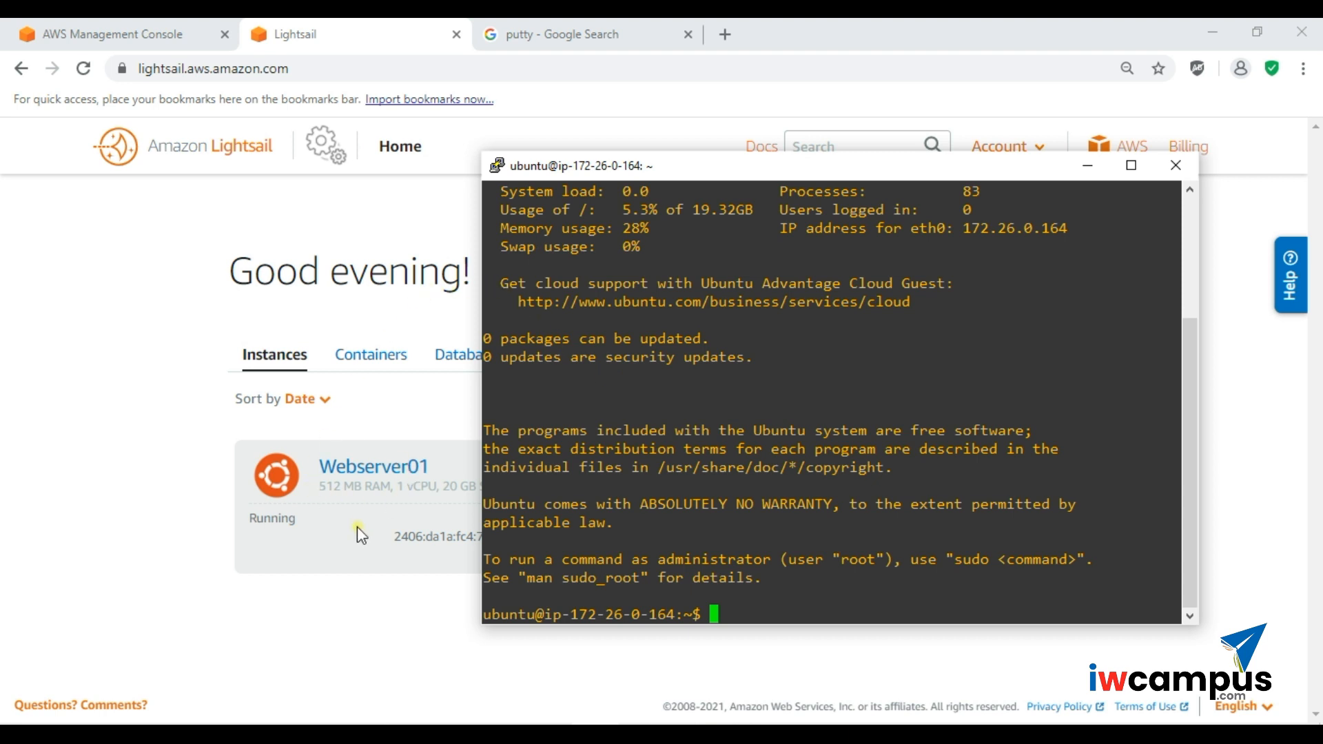
click(128, 580)
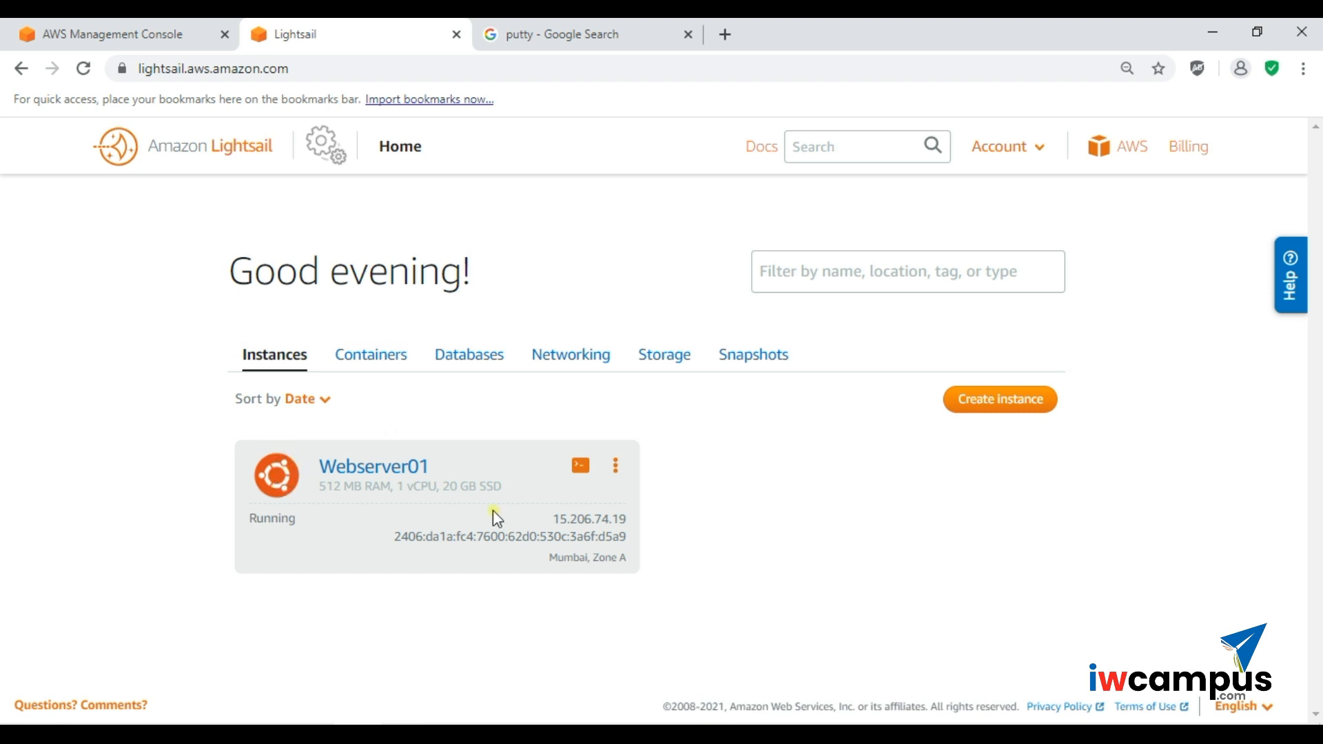
click(607, 734)
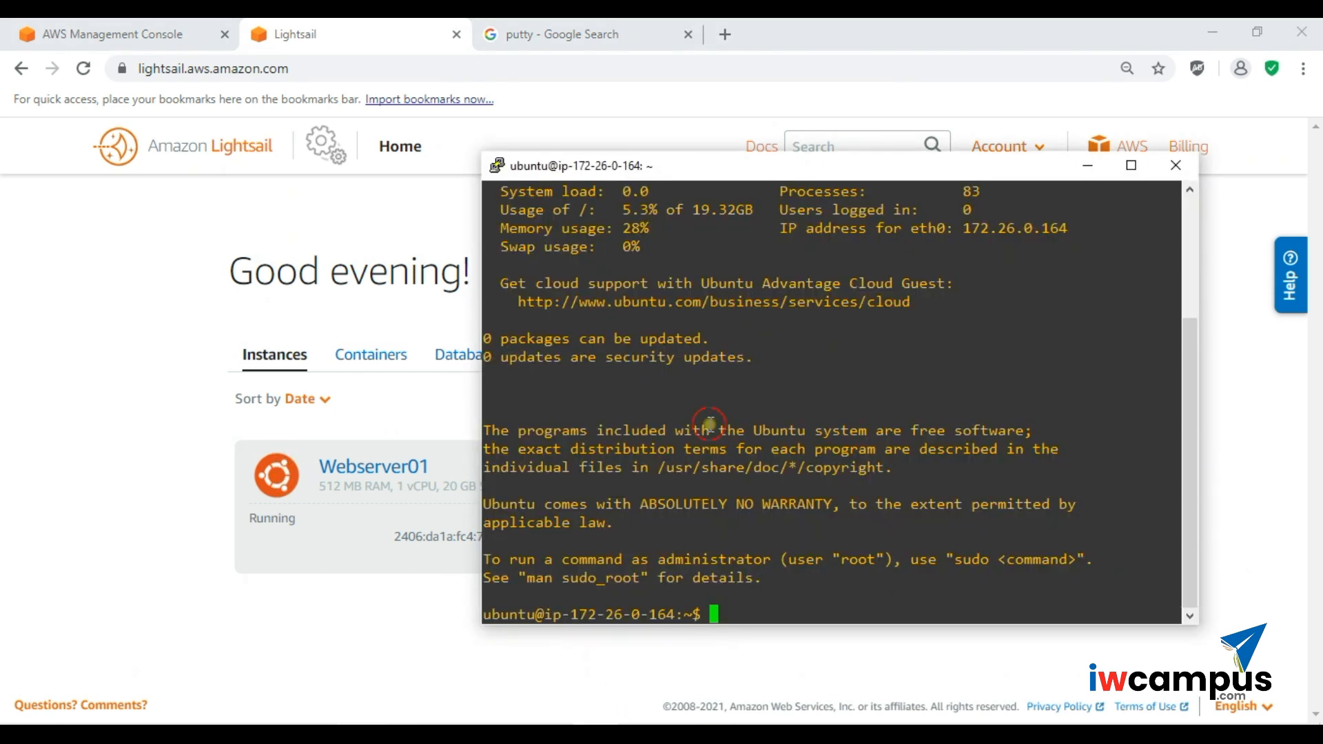
scroll(788, 379, up, 5)
scroll(789, 379, down, 5)
key(Return)
key(Return)
key(Return)
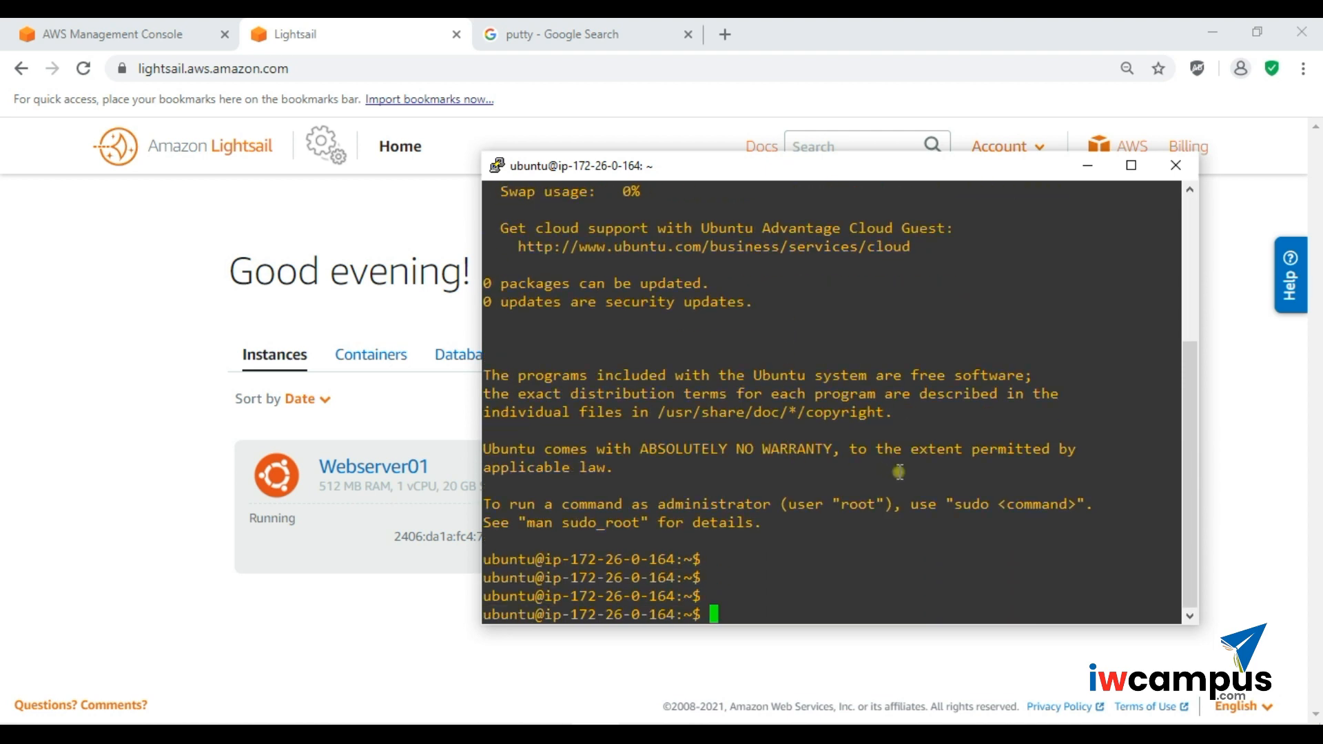
key(Return)
key(Return)
key(Return)
key(Return)
key(Return)
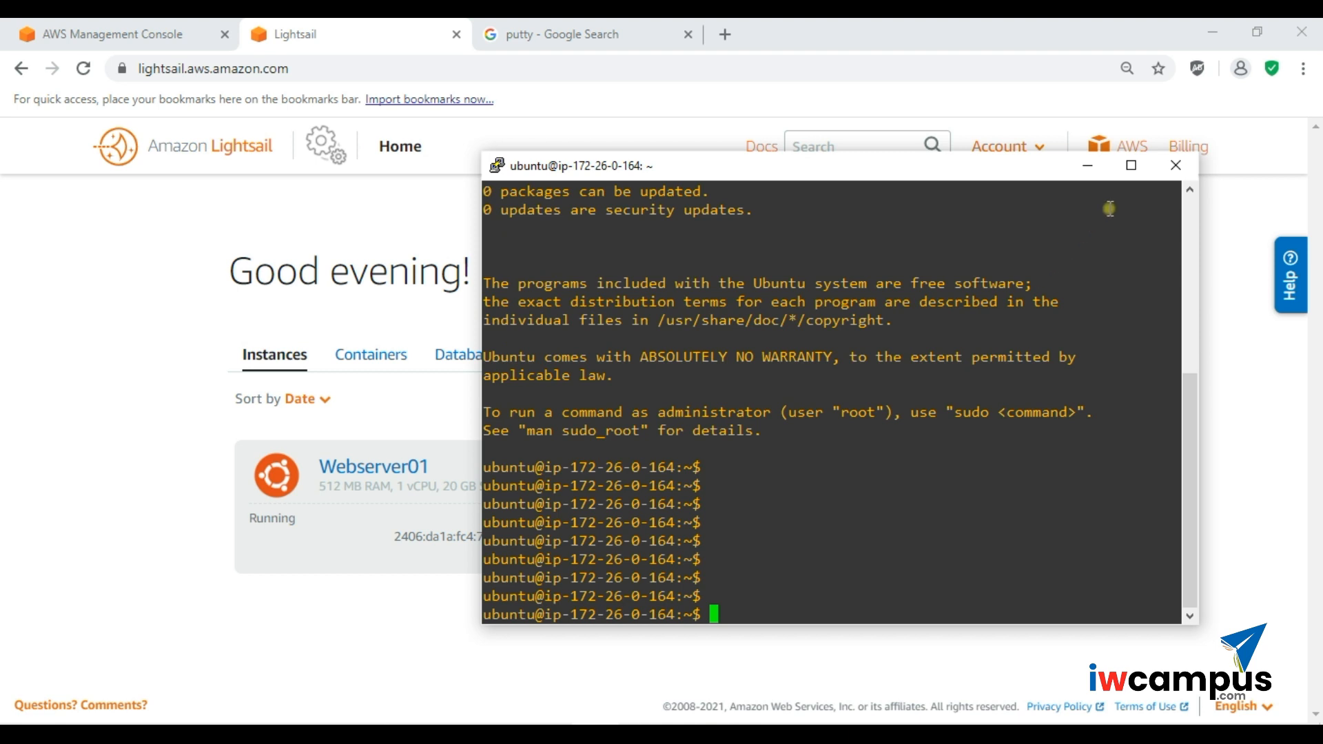
click(1086, 168)
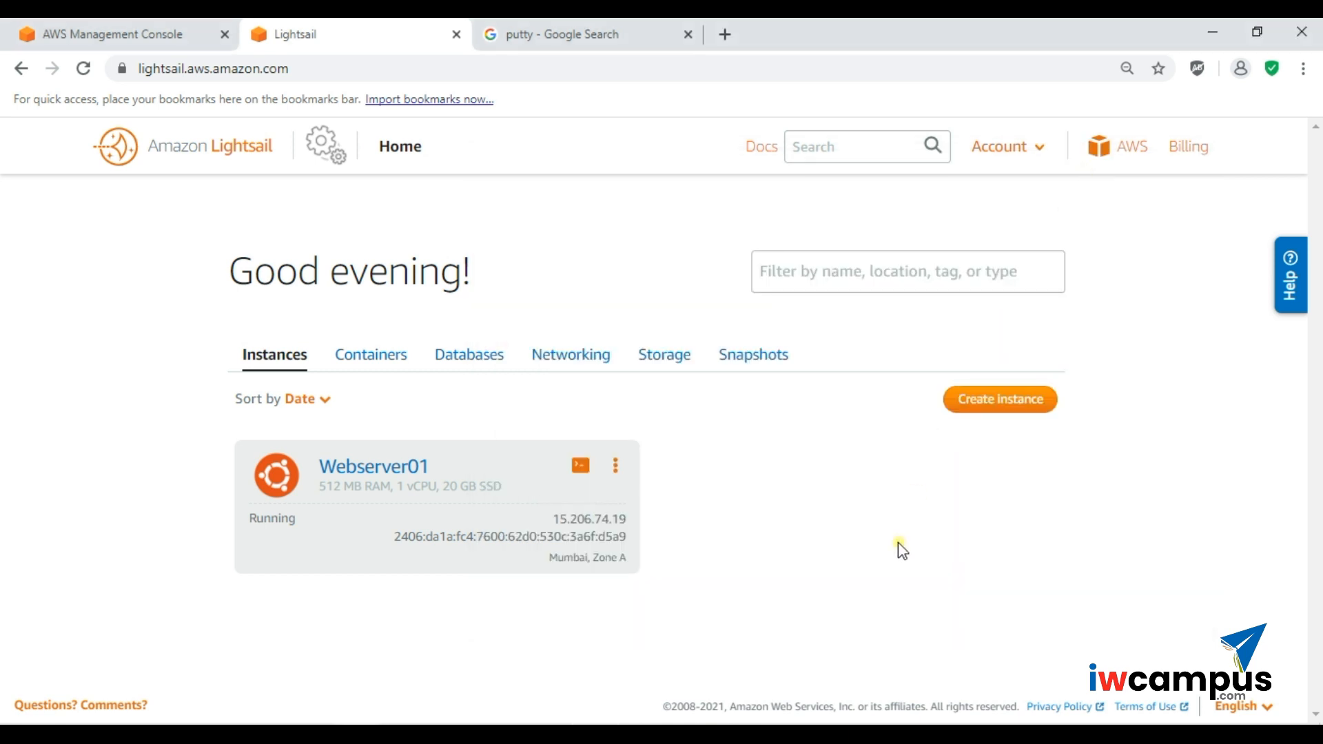
- Connect to Webserver01 through Lightsail's browser-based SSH terminal and check that its prompt responds
click(581, 469)
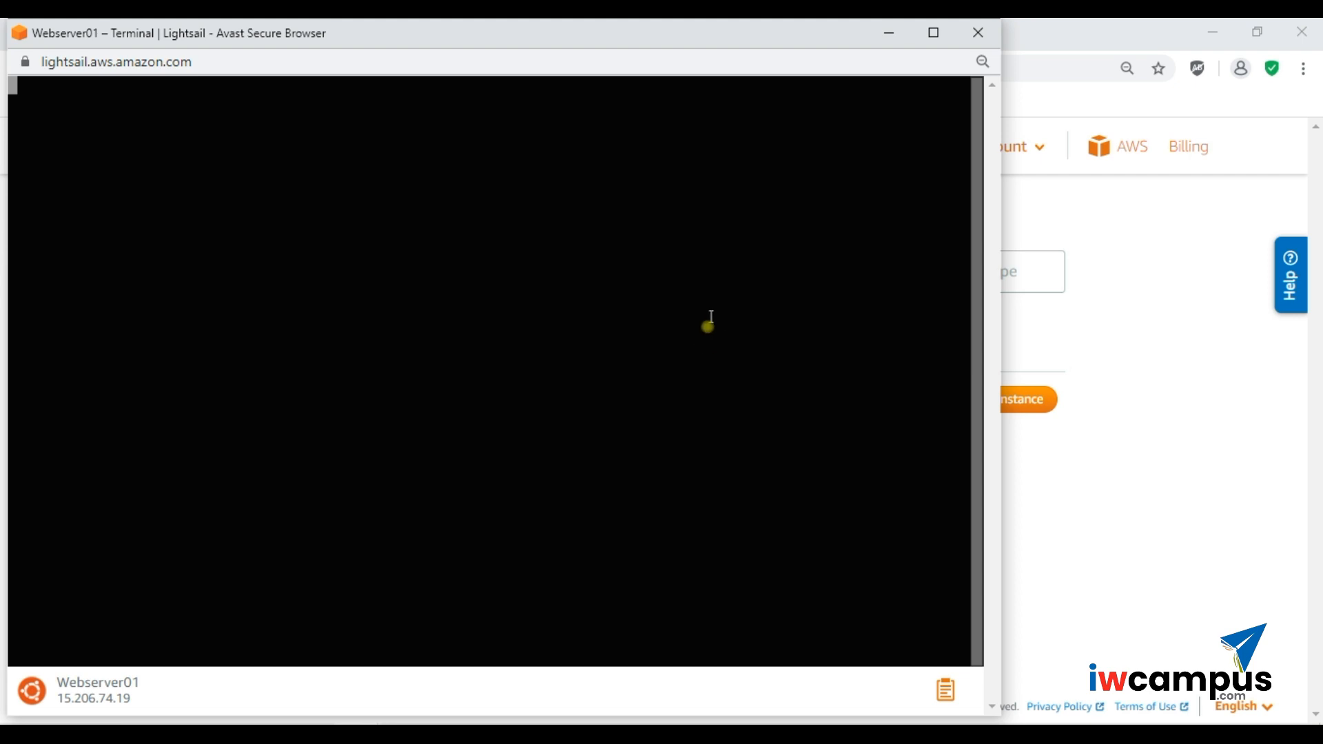
click(721, 34)
drag(720, 34, 966, 50)
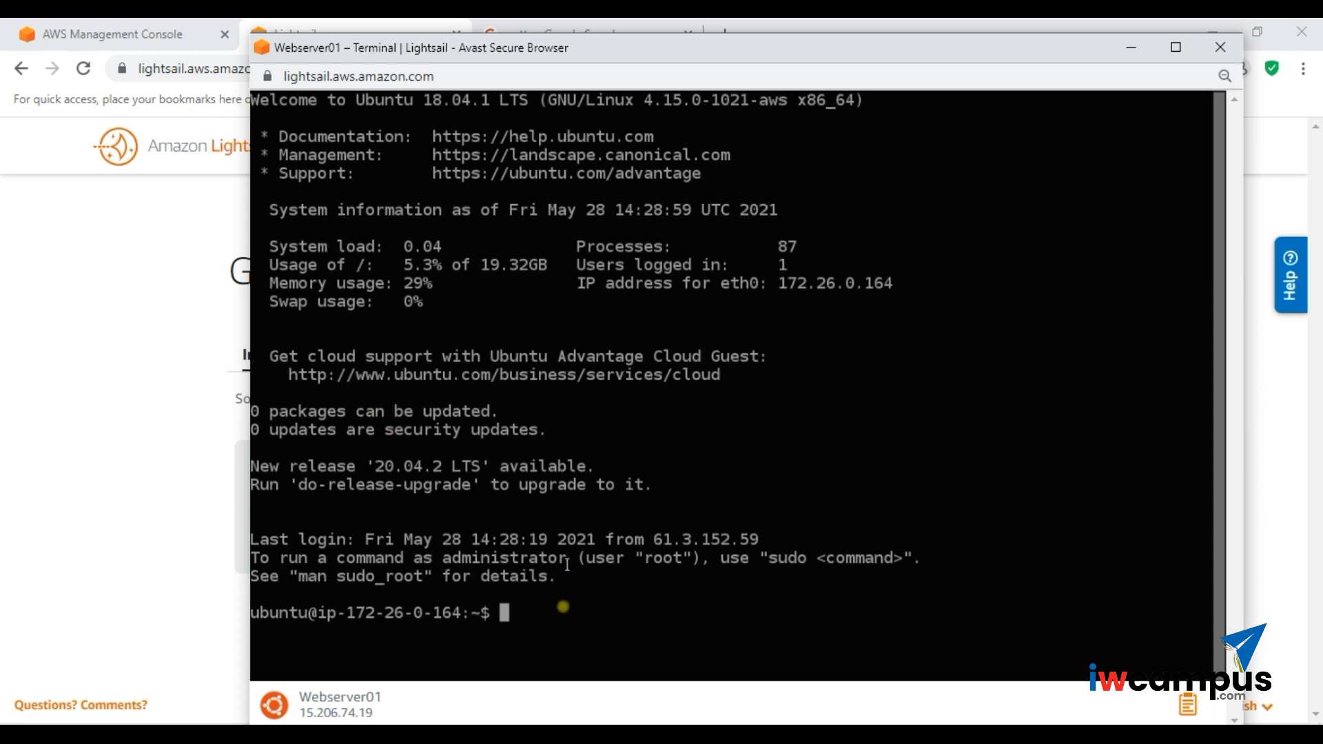
key(Return)
key(Return)
key(Return)
key(Return)
key(Return)
key(Return)
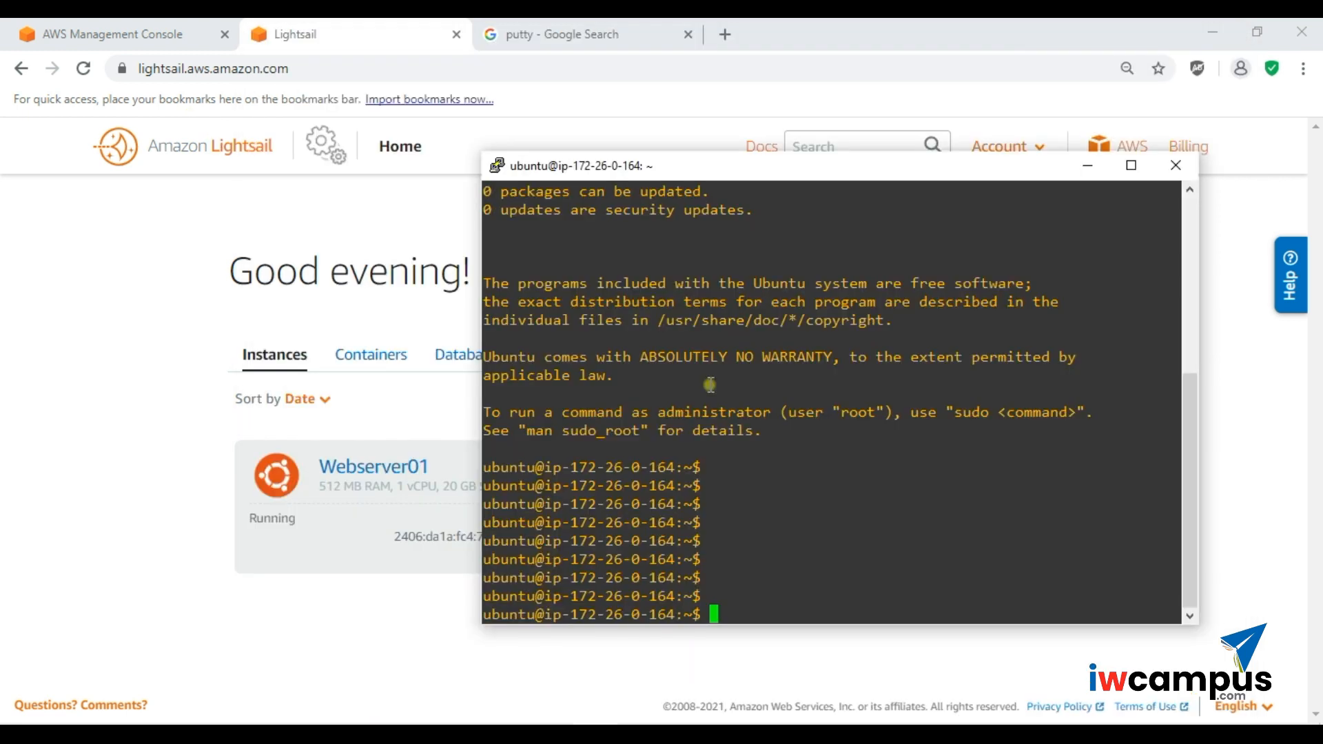
- Search Google for "plesk one click install" in the browser
click(690, 504)
click(584, 28)
drag(443, 174, 39, 174)
text(please)
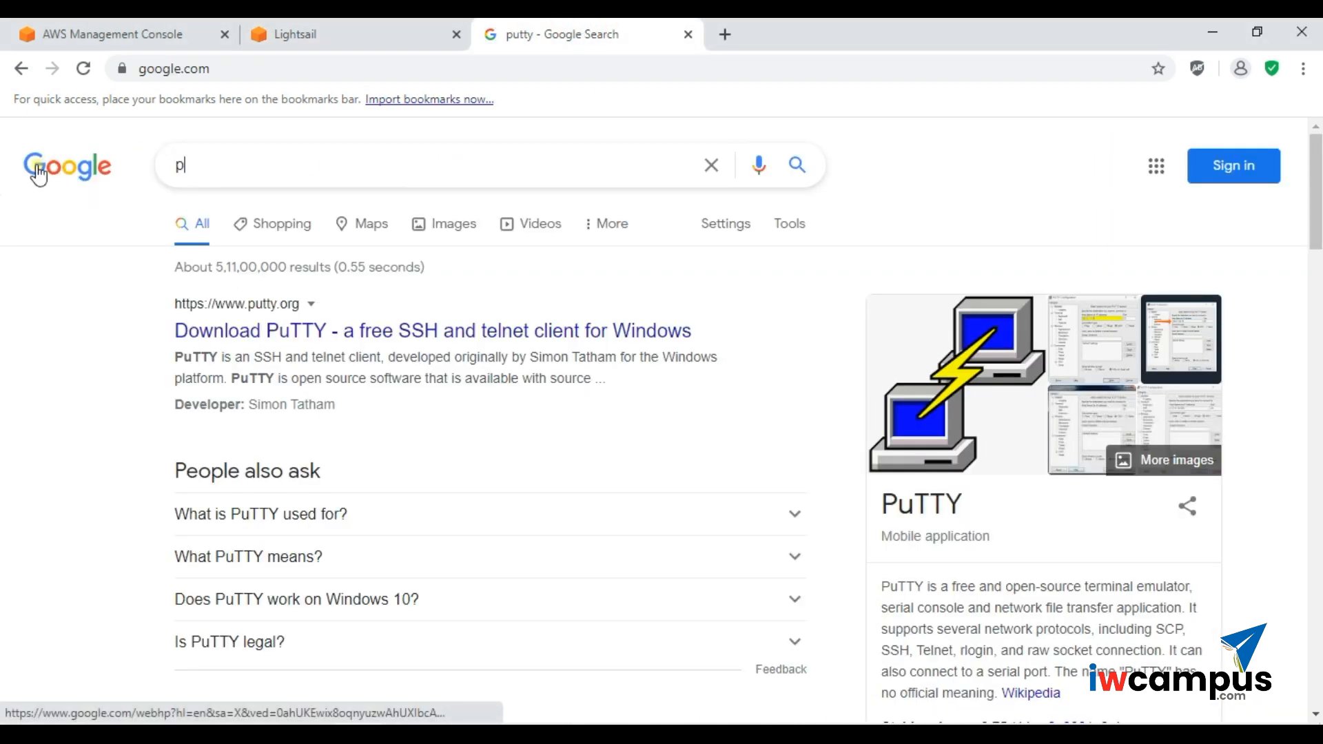
key(BackSpace)
key(BackSpace)
key(BackSpace)
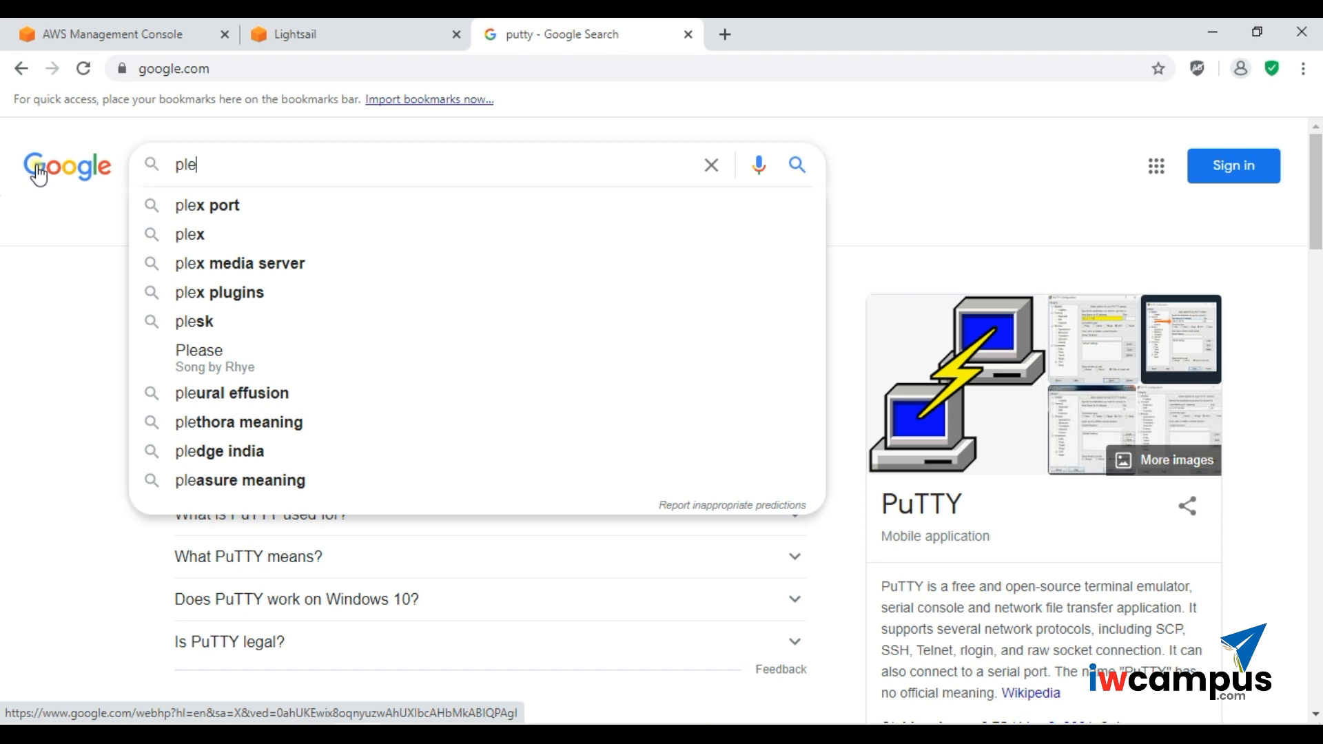
text(sk one)
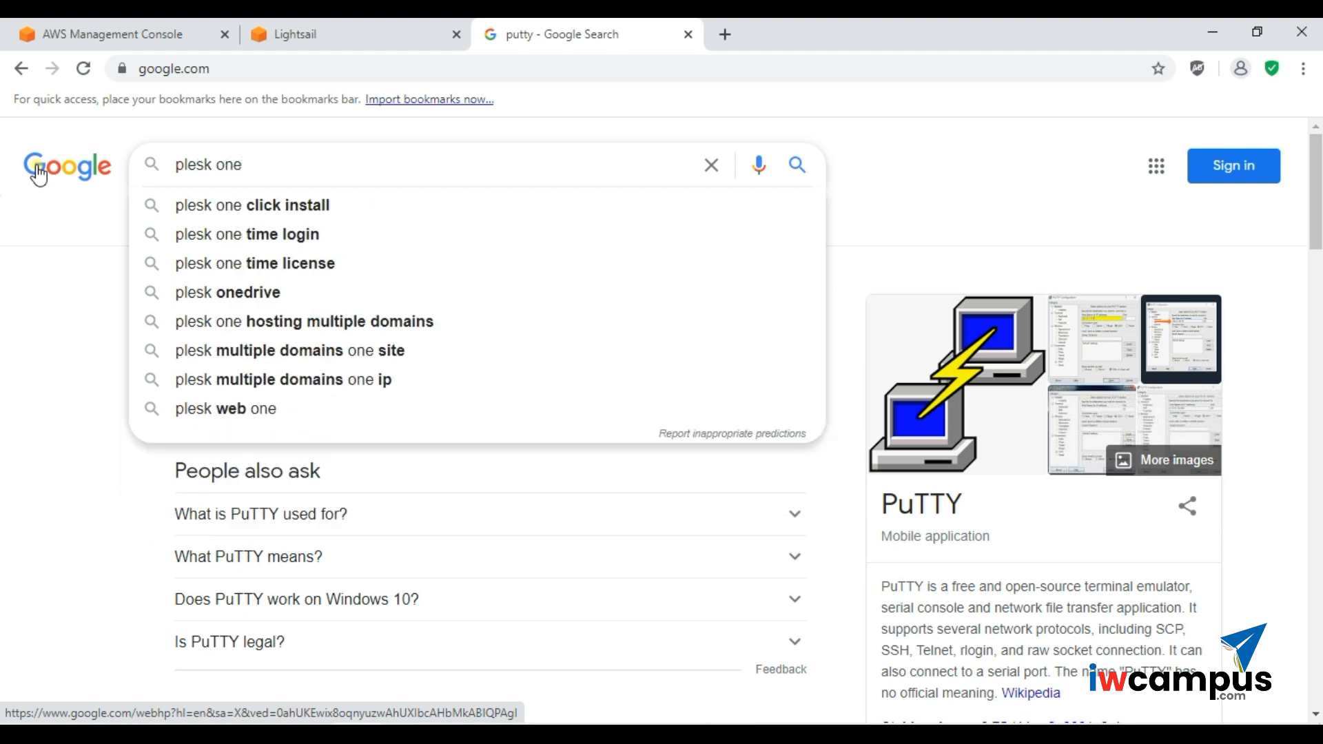
key(Down)
key(Return)
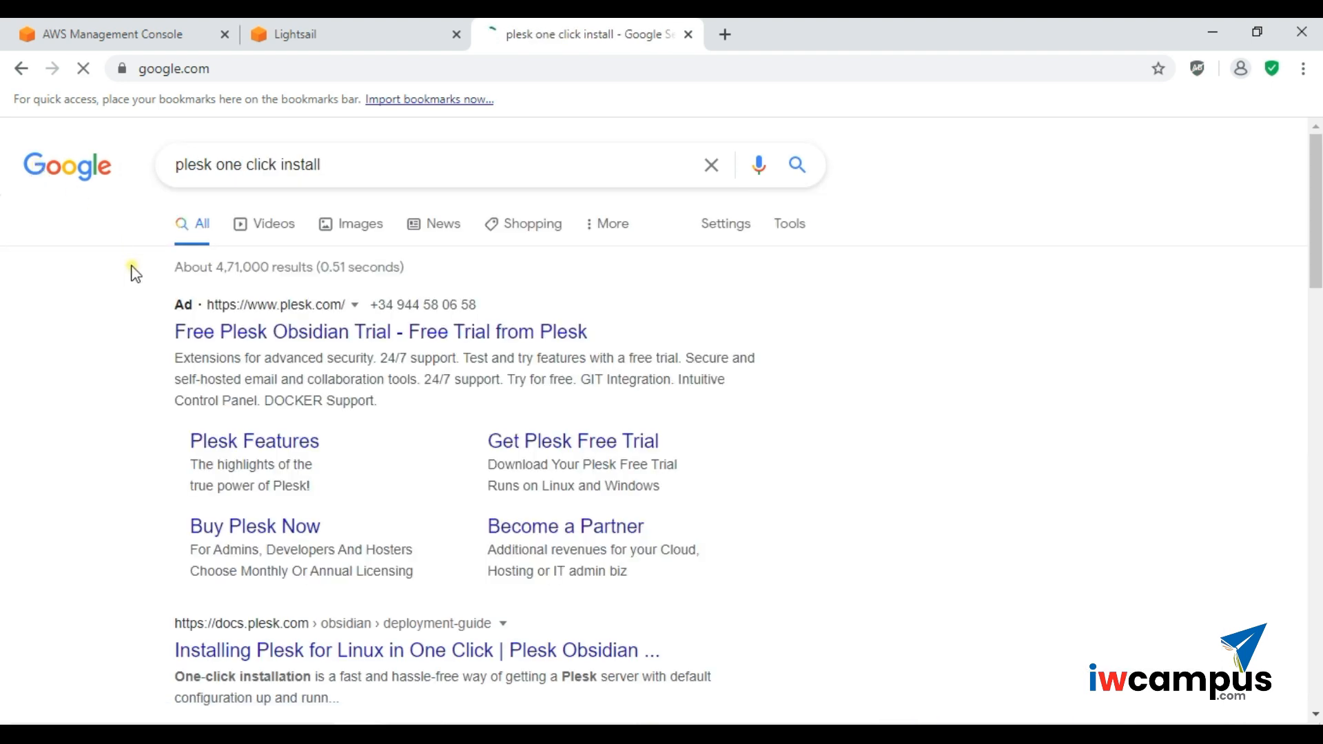
- Open the Plesk documentation page on installing Plesk for Linux in One Click and copy its installer command
scroll(118, 398, down, 2)
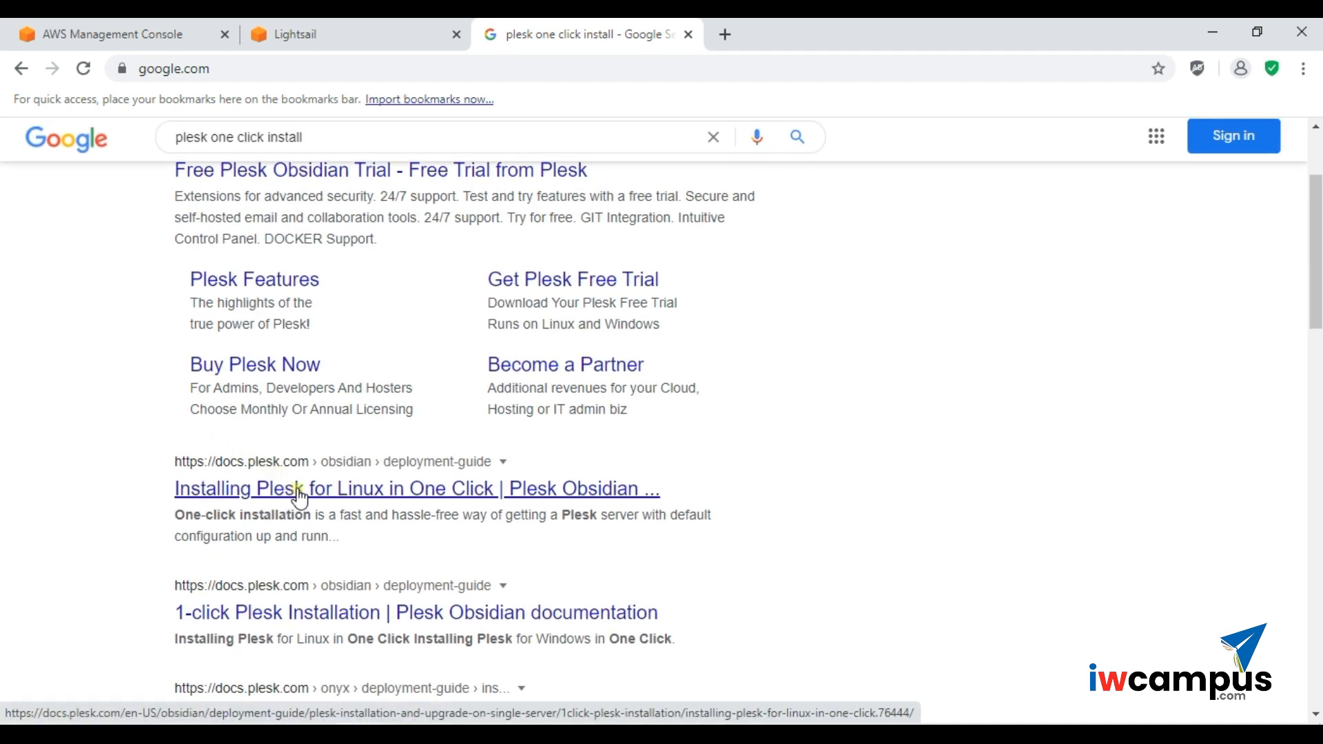
middle_click(298, 495)
click(796, 27)
drag(370, 275, 1239, 288)
key(ctrl+c)
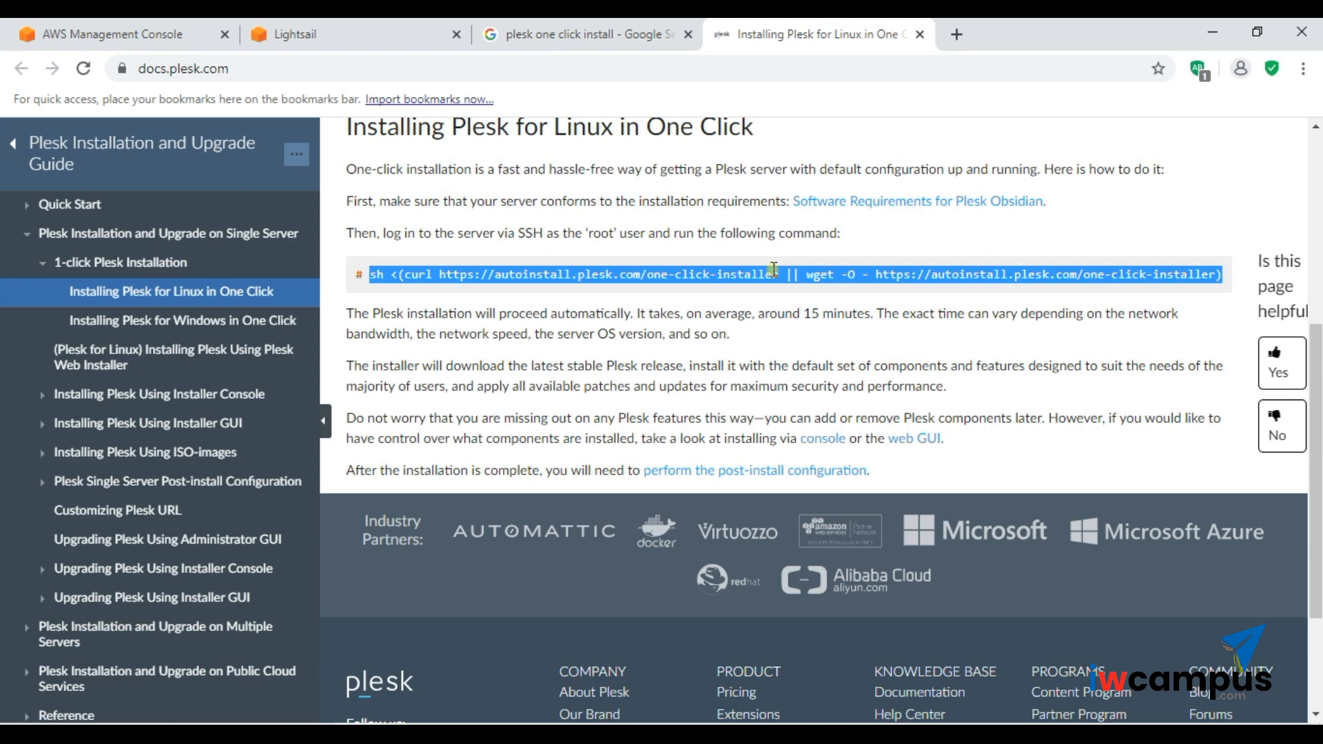
- Try to run the copied Plesk one-click installer command as the ubuntu user in the PuTTY session
key(alt+Tab)
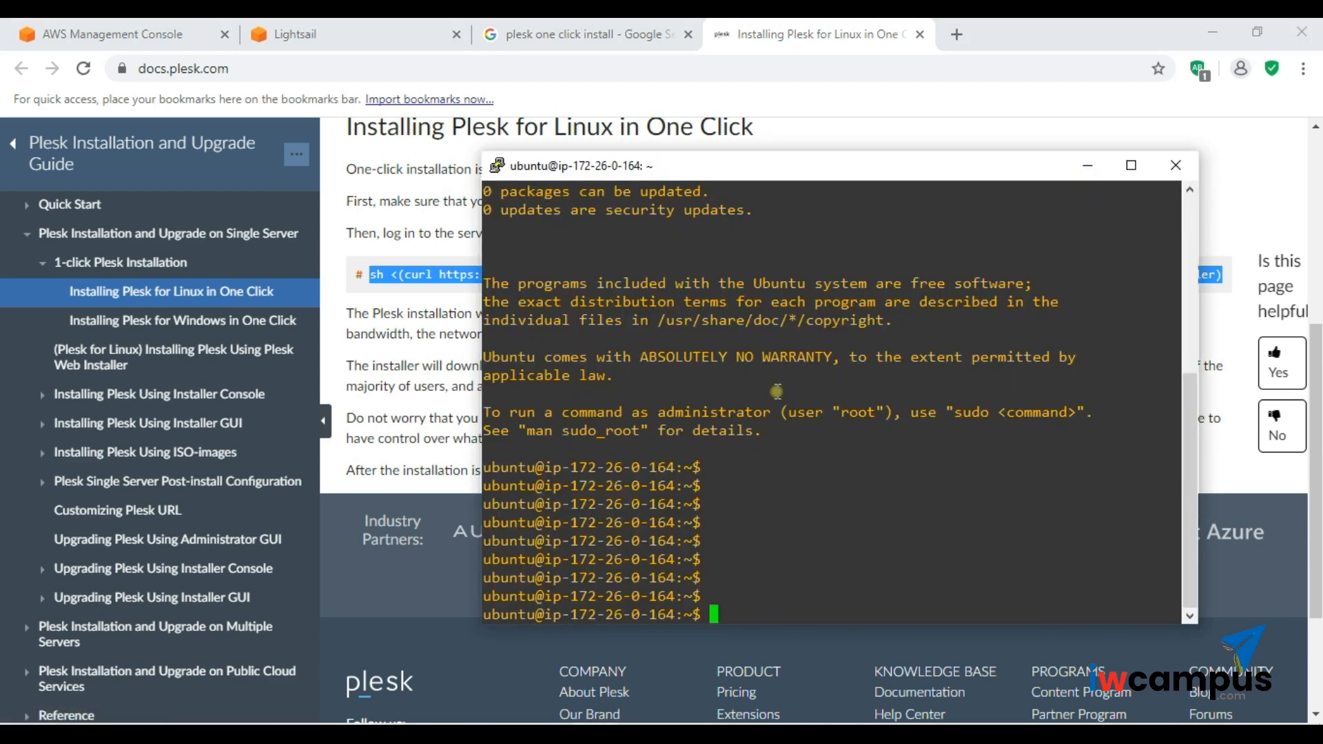
right_click(776, 391)
key(Return)
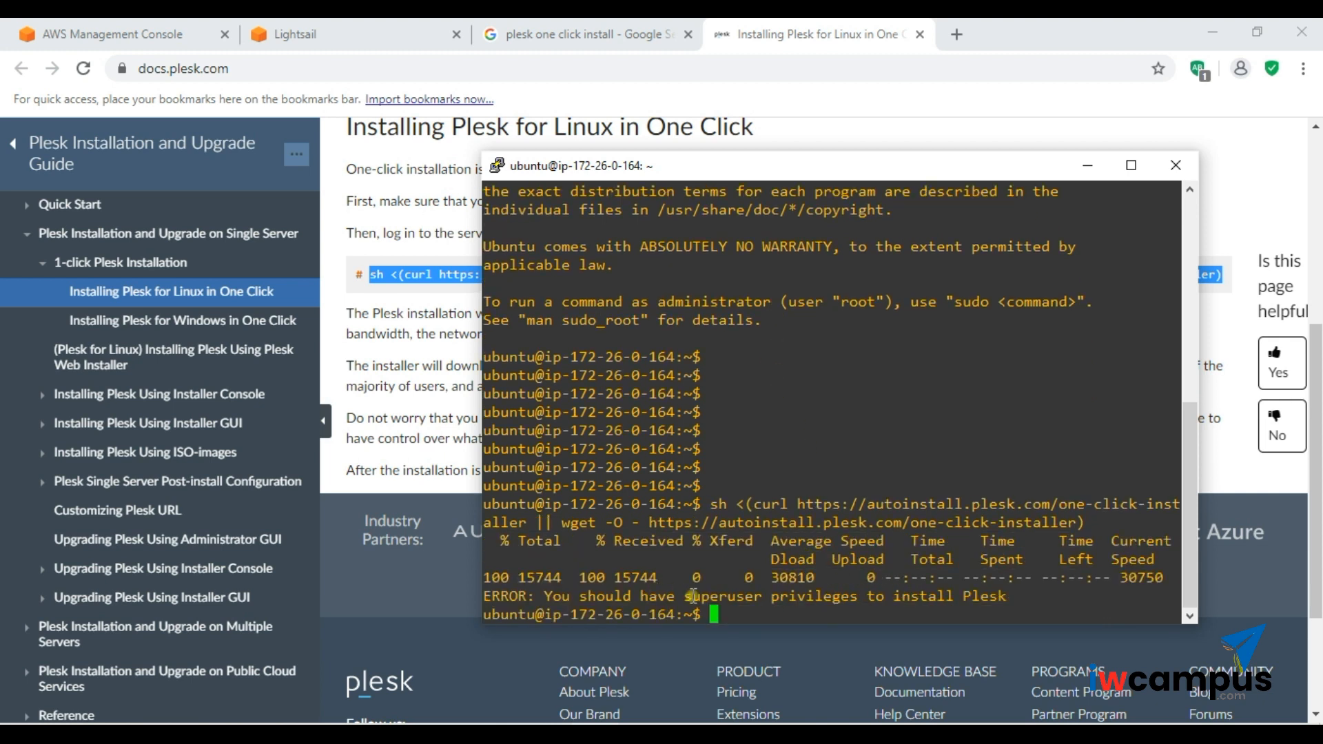
- Switch the terminal session to the root user with sudo su
text(sudo su)
key(Return)
key(Return)
key(Return)
key(Return)
key(Return)
key(Return)
key(Return)
key(Return)
key(Return)
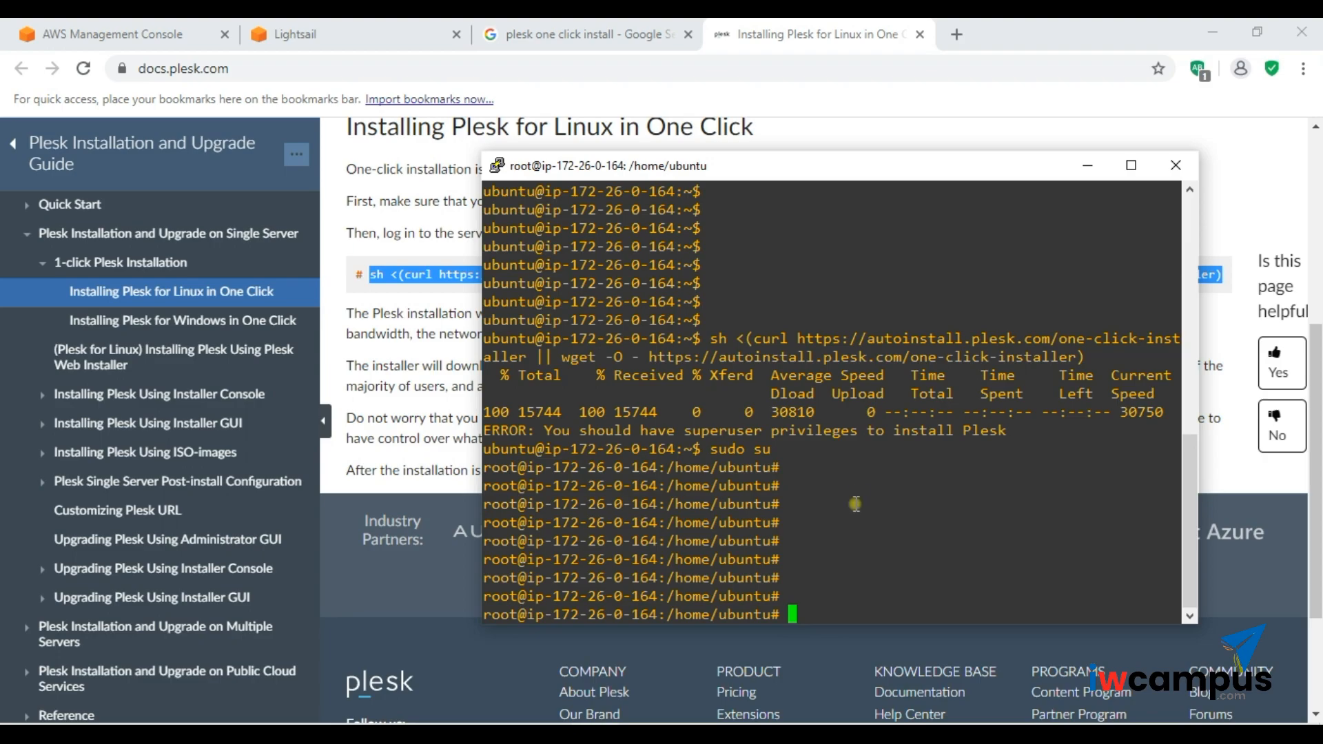
- Maximize the terminal window and run the copied Plesk one-click installer command as root
click(1131, 166)
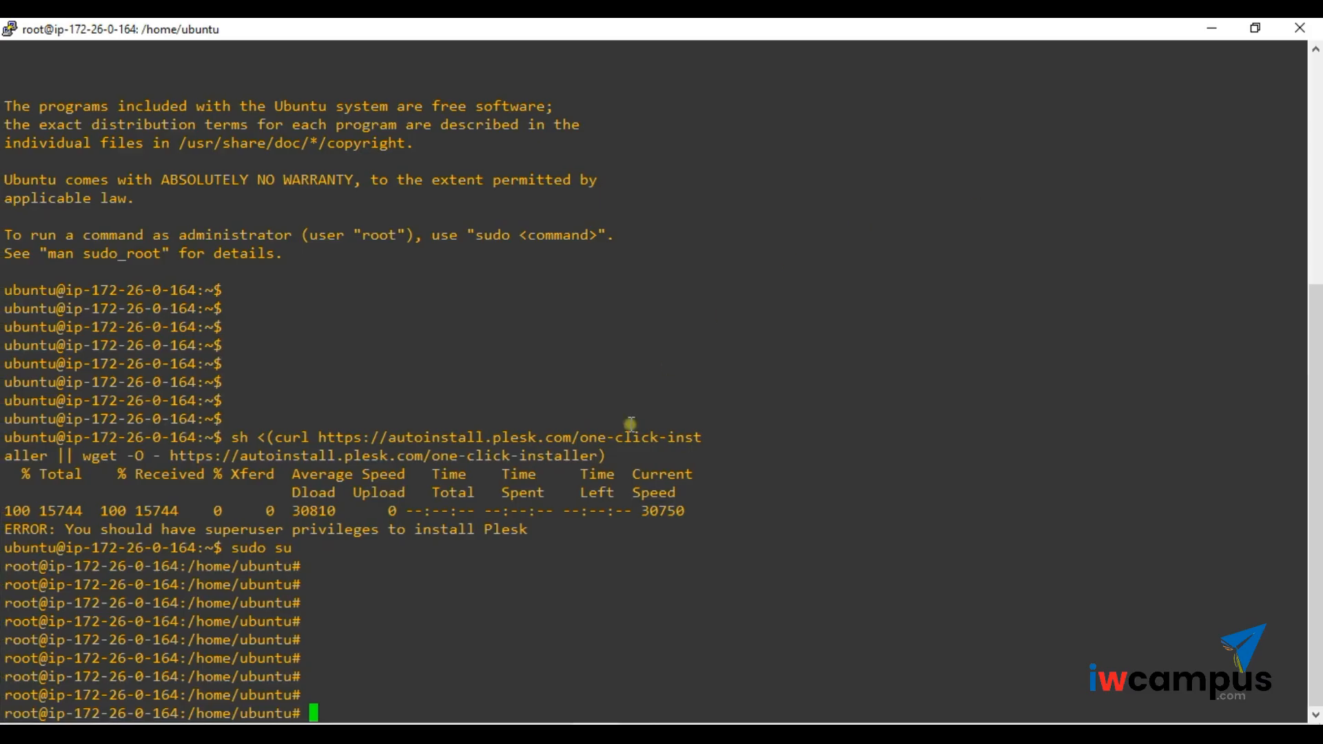
right_click(488, 544)
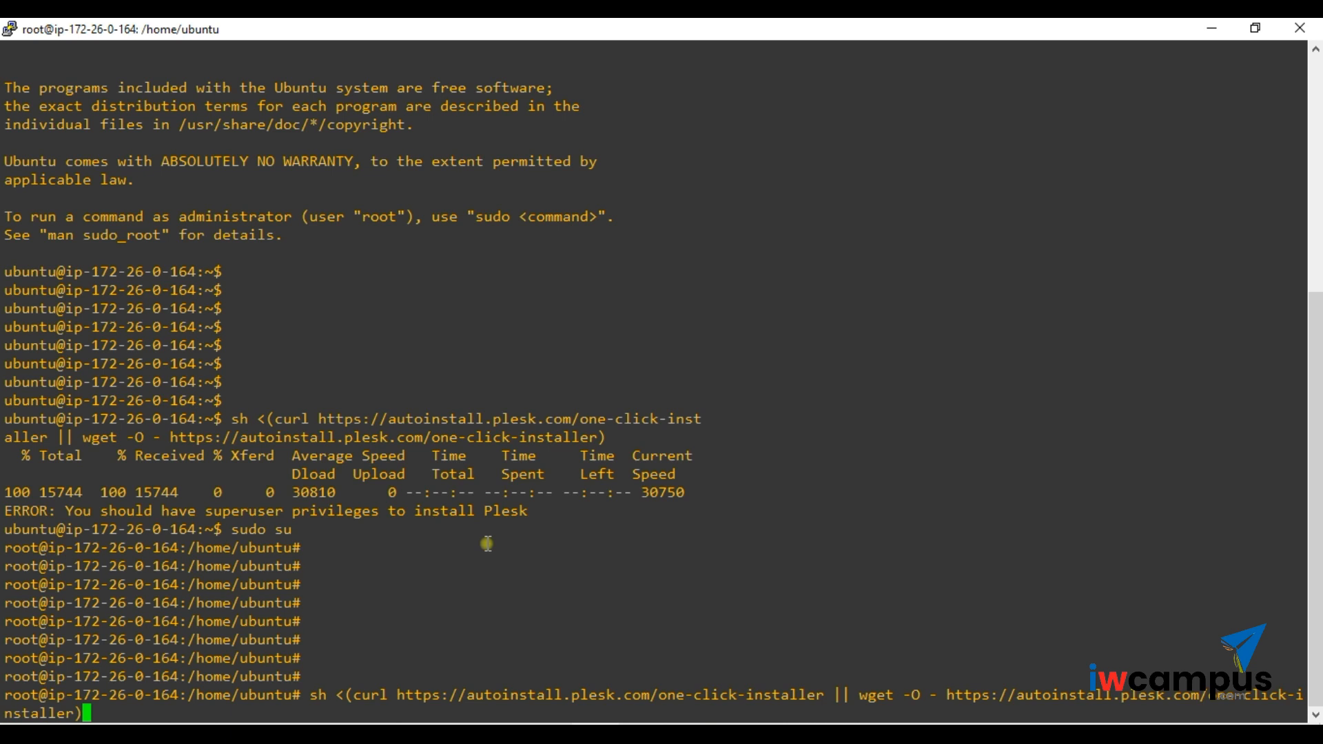
key(Return)
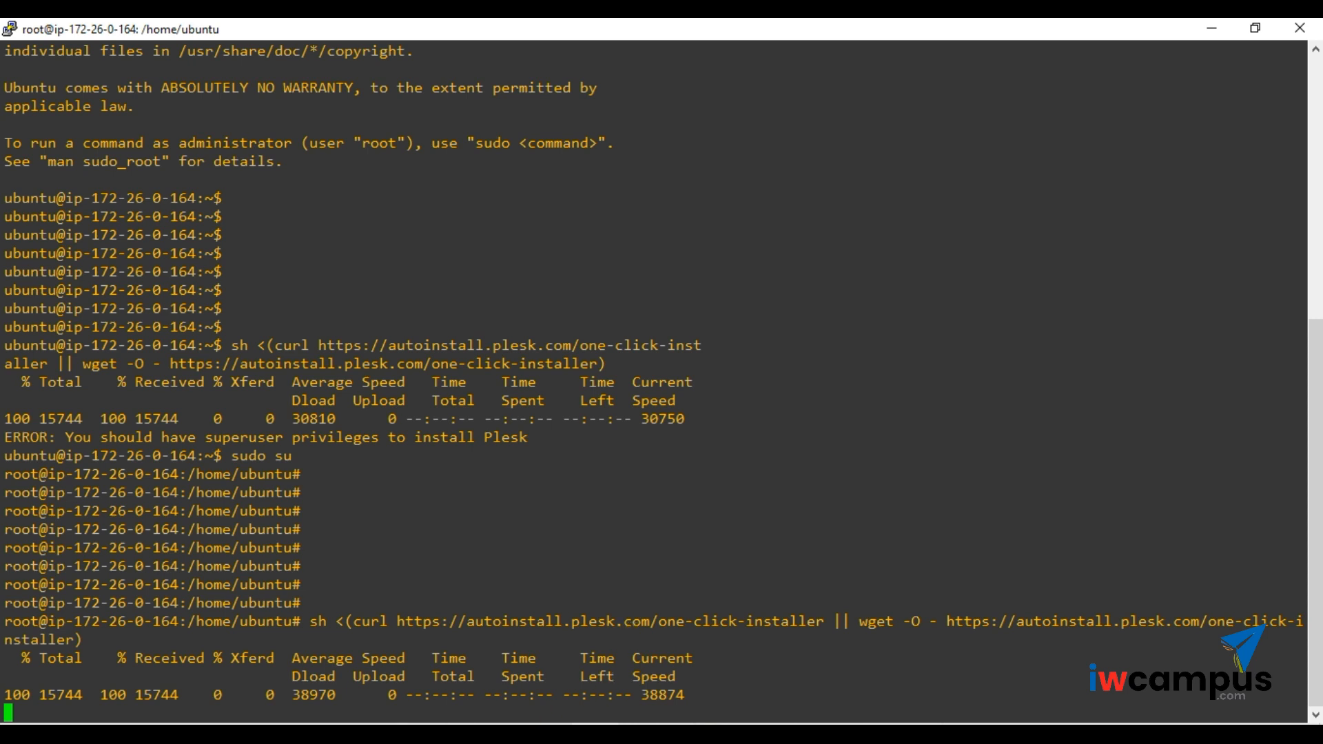
- Examine the Apps + OS blueprints for a new Lightsail instance, including Plesk Hosting Stack on Ubuntu
key(alt+Tab)
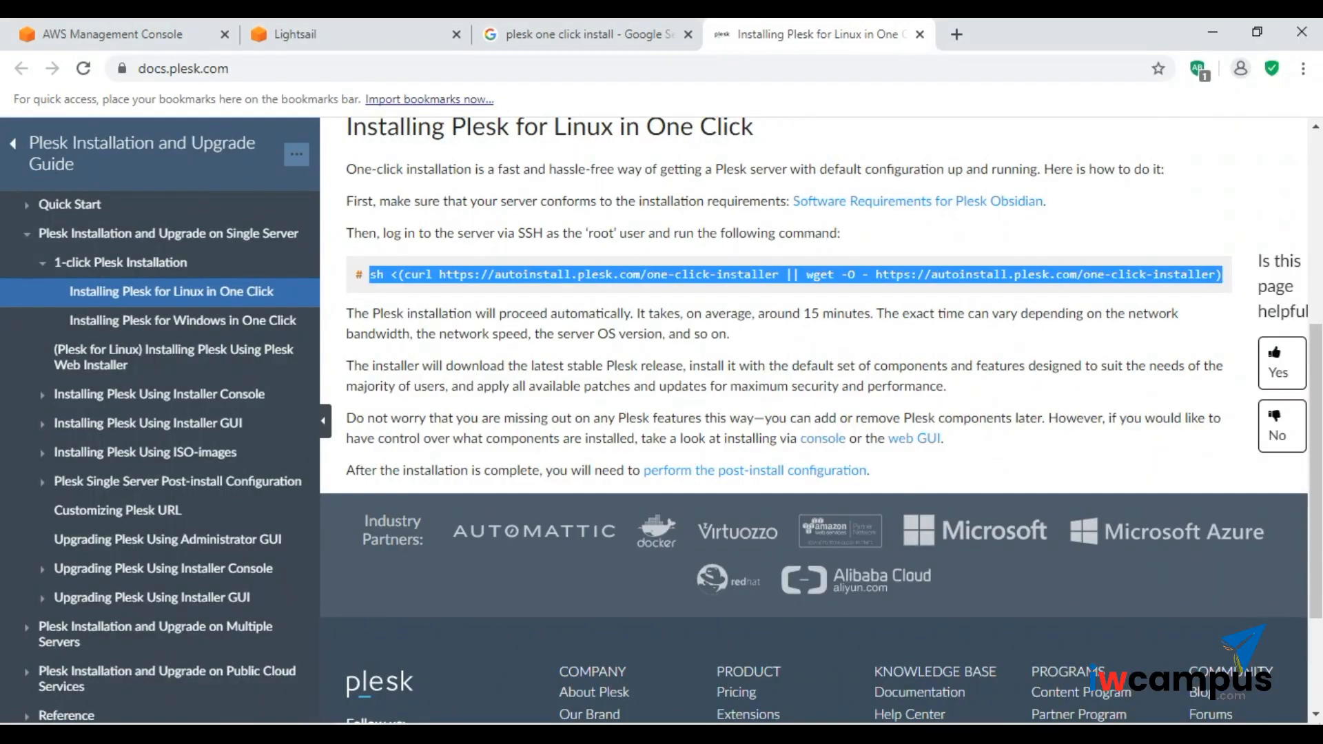
click(311, 28)
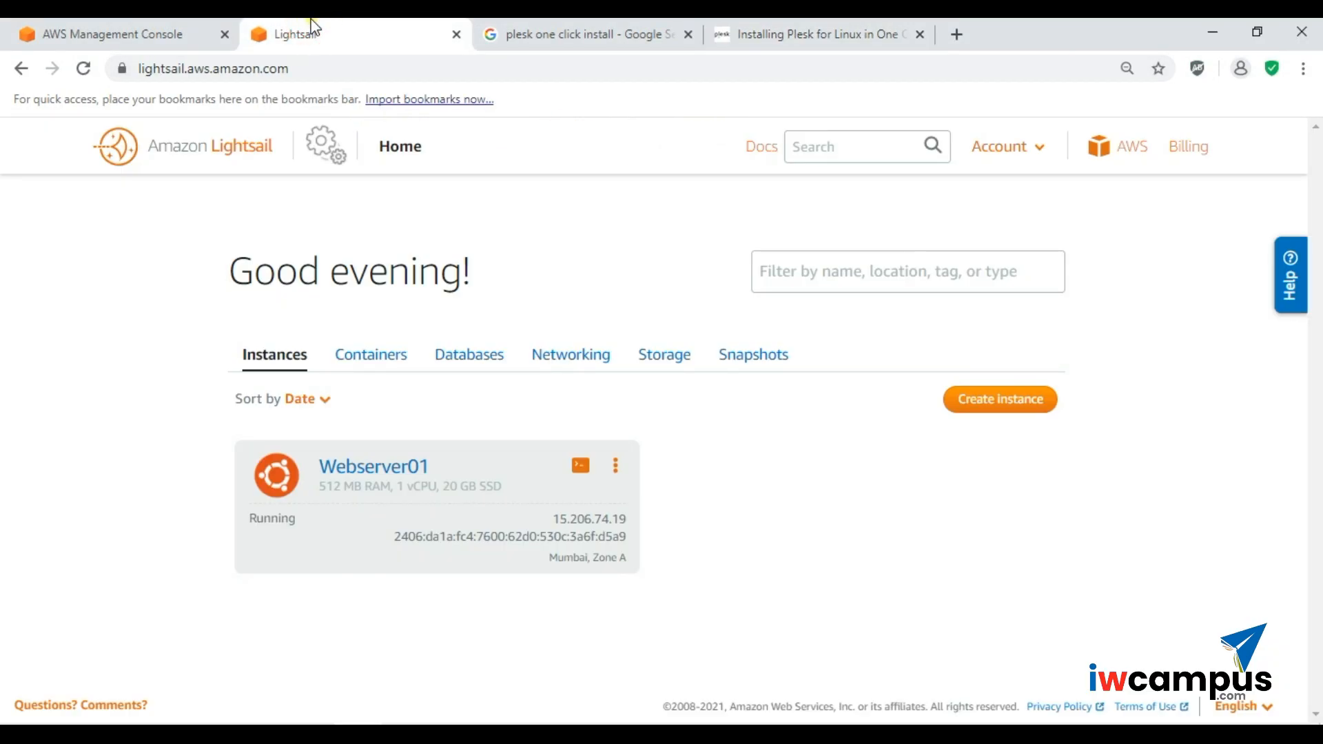
click(1001, 405)
scroll(706, 517, down, 5)
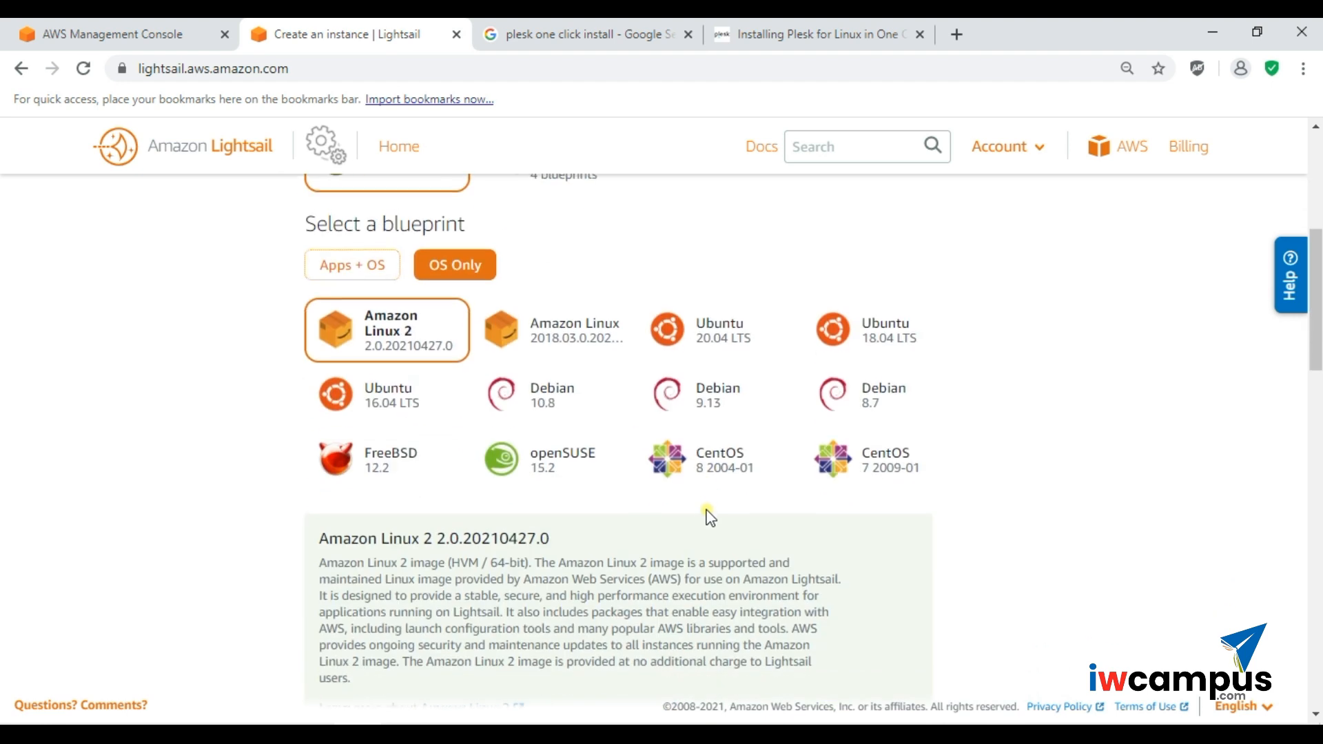
click(375, 260)
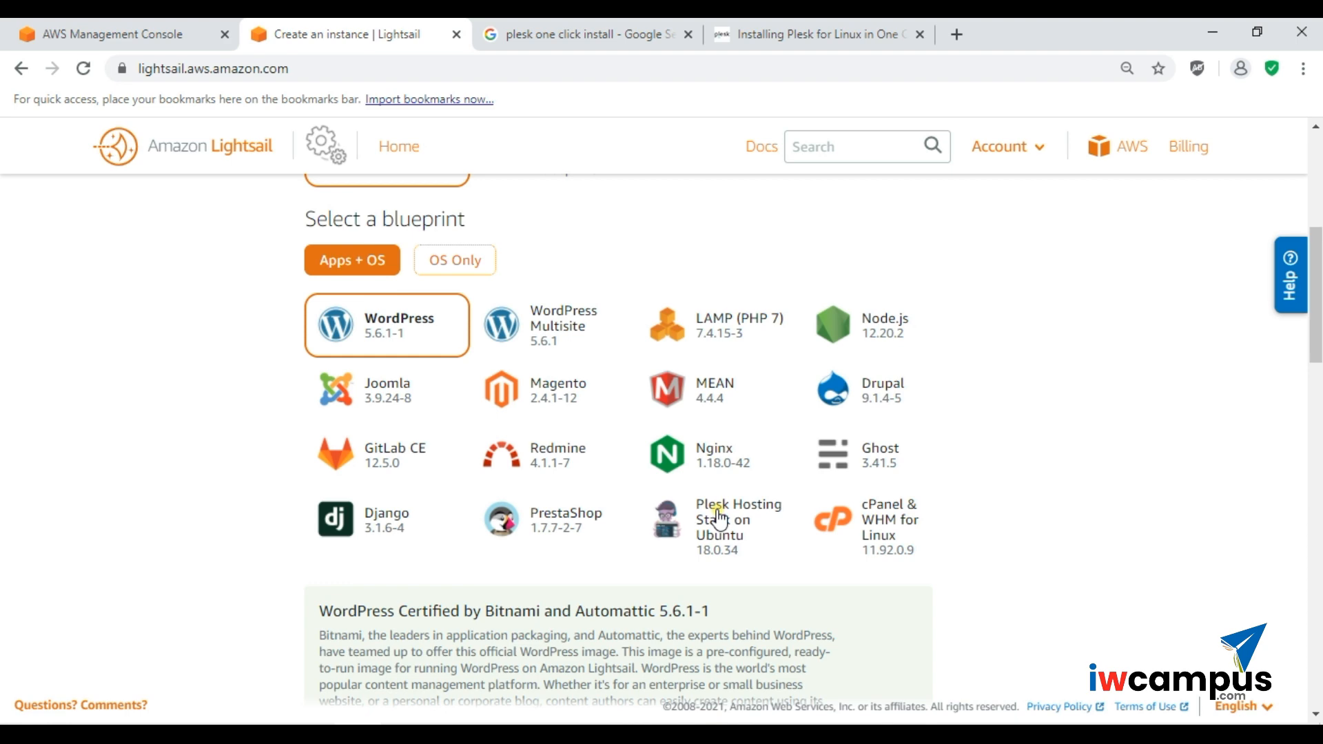
scroll(719, 519, up, 3)
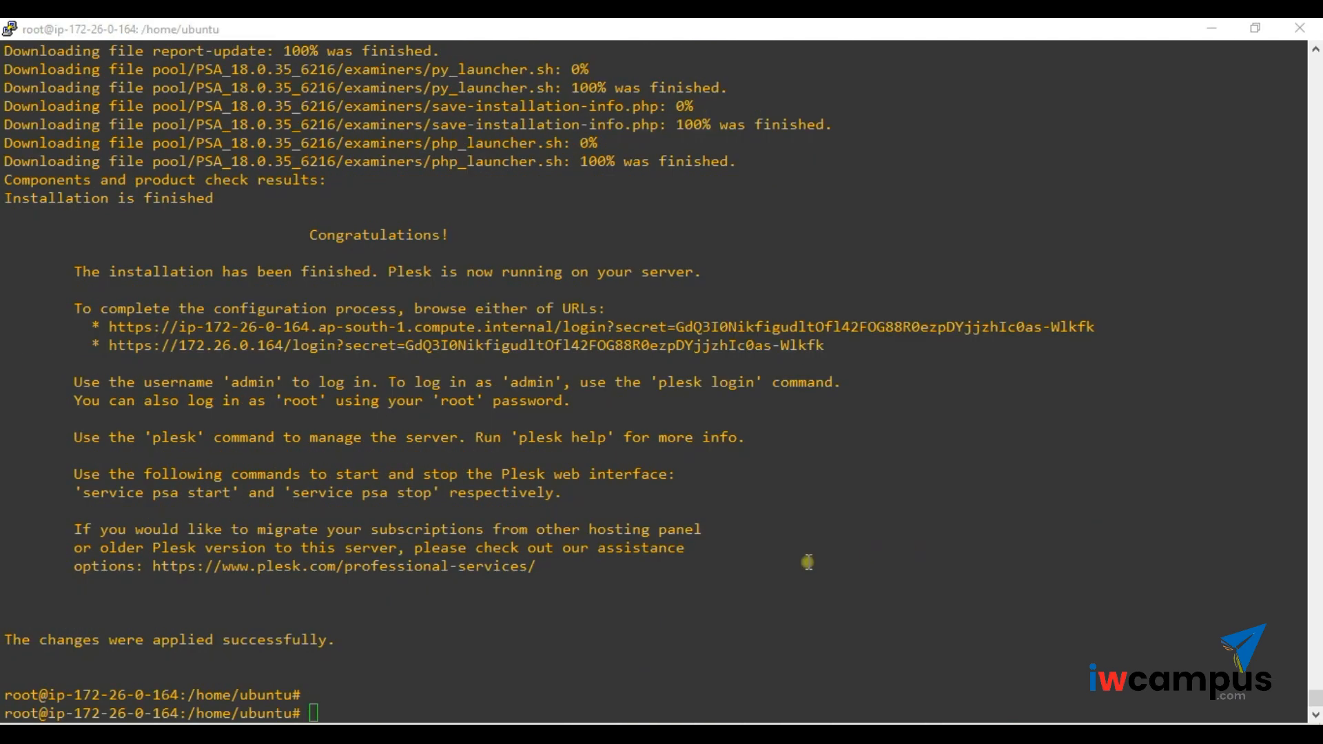
- Examine the Plesk login URLs in the installer output, checking their host addresses and secret parameter
click(800, 565)
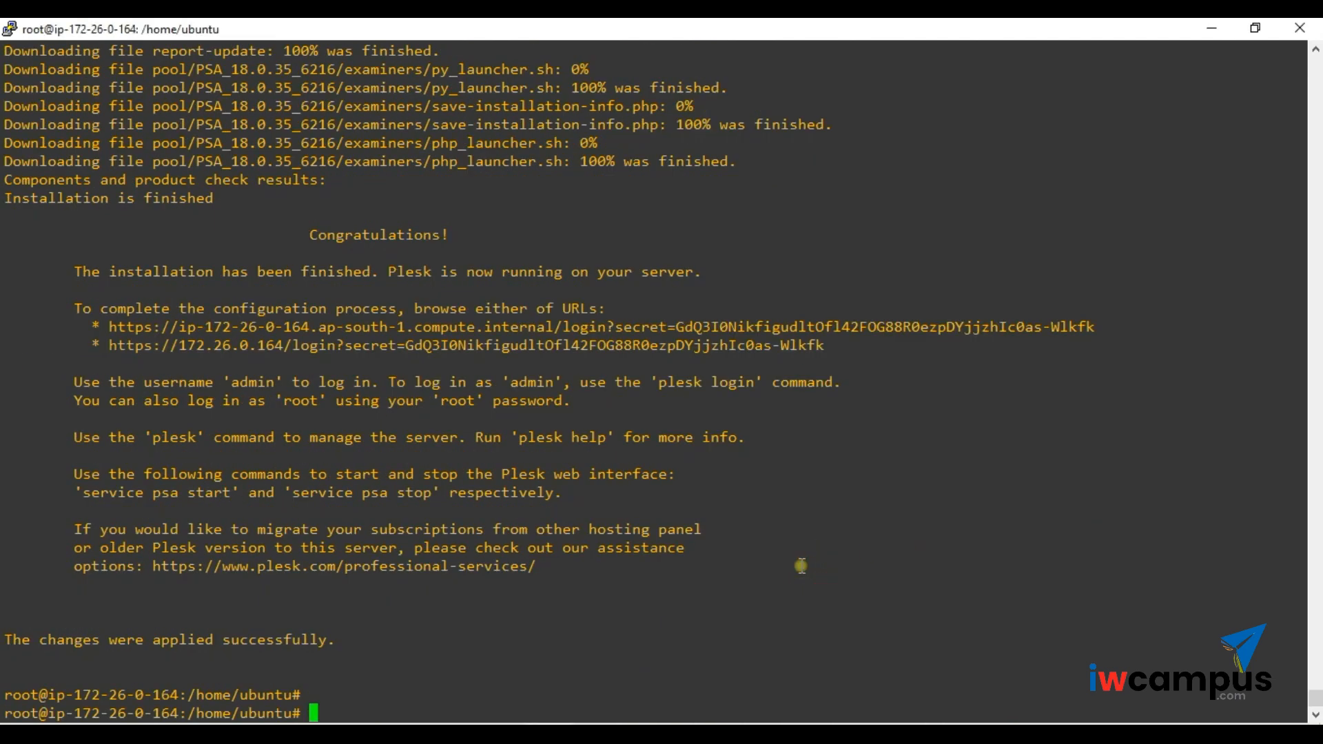
key(Return)
key(Return)
key(Return)
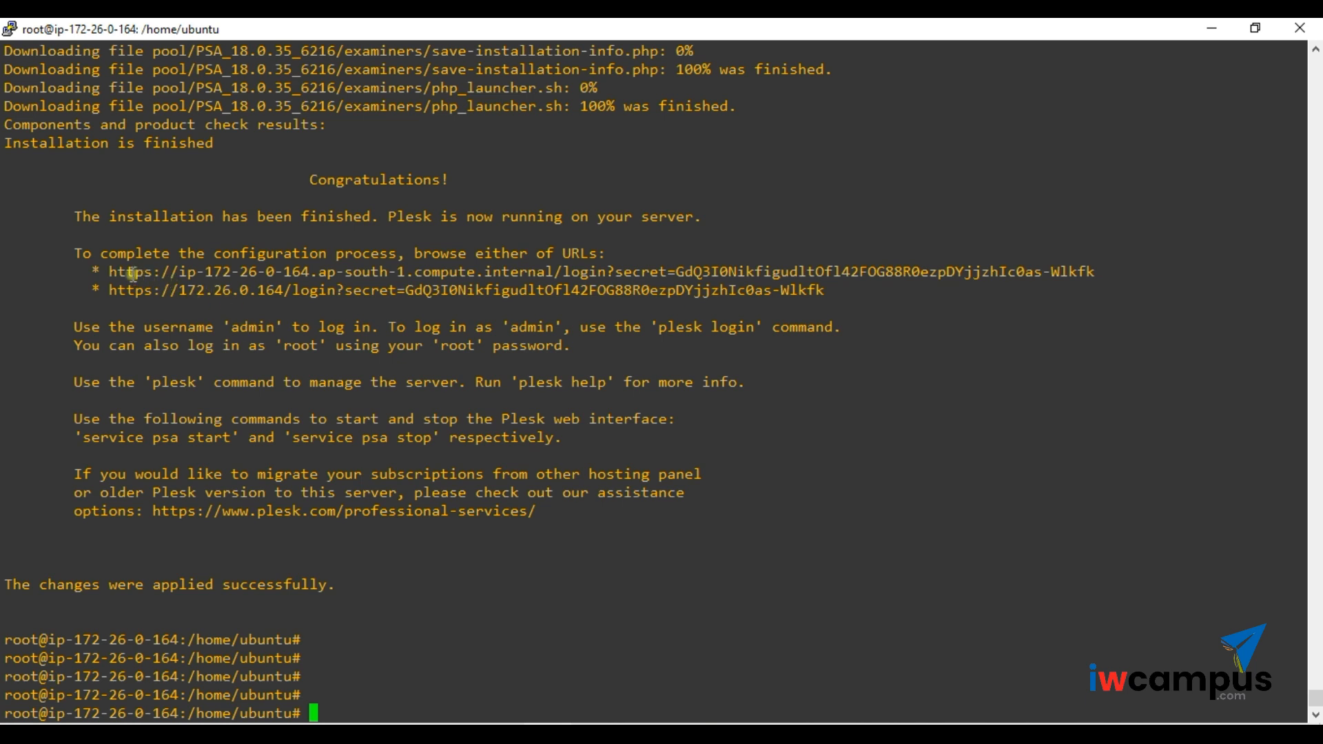
drag(110, 270, 882, 300)
click(882, 300)
drag(177, 291, 291, 293)
drag(178, 270, 558, 270)
click(557, 270)
drag(615, 271, 692, 272)
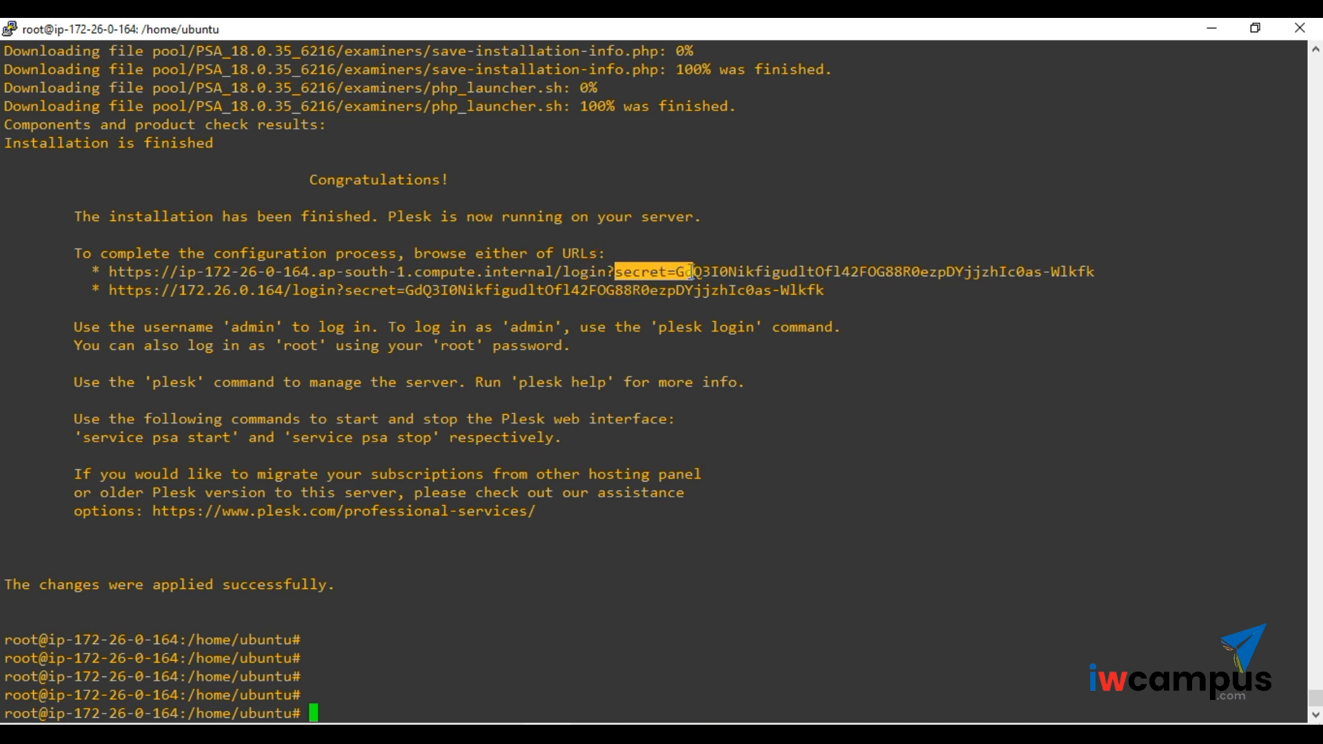
click(685, 288)
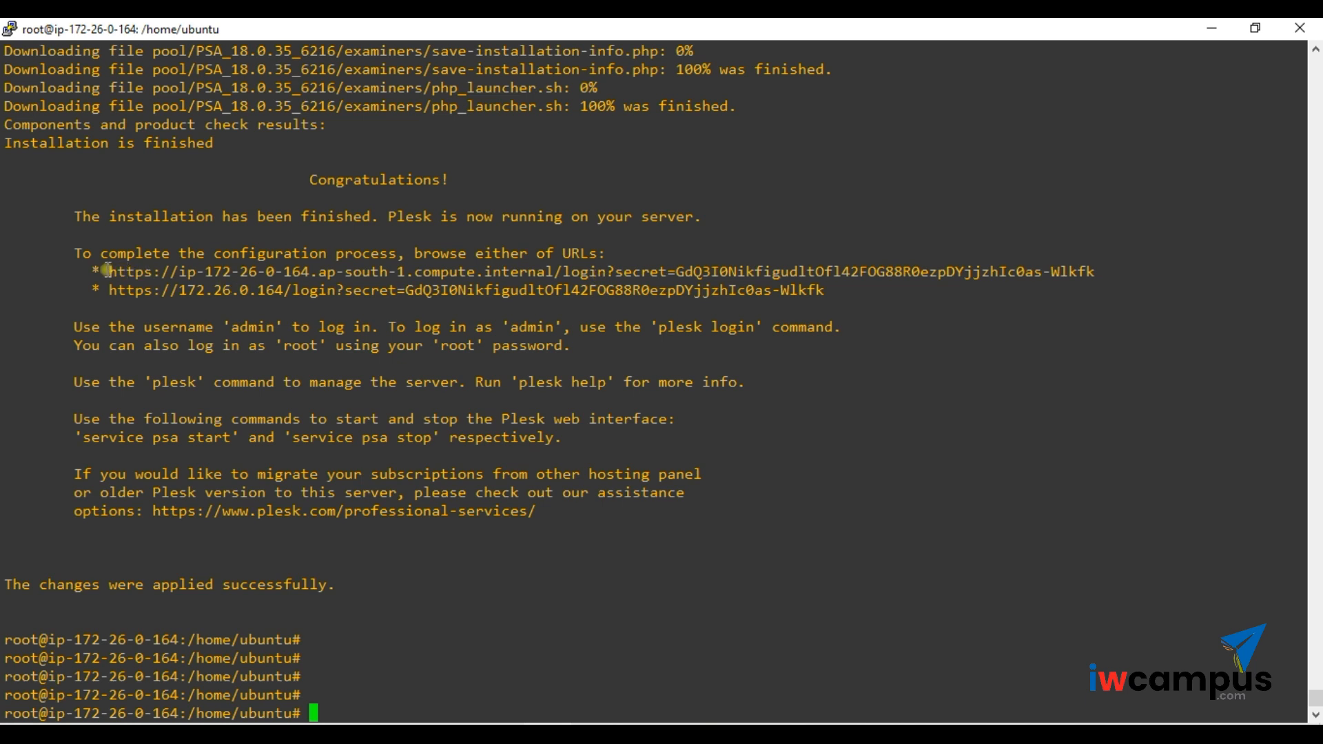
- Copy the IP-based Plesk login URL with its secret token into a blank Notepad document and remove the leading space
drag(103, 290, 835, 291)
key(ctrl+c)
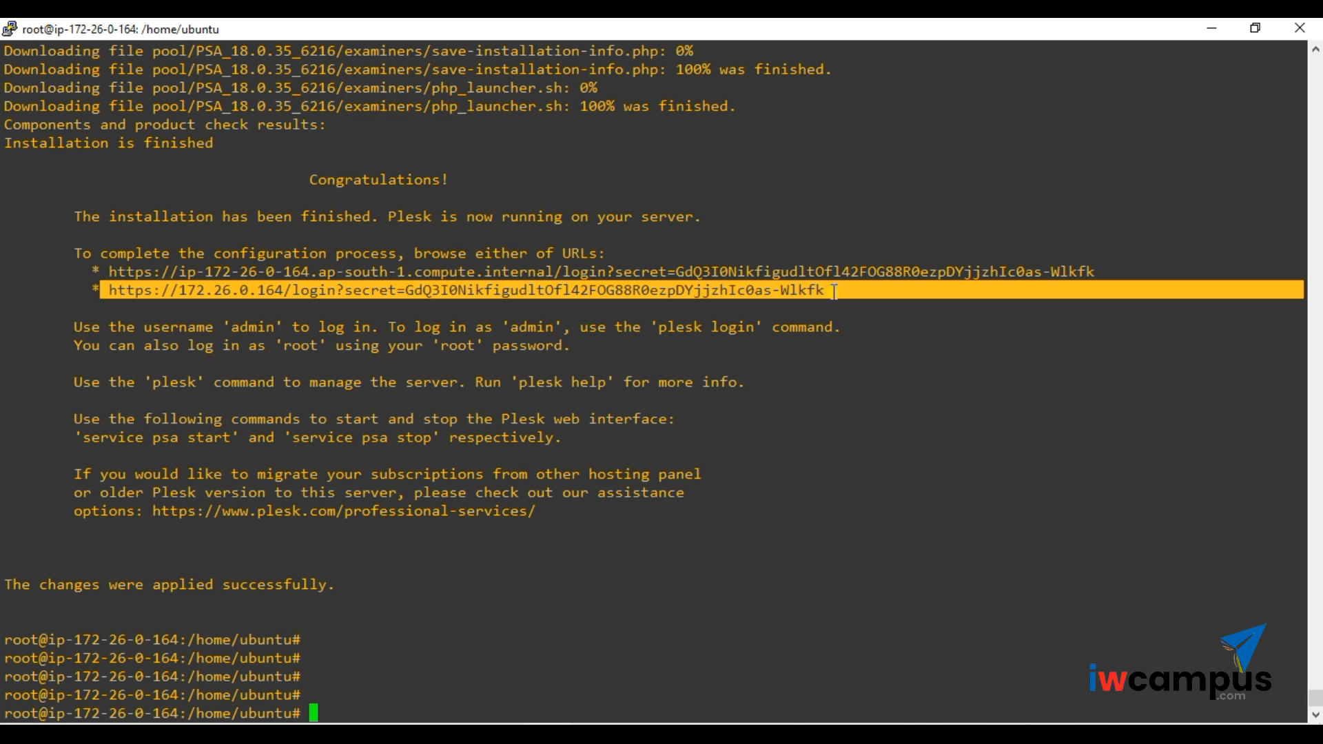
click(488, 735)
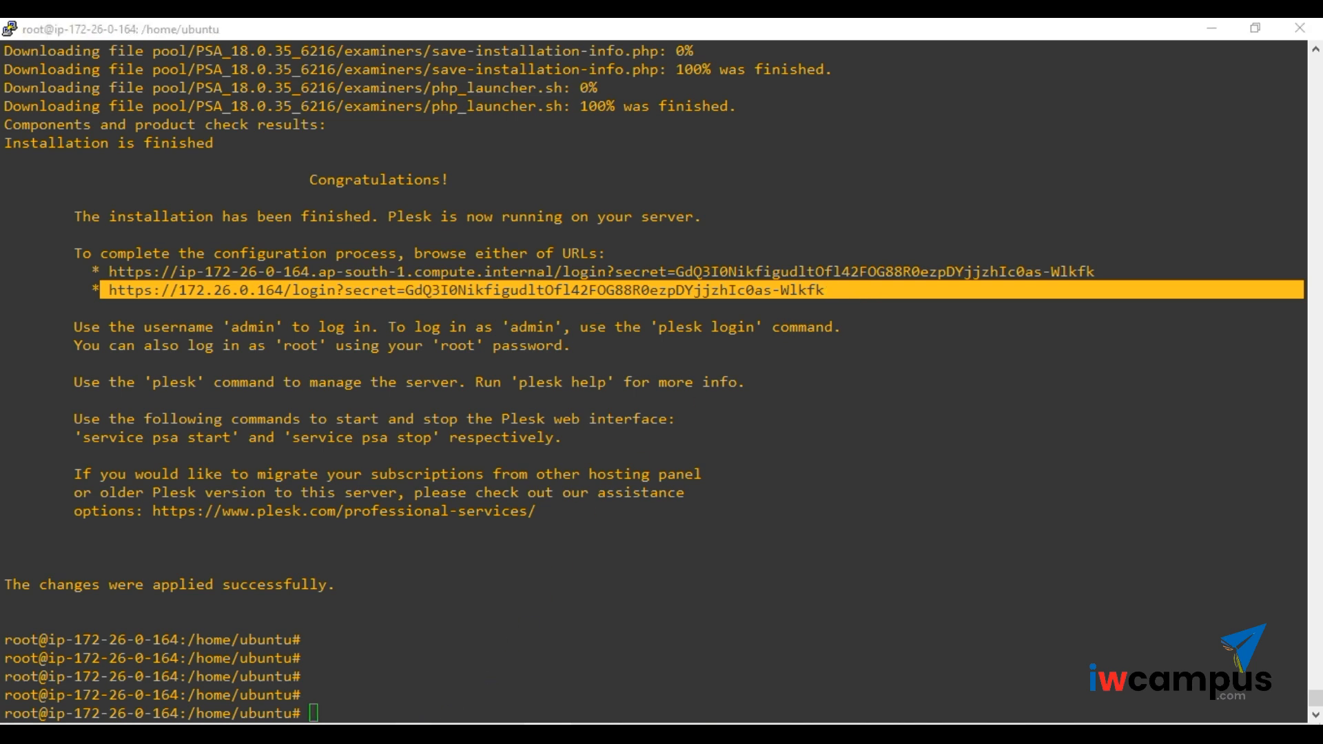
key(ctrl+v)
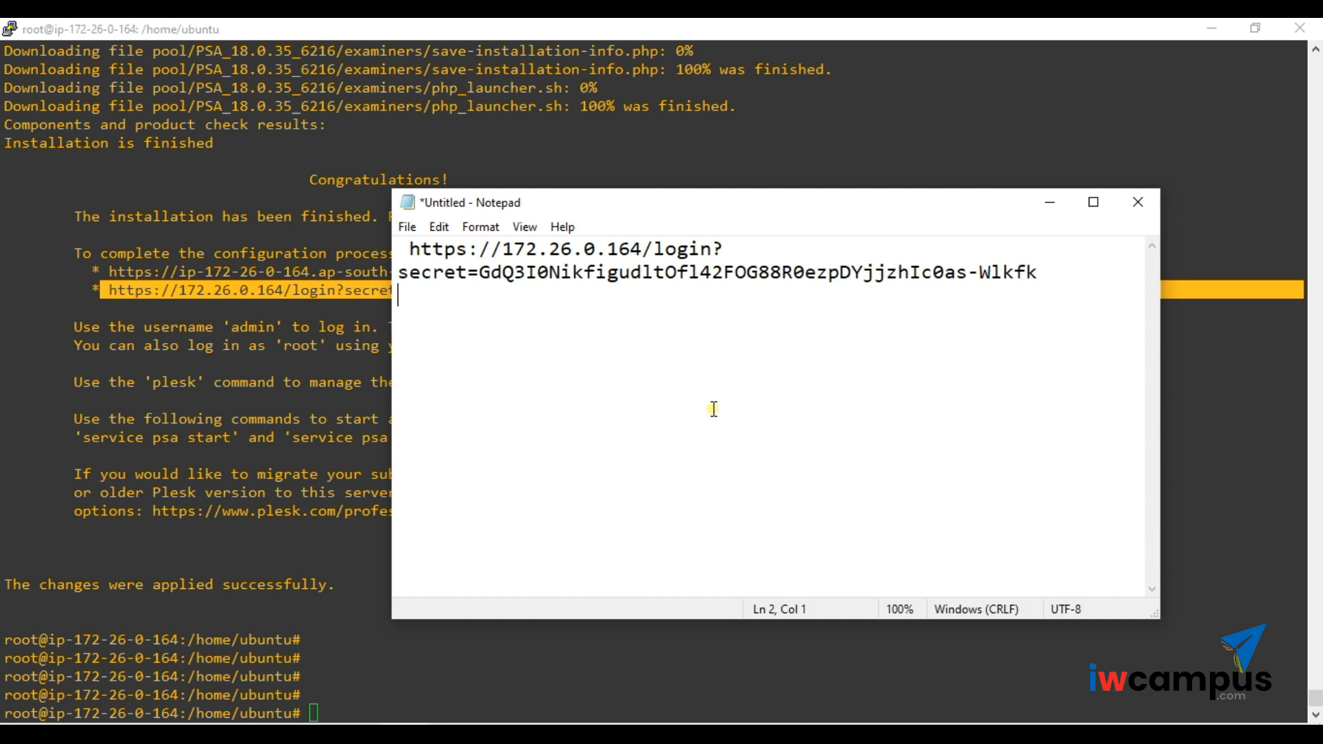
click(412, 248)
key(BackSpace)
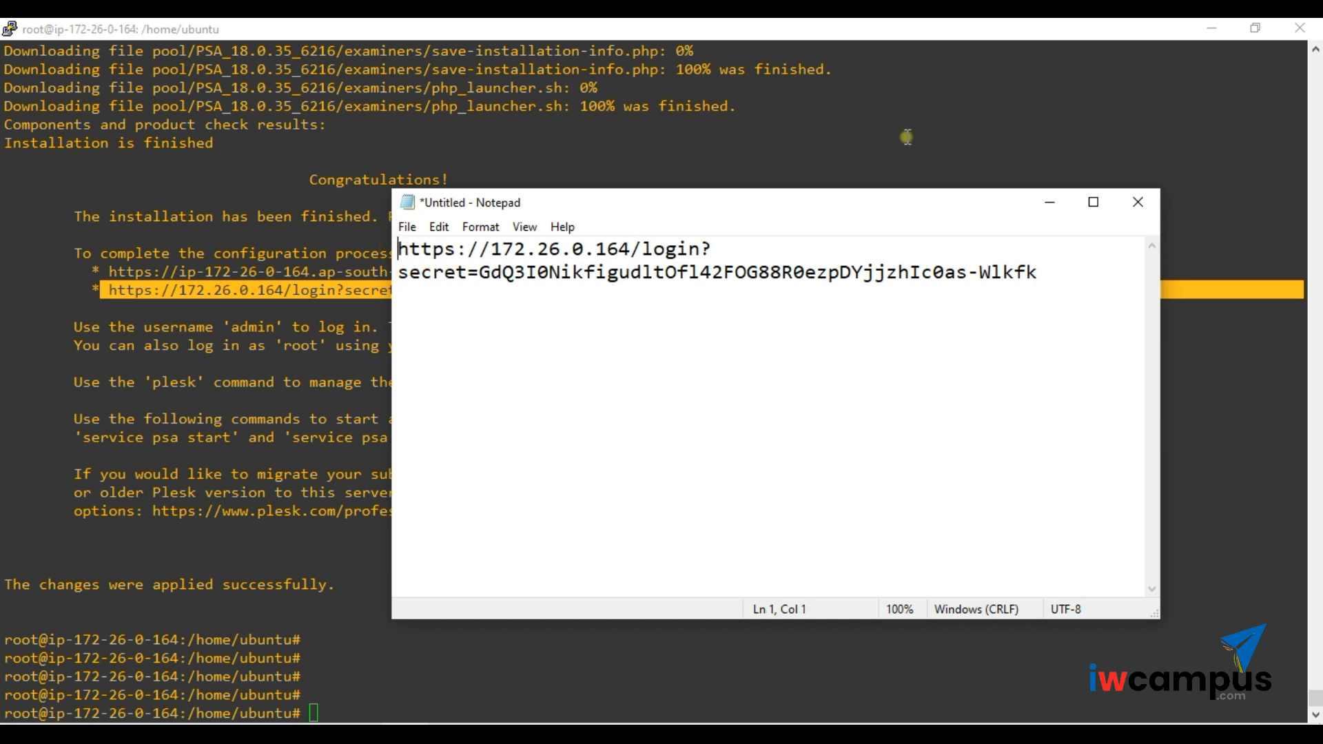
- Switch to the browser, open the Lightsail home page and copy the public IP address of Webserver01
click(907, 136)
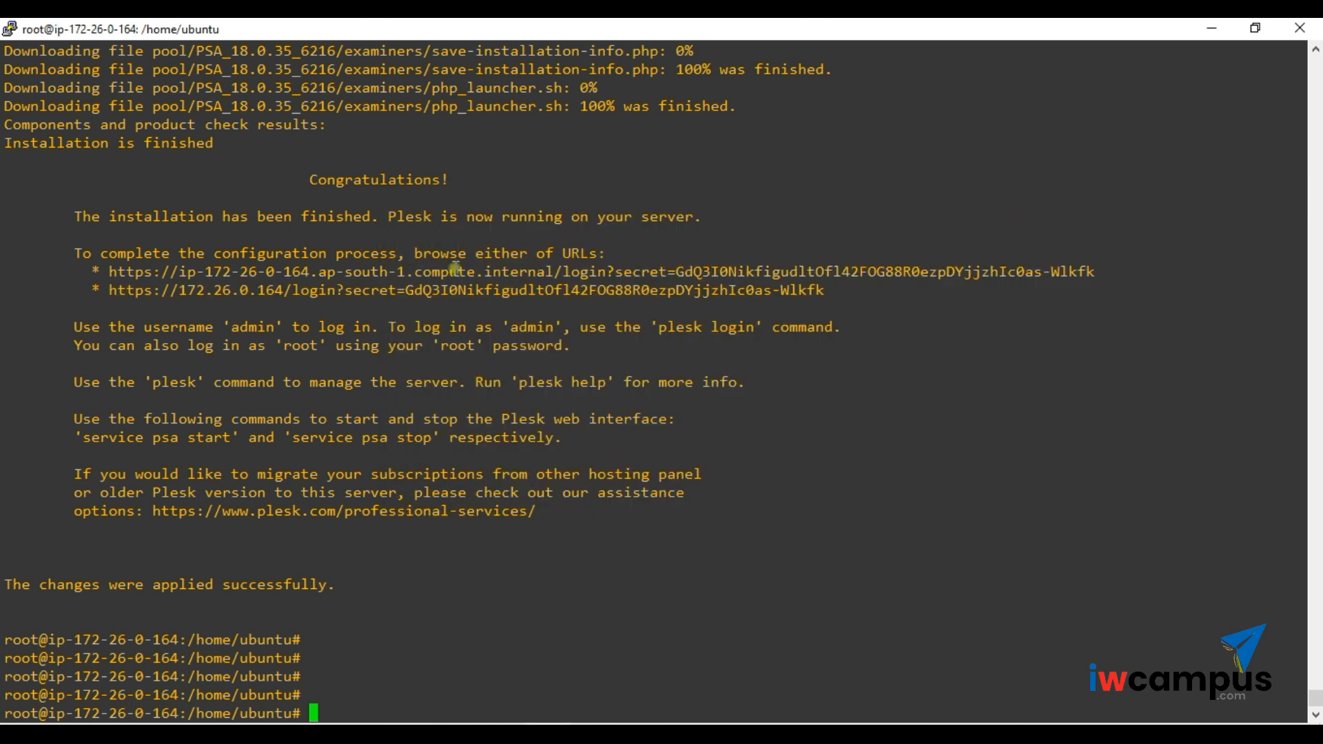
drag(561, 270, 187, 275)
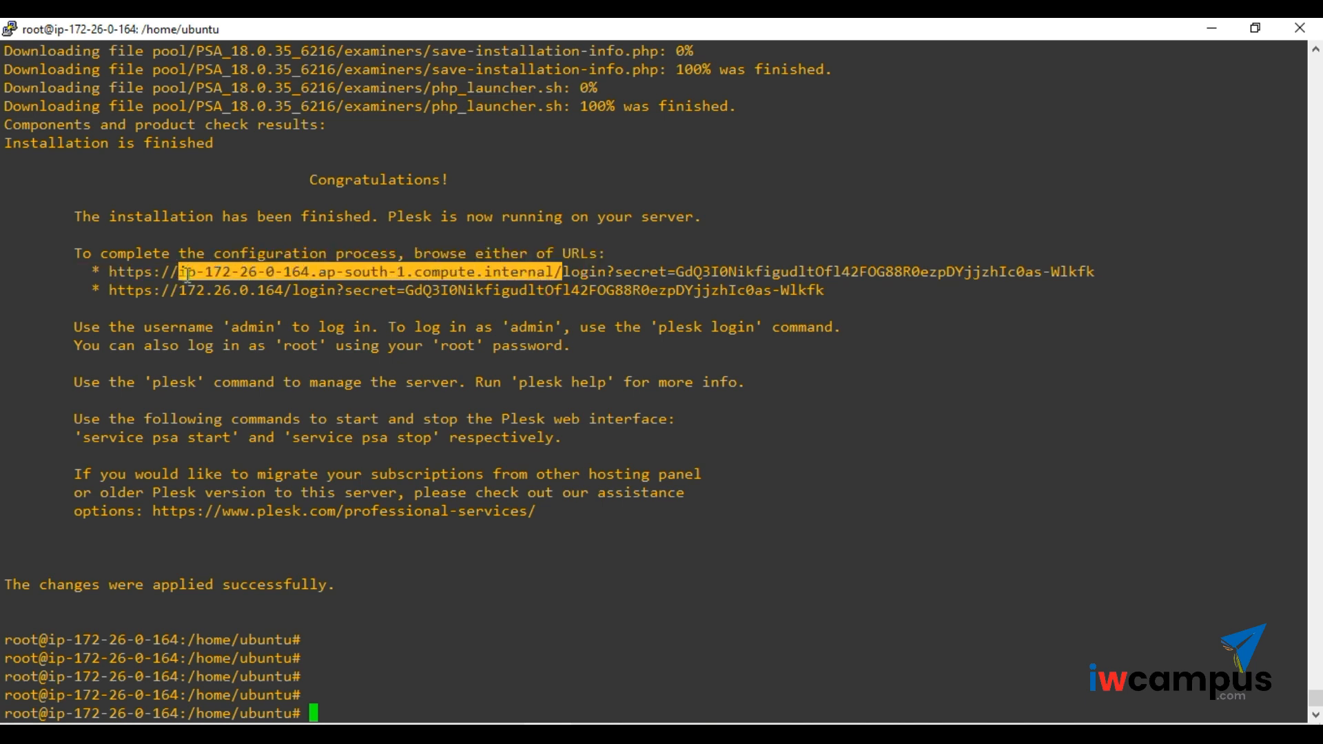
click(365, 734)
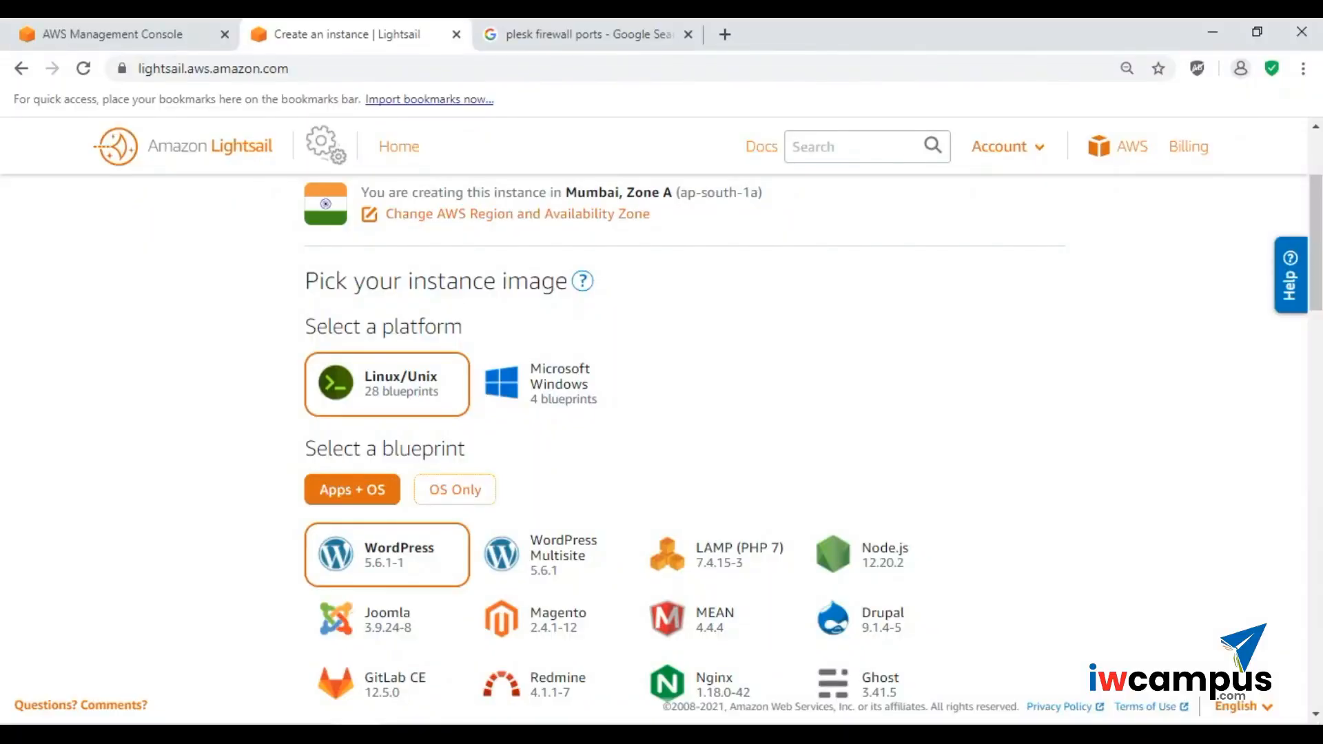
click(126, 25)
click(14, 234)
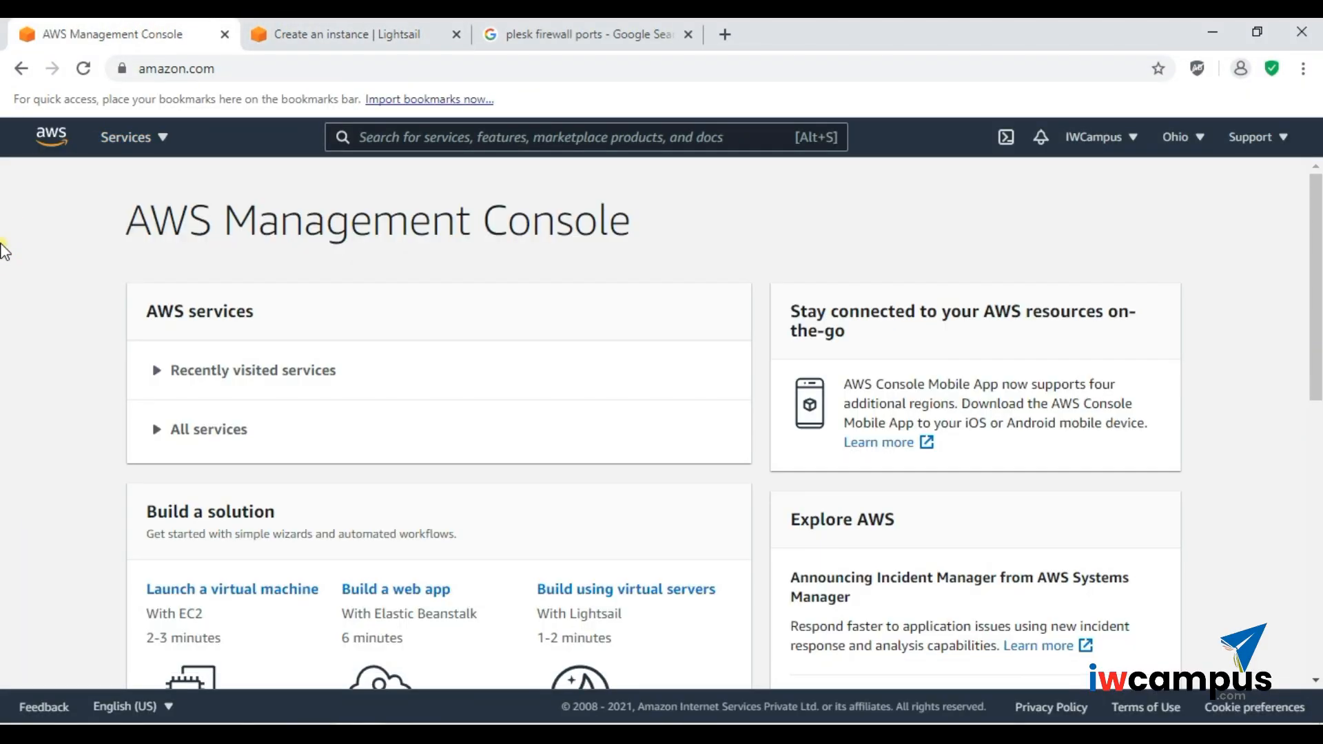
click(340, 27)
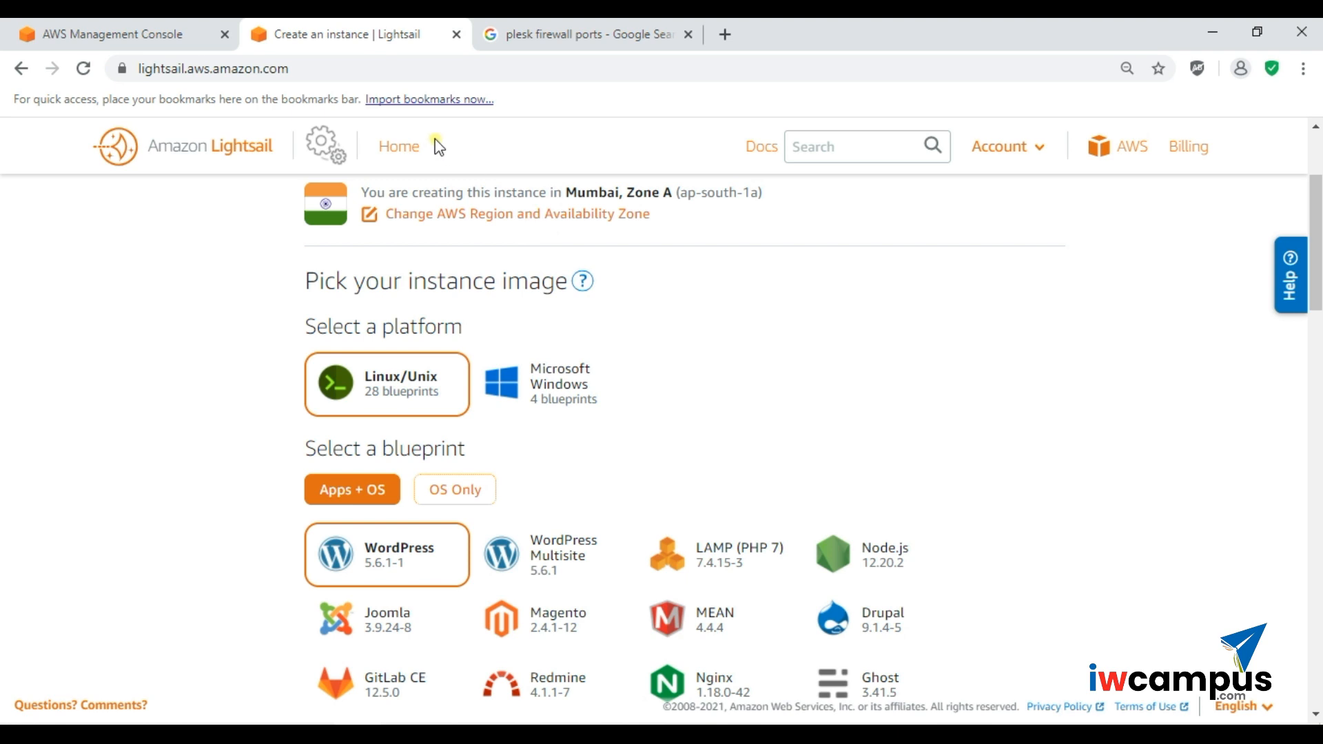
click(408, 147)
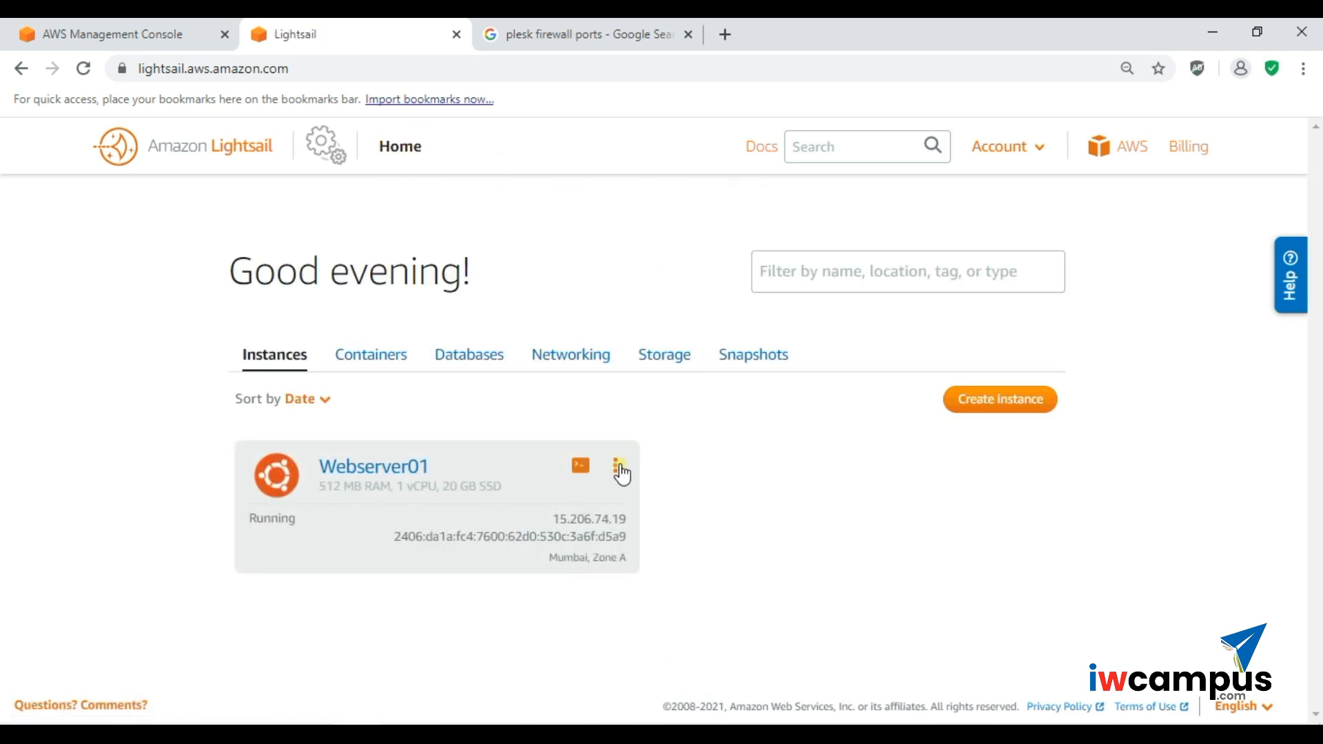
drag(554, 518, 596, 514)
double_click(596, 515)
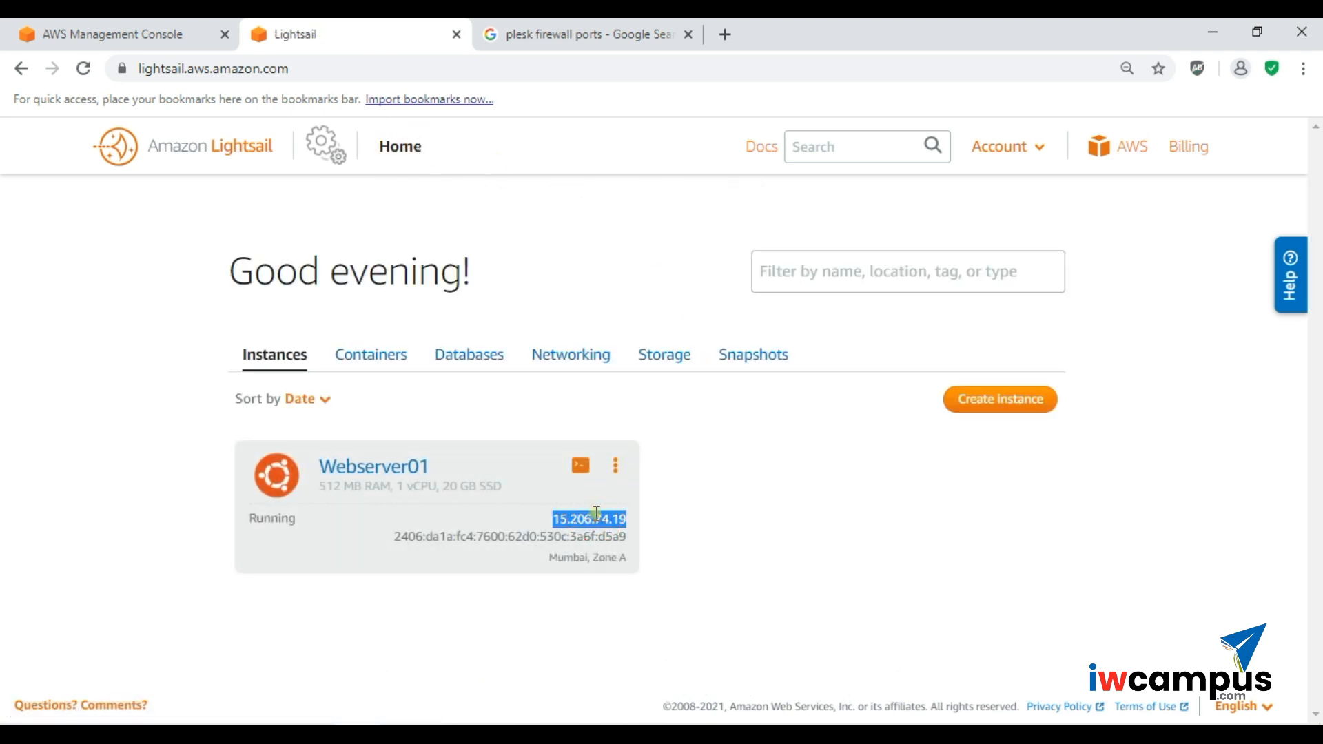
- Try to replace the private IP address in the Notepad login URL with 15.206.74.19
key(alt+Tab)
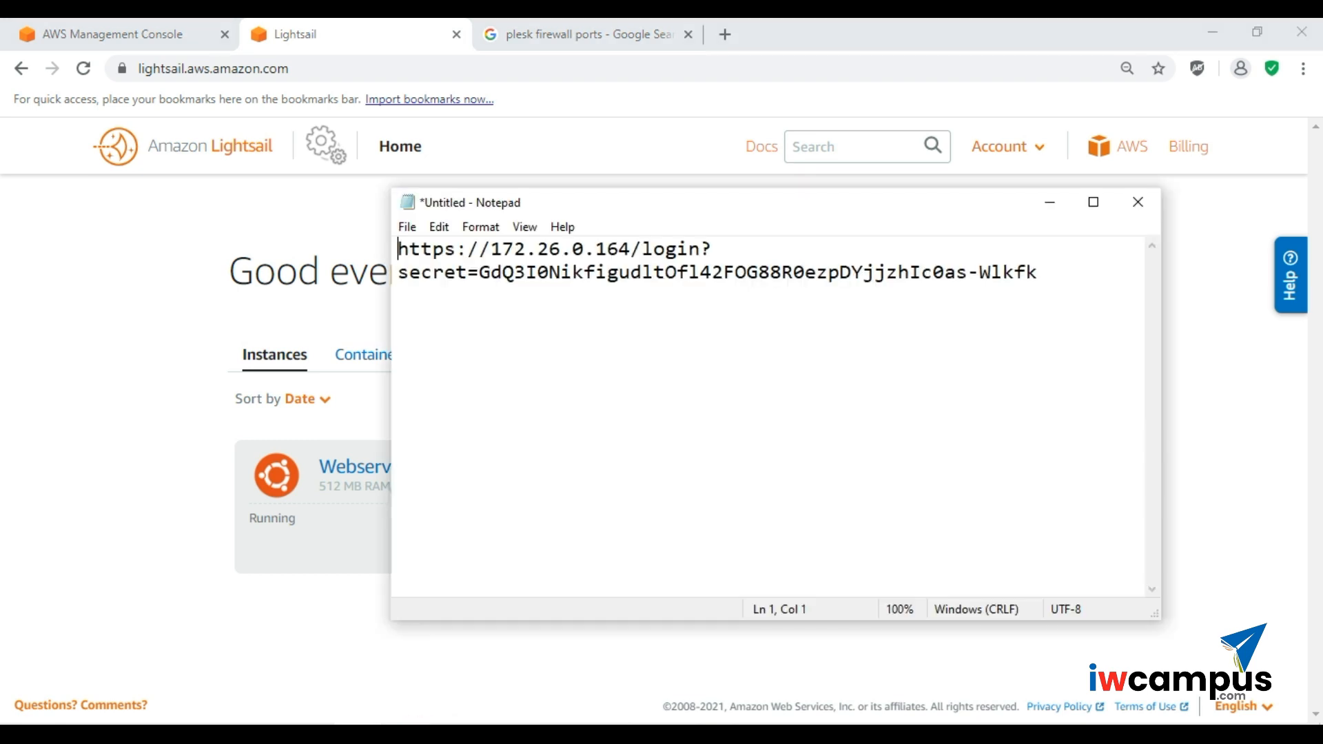
drag(631, 248, 492, 253)
key(ctrl+v)
key(ctrl+v)
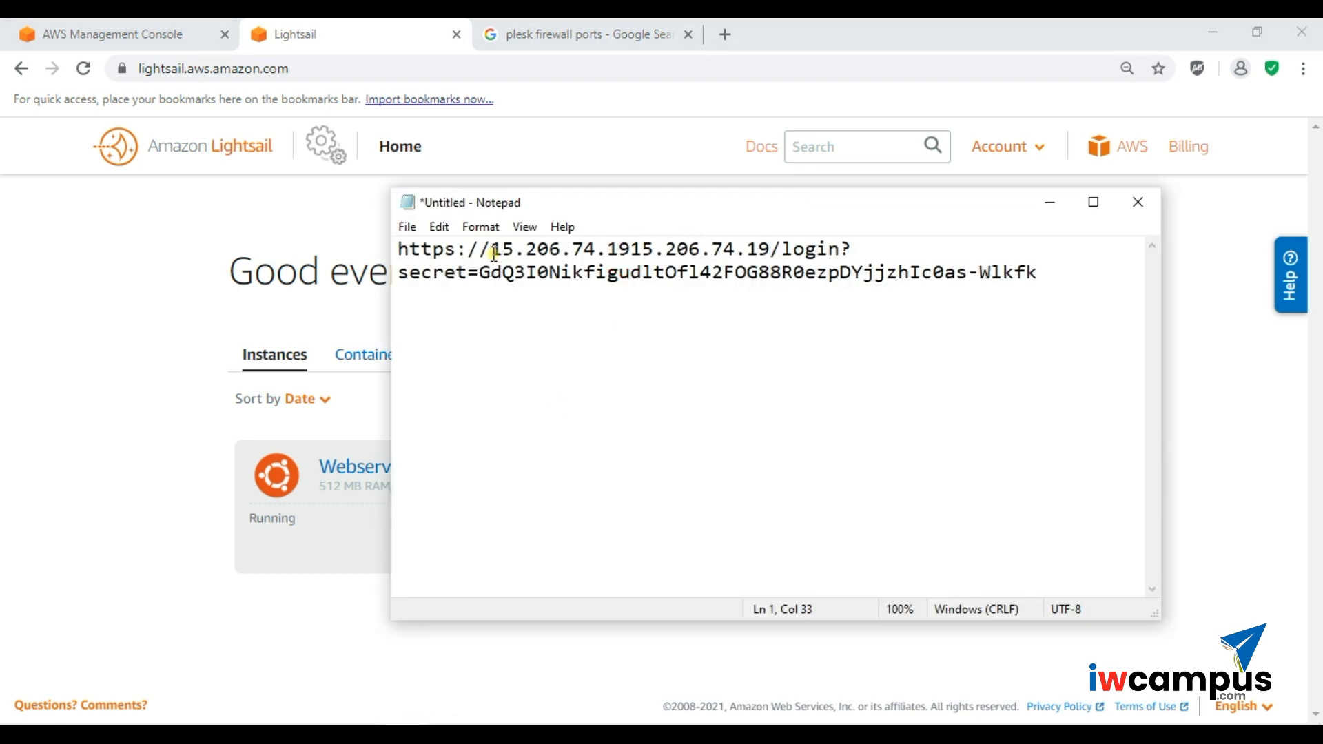
key(ctrl+z)
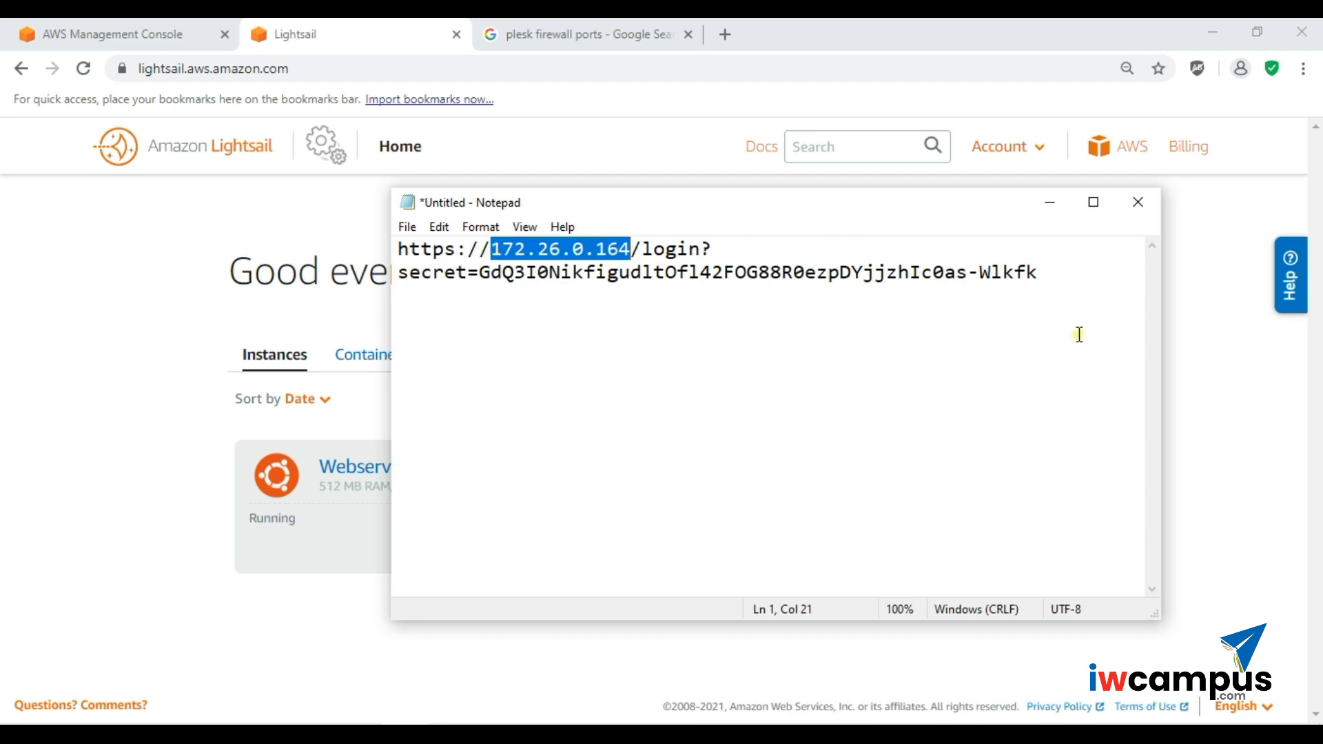
click(1172, 405)
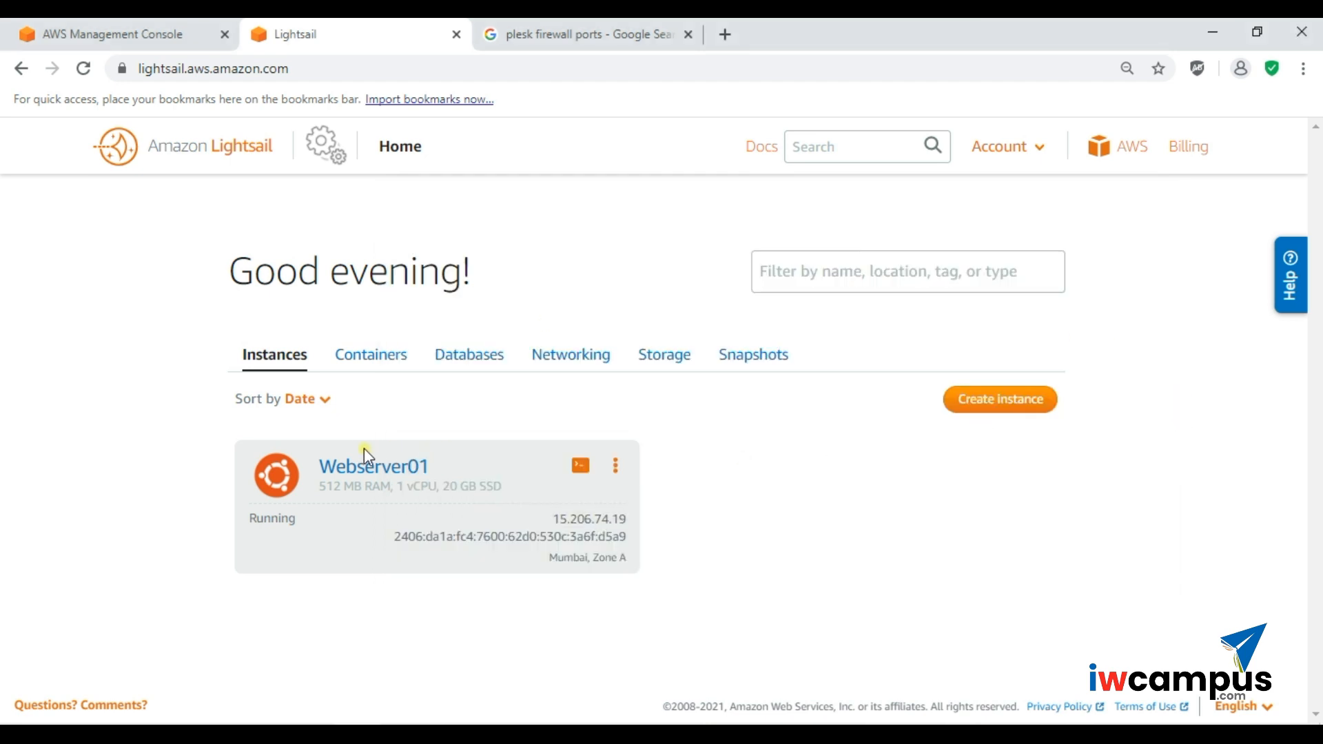
- Open the management page of the Webserver01 instance and show its networking settings
click(620, 467)
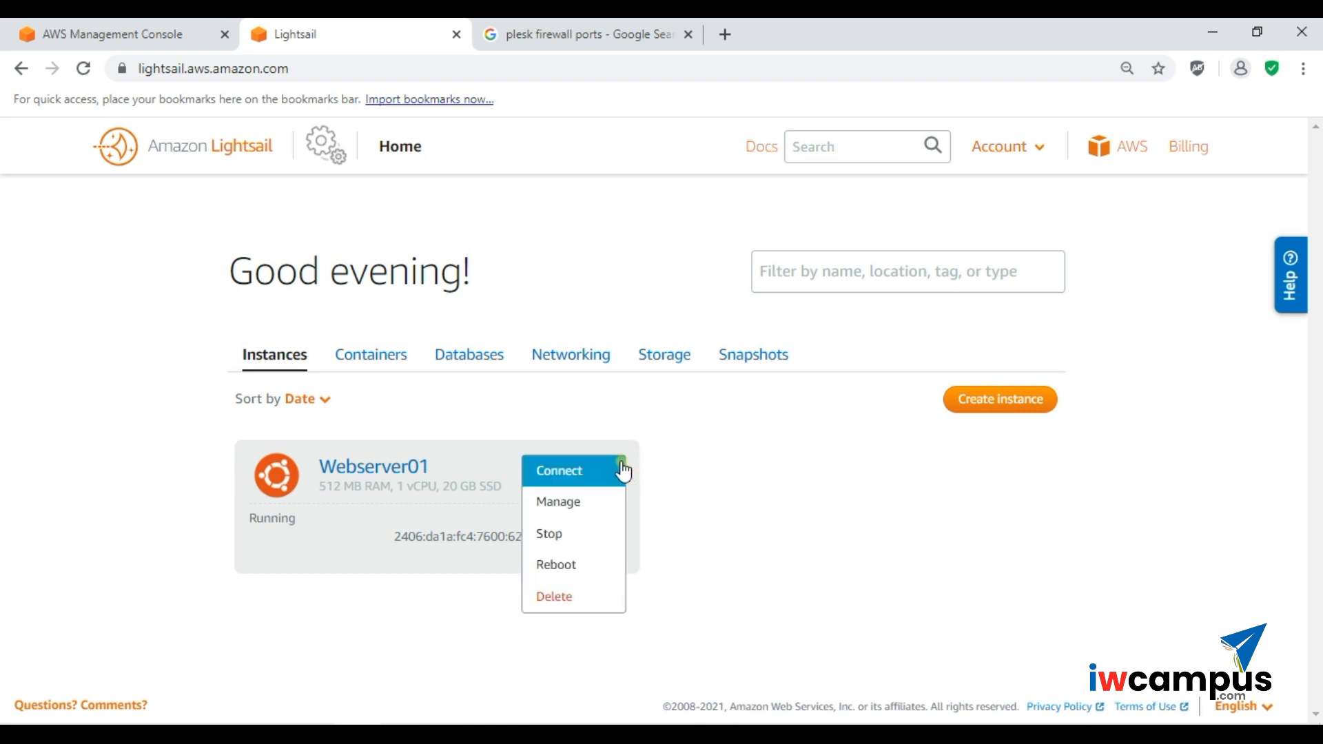
click(576, 504)
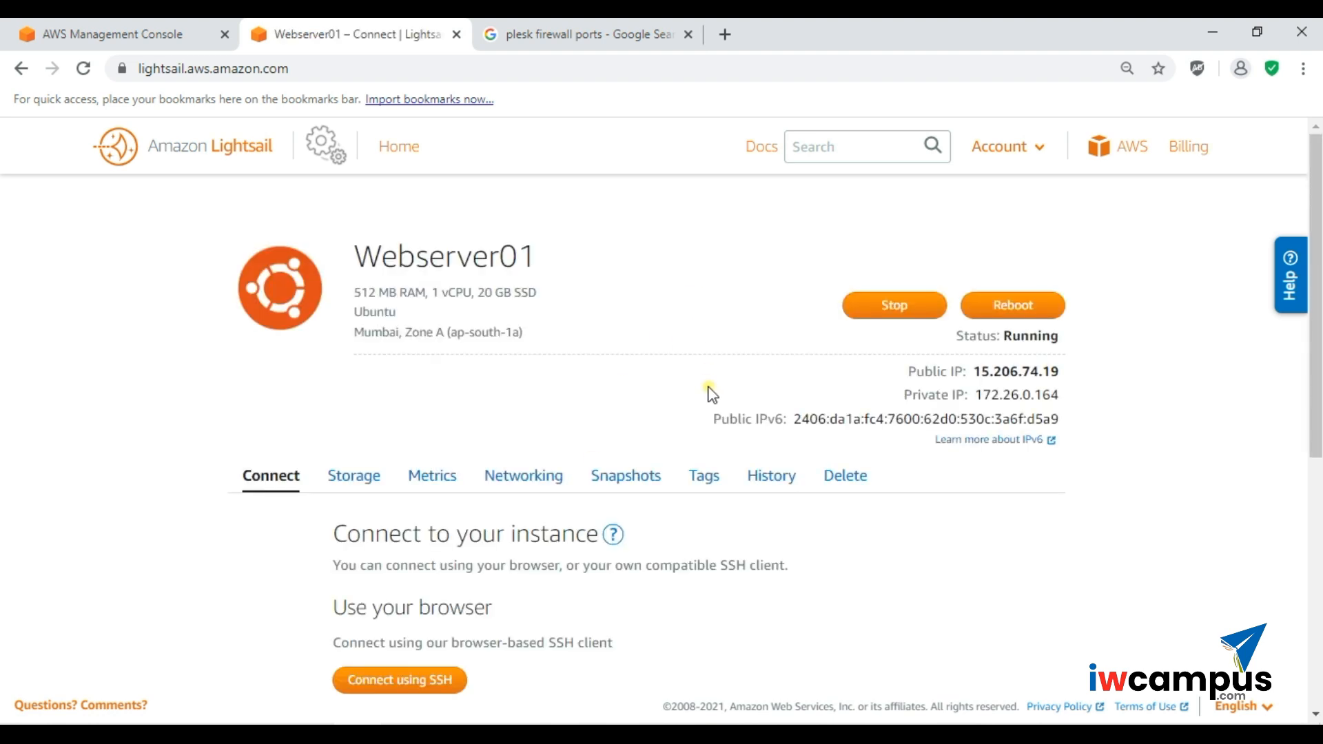
scroll(712, 394, down, 1)
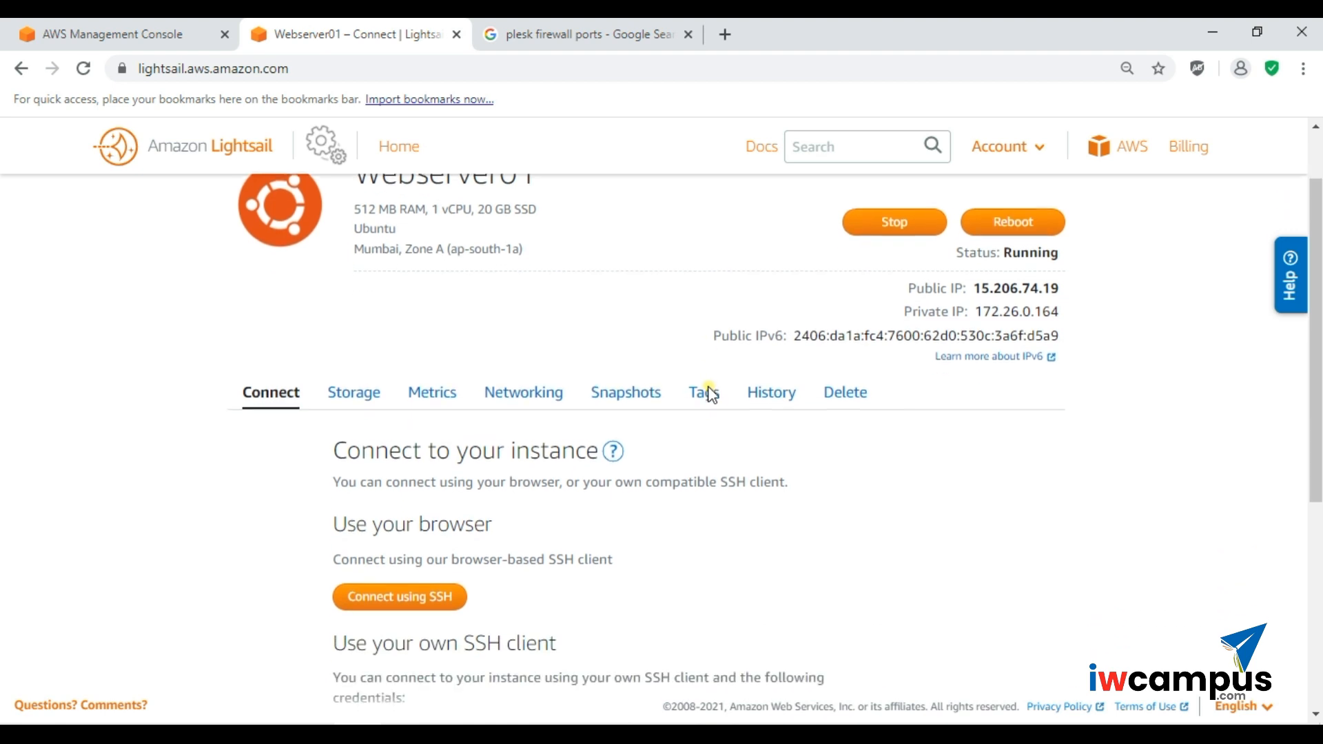
click(539, 399)
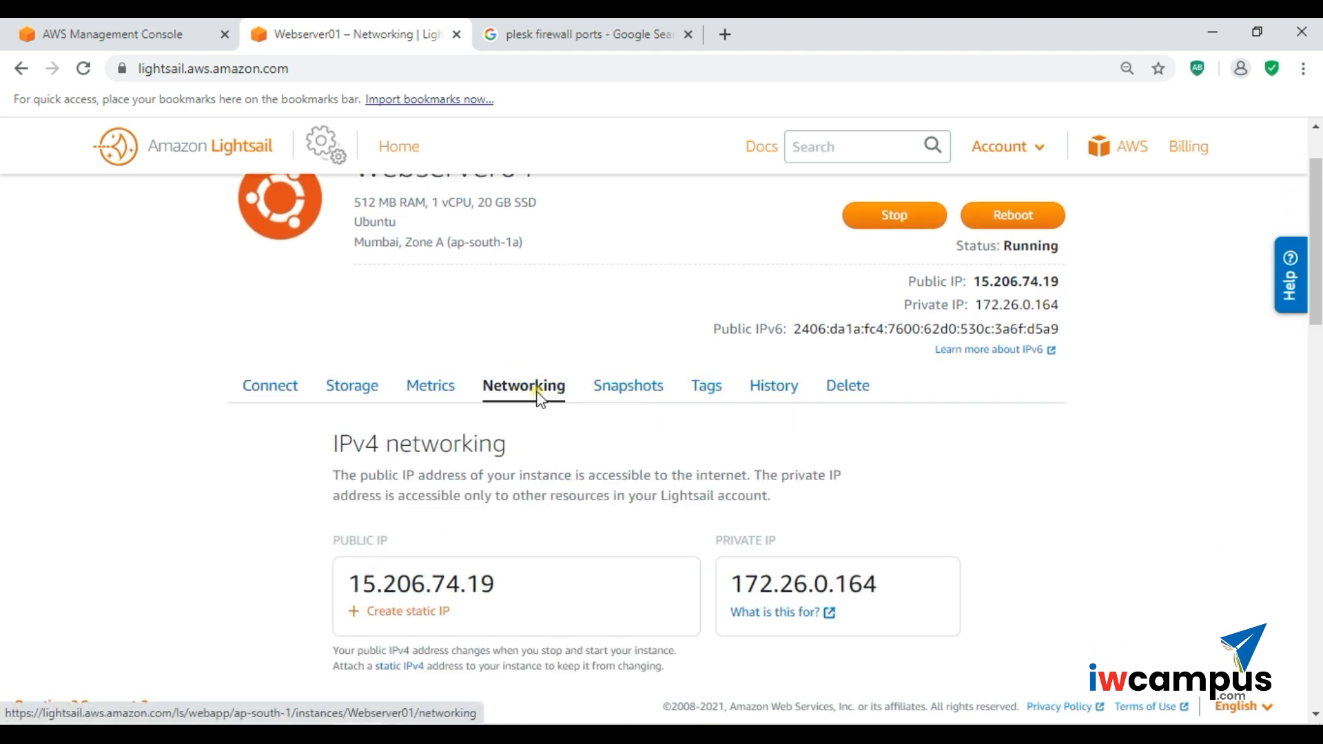
- Open the Ports Used by Plesk documentation from the firewall ports search results and switch to its Plesk Obsidian version
click(571, 31)
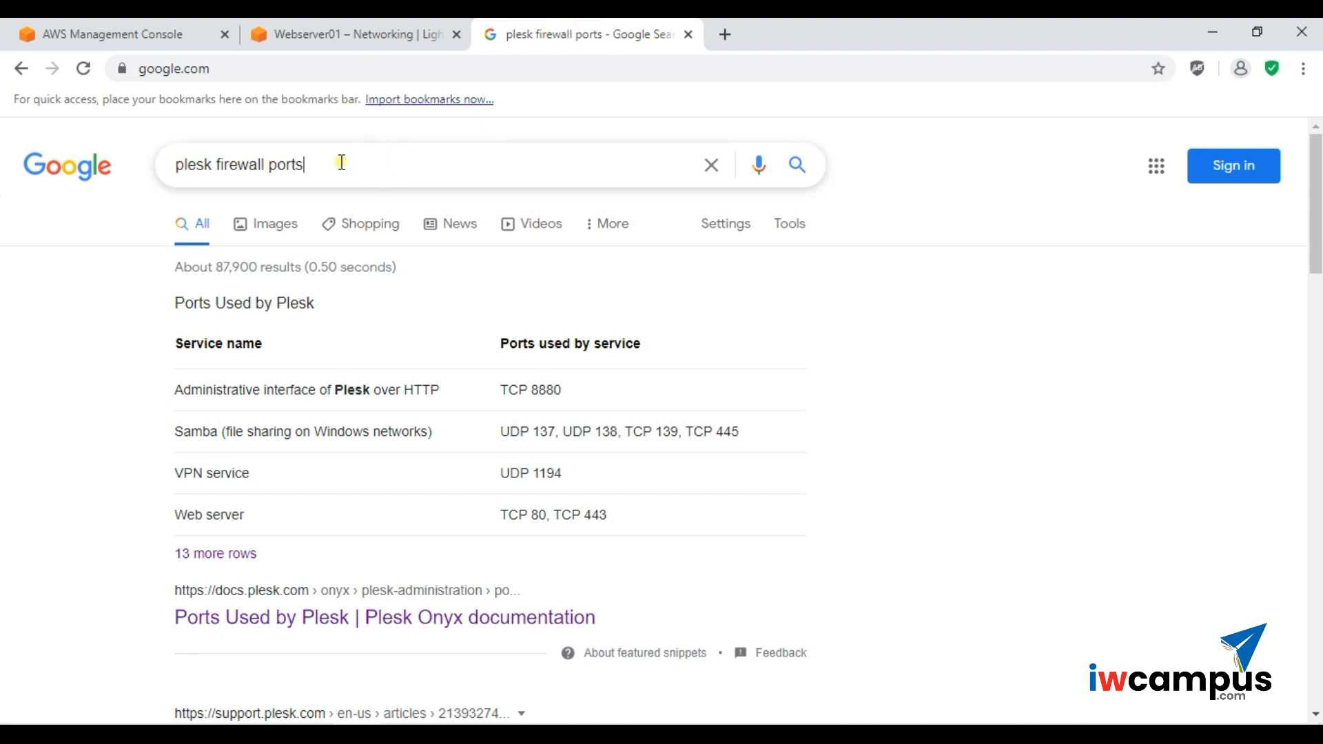
drag(359, 162, 157, 178)
click(114, 278)
click(315, 619)
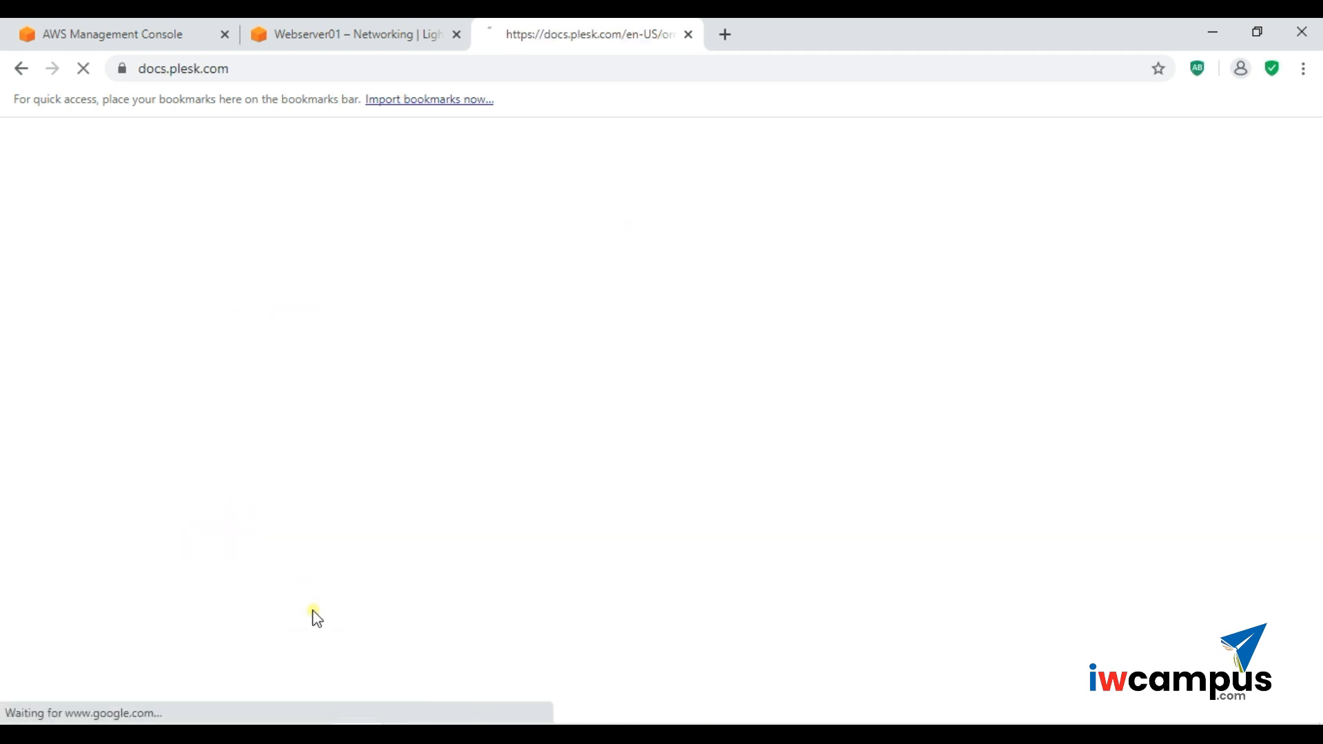
scroll(578, 313, down, 2)
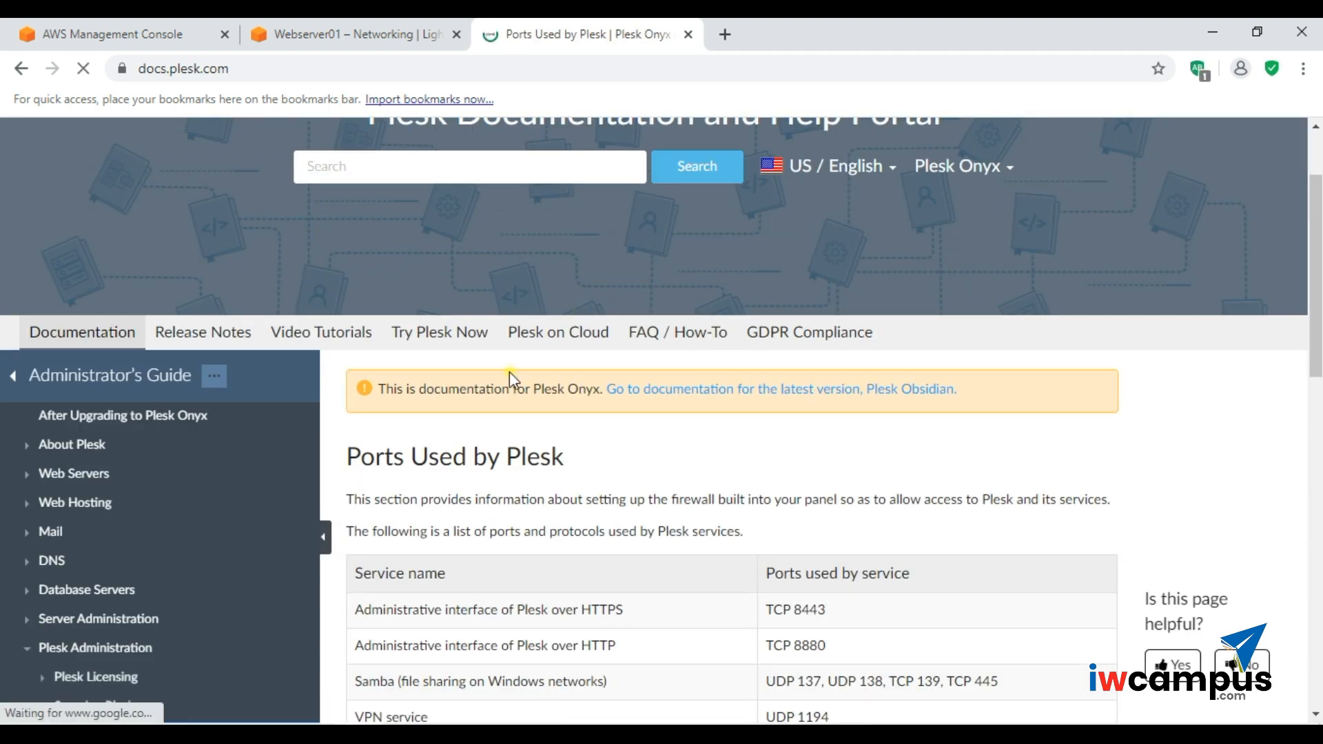
drag(544, 389, 591, 395)
click(682, 388)
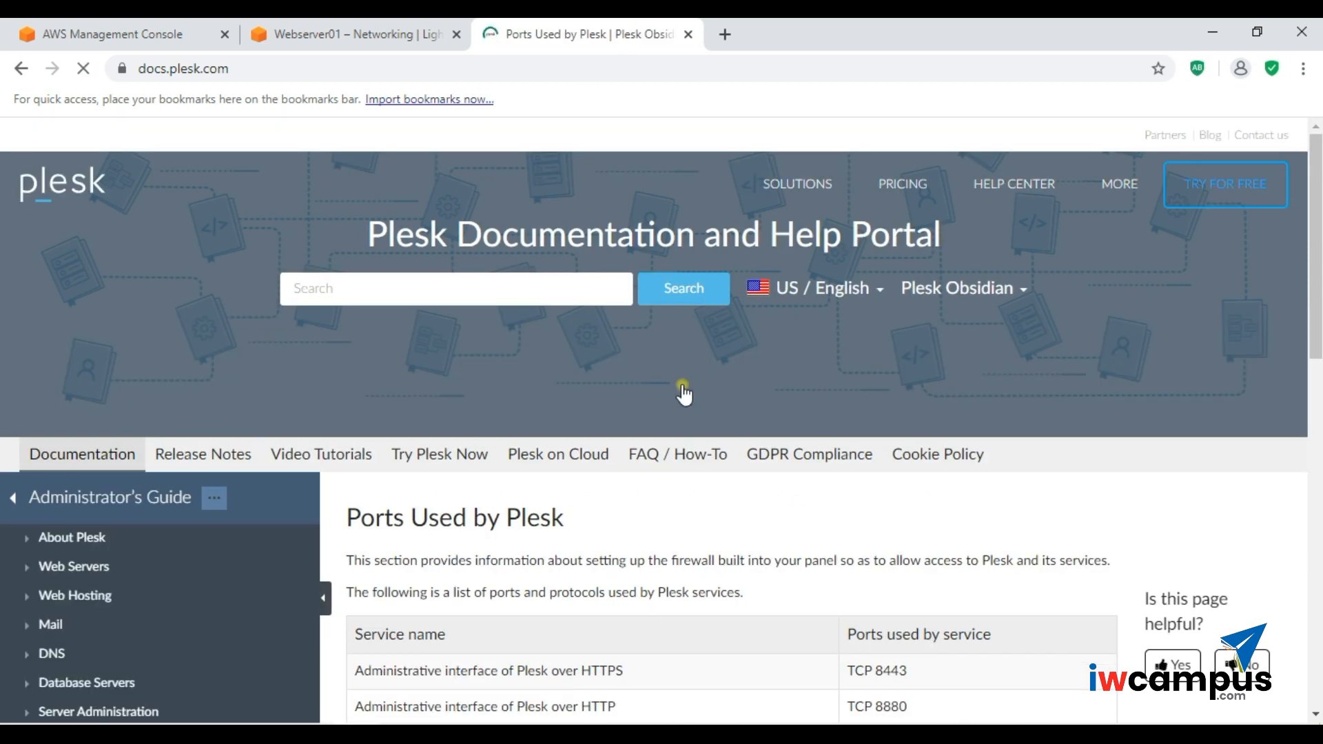
- Examine the ports listed for the Plesk administrative interfaces over HTTPS and HTTP and for the web server
scroll(683, 390, down, 6)
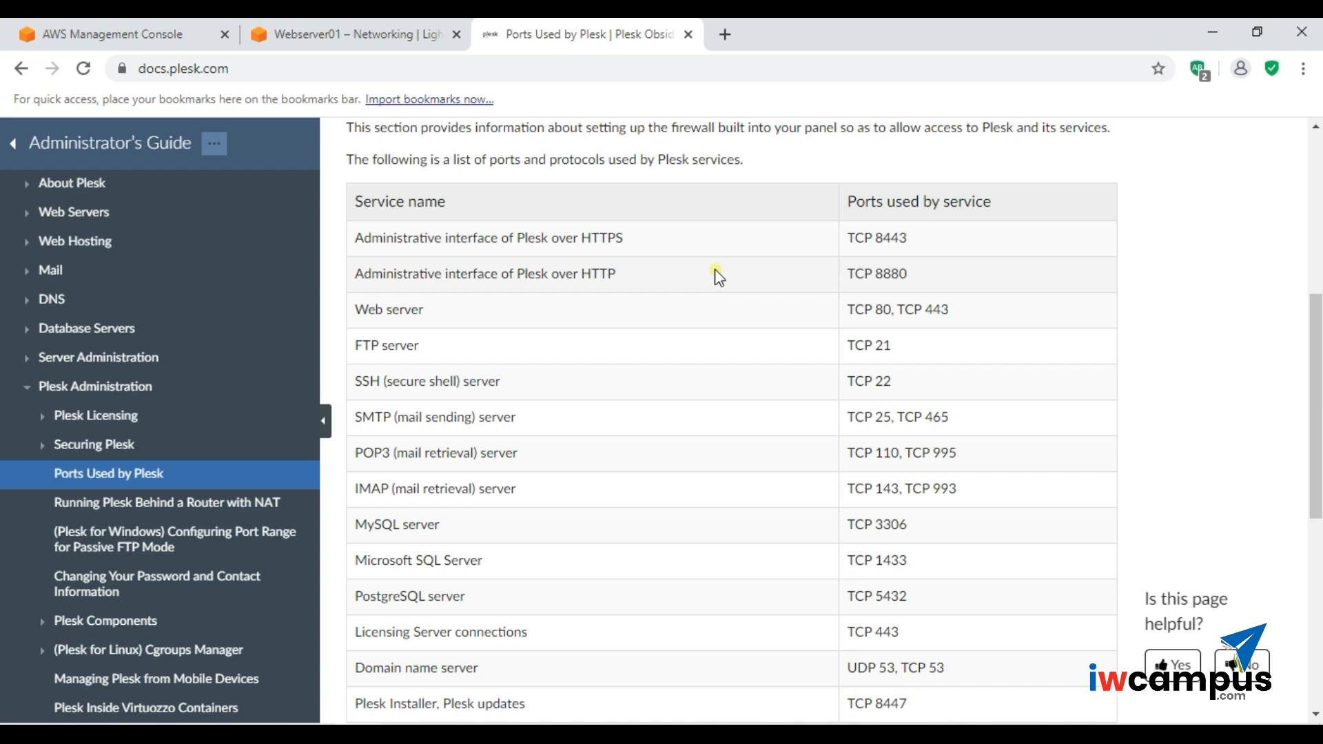
drag(652, 242, 496, 241)
click(499, 241)
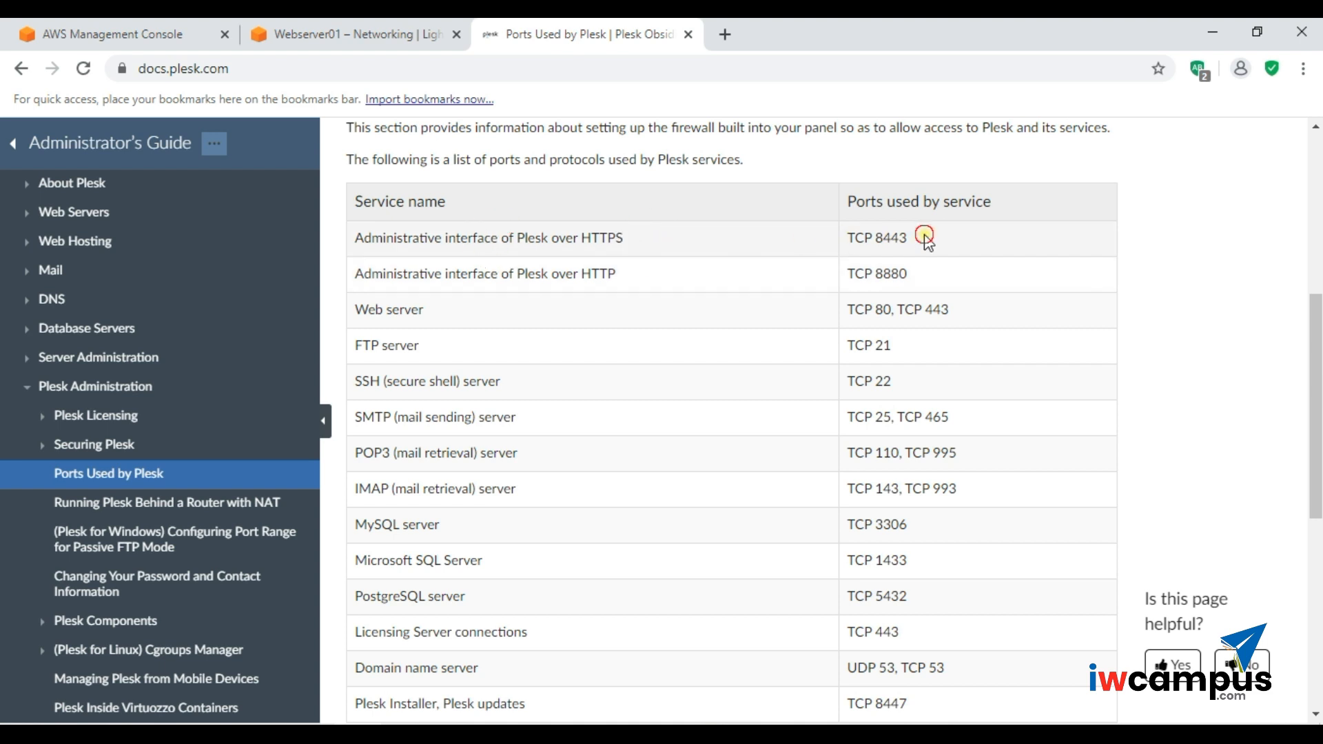
drag(926, 240, 850, 238)
click(862, 274)
double_click(895, 274)
double_click(899, 313)
click(916, 360)
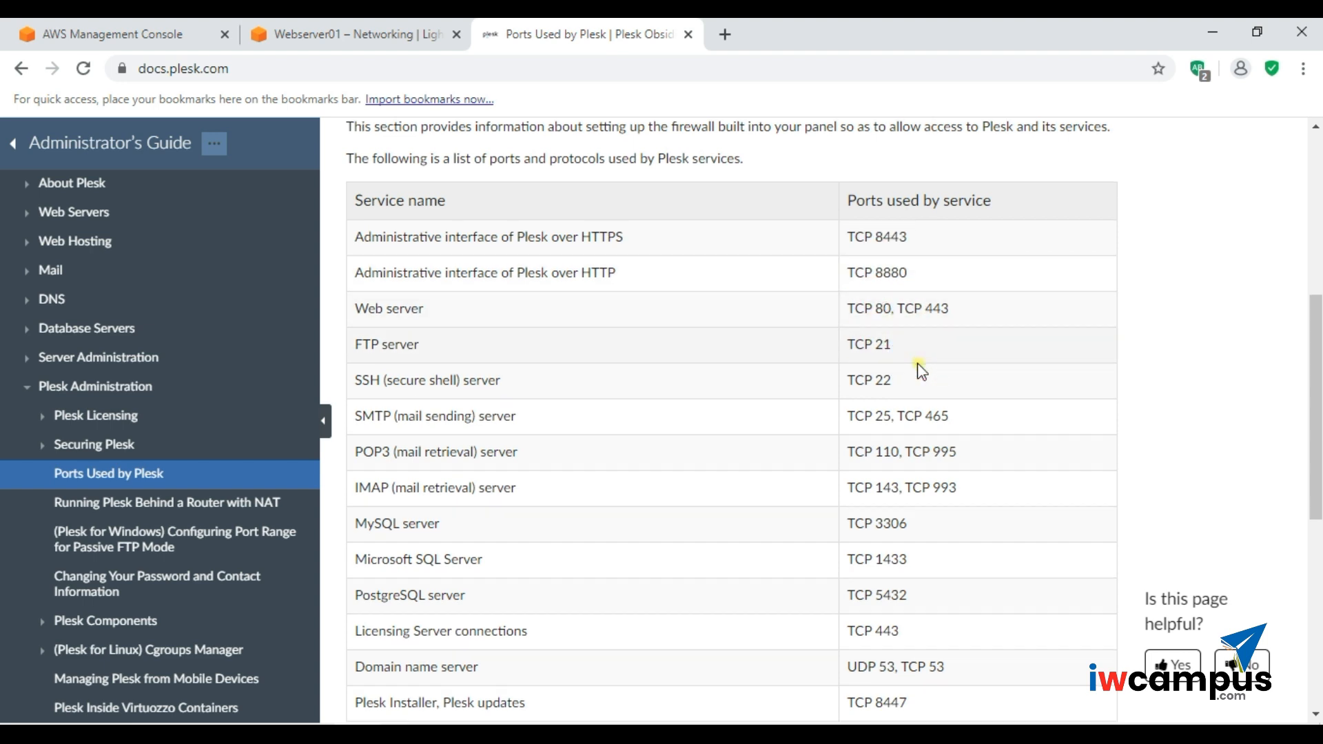
scroll(919, 368, down, 1)
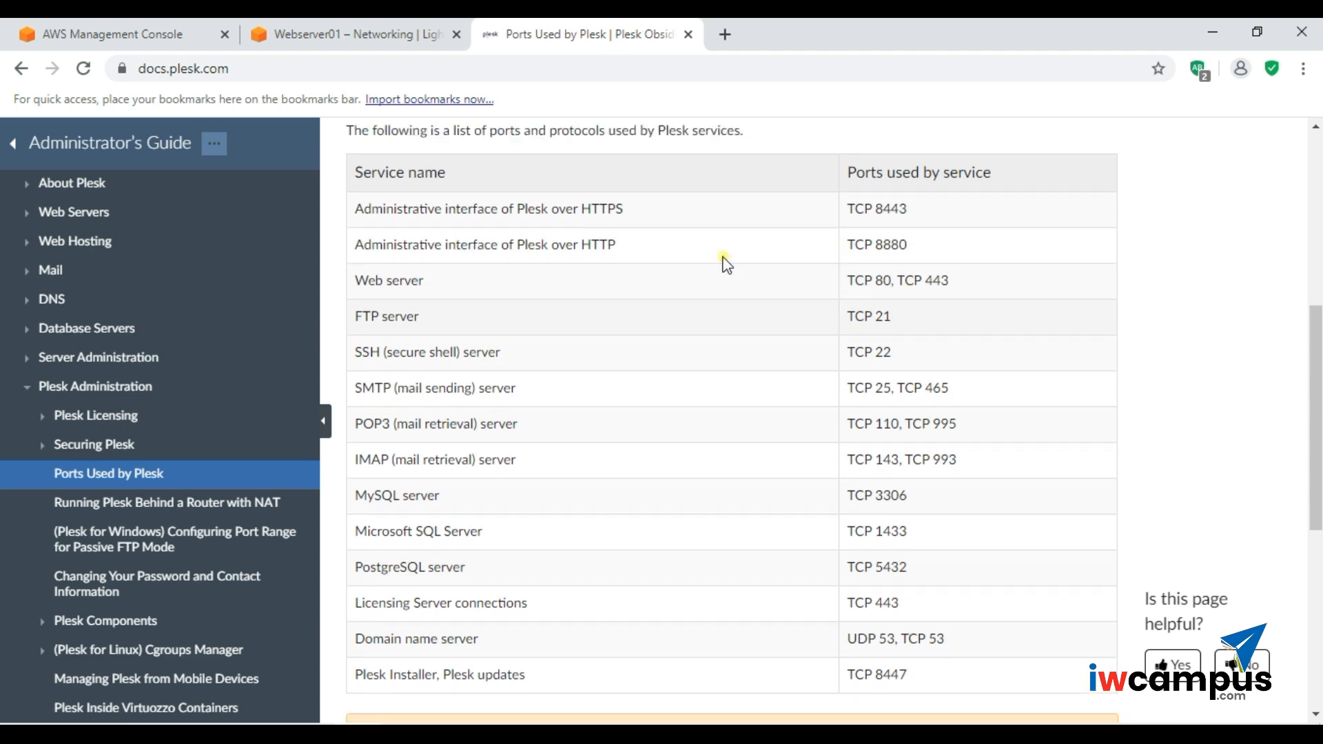
- Copy port number 8443 from the row for the Plesk administrative interface over HTTPS
mouse_move(567, 209)
mouse_down()
mouse_move(658, 208)
mouse_move(588, 212)
mouse_up()
click(658, 208)
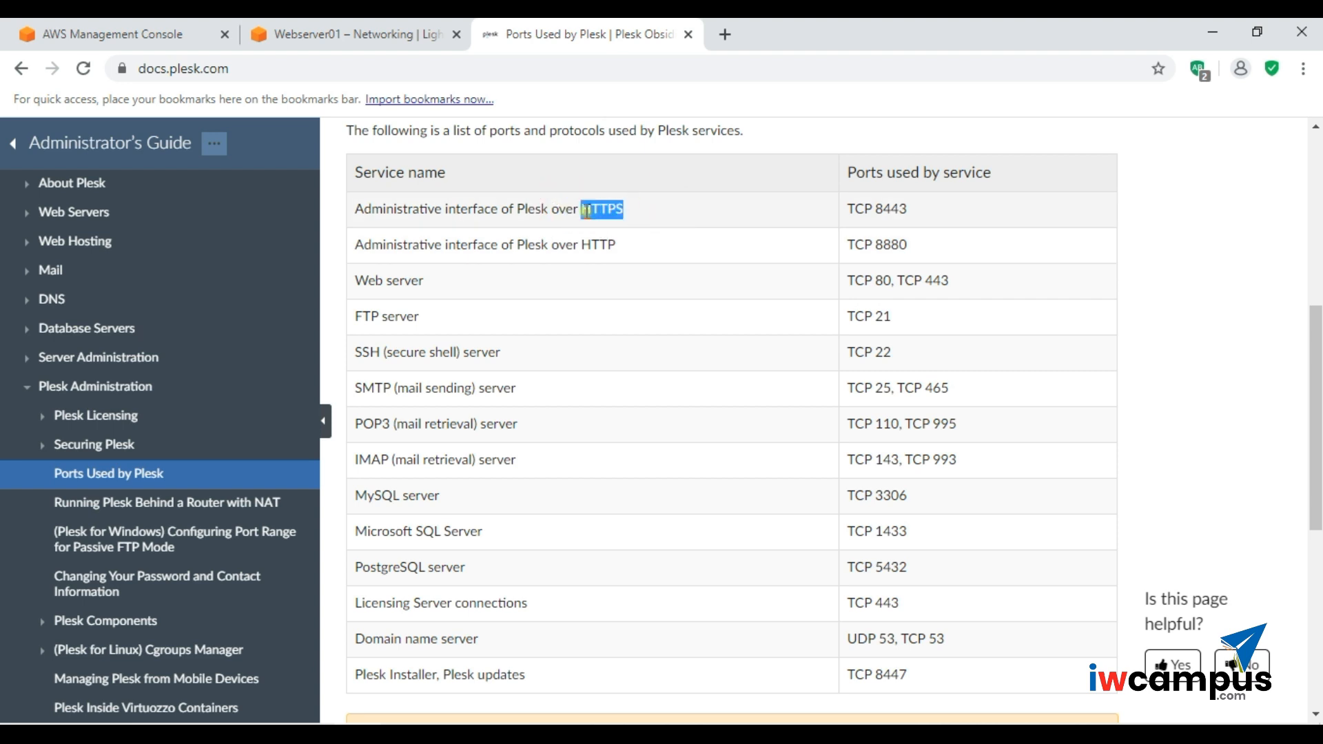
drag(908, 209, 873, 213)
key(ctrl+c)
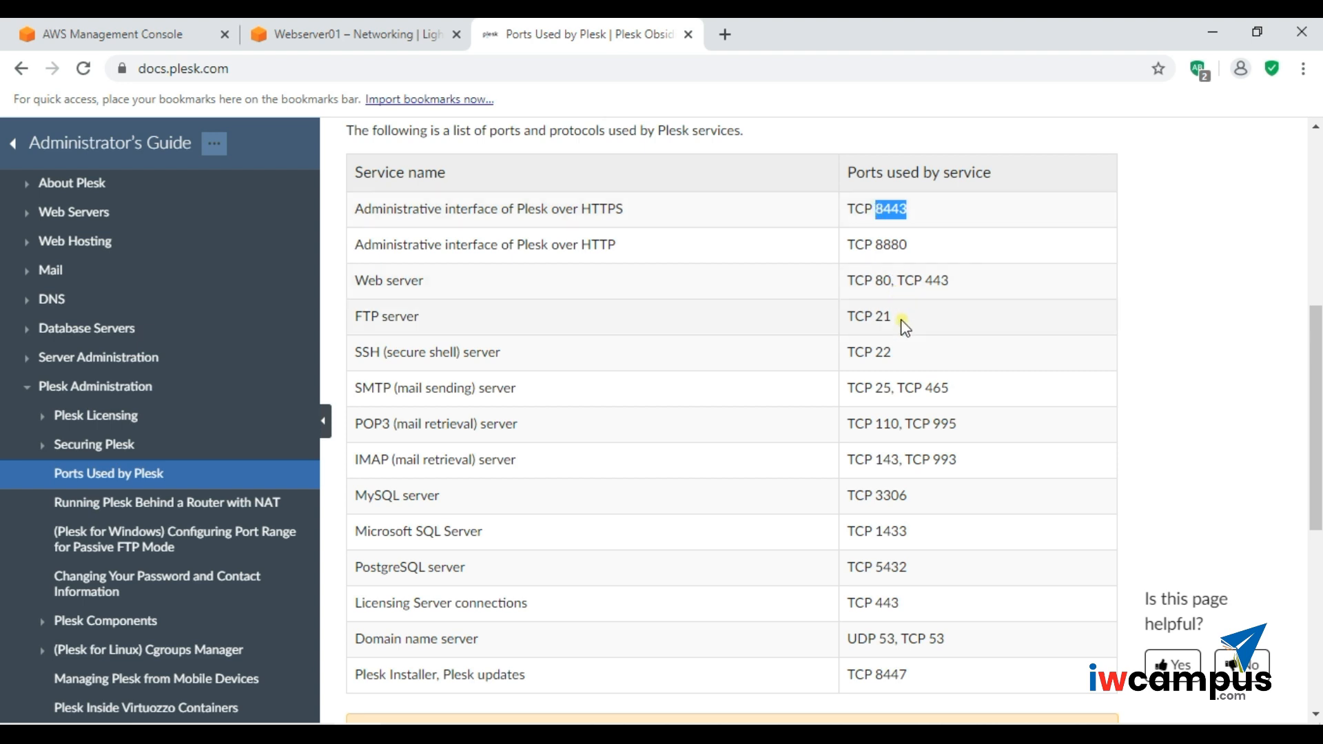
- Examine the ports listed for the FTP, web, SSH, SMTP, POP3, IMAP and MySQL services
drag(903, 319, 881, 321)
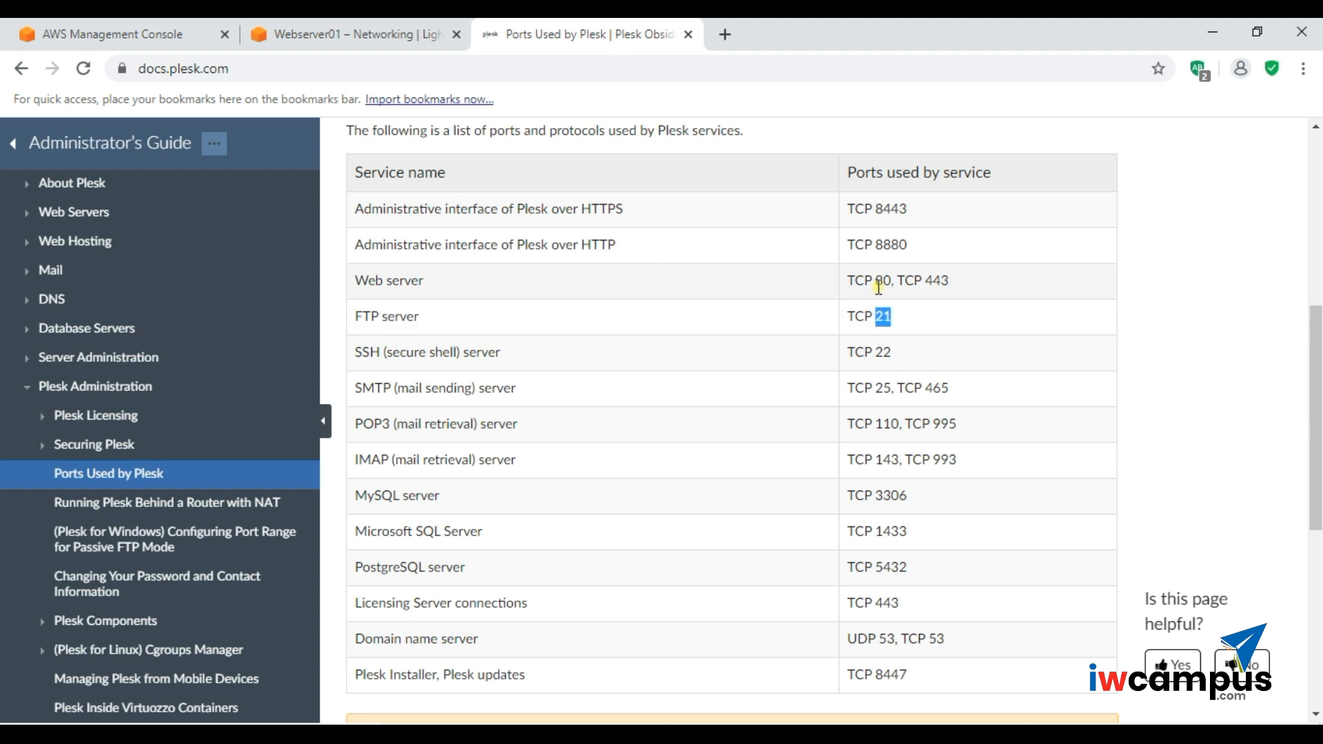
drag(876, 279, 894, 281)
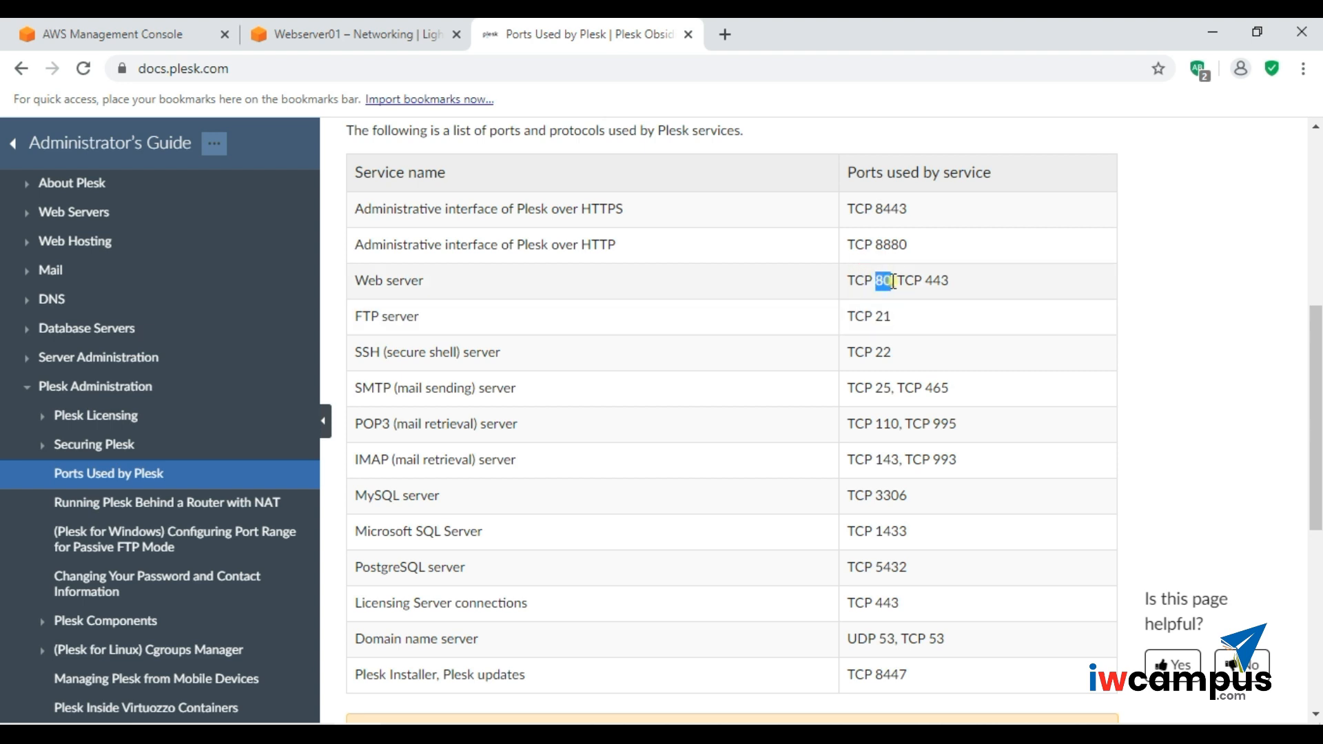
double_click(933, 280)
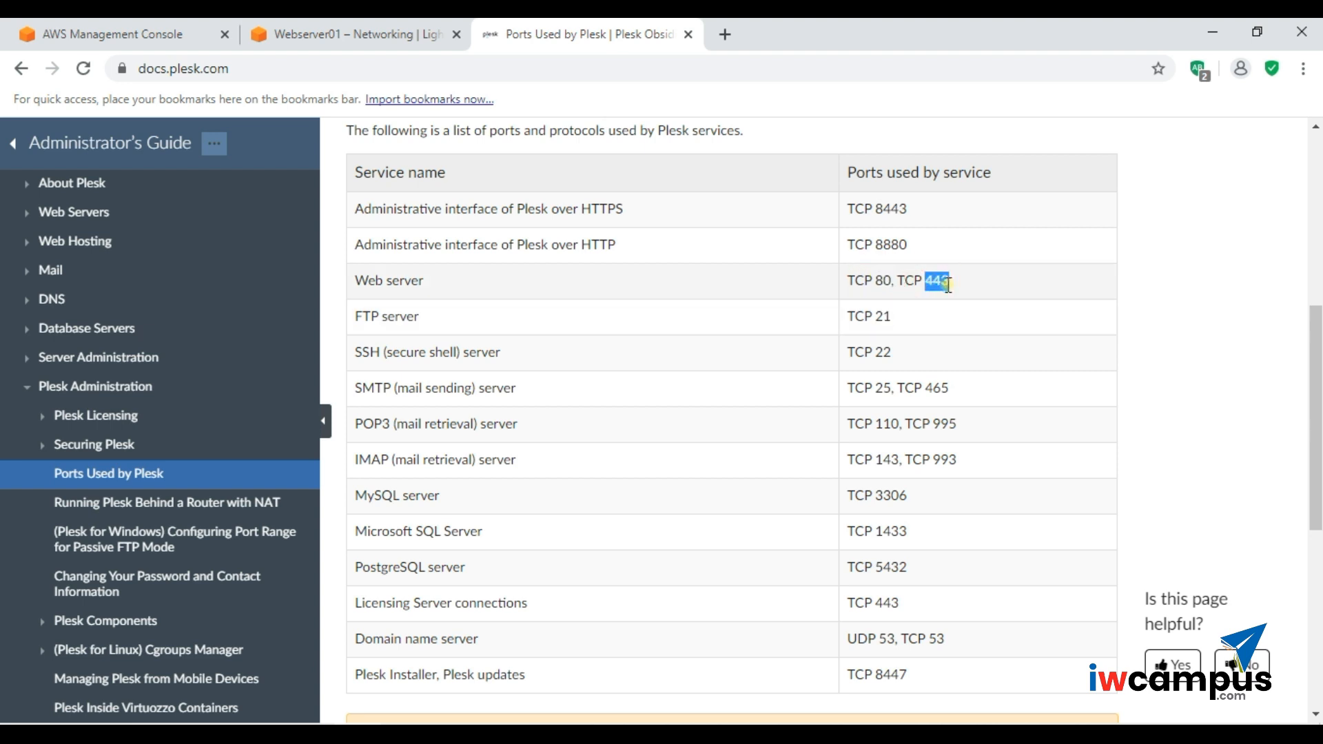
double_click(883, 351)
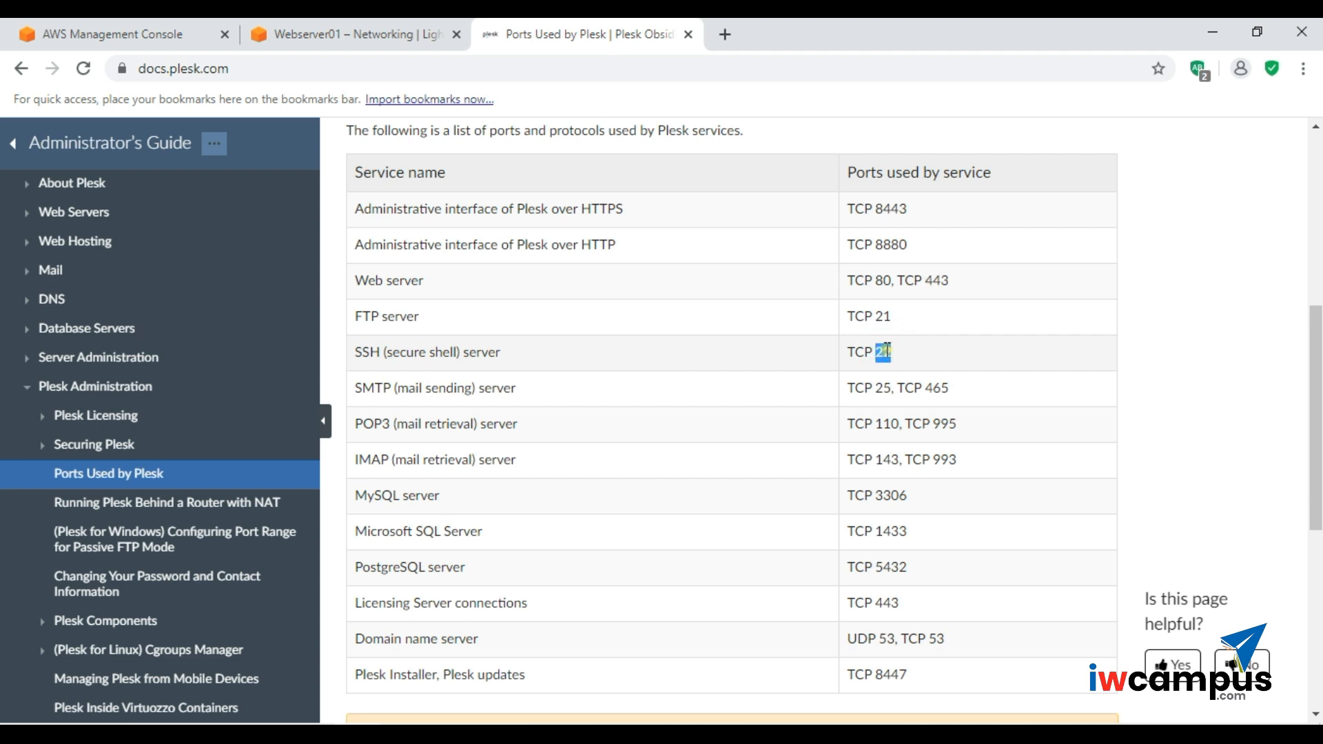
click(892, 354)
double_click(880, 383)
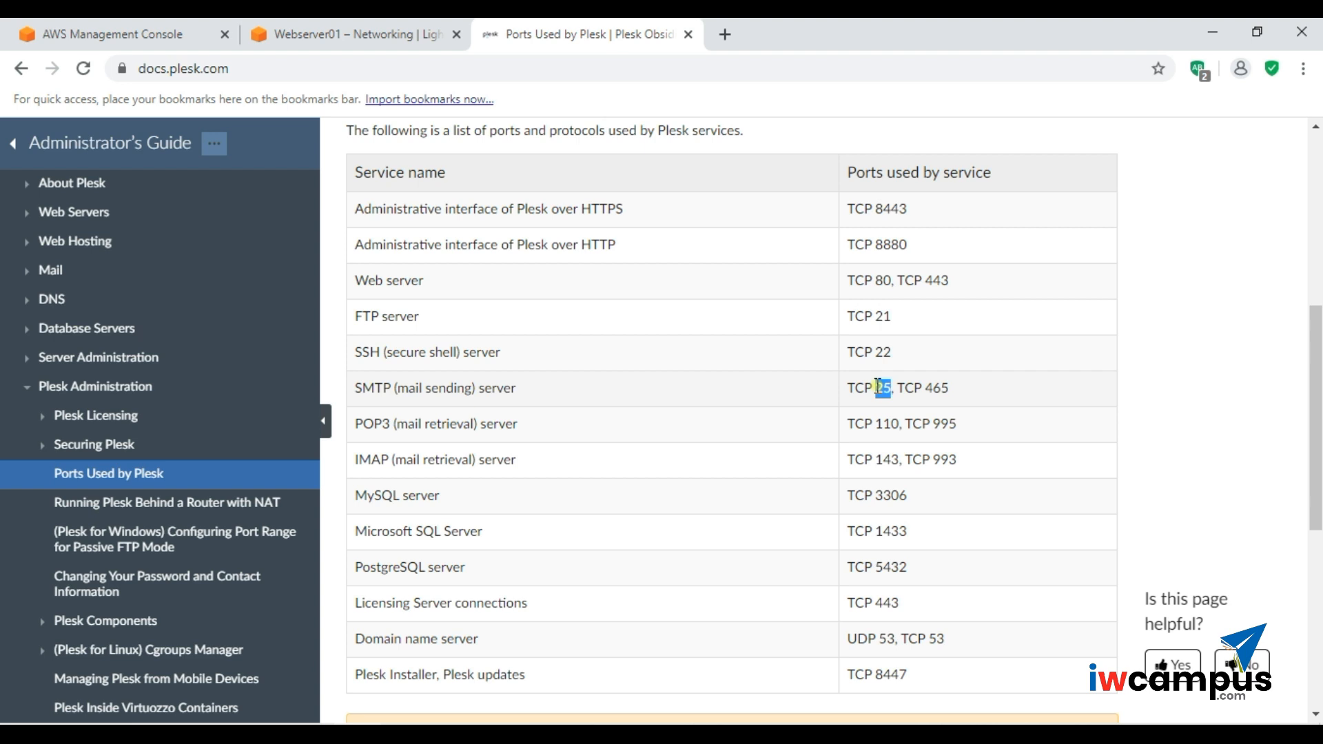
click(921, 384)
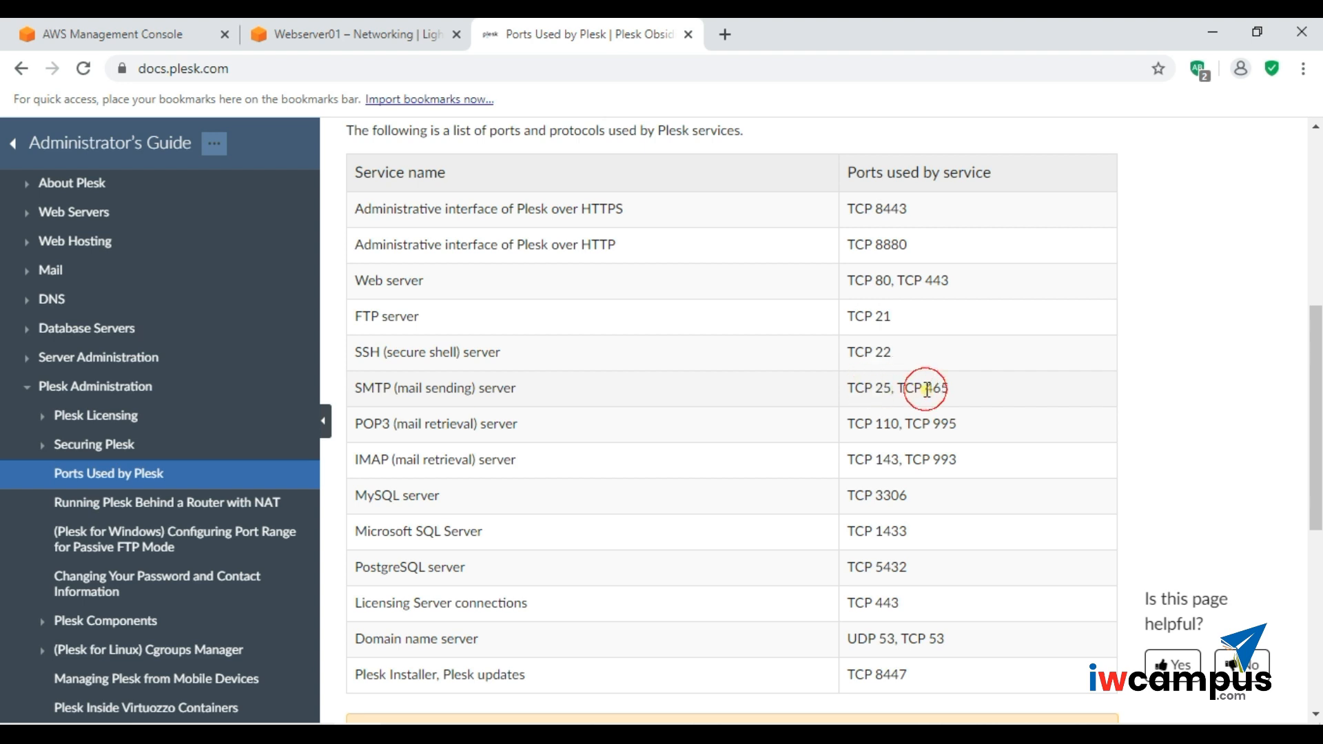
drag(921, 423, 867, 425)
drag(932, 459, 926, 506)
scroll(926, 506, down, 2)
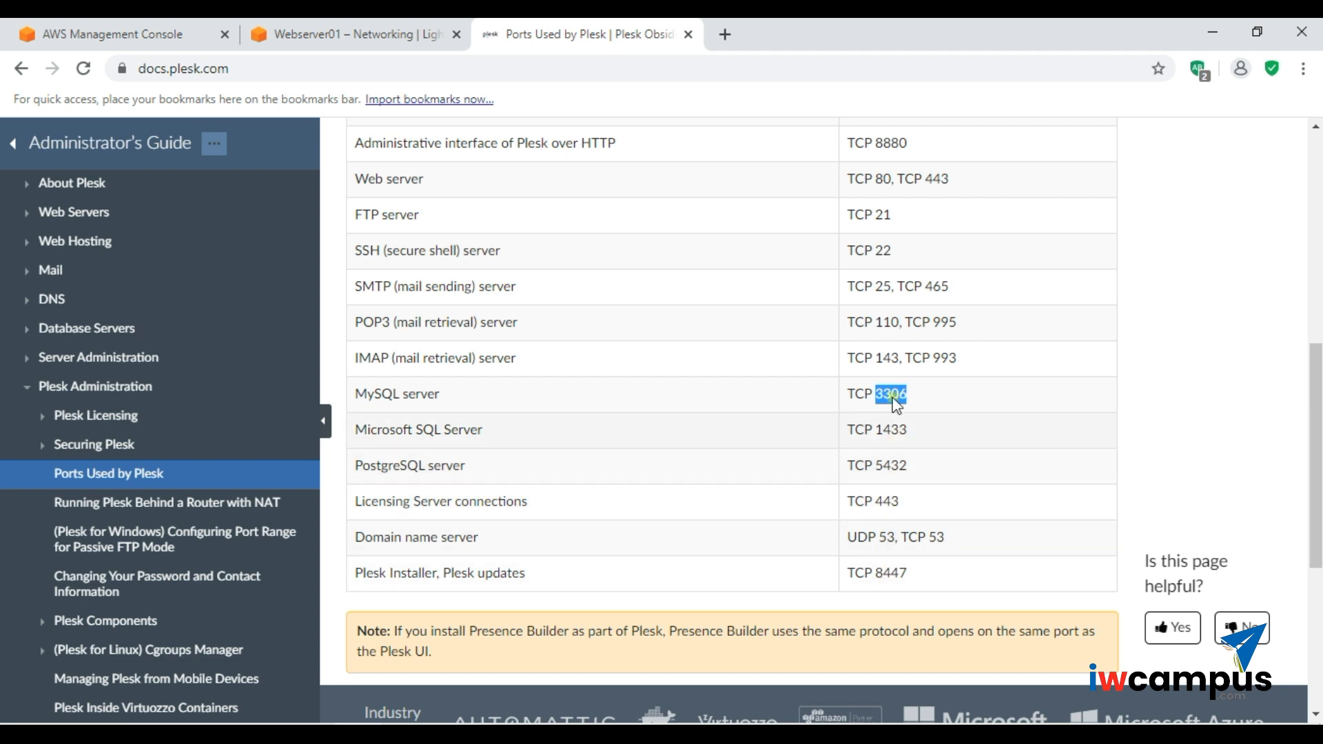
scroll(887, 510, up, 4)
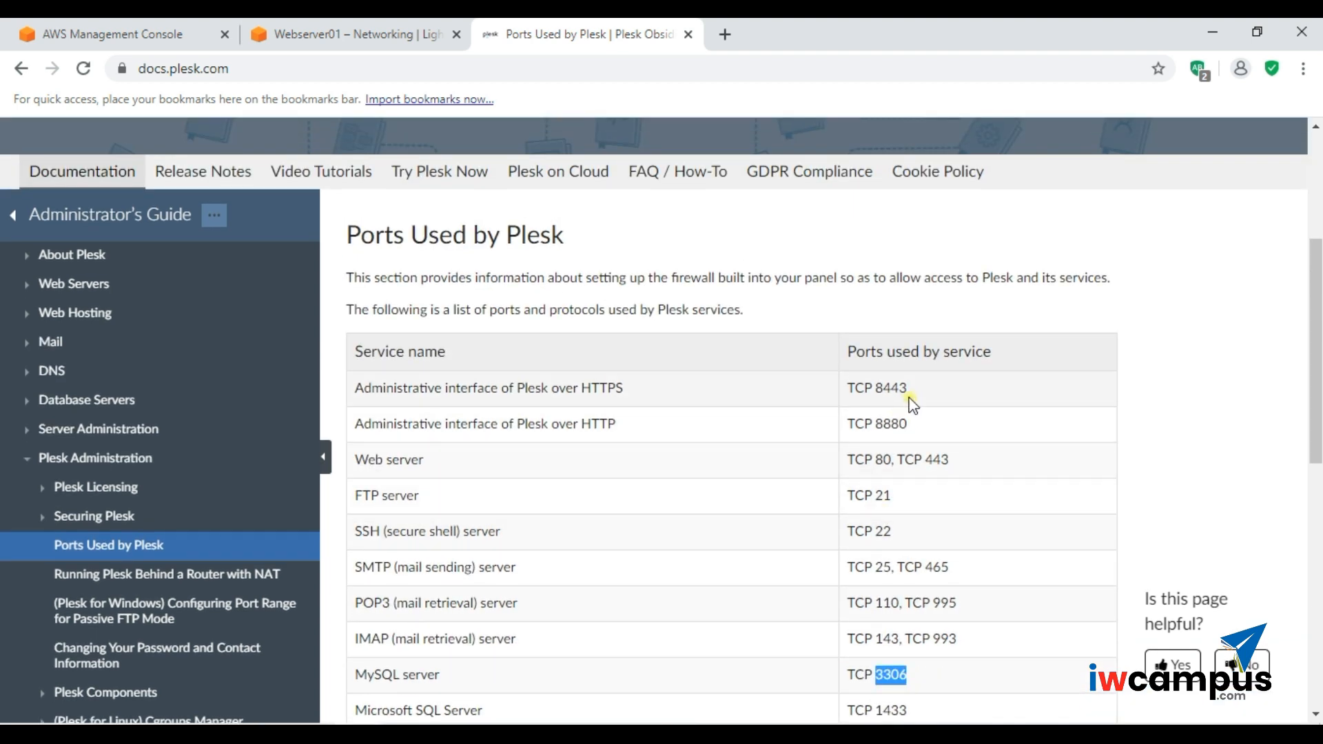
- Copy port 8443 of the Plesk administrative interface over HTTPS into the Notepad note, below the login URL
drag(908, 388, 885, 390)
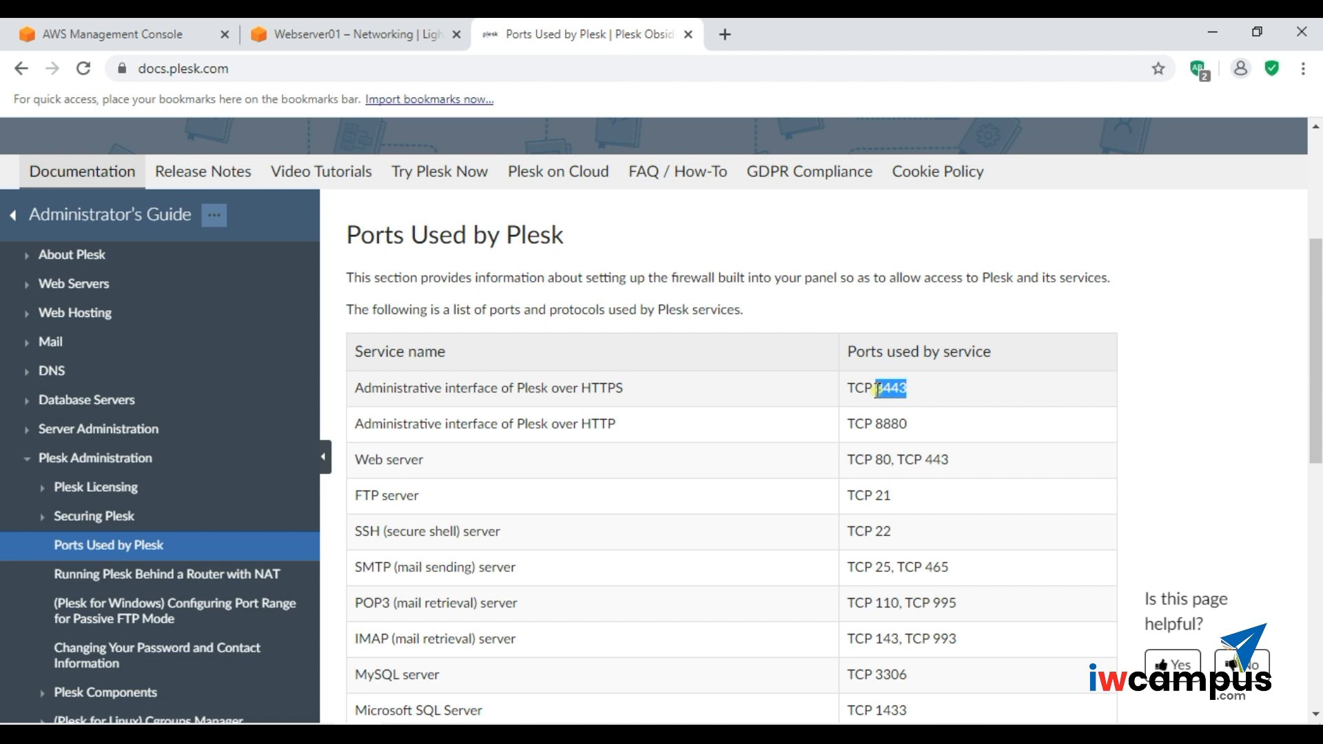
key(alt+Tab)
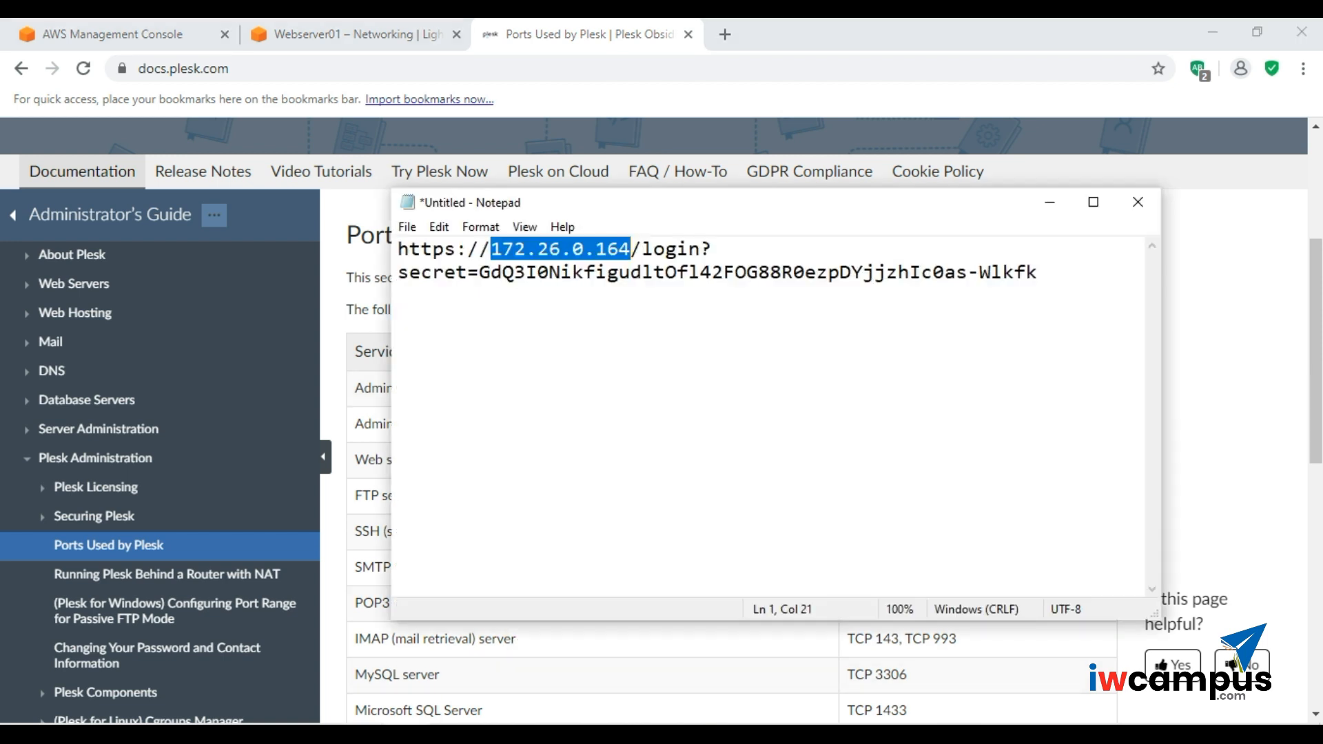
click(668, 455)
key(ctrl+v)
key(alt+Tab)
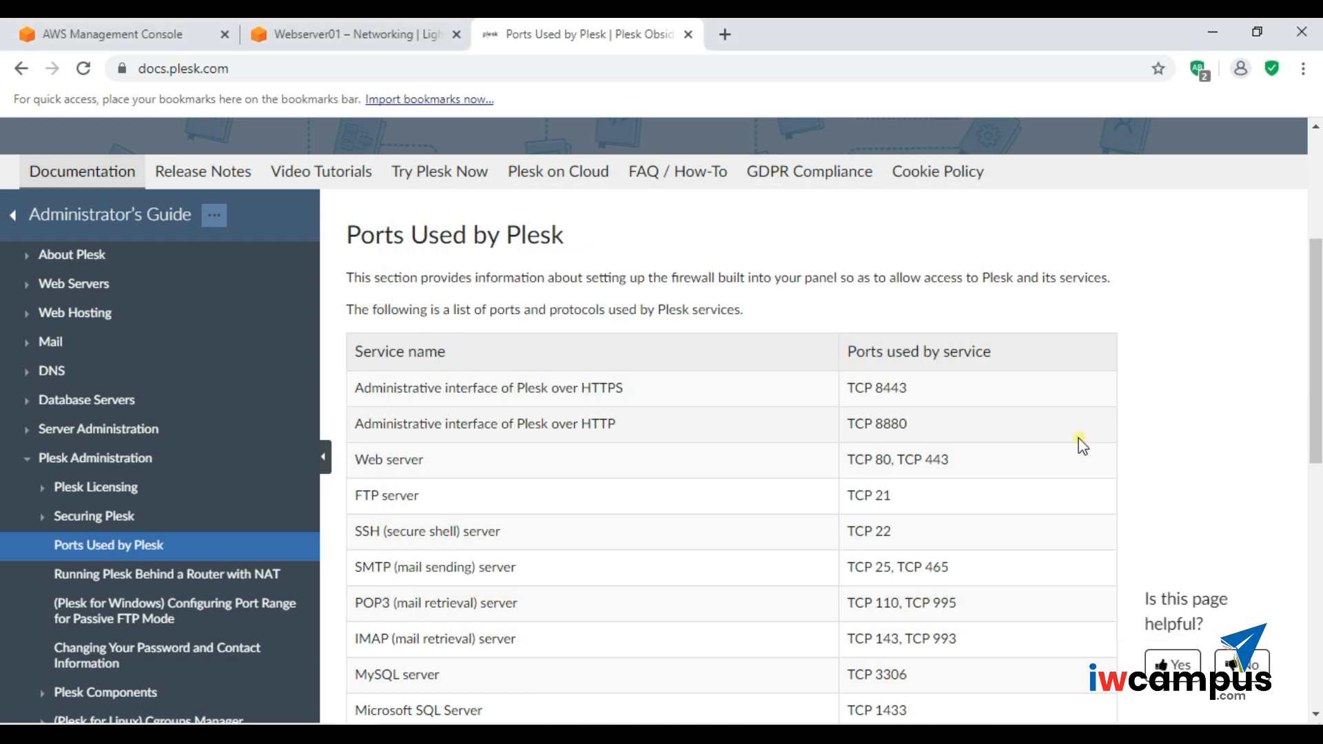
- Add the web server ports 443 and 80 from the Plesk documentation on separate lines of the Notepad port list
drag(957, 460, 924, 463)
key(ctrl+c)
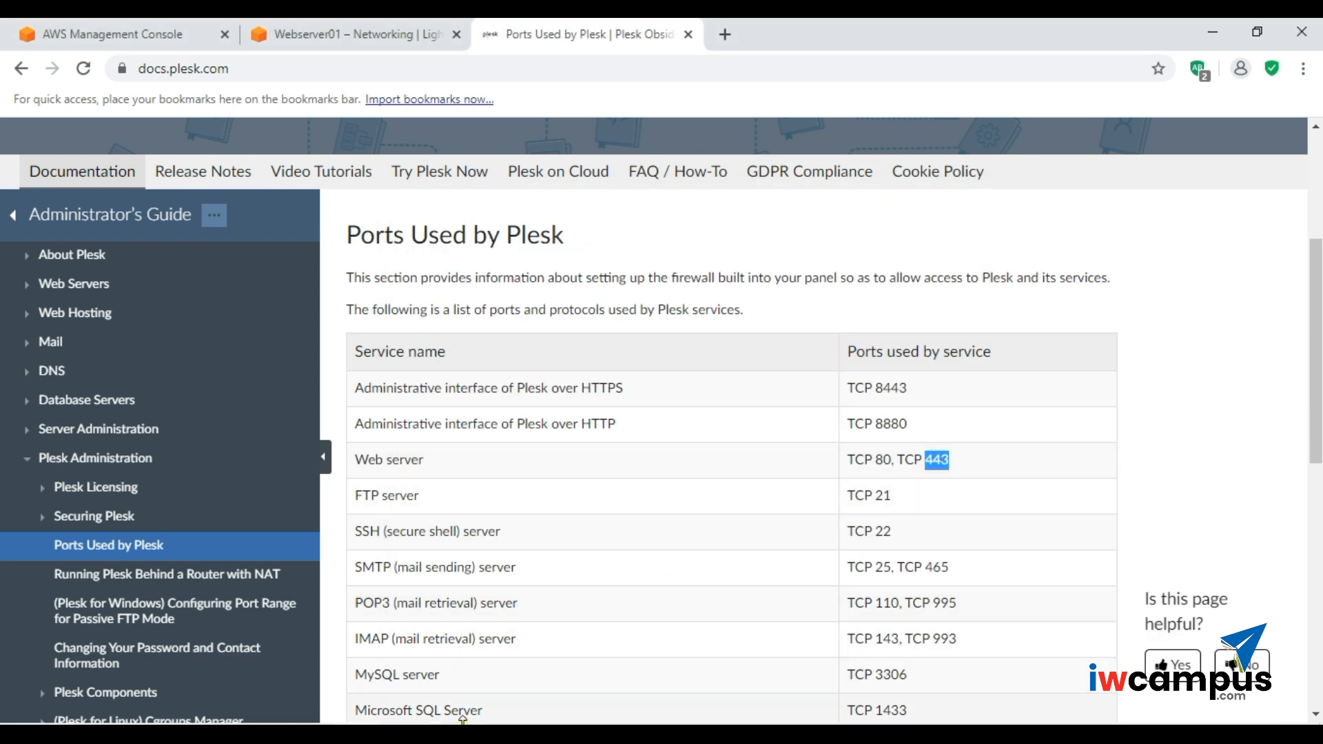
key(alt+Tab)
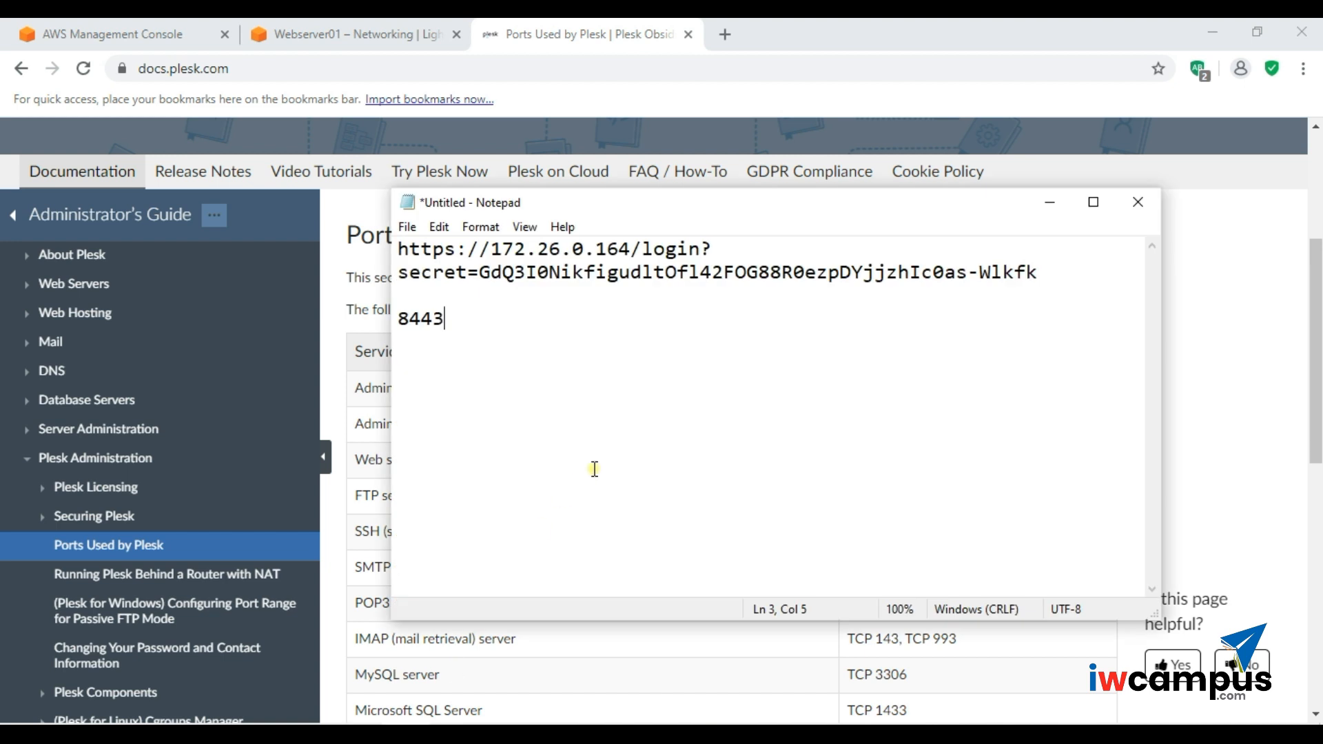
key(ctrl+v)
text(8)
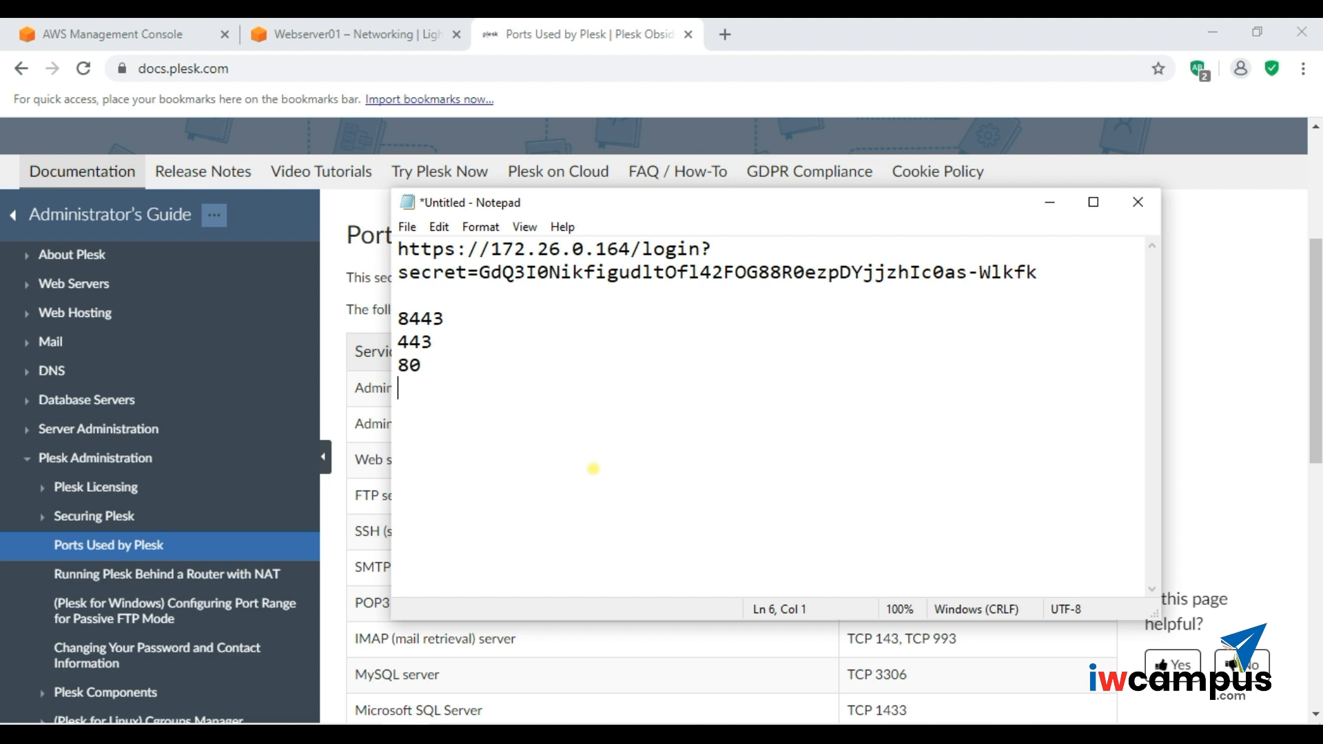
click(1244, 363)
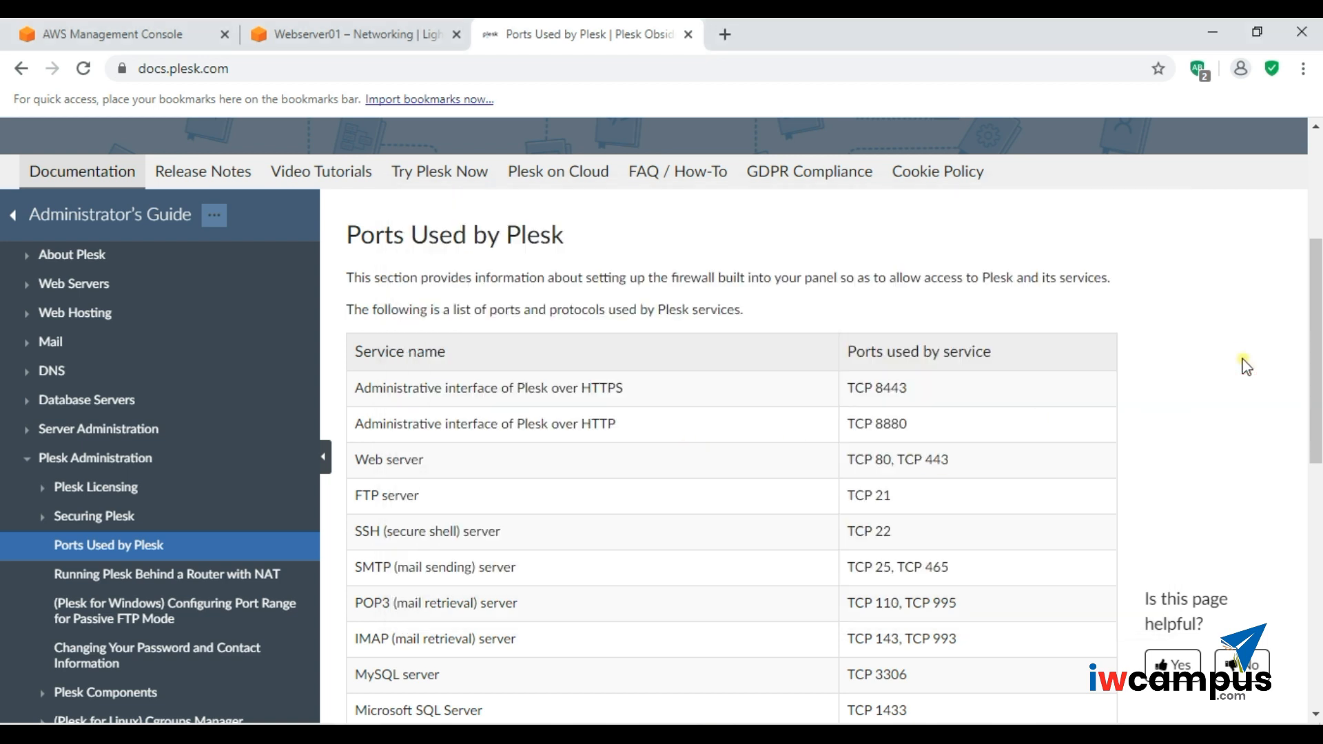
- Copy port 8447 from the Plesk Installer and updates row into the Notepad port list
scroll(985, 511, down, 2)
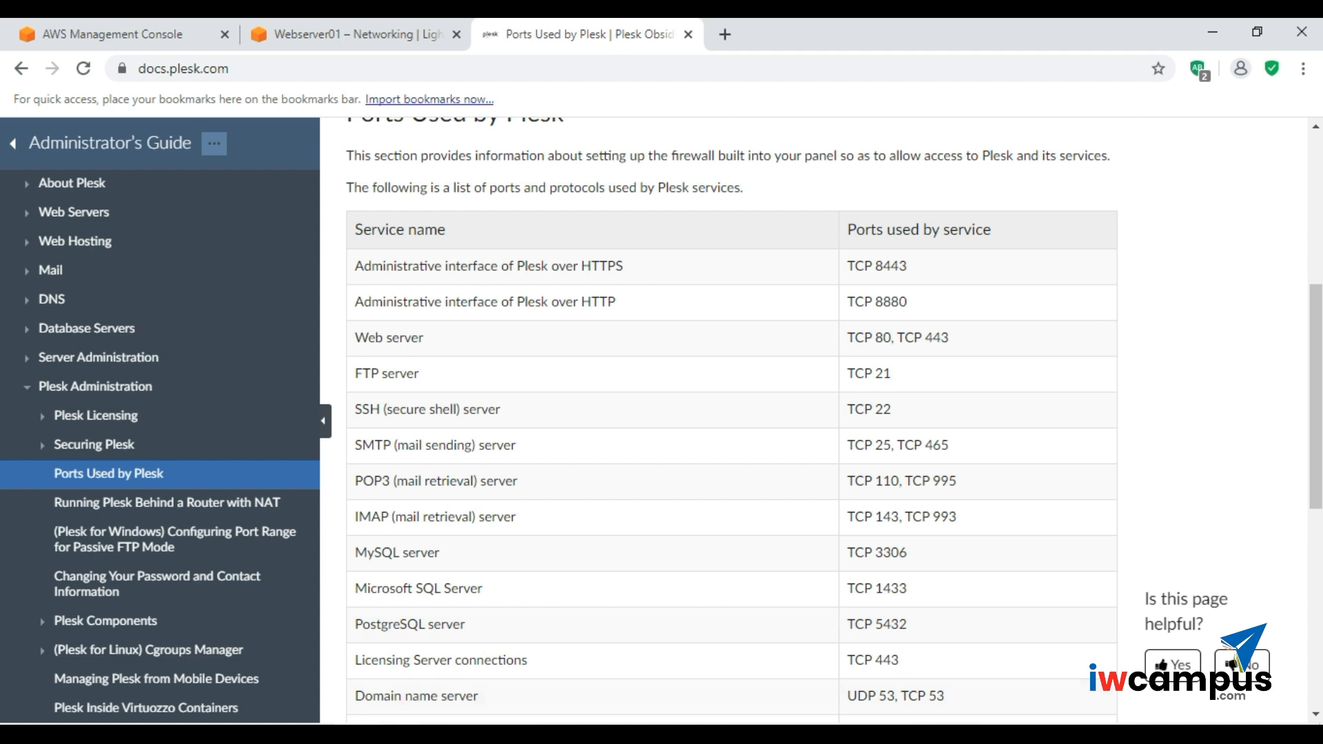
key(alt+Tab)
key(alt+Tab)
scroll(866, 497, down, 1)
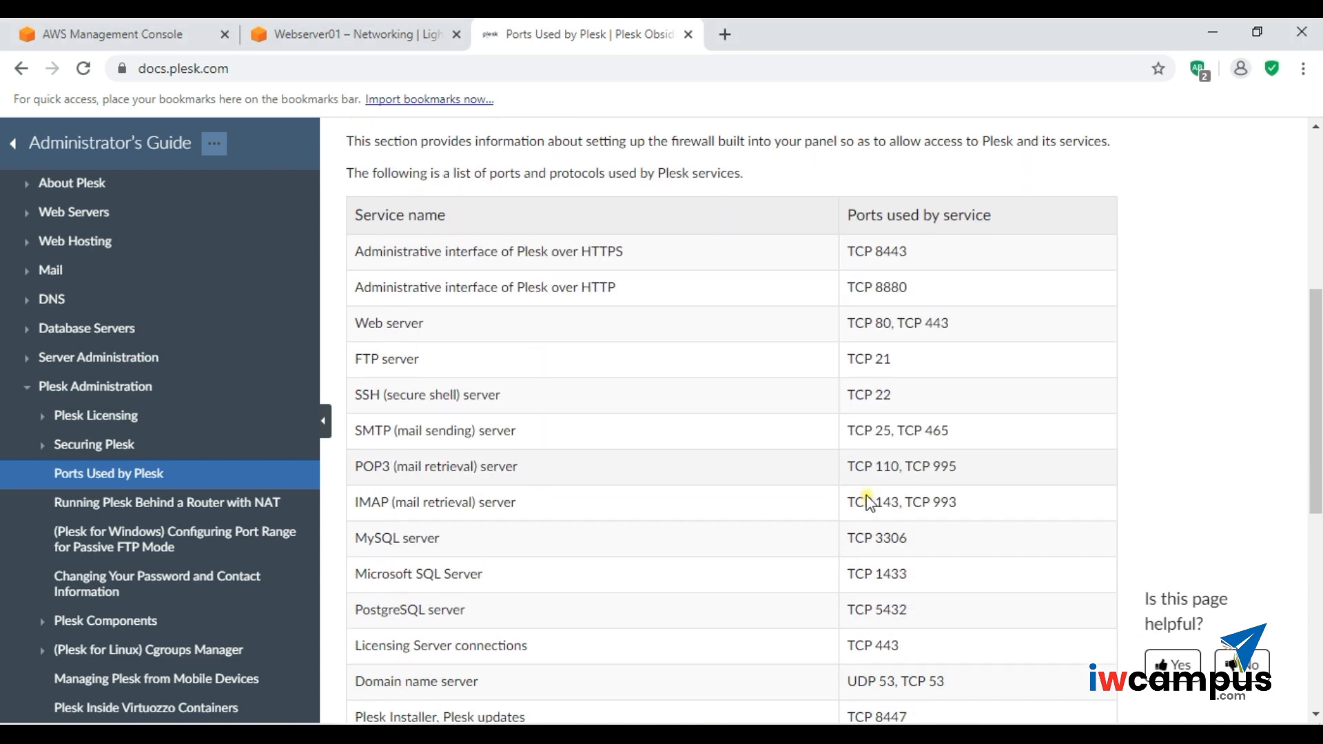
scroll(867, 501, down, 2)
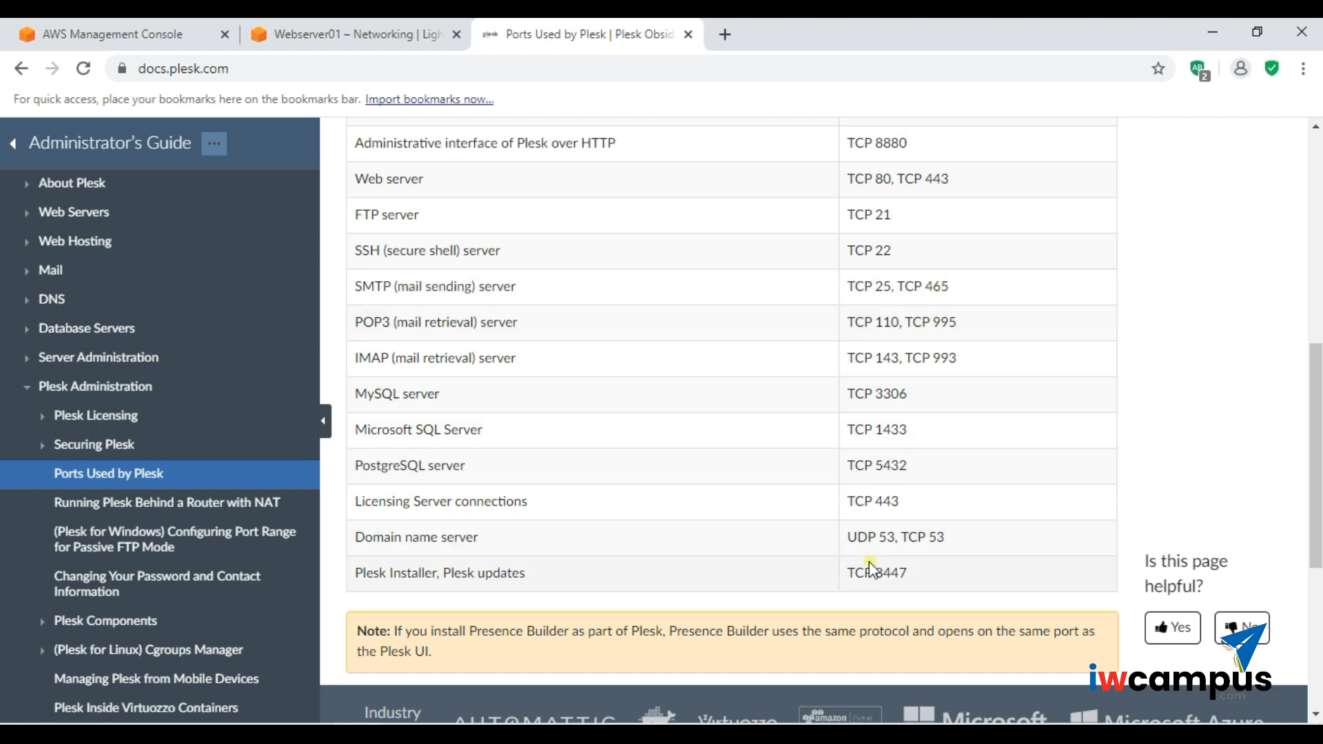
drag(914, 577, 880, 579)
key(ctrl+c)
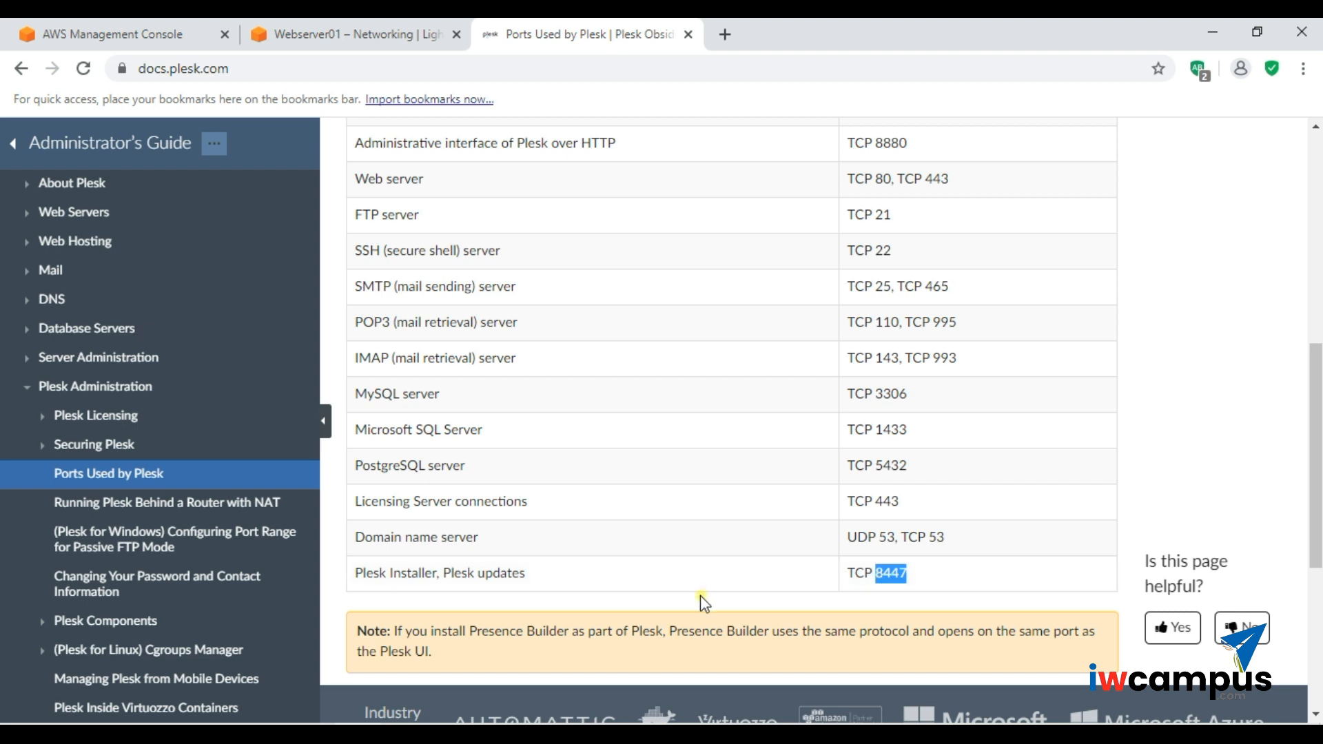
click(409, 734)
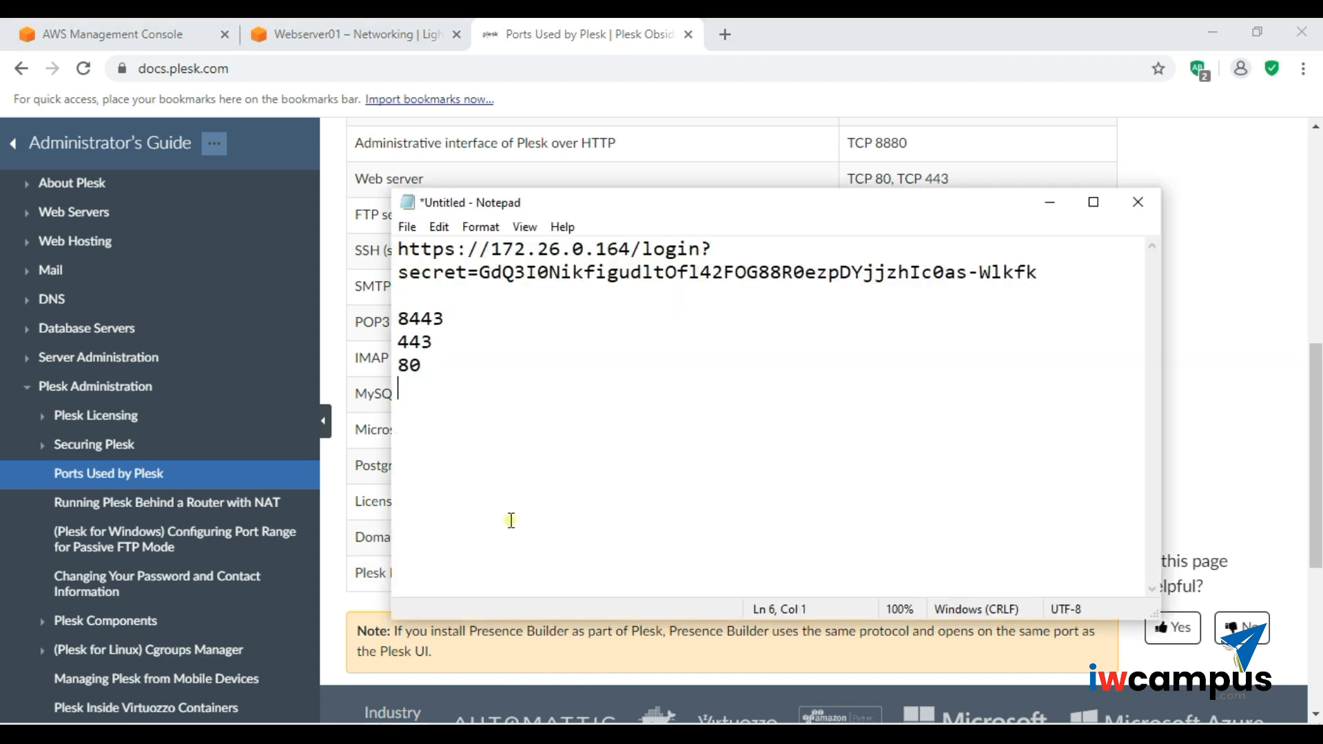
key(ctrl+v)
click(1189, 389)
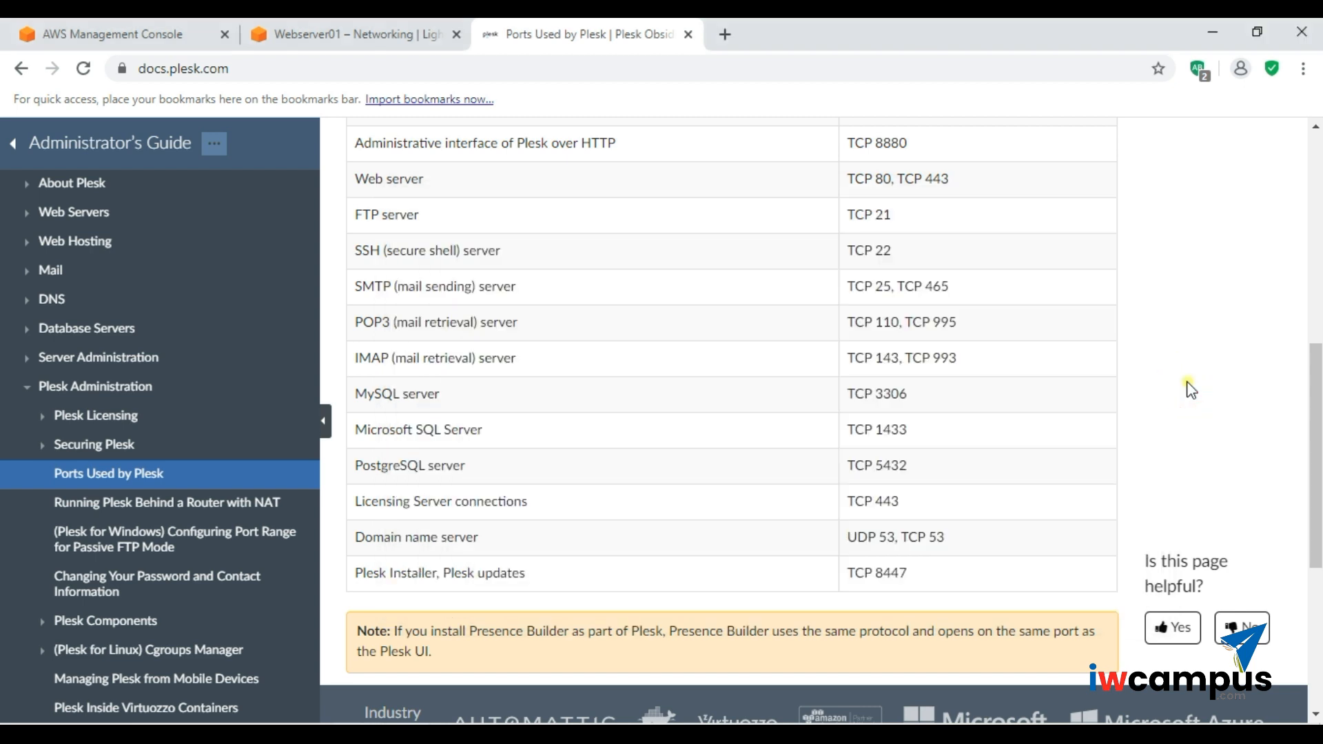
- Examine the domain name server ports in the documentation and review the login URL and port list in Notepad
mouse_move(965, 541)
mouse_down()
mouse_move(849, 542)
mouse_move(962, 549)
mouse_up()
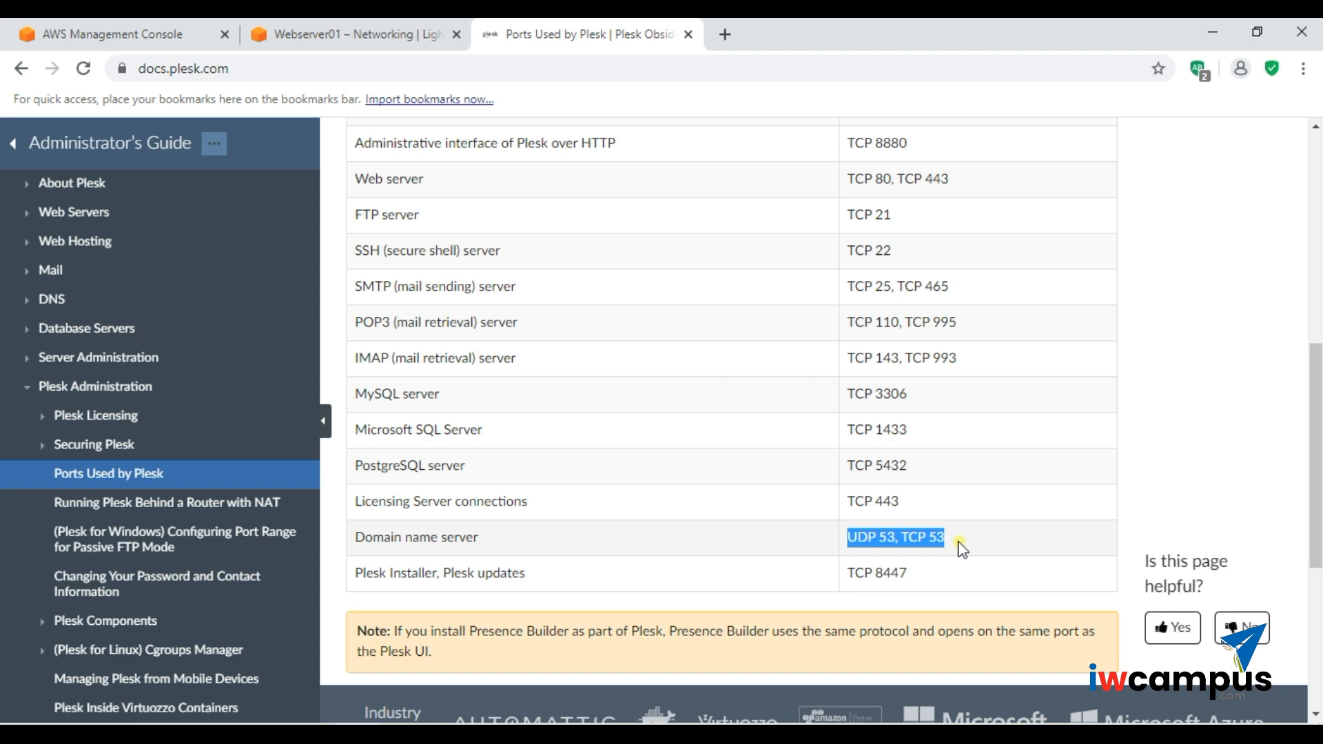
scroll(963, 549, up, 1)
key(alt+Tab)
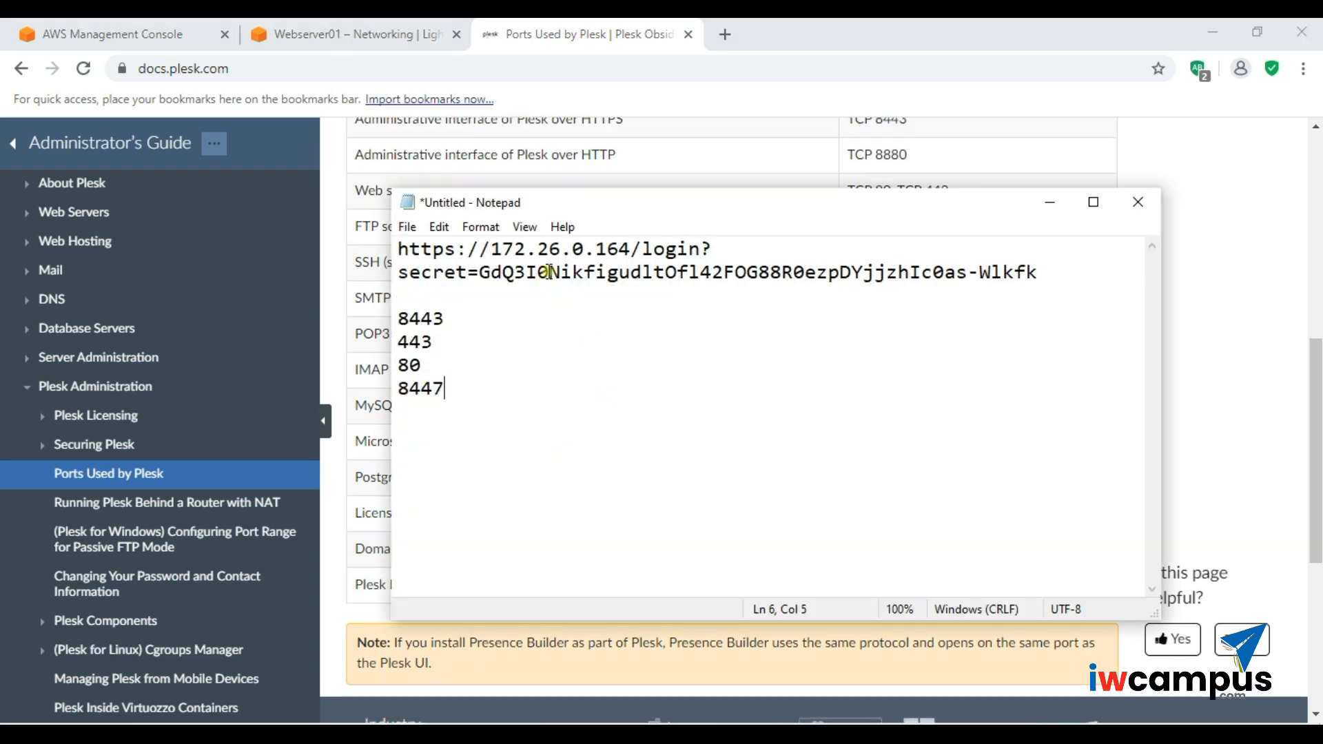
double_click(529, 249)
click(458, 256)
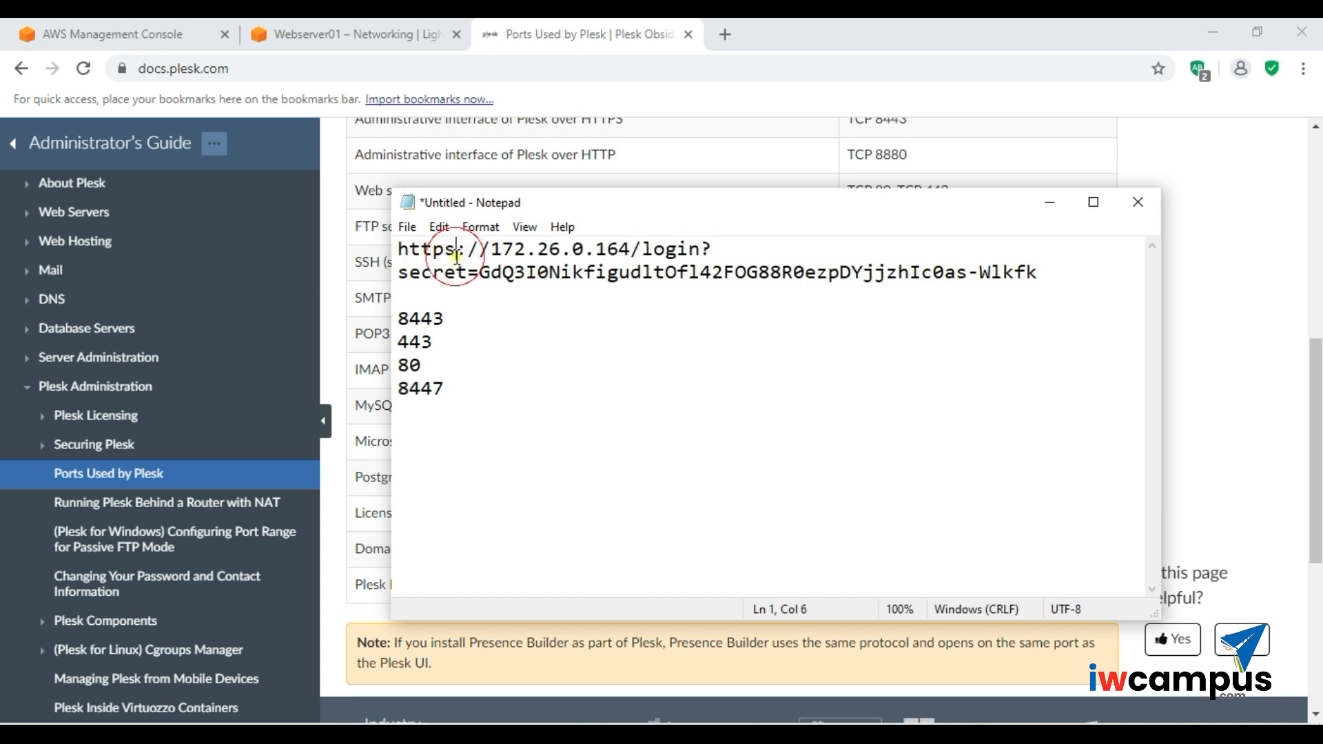
drag(433, 344, 457, 318)
drag(450, 388, 395, 390)
click(394, 390)
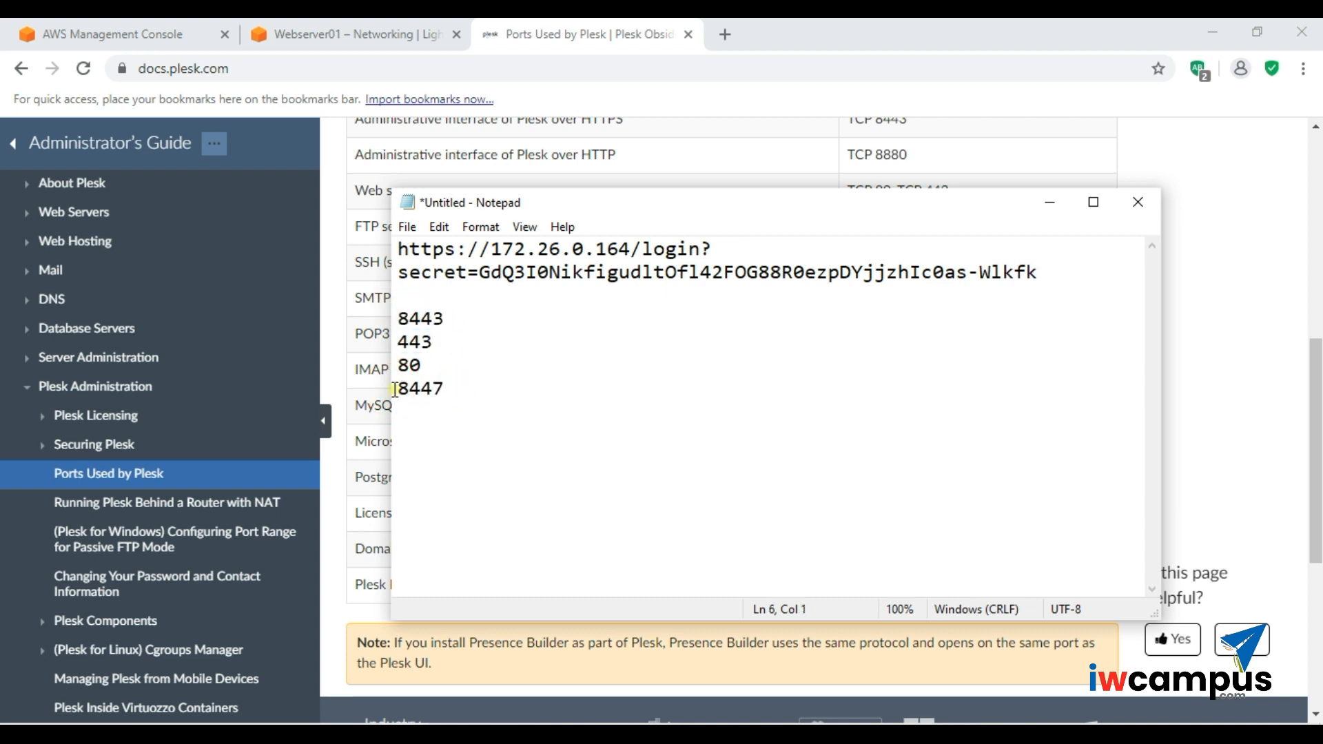
- Return to Webserver01's networking page in Lightsail and create an HTTPS rule for TCP port 443 in the IPv4 firewall
click(397, 21)
scroll(591, 394, down, 7)
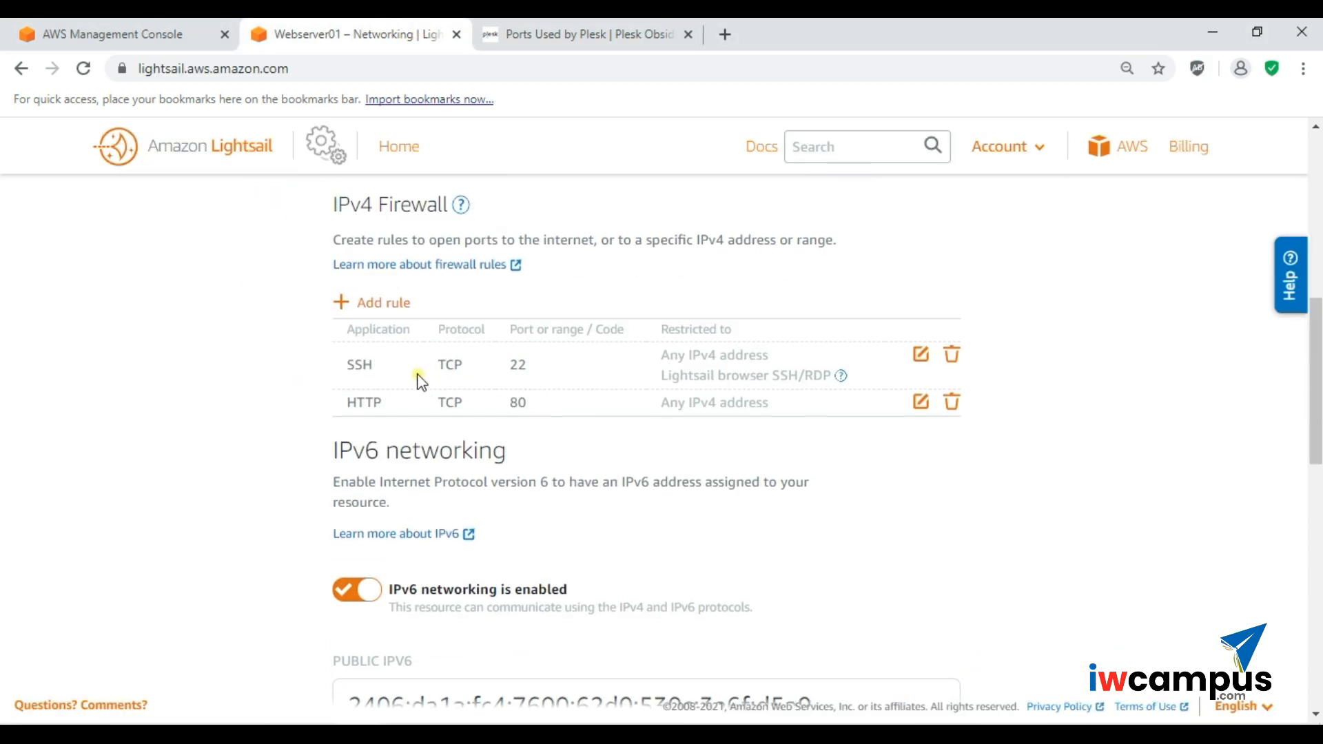
double_click(360, 365)
double_click(461, 403)
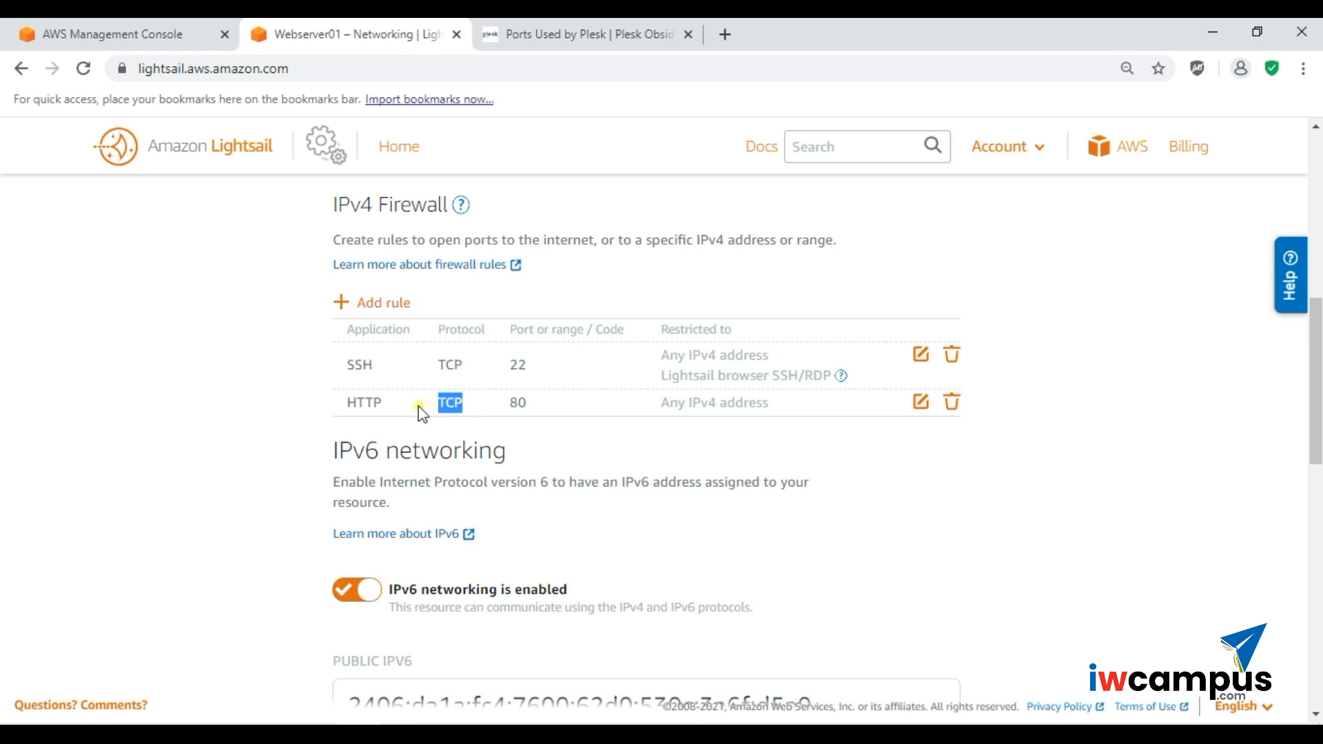
click(359, 305)
click(473, 397)
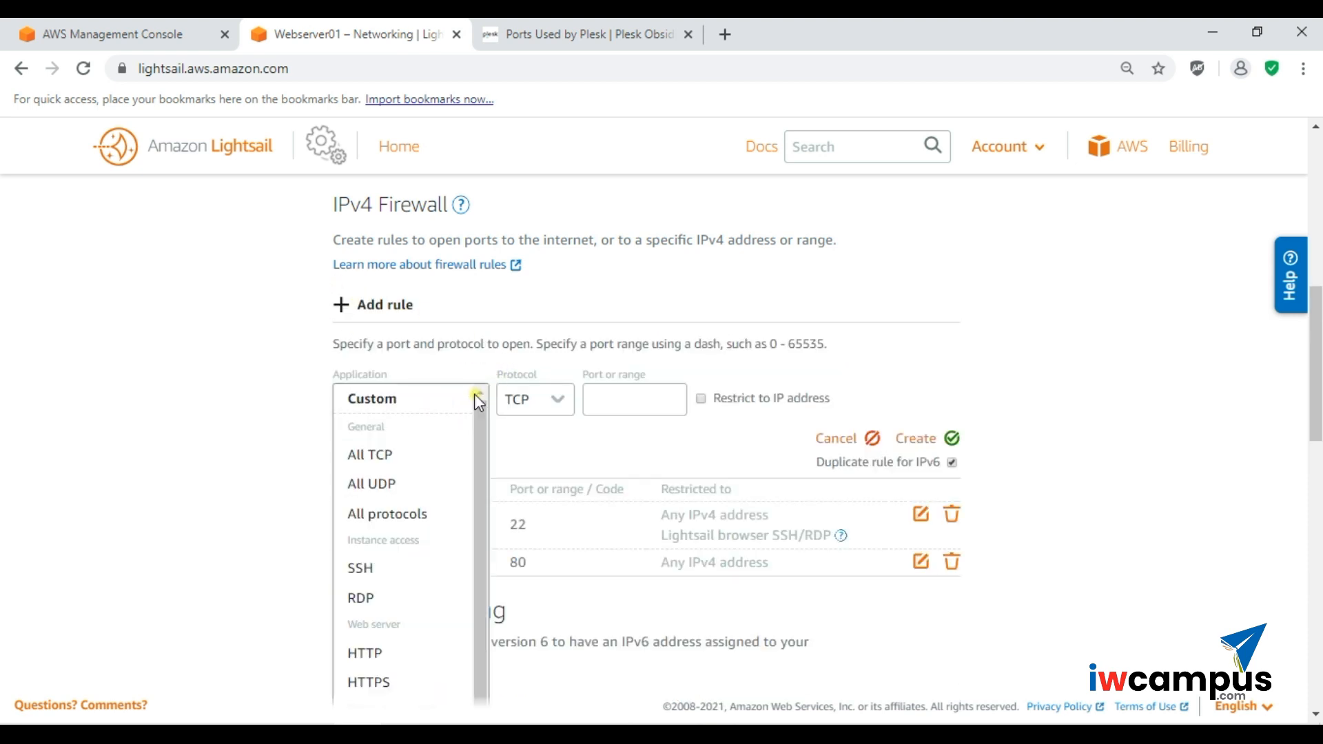
scroll(411, 522, down, 1)
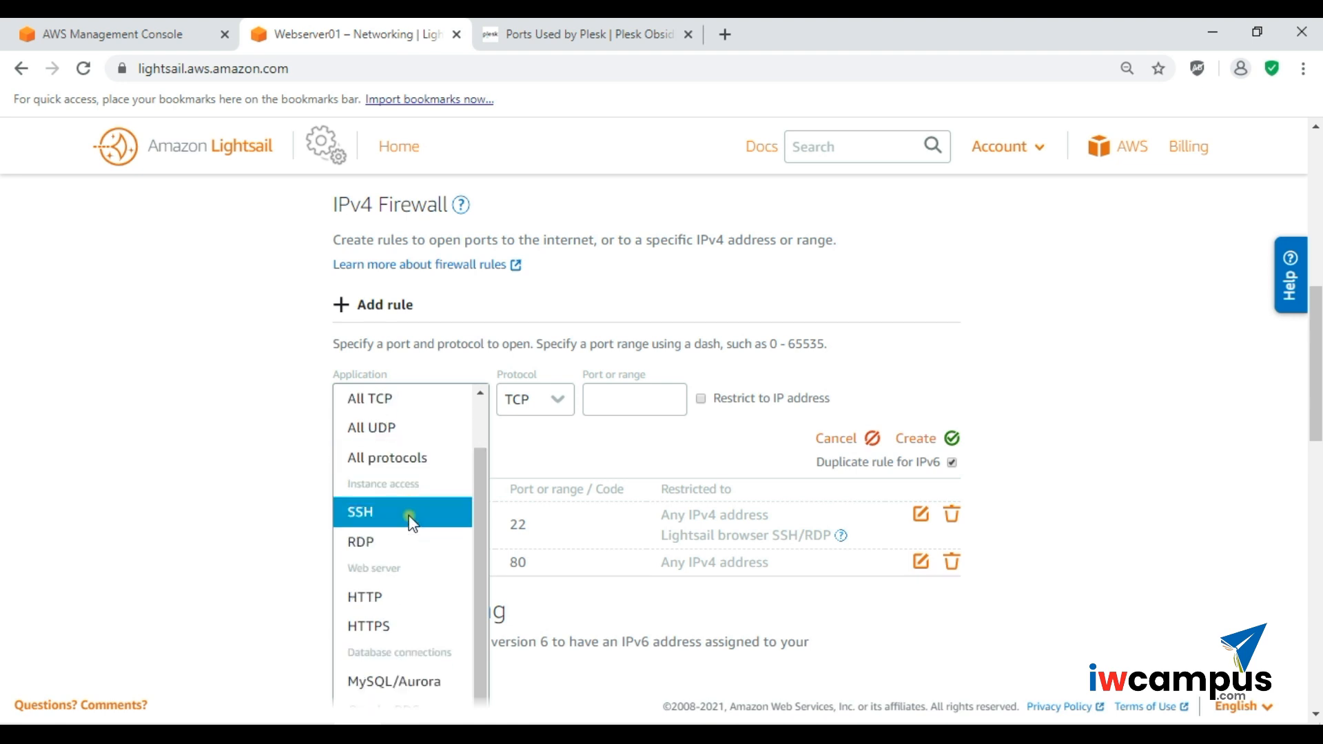
click(378, 629)
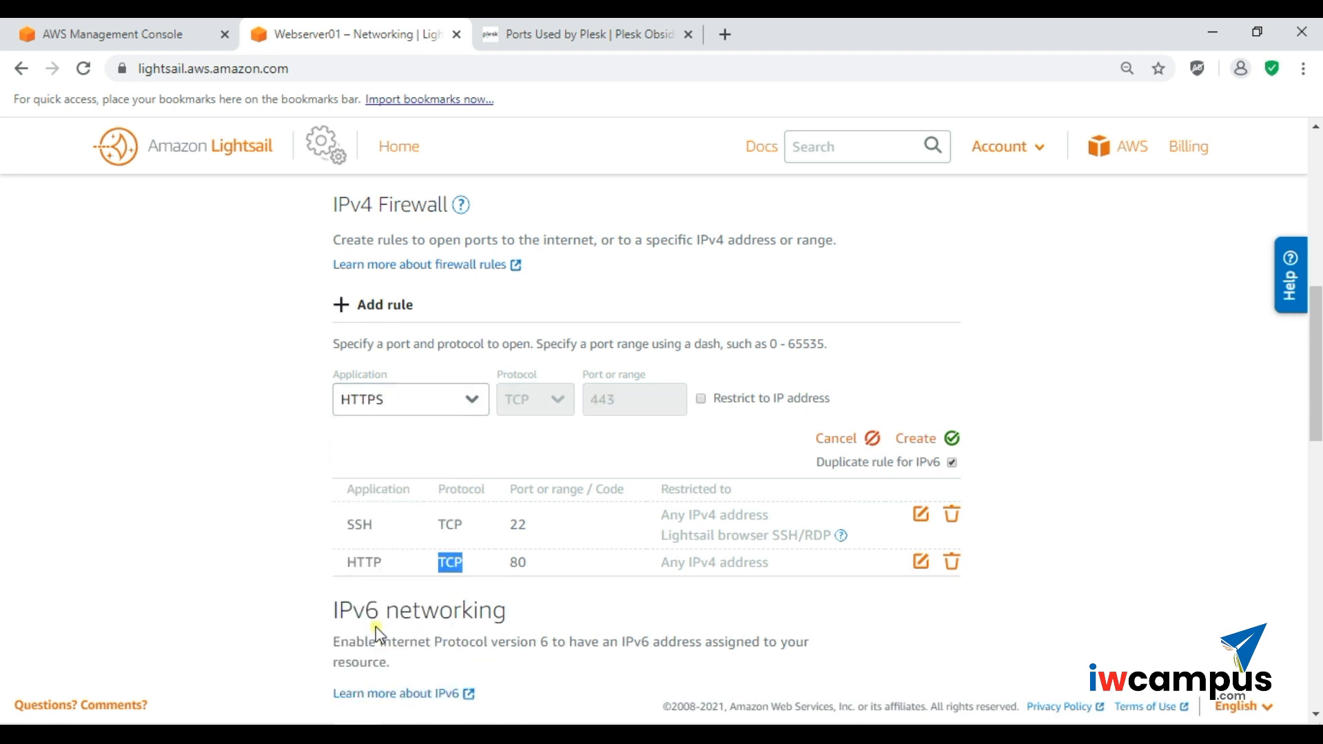
click(928, 441)
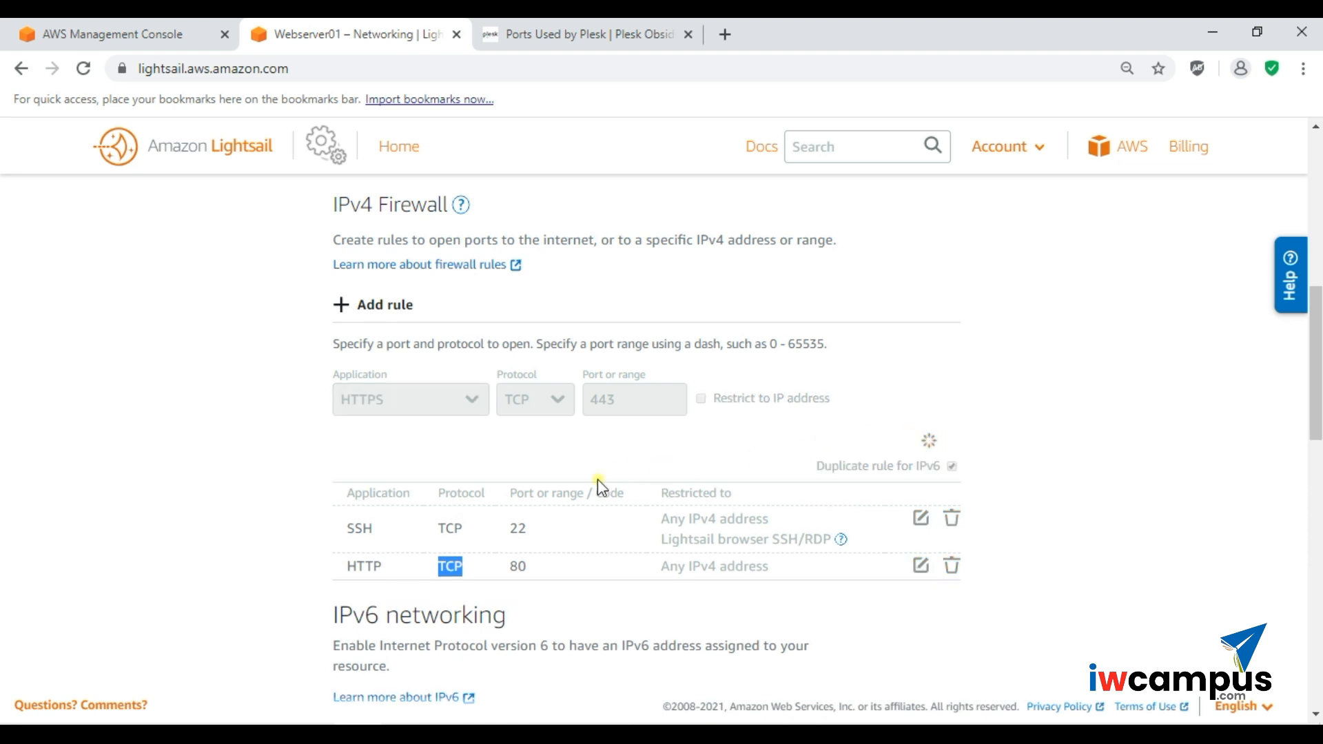
- Examine the source restrictions of the SSH firewall rule and the help on Lightsail browser SSH/RDP access
scroll(678, 527, down, 2)
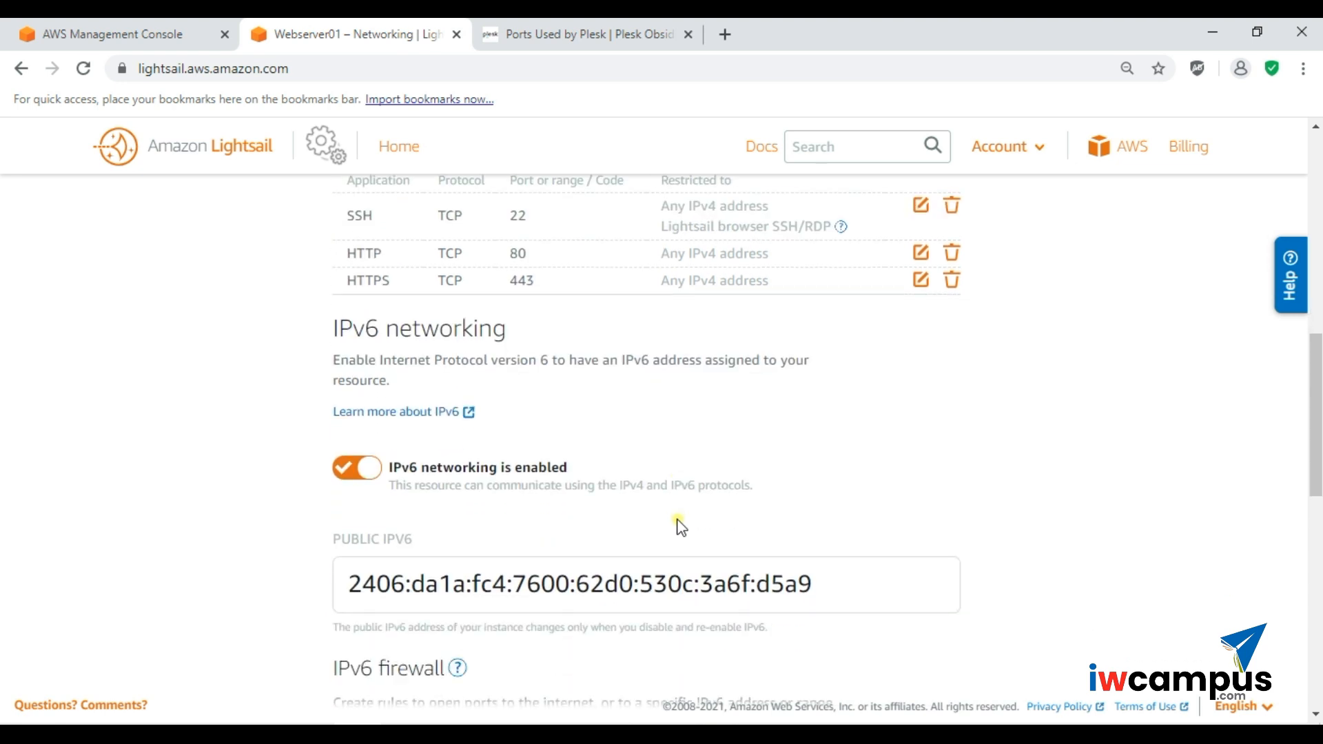
scroll(681, 528, up, 1)
click(666, 290)
mouse_move(666, 291)
mouse_down()
mouse_move(771, 288)
mouse_move(659, 295)
mouse_up()
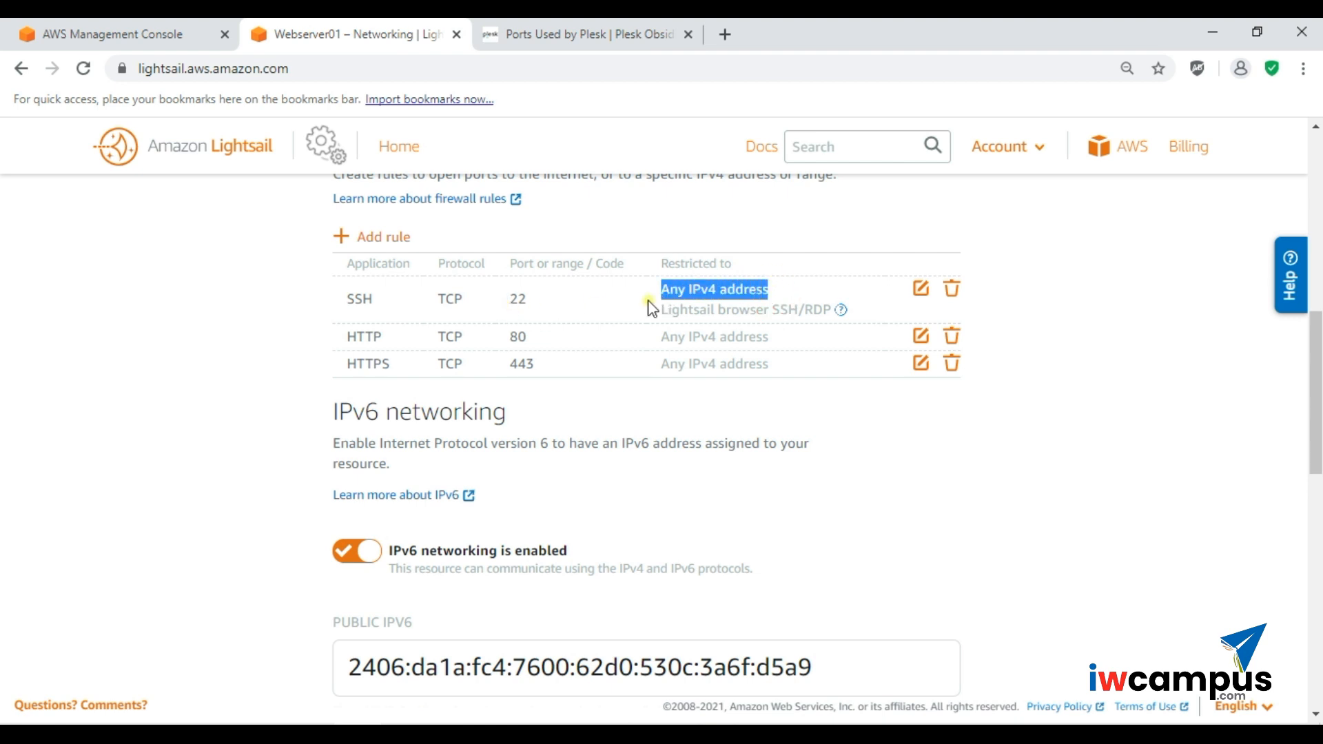
drag(662, 312, 830, 320)
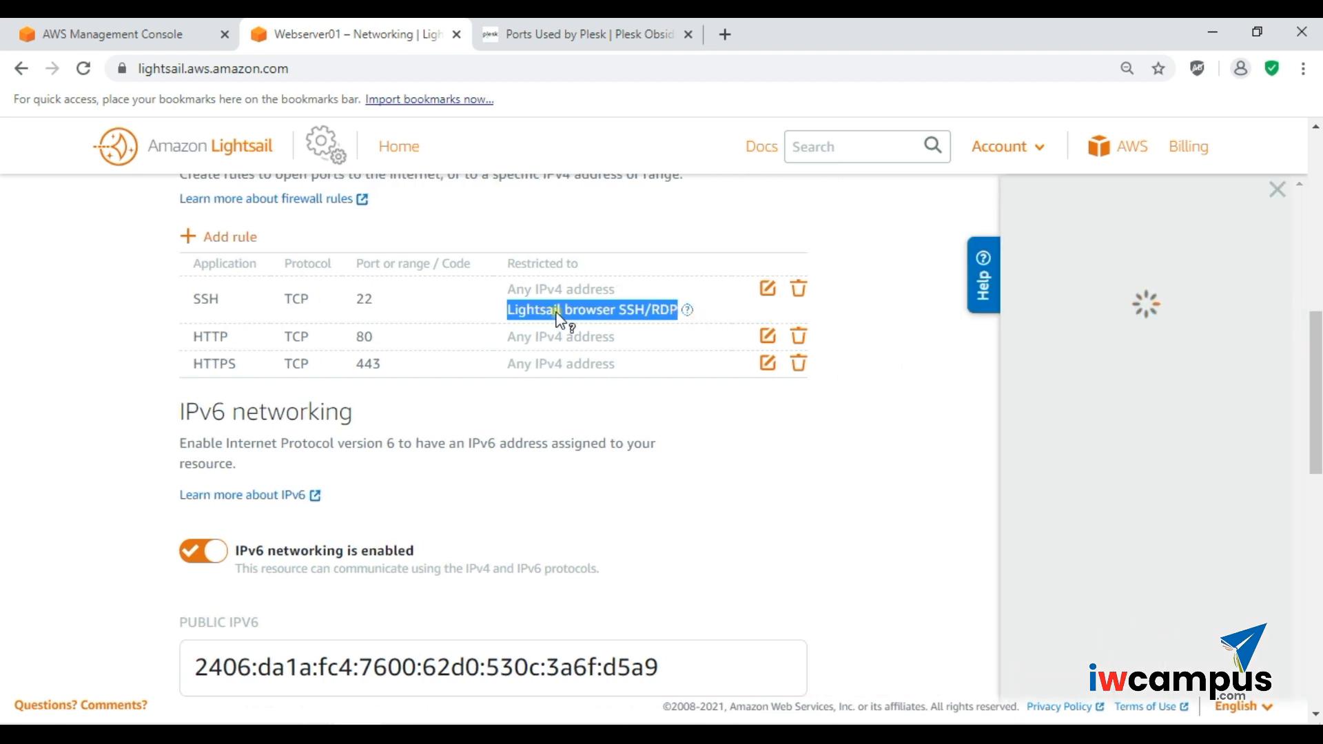
click(1279, 188)
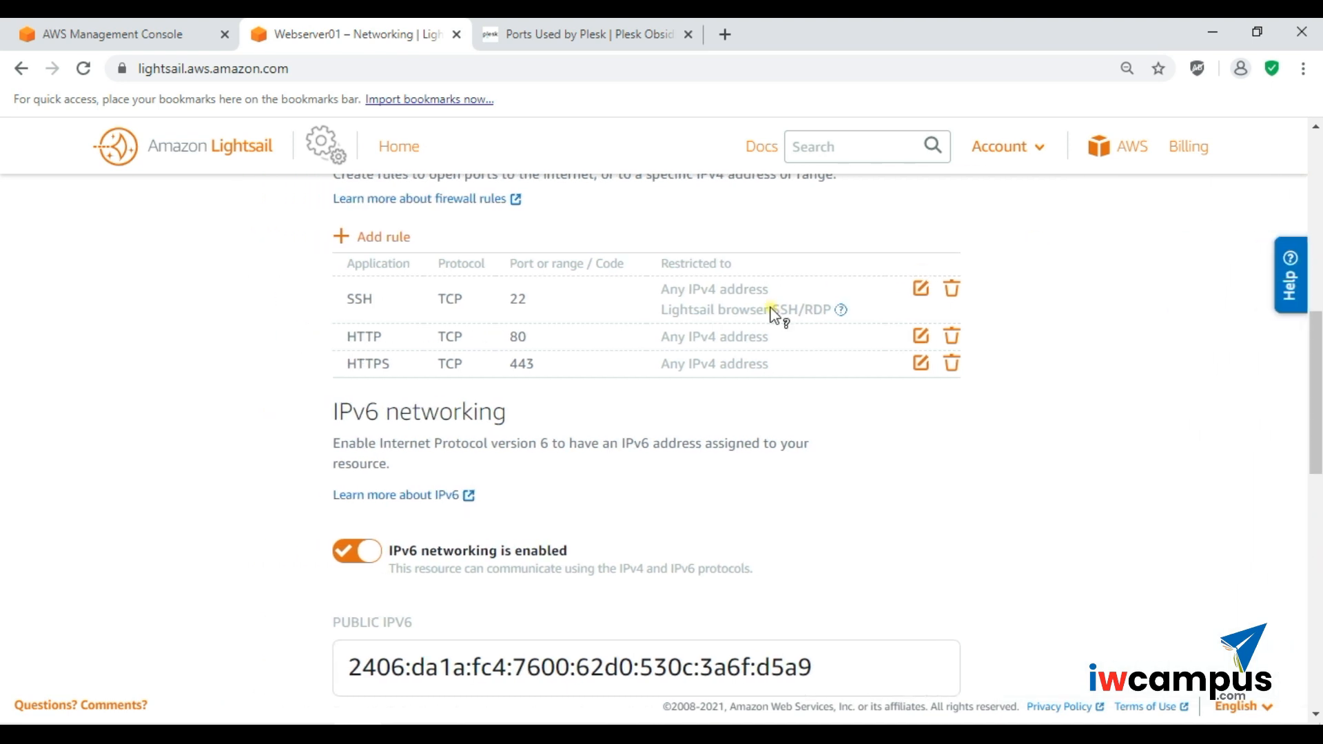
drag(770, 315, 734, 318)
click(716, 312)
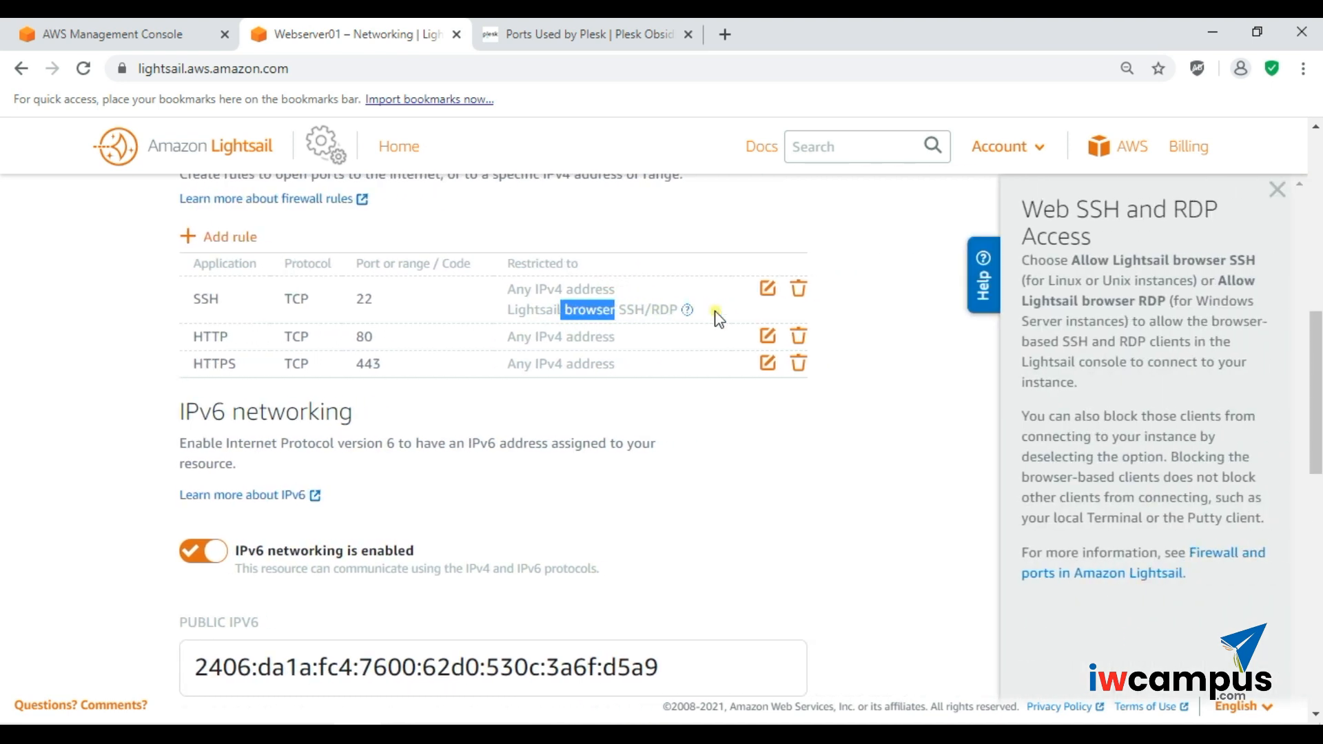
click(1277, 190)
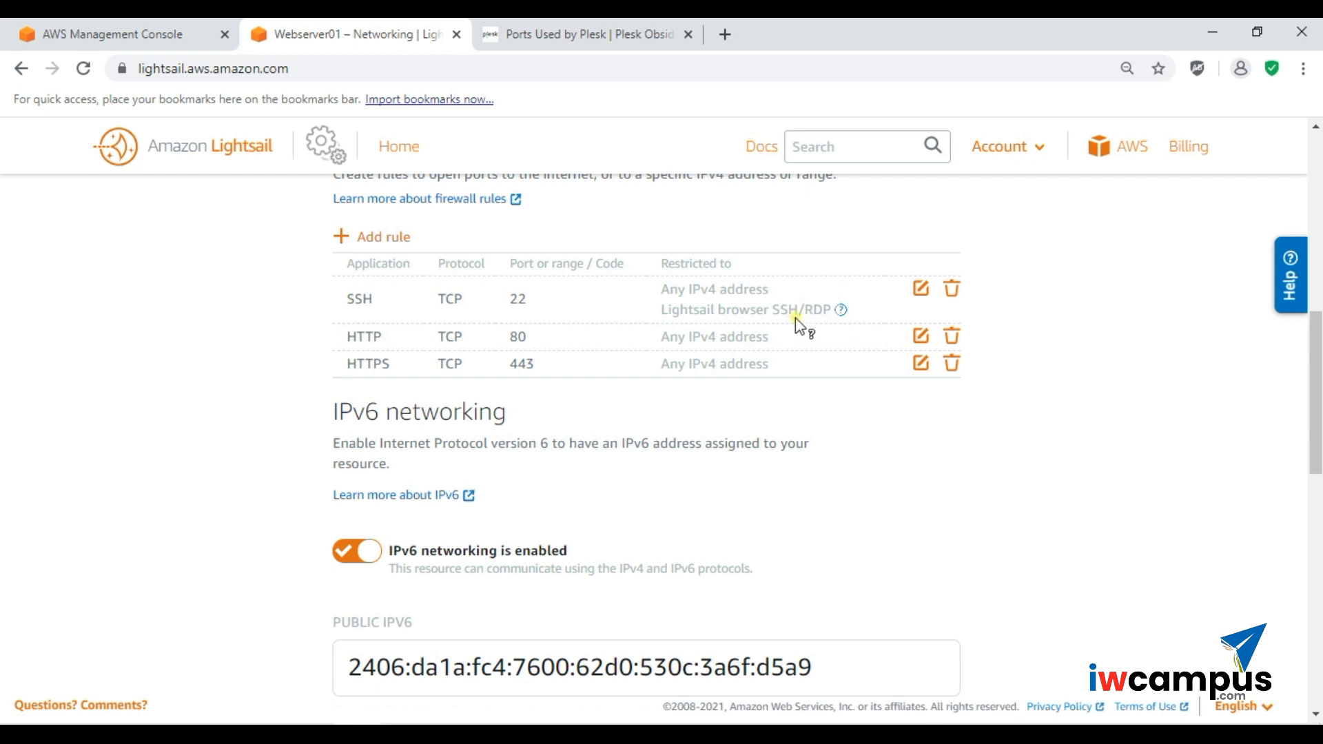
- Open the SSH firewall rule for editing and enable its restriction to a source IP address
click(920, 288)
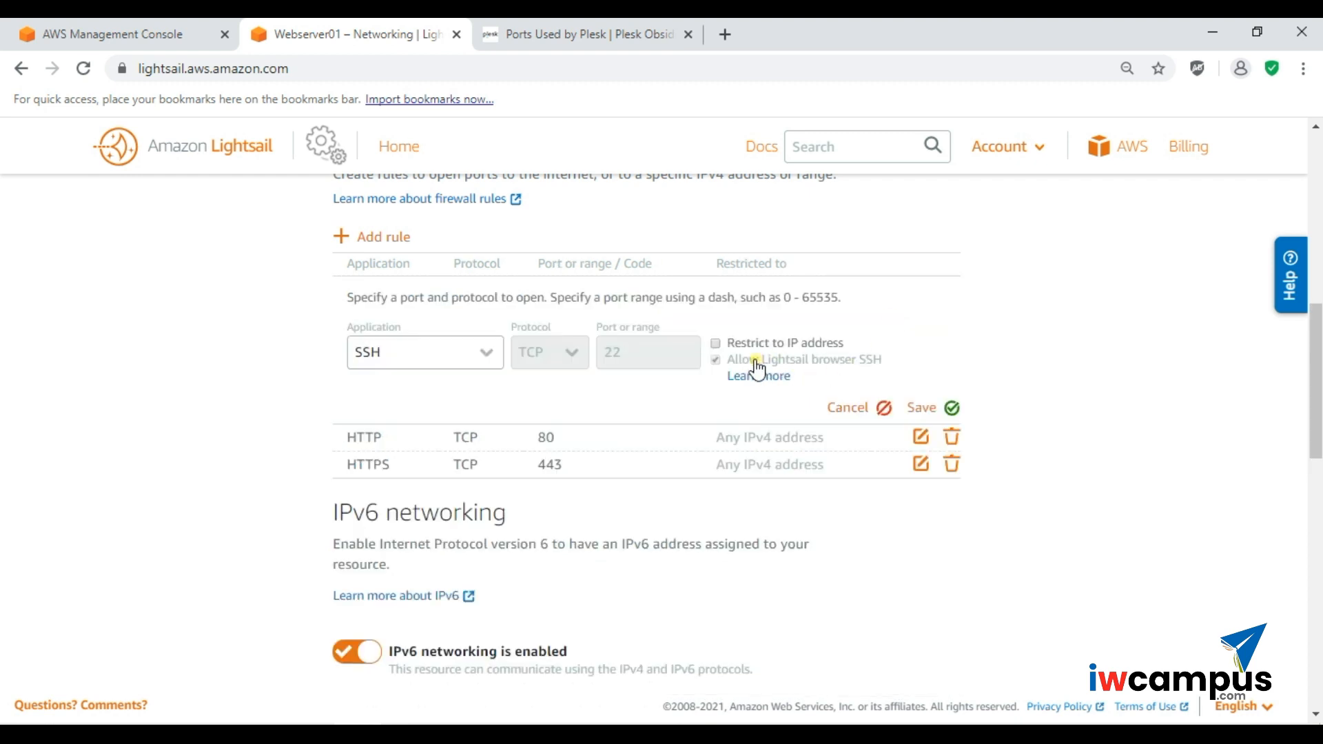
click(715, 345)
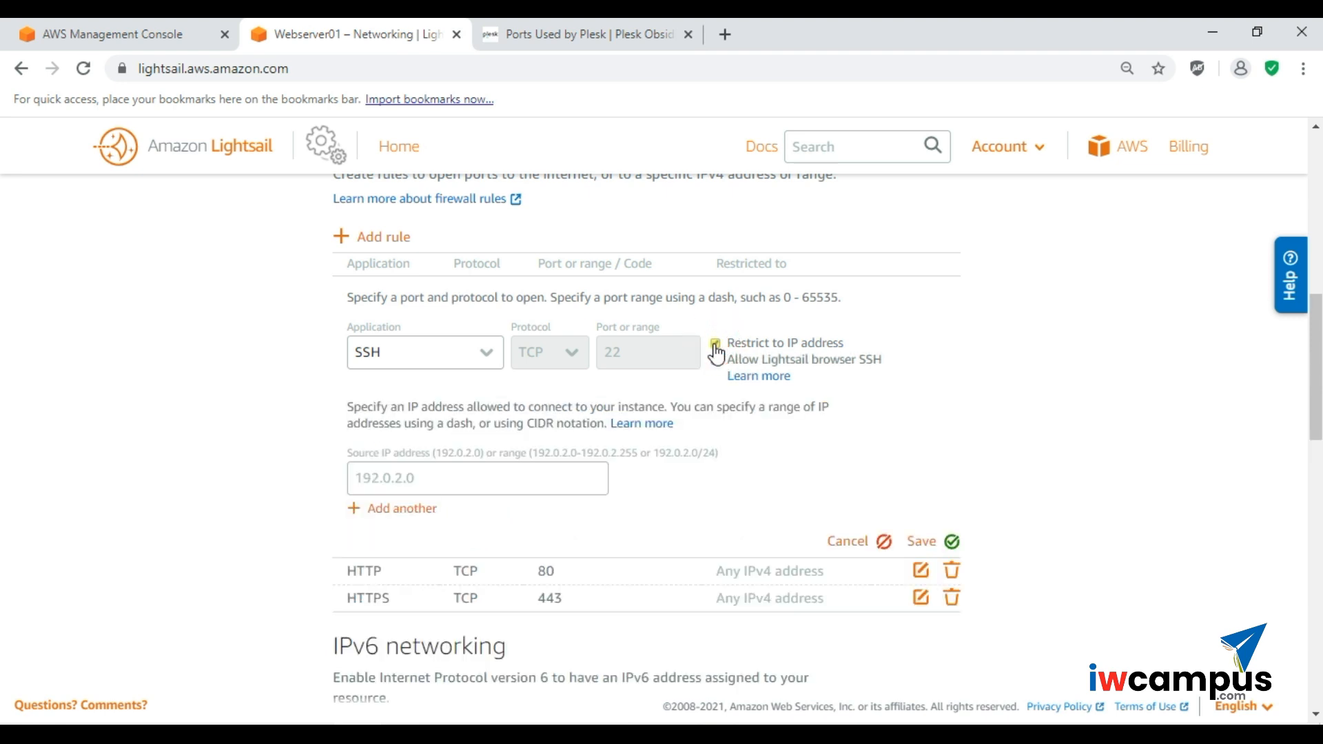
click(543, 483)
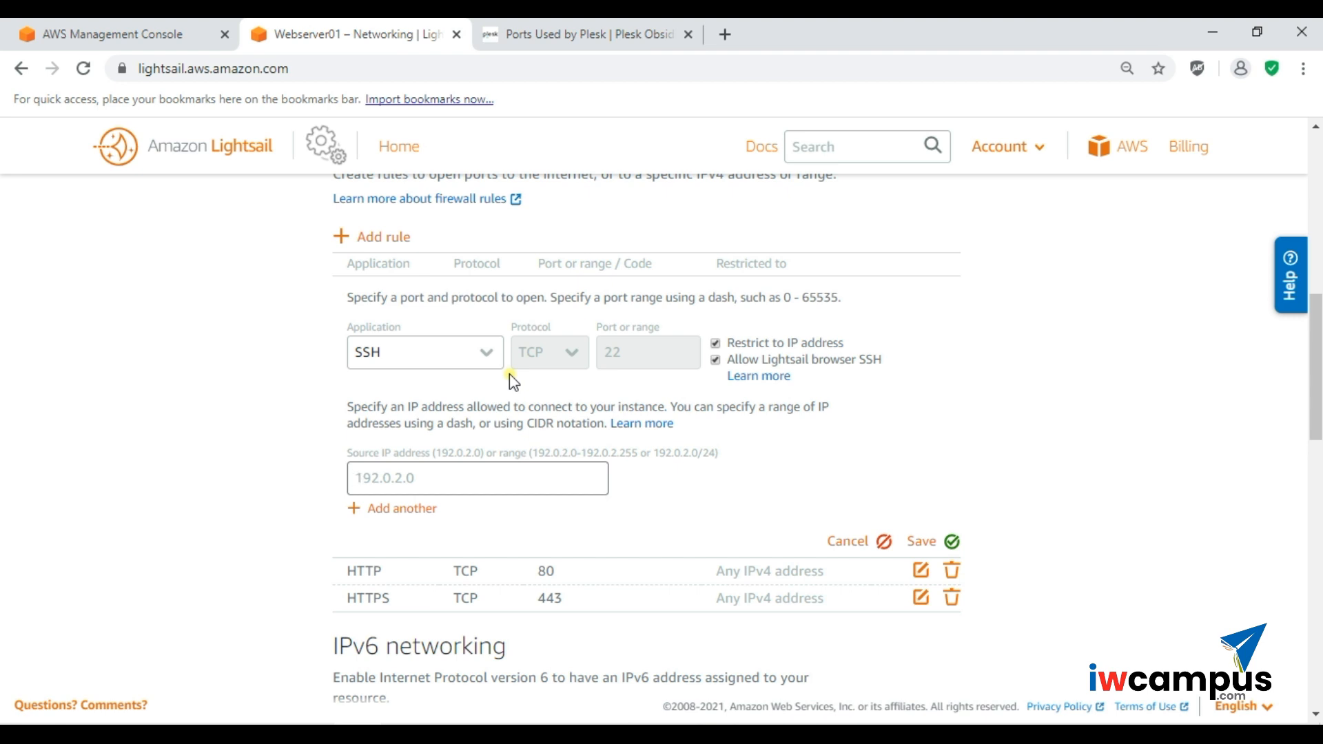
- Search the web in a new tab for "what is my ip address" and copy the public IP address
click(726, 34)
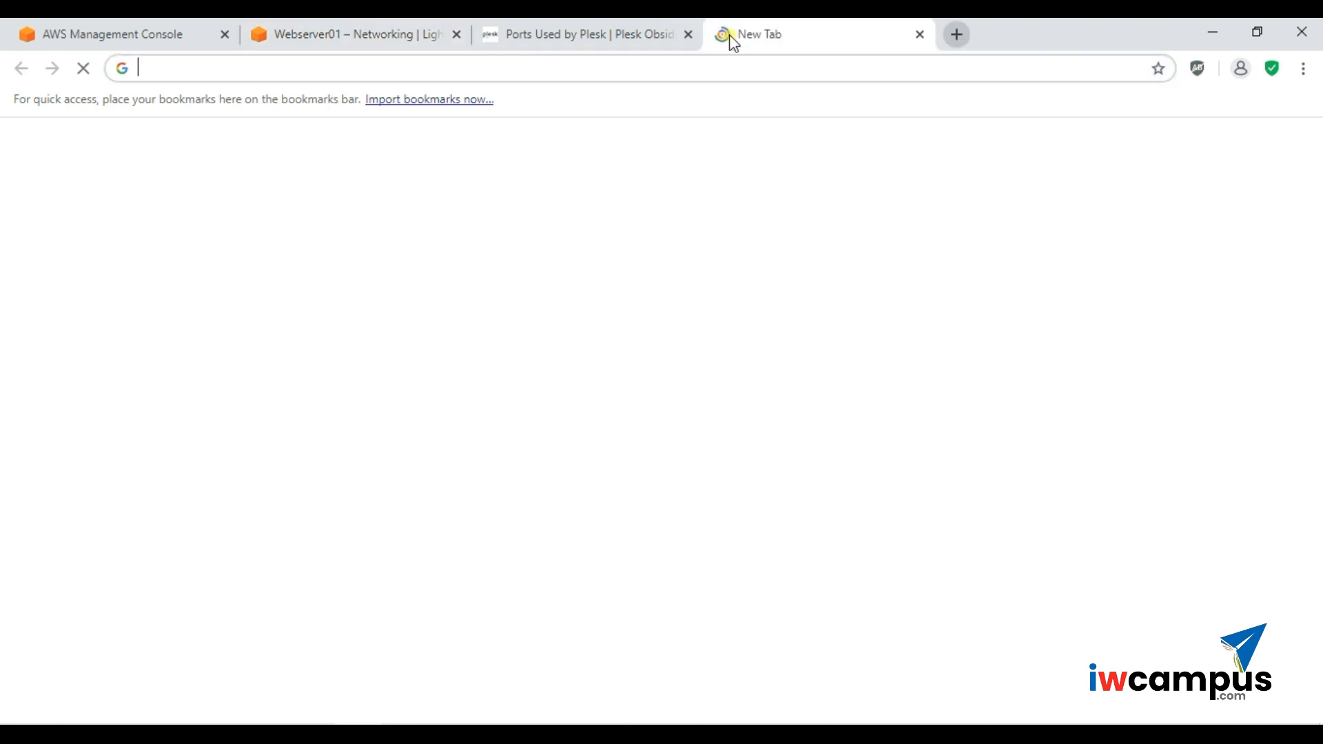
text(what)
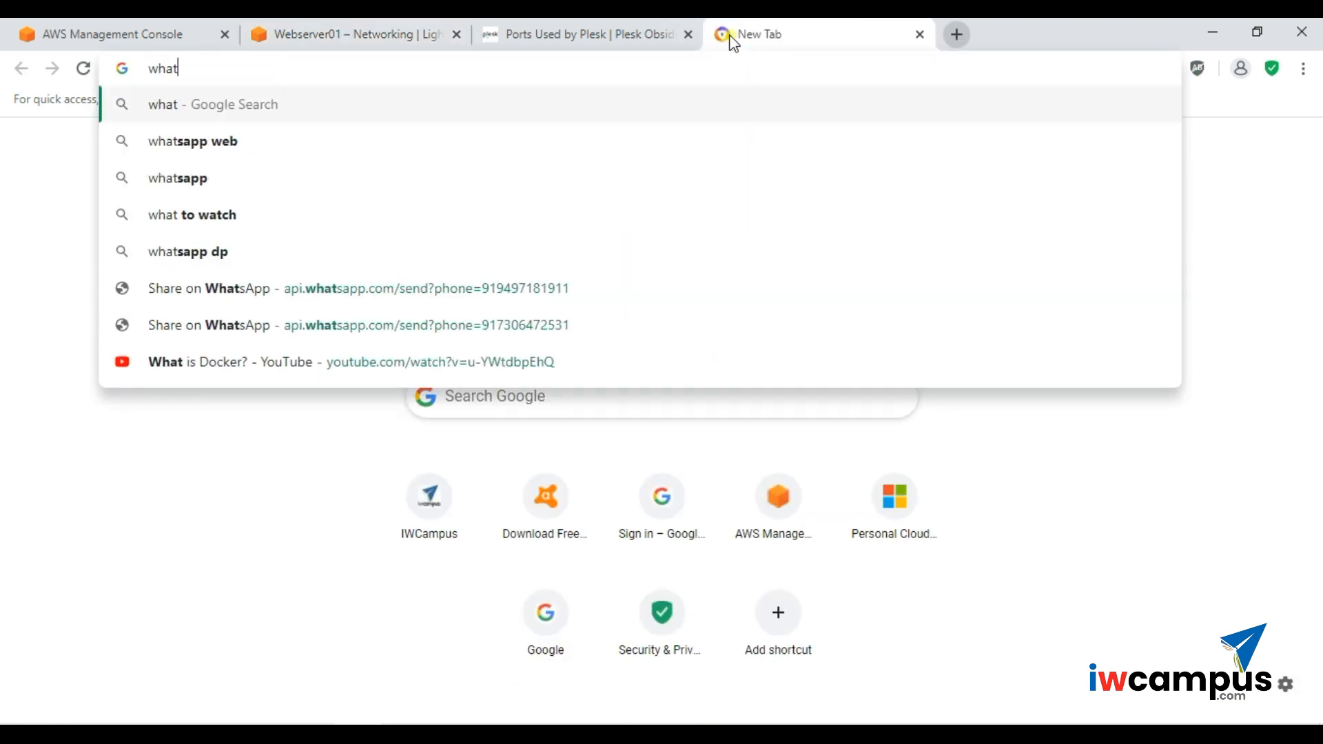
text( ip)
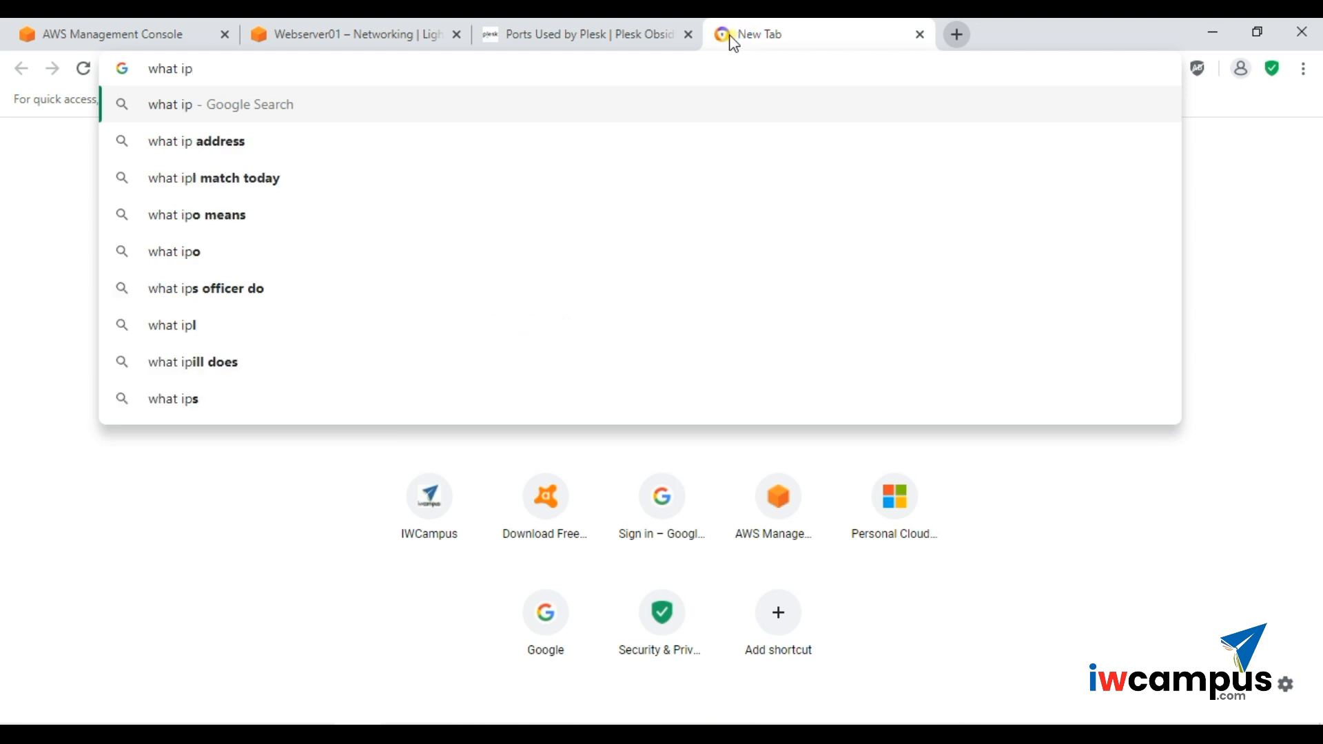
click(680, 136)
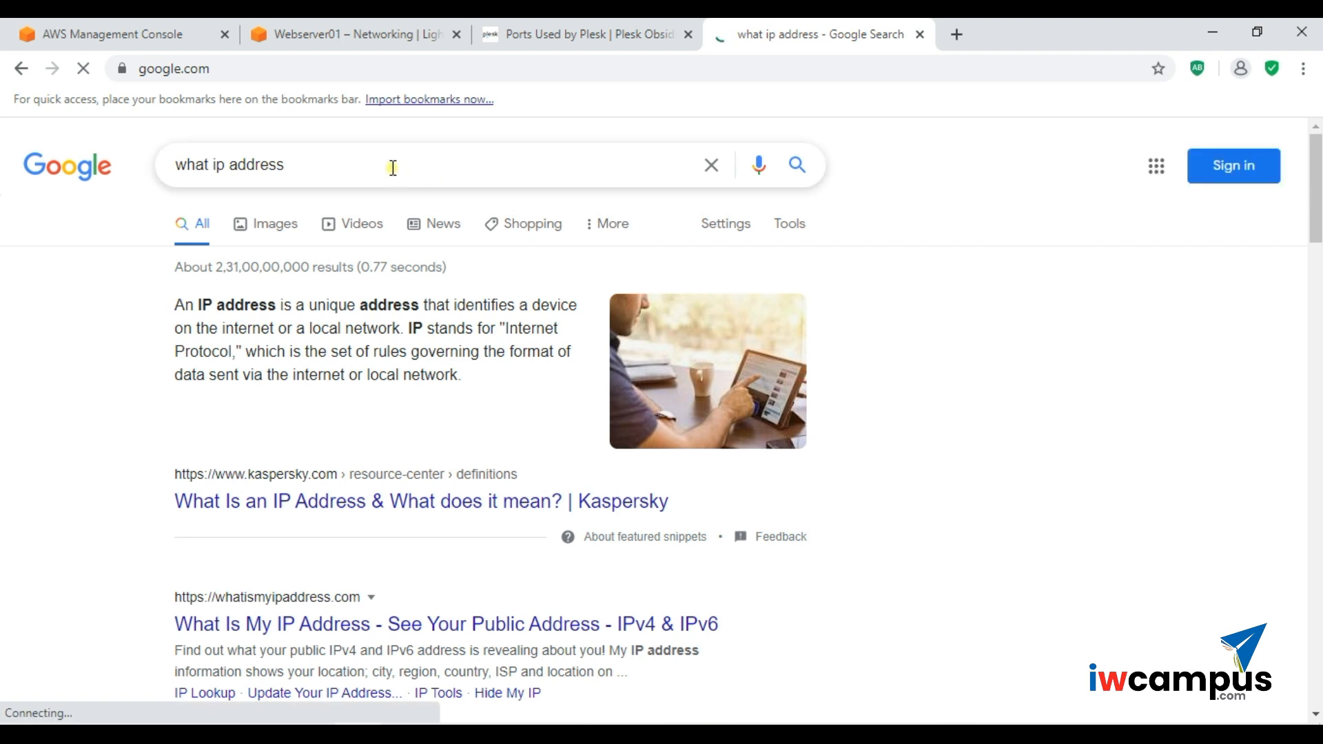
click(393, 167)
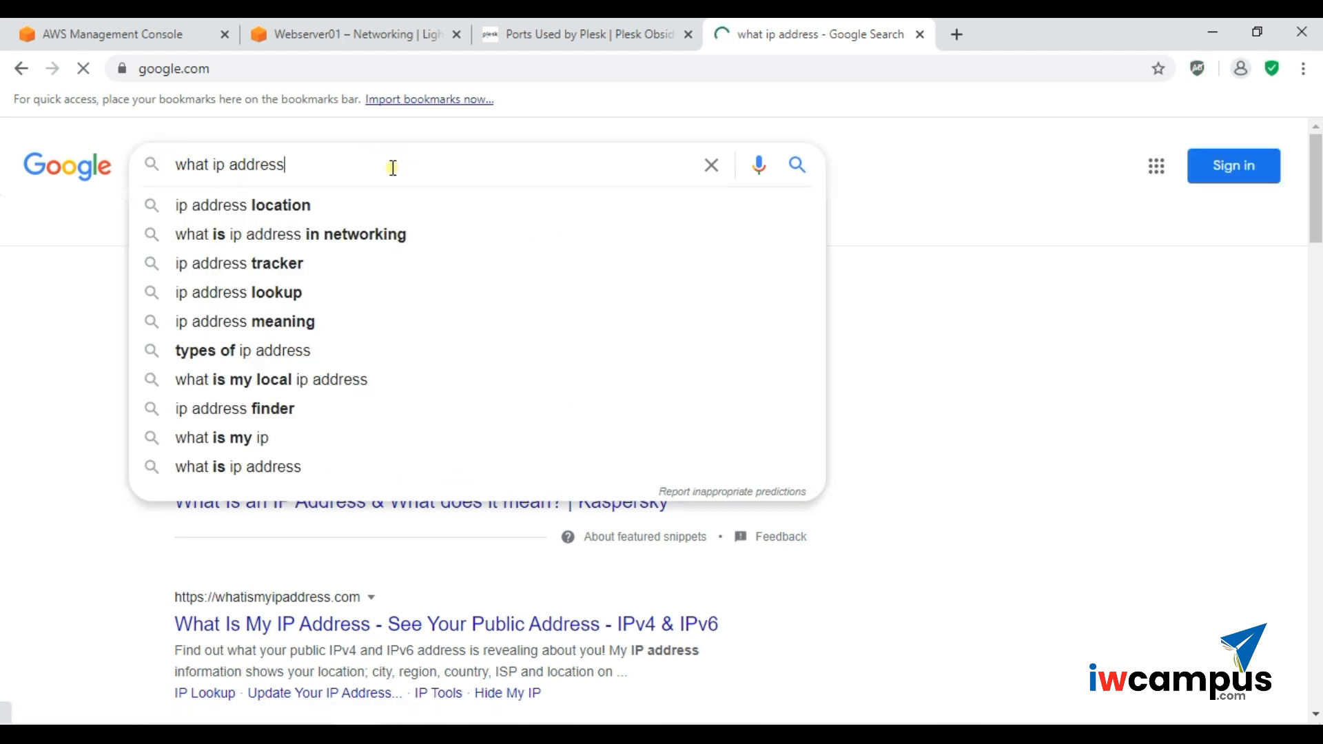
double_click(219, 166)
text(is)
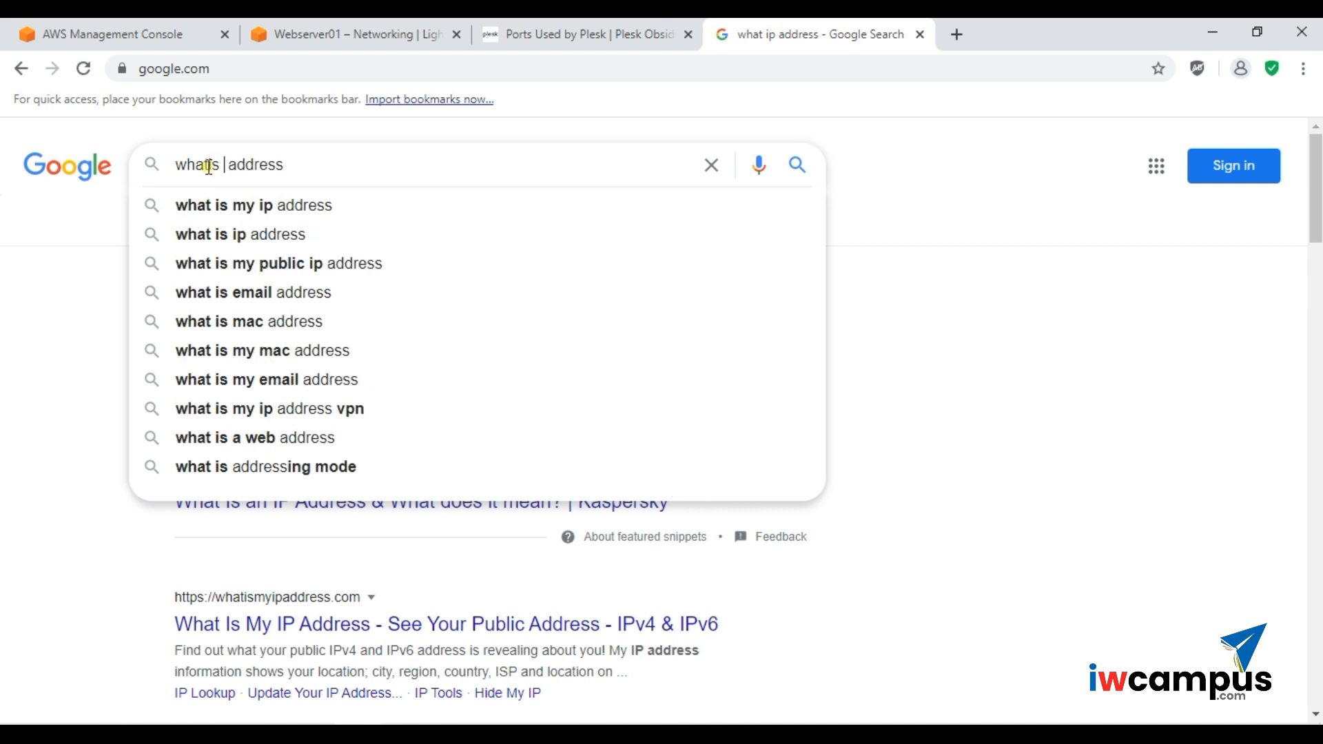
click(243, 207)
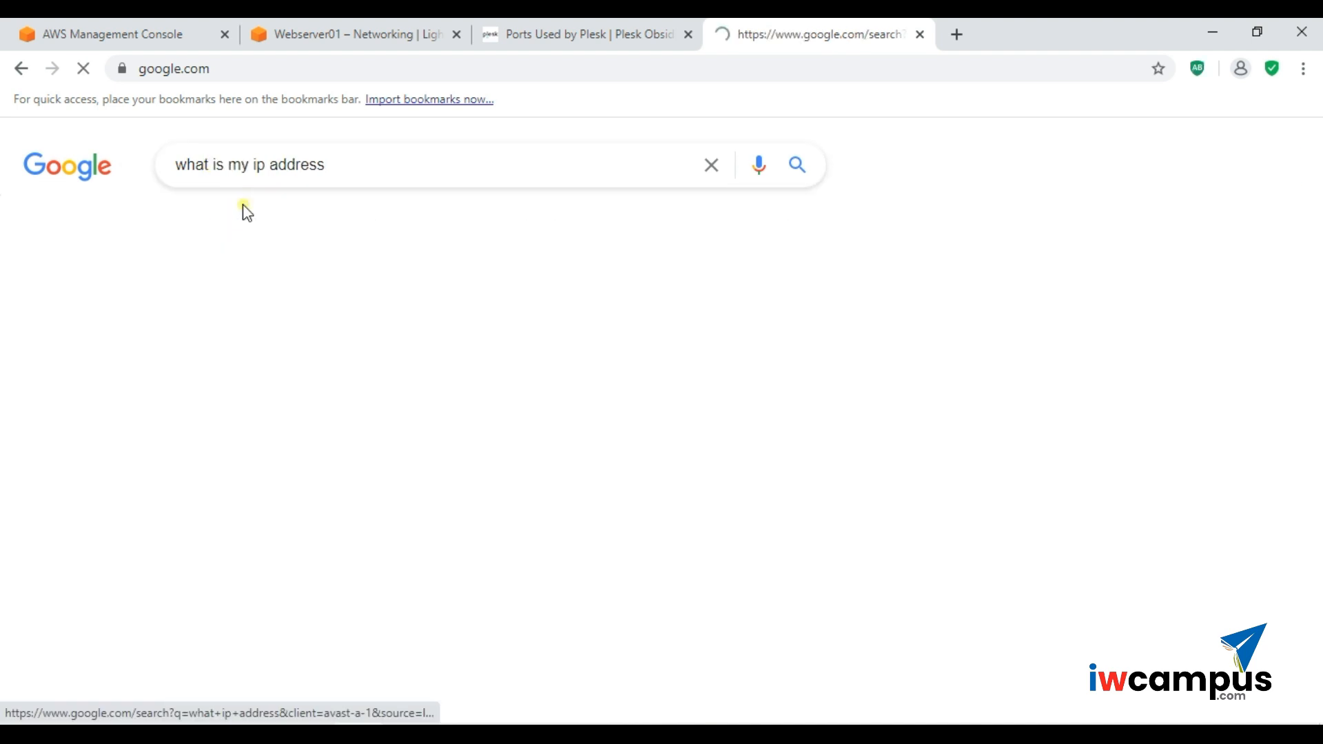
drag(297, 386, 196, 384)
key(ctrl+c)
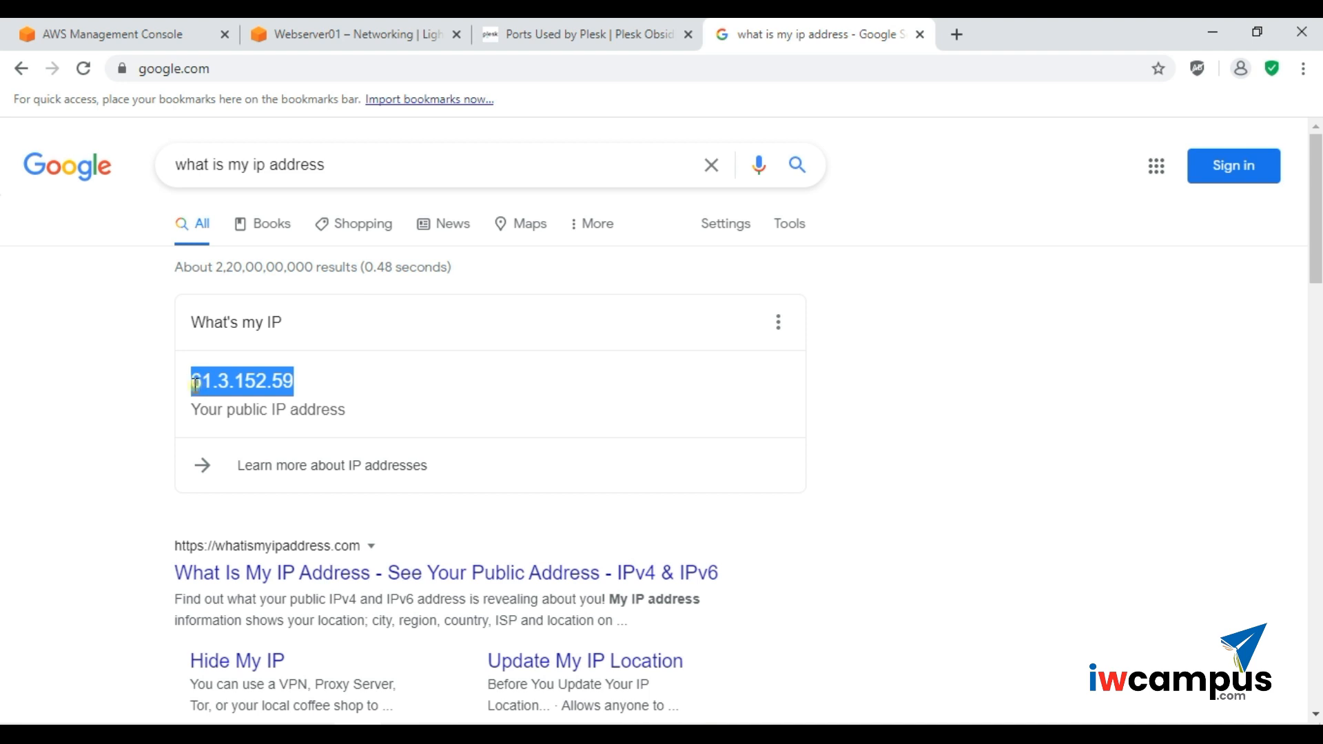
- Restrict the Webserver01 SSH firewall rule to source IP 61.3.152.59, save it, and review the saved restriction
click(422, 31)
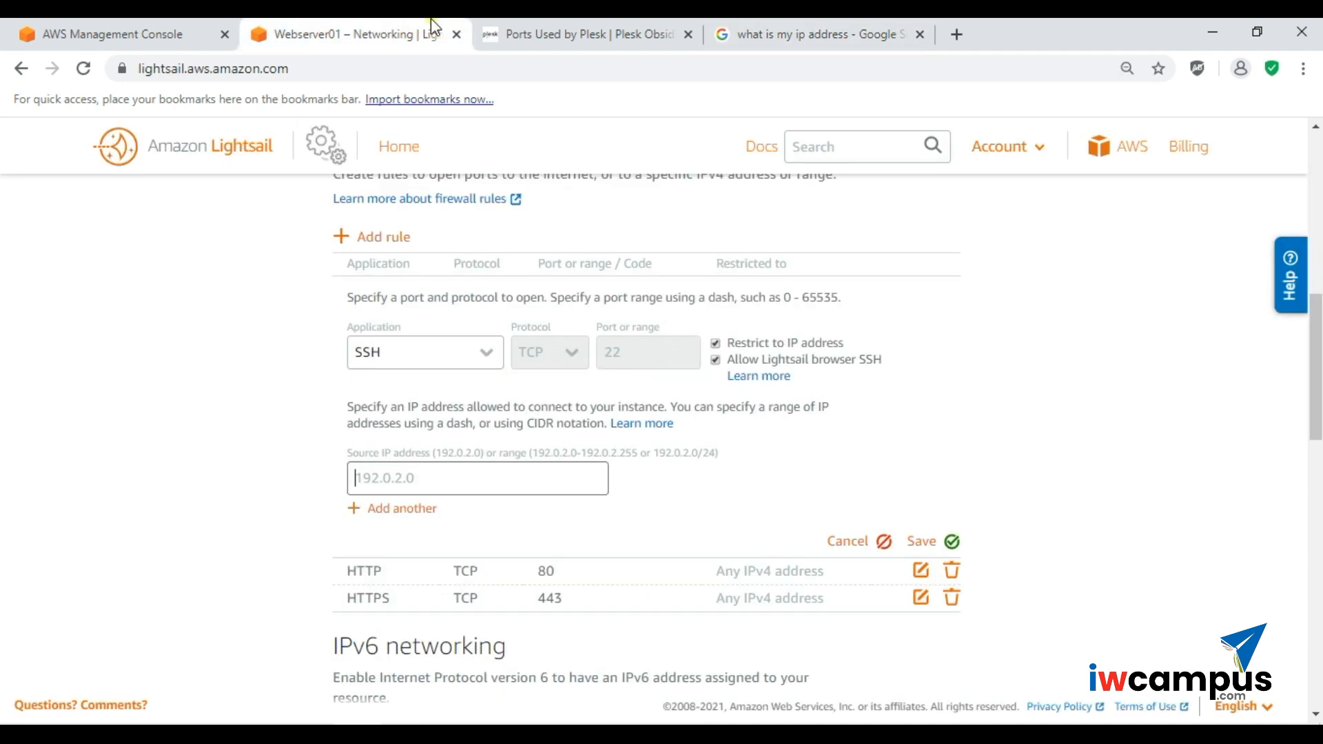
key(ctrl+v)
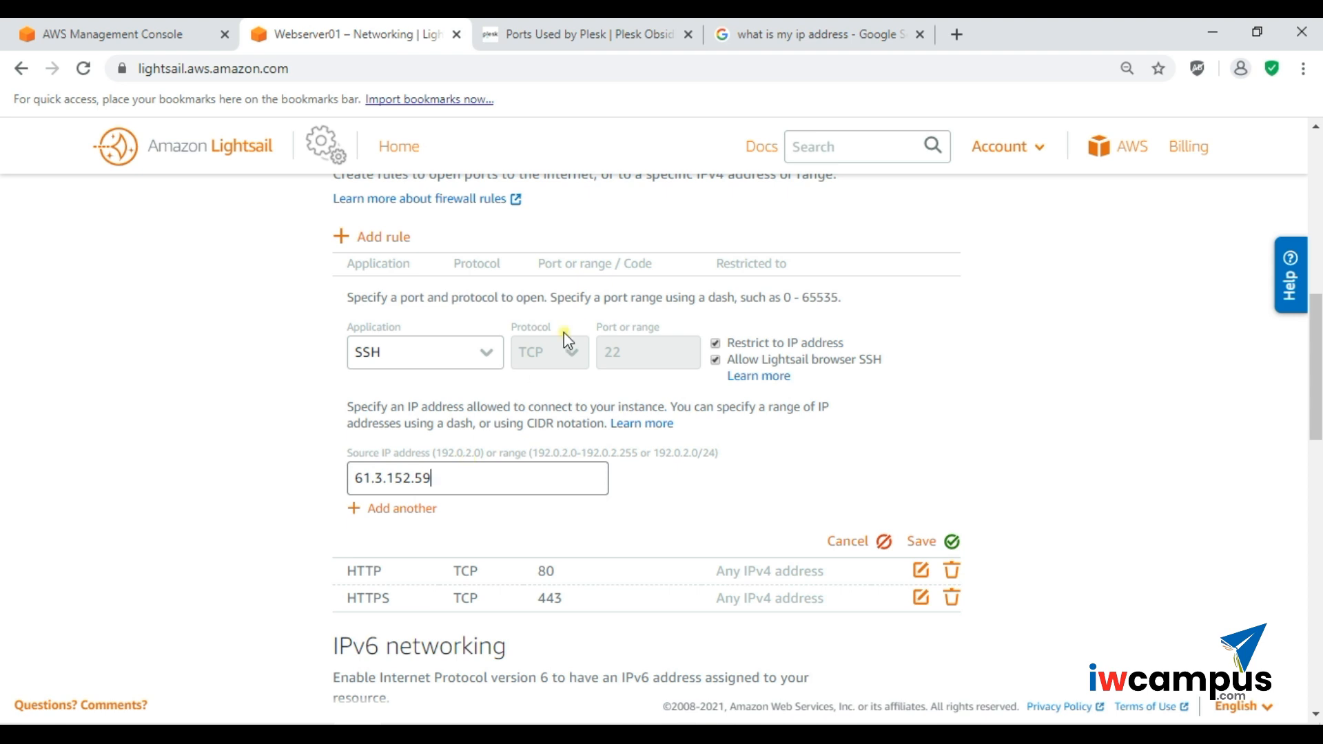
click(927, 541)
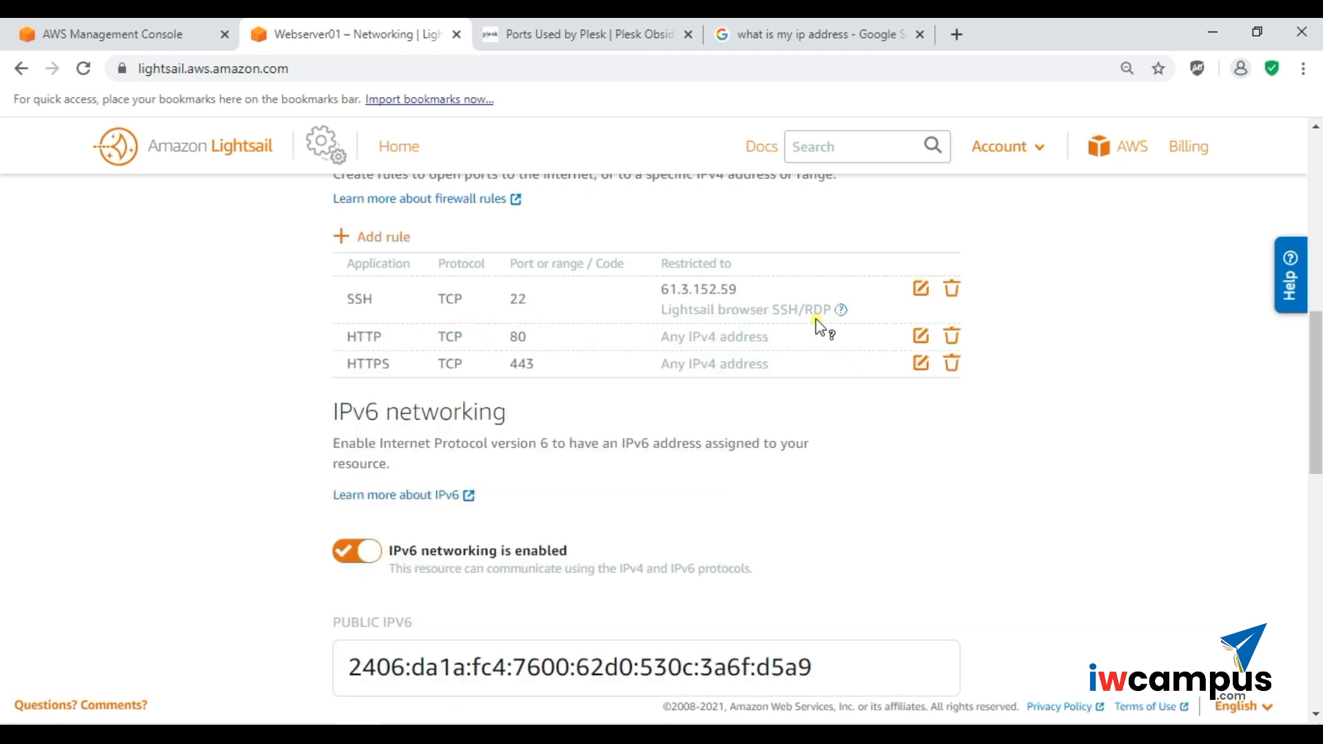
scroll(815, 351, up, 1)
drag(738, 355, 663, 354)
double_click(664, 355)
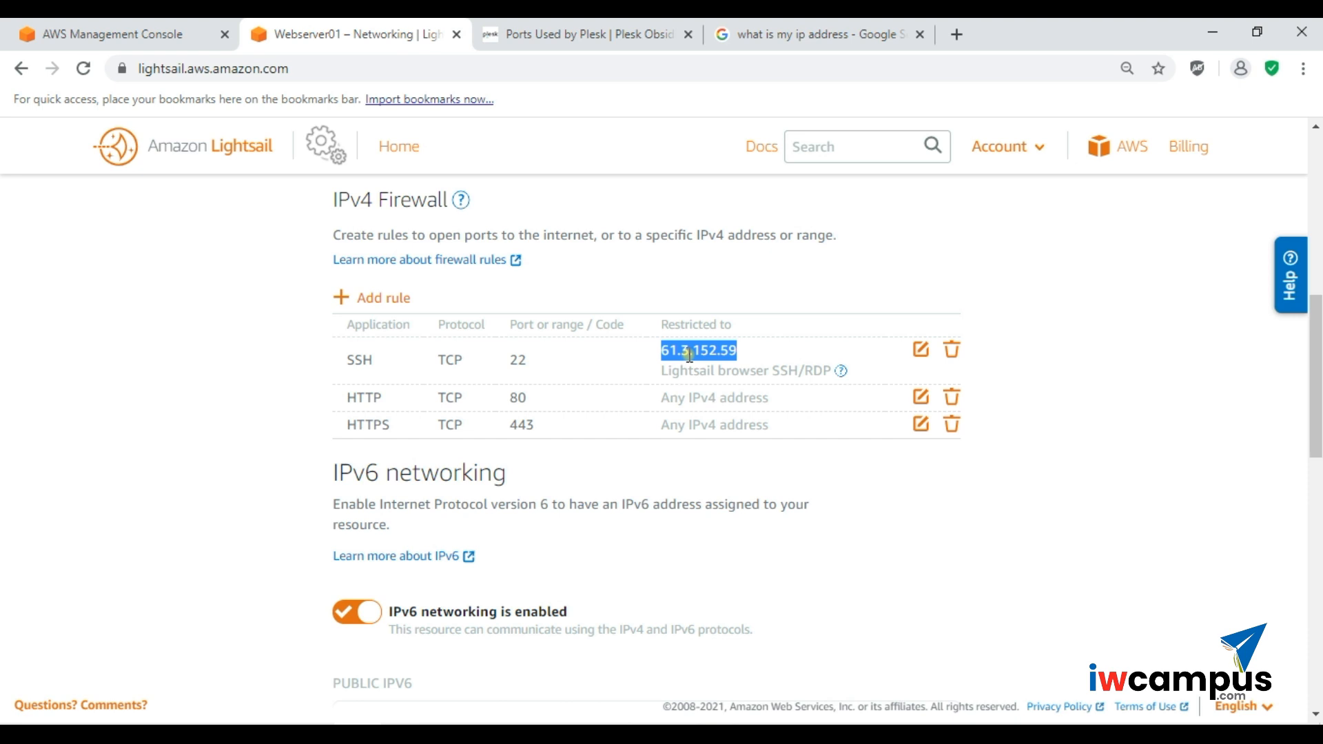
- Start a new IPv4 firewall rule and remove ports 443 and 80 from the port list in Notepad
scroll(689, 355, down, 1)
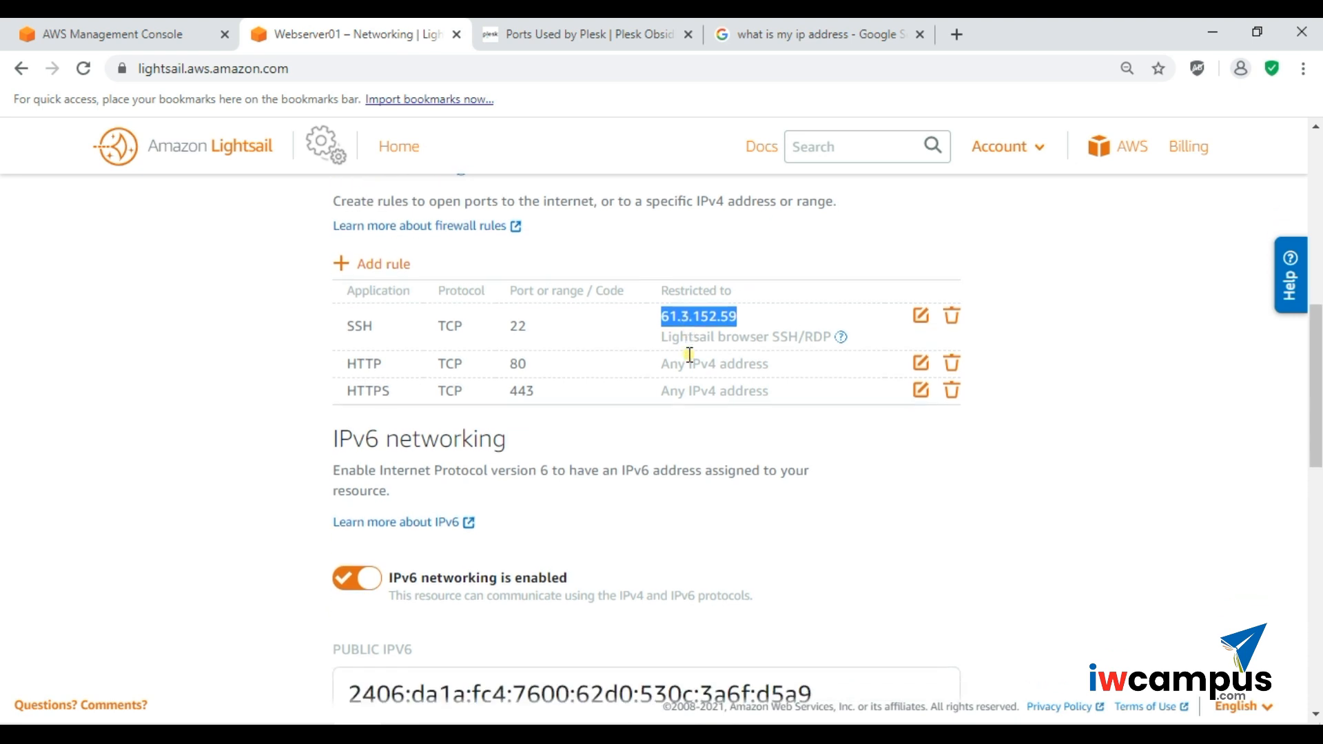
click(410, 265)
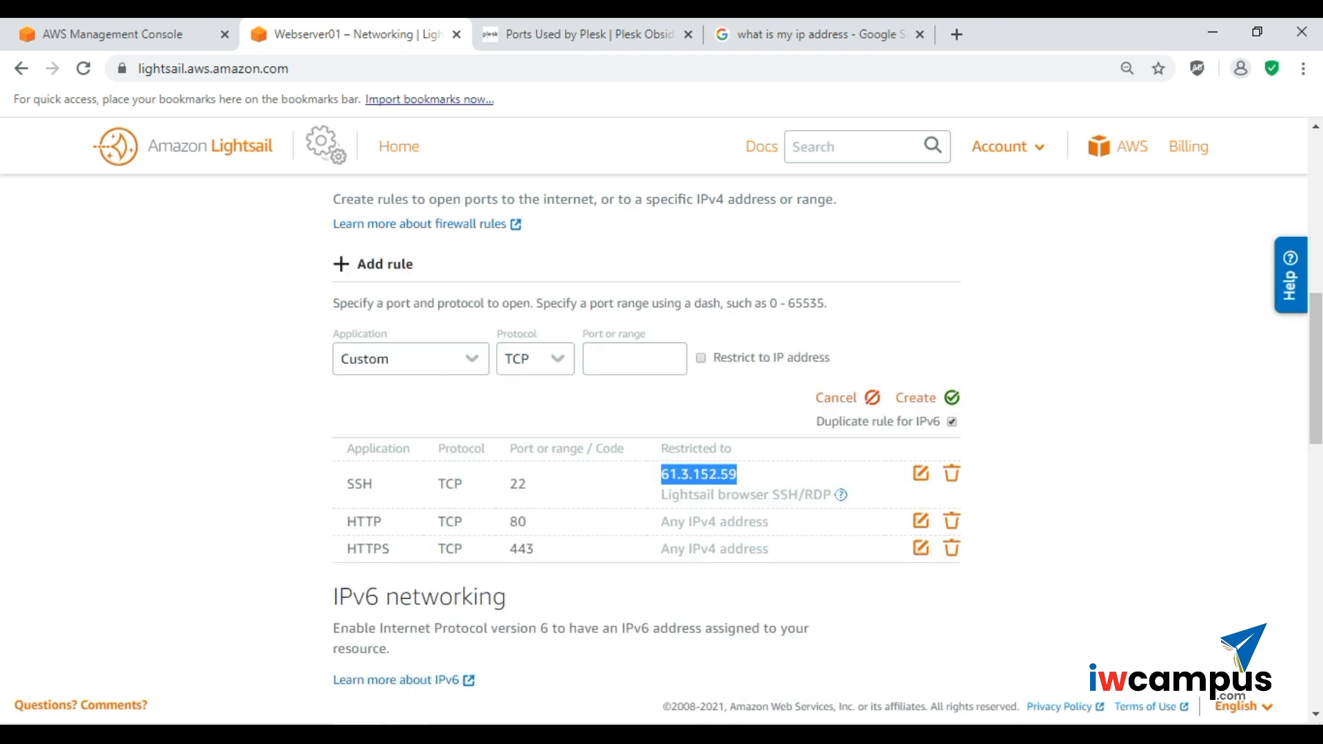
click(417, 735)
click(447, 319)
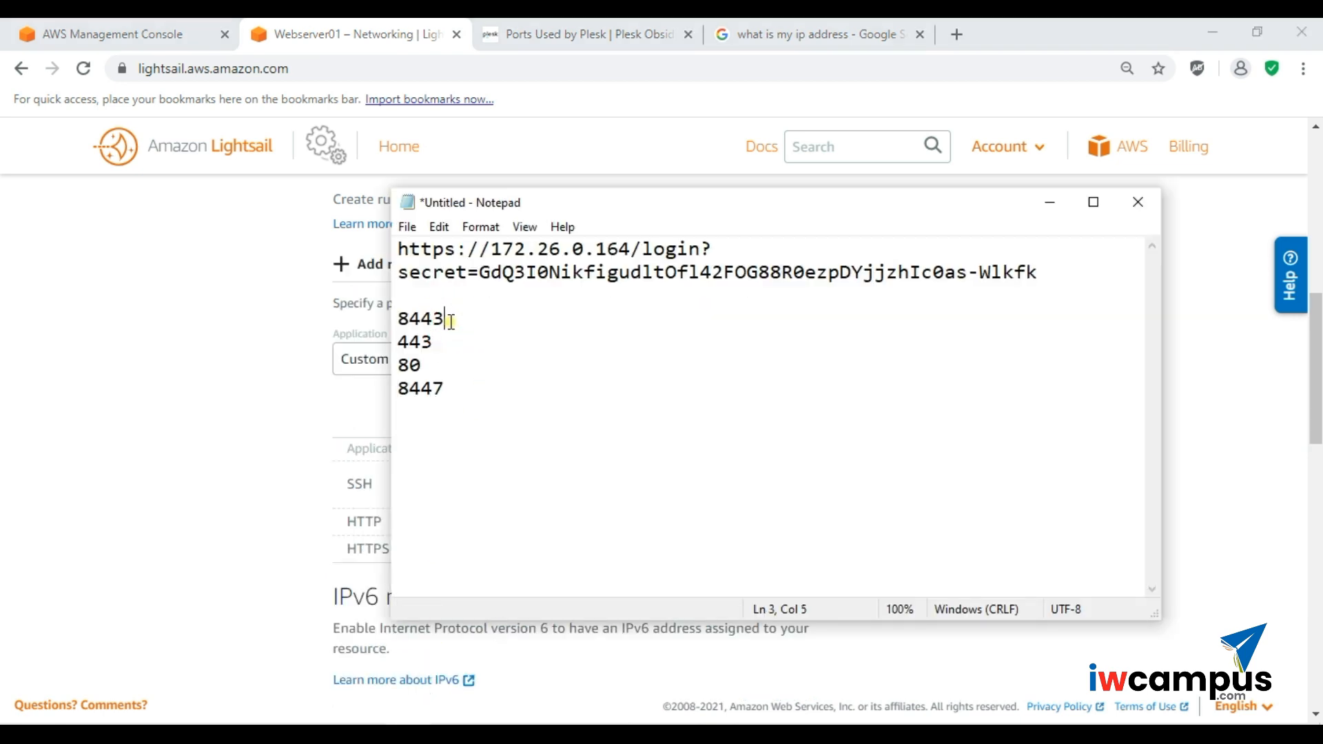
drag(400, 335, 435, 372)
key(Delete)
key(Delete)
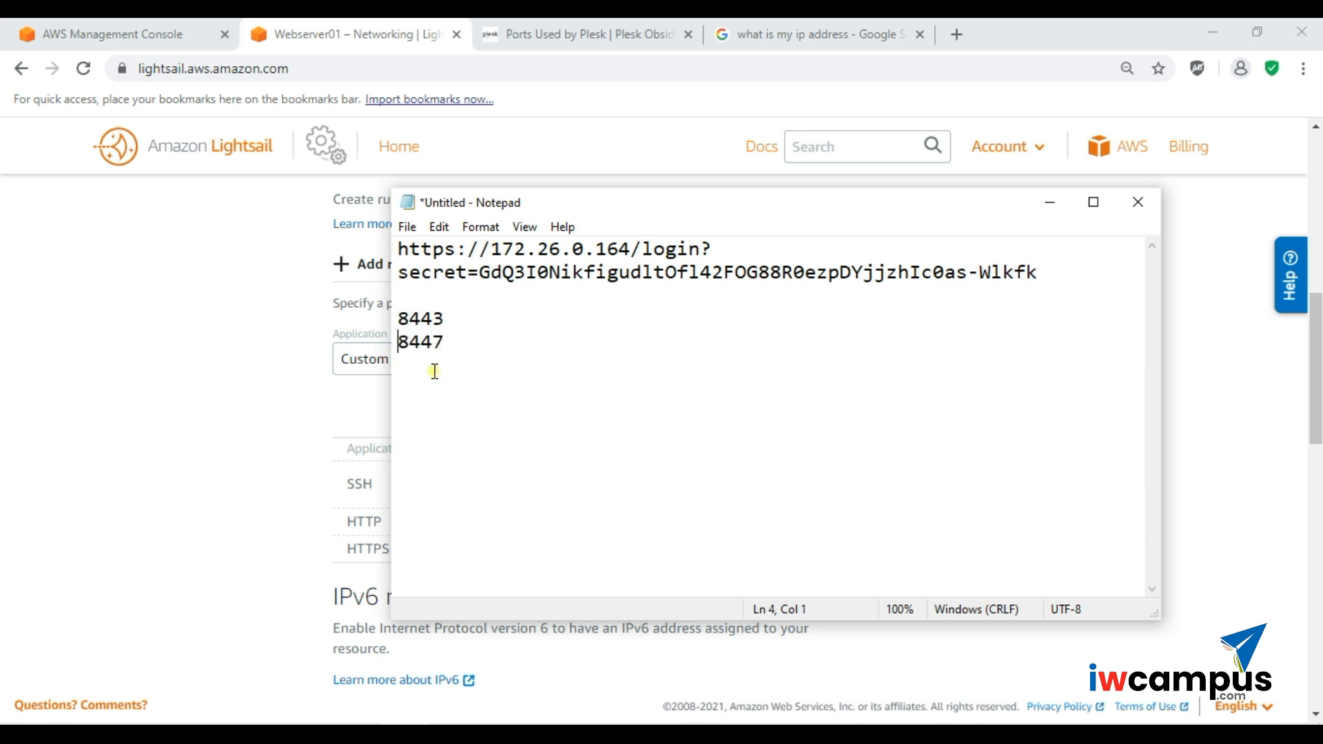
- Copy port 8443 from Notepad and create a custom TCP rule for it in Webserver01's IPv4 firewall
click(445, 318)
drag(444, 318, 394, 319)
key(ctrl+c)
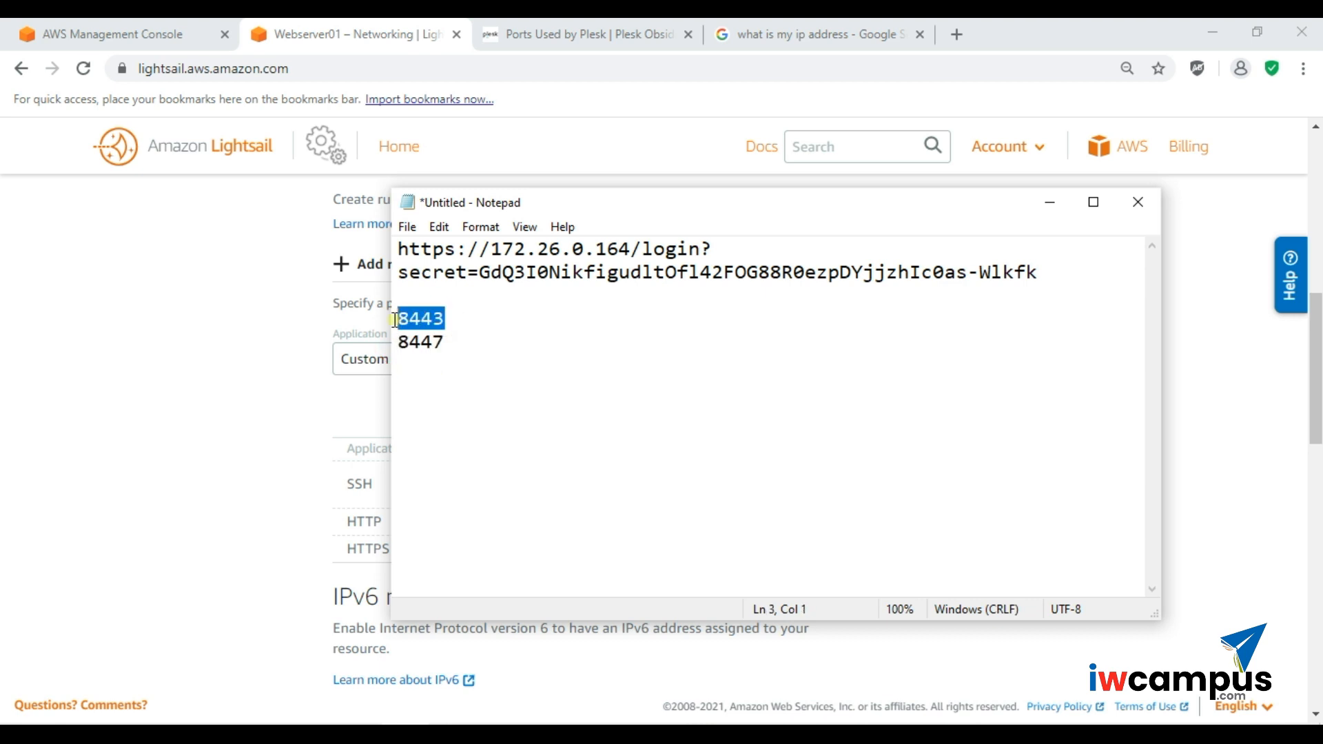
click(302, 411)
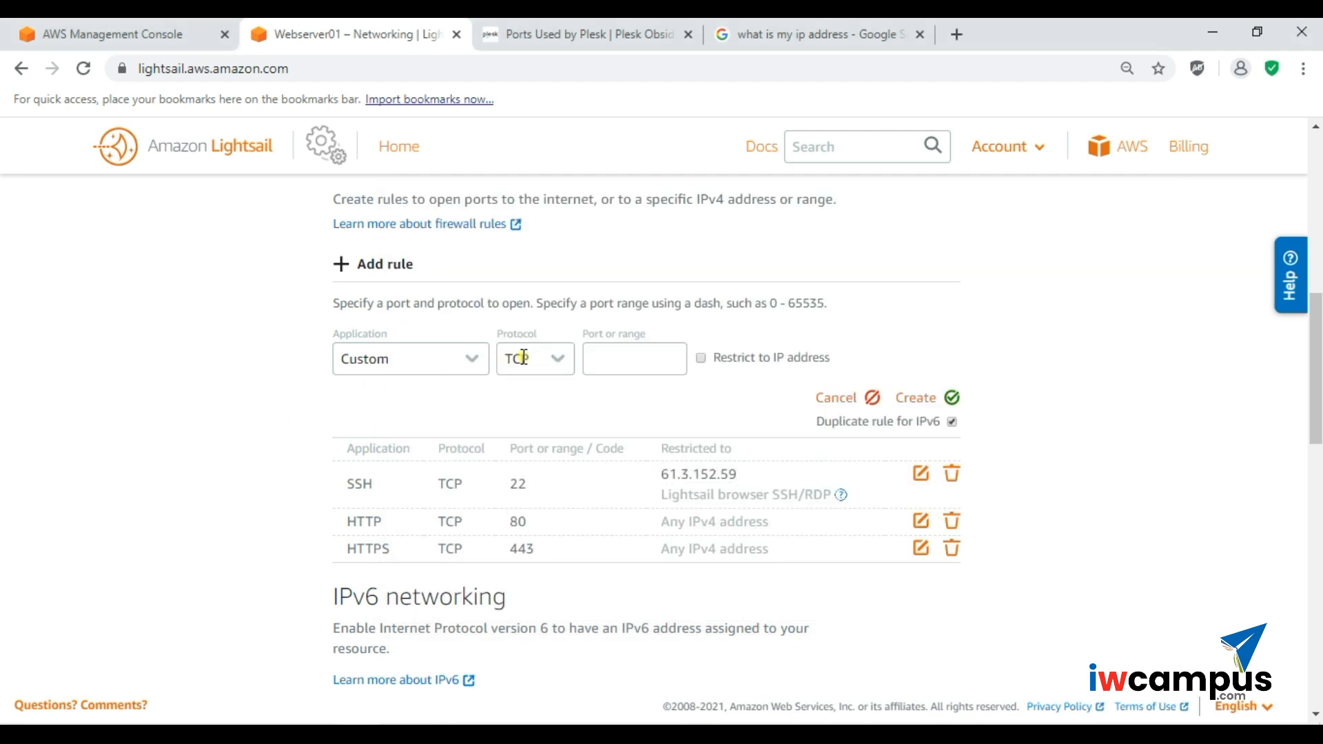
click(622, 361)
key(ctrl+v)
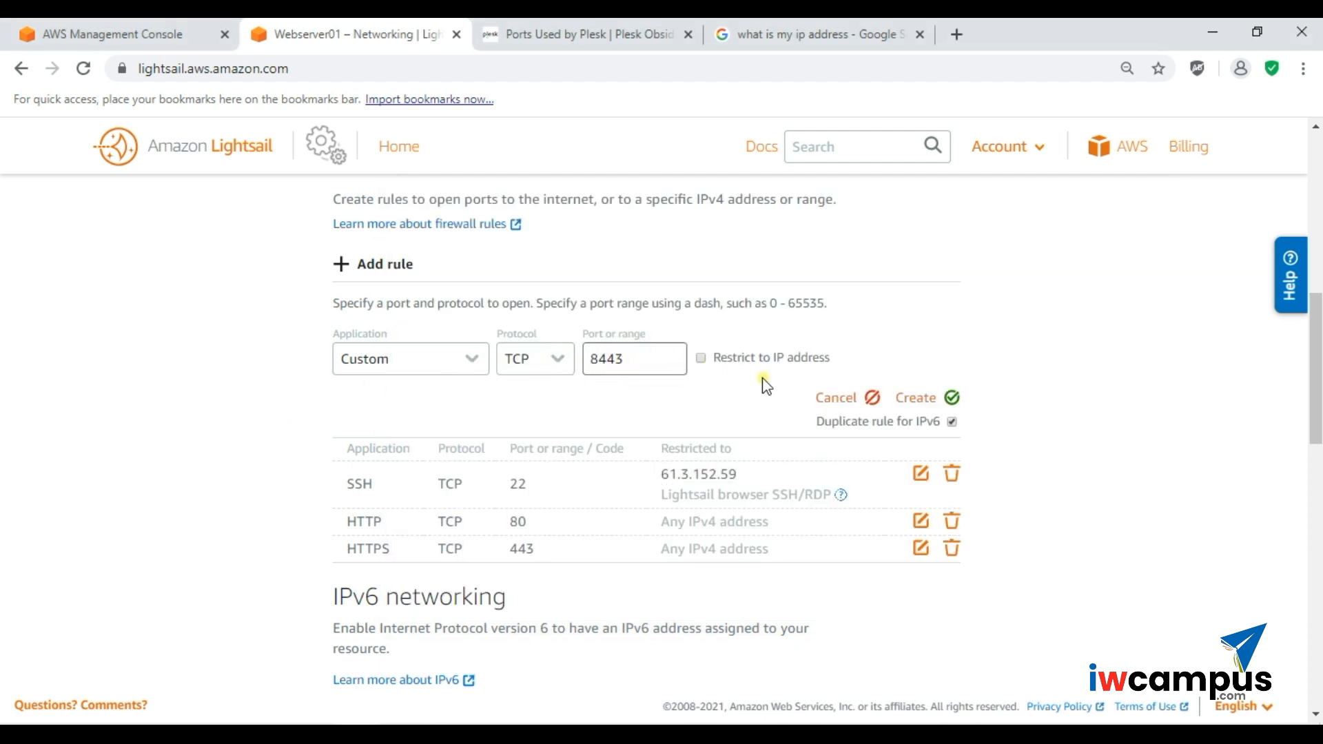
click(916, 397)
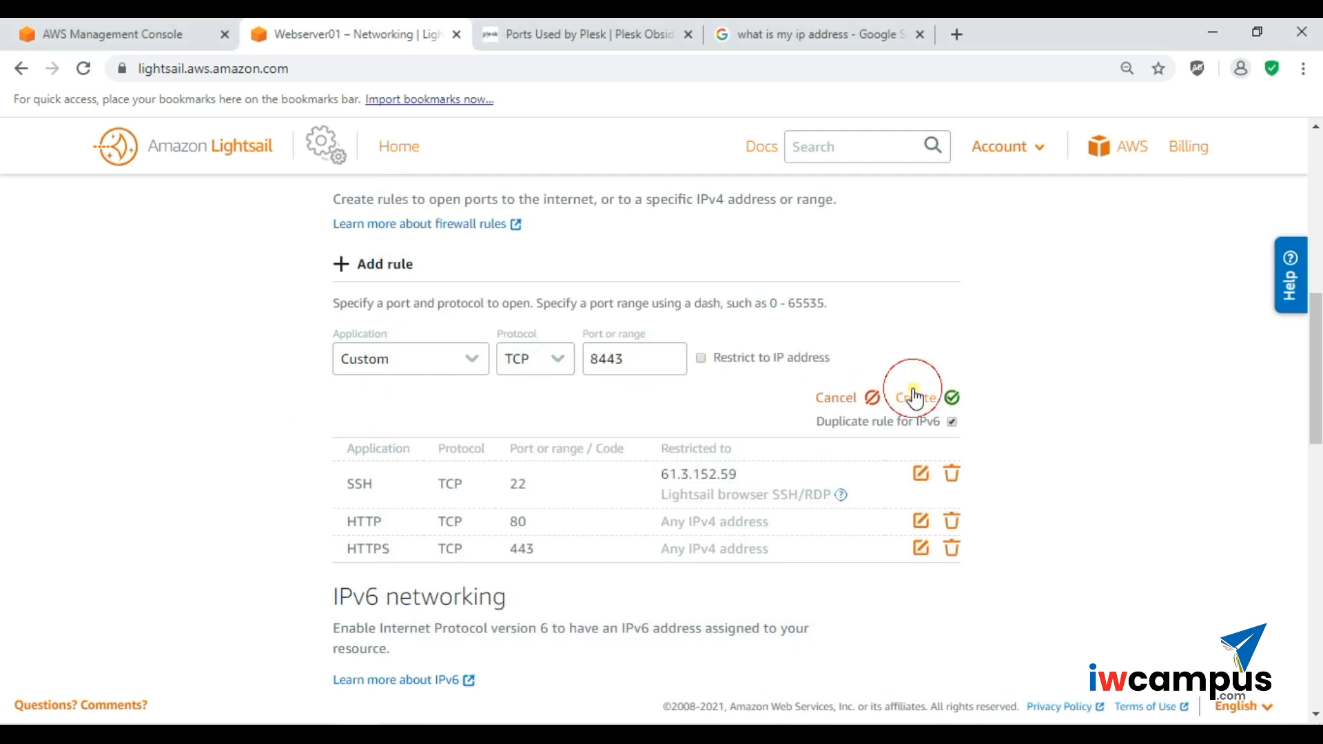
- Check port 8447 in Notepad and examine the HTTPS administrative interface port in the Plesk ports documentation
key(alt+Tab)
drag(445, 342, 384, 349)
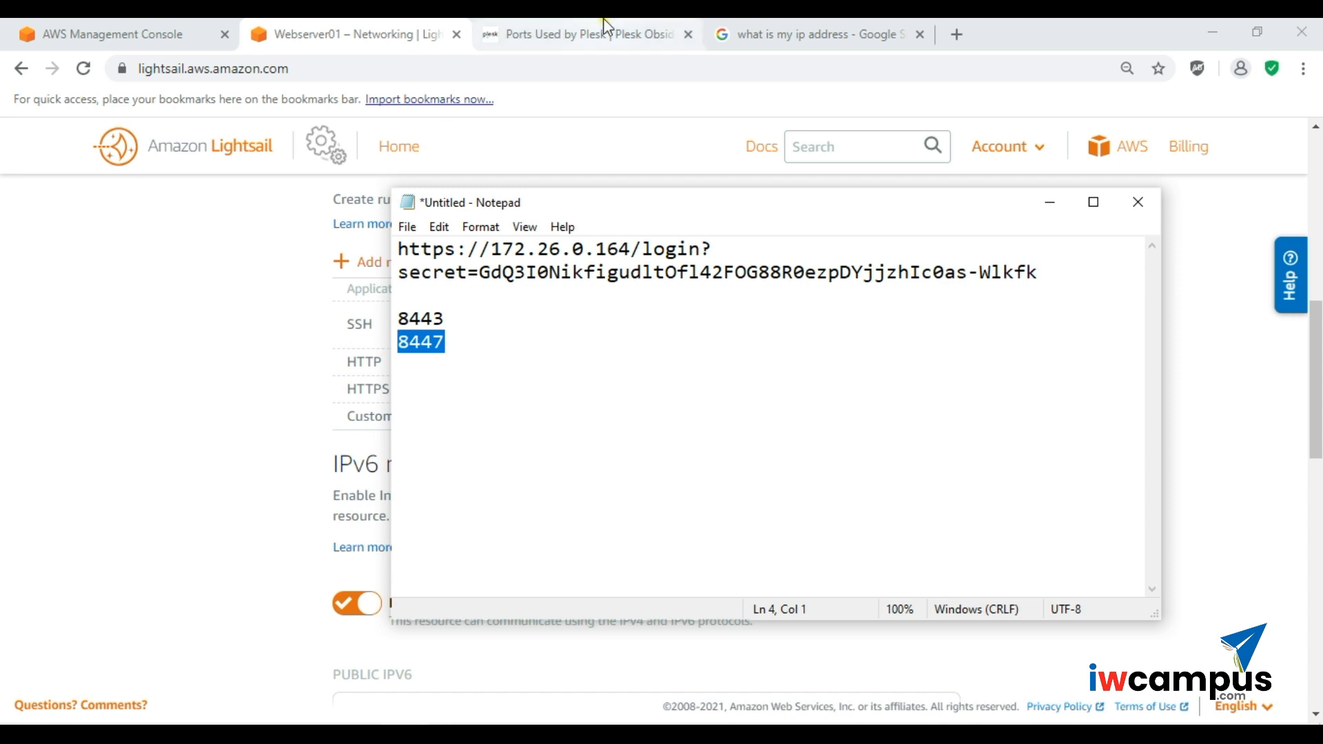
click(579, 34)
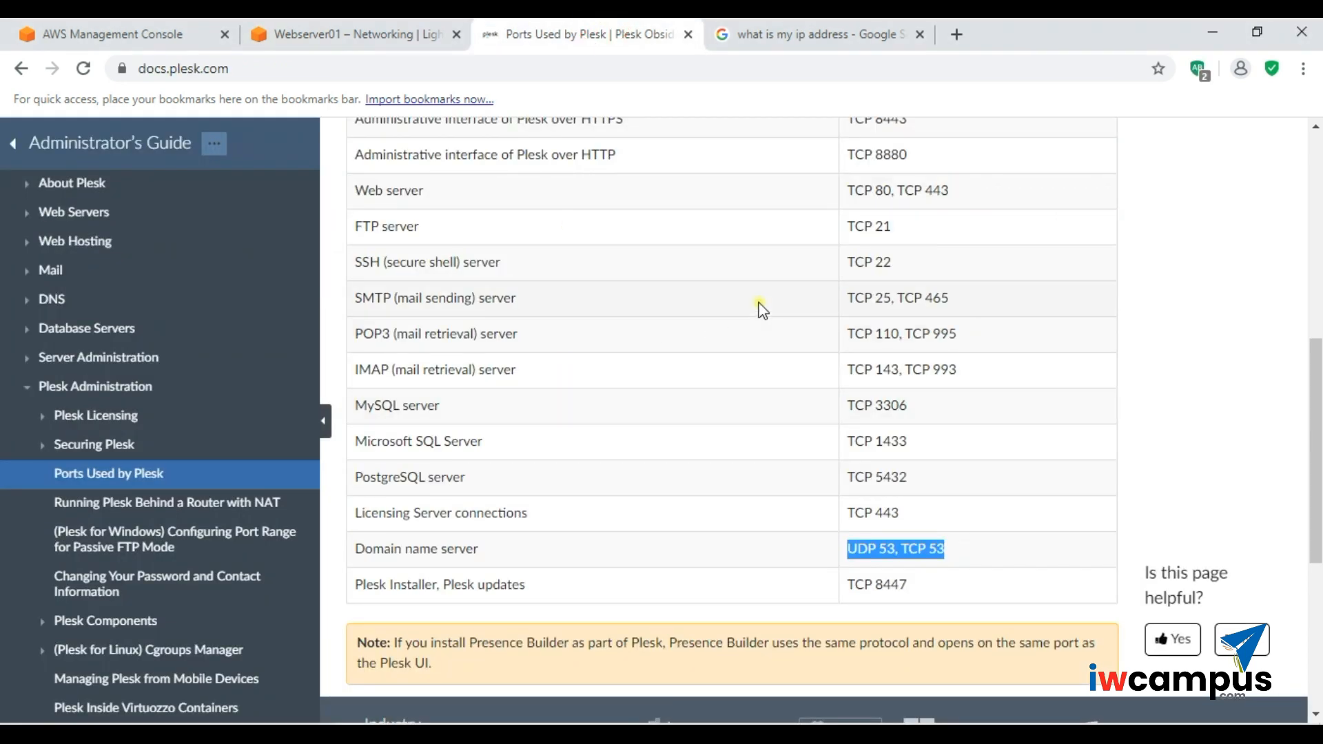
scroll(791, 387, up, 2)
drag(693, 282, 663, 290)
click(515, 295)
drag(907, 283, 856, 284)
- Examine the Plesk Installer and Plesk updates port entry in the ports table
scroll(856, 286, down, 1)
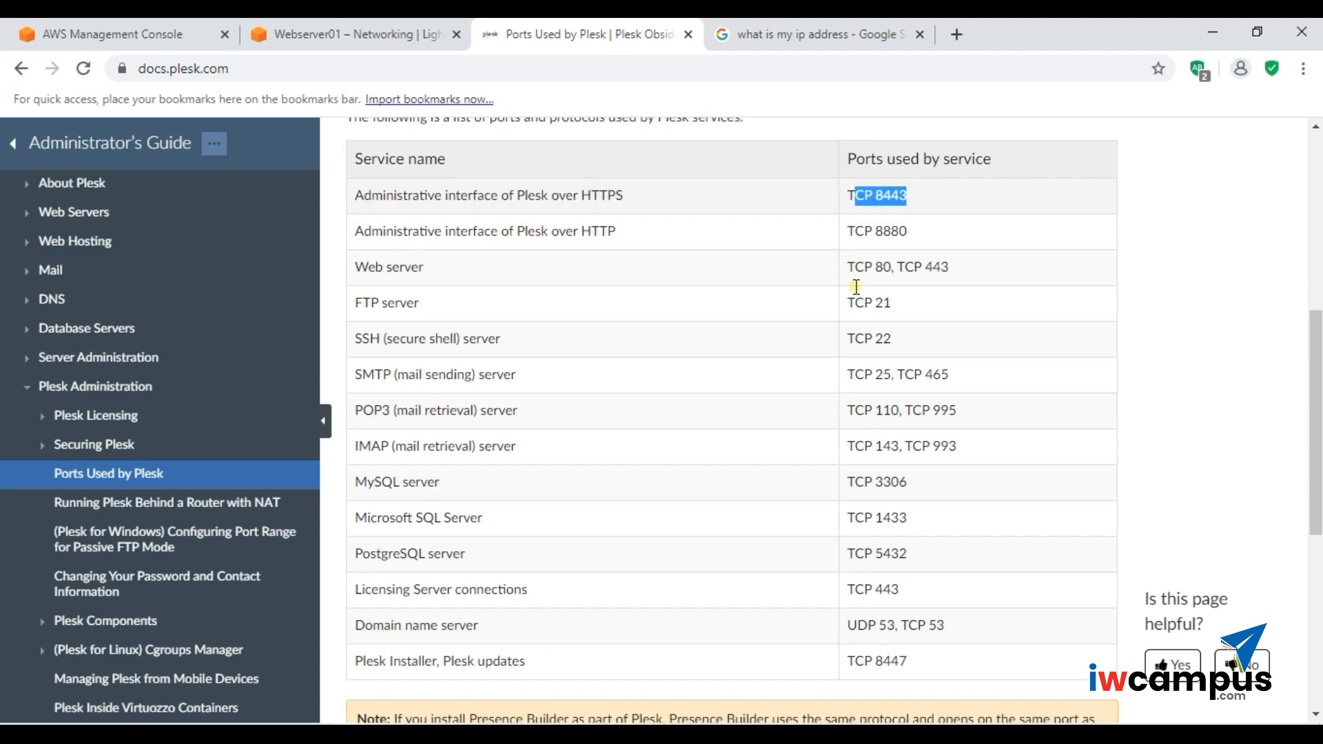
scroll(856, 286, down, 1)
scroll(855, 287, down, 1)
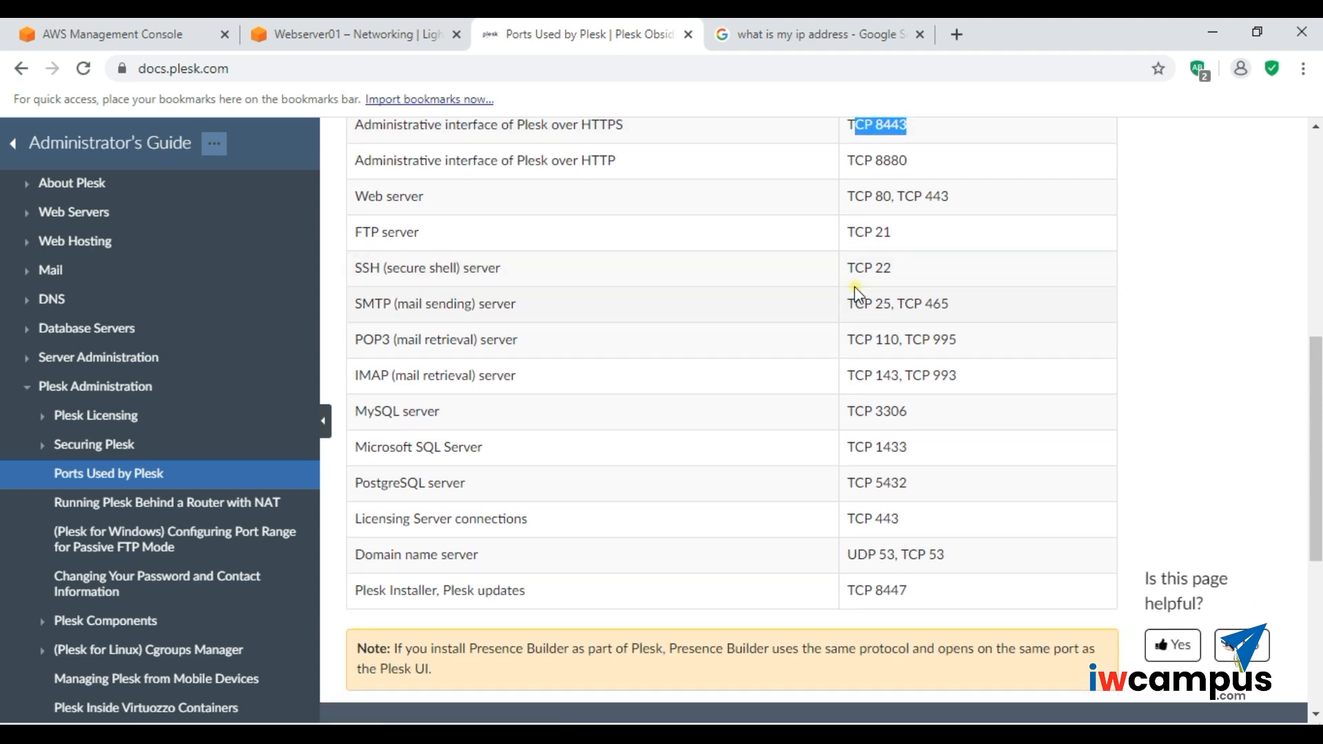
scroll(854, 287, down, 1)
drag(552, 526, 353, 536)
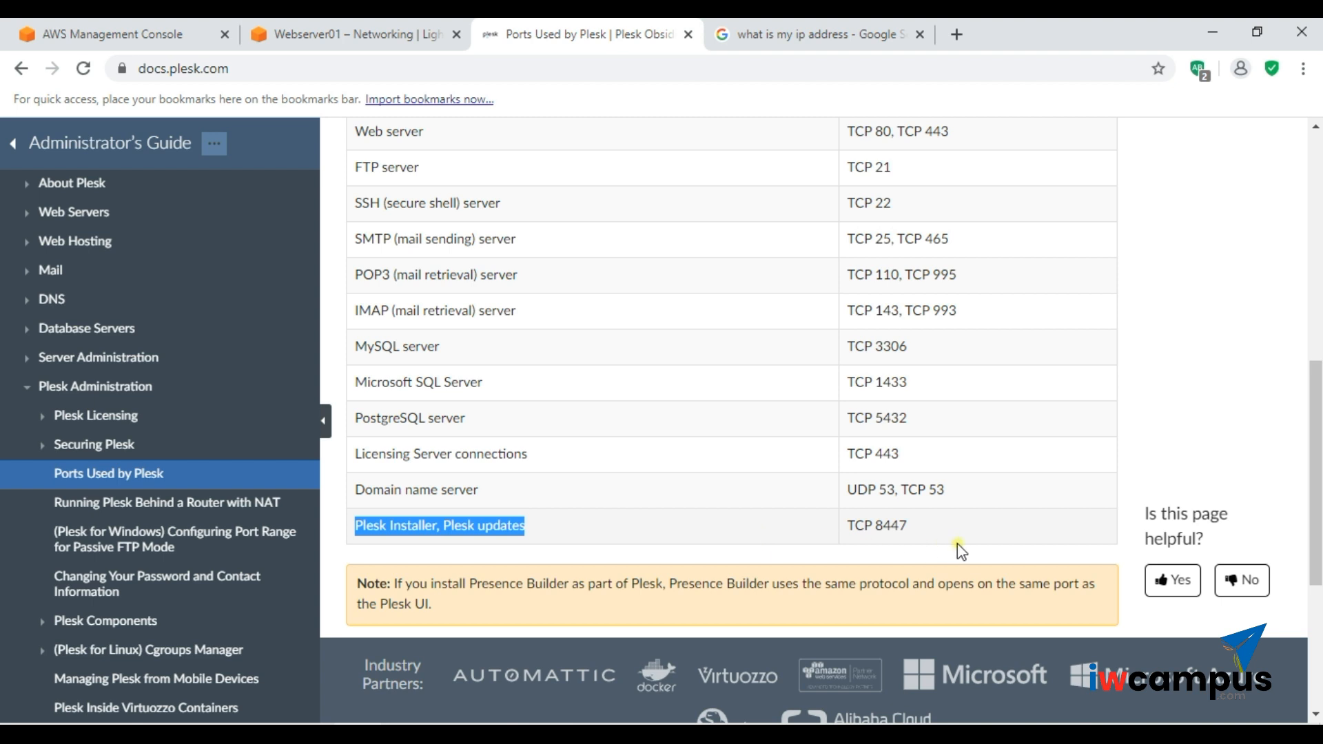
drag(908, 534, 881, 534)
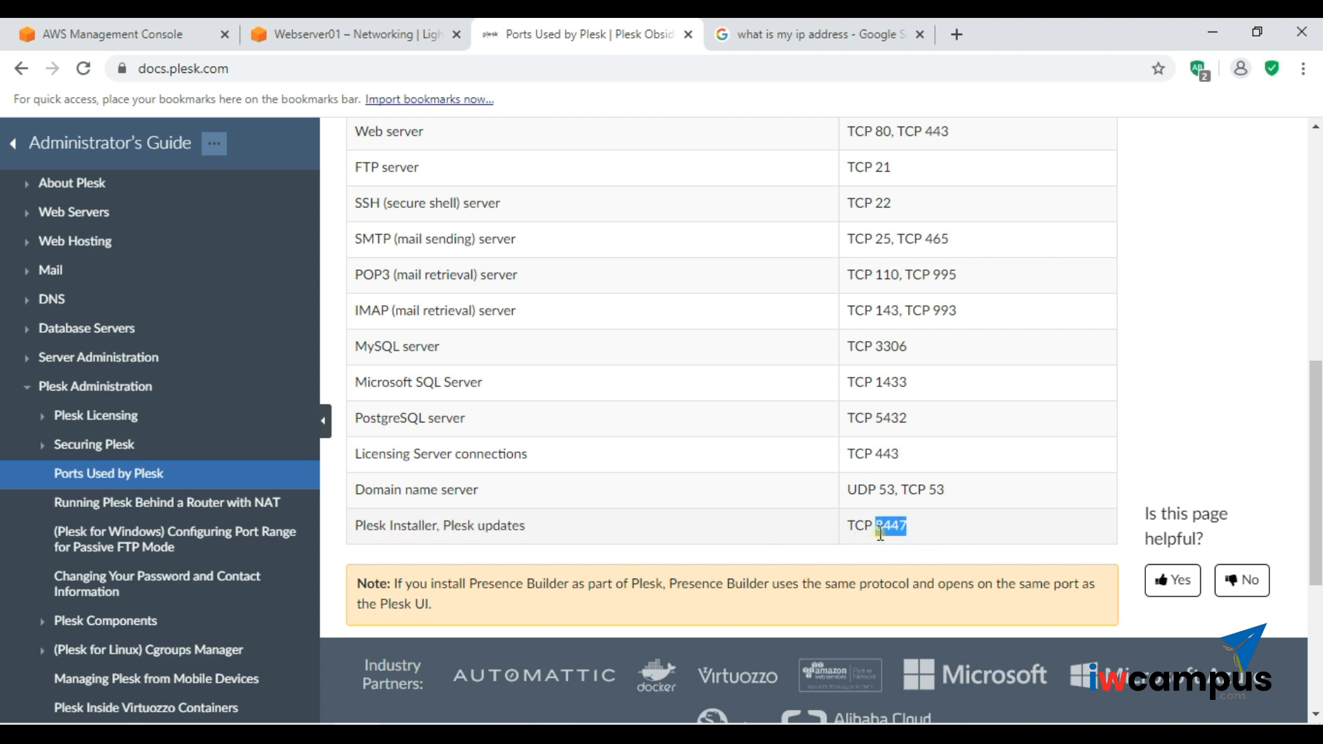
click(880, 534)
drag(878, 534, 908, 532)
click(875, 534)
- Return to Webserver01's networking page, create a custom TCP rule for port 8447, and review the IPv4 and IPv6 firewall sections
click(379, 34)
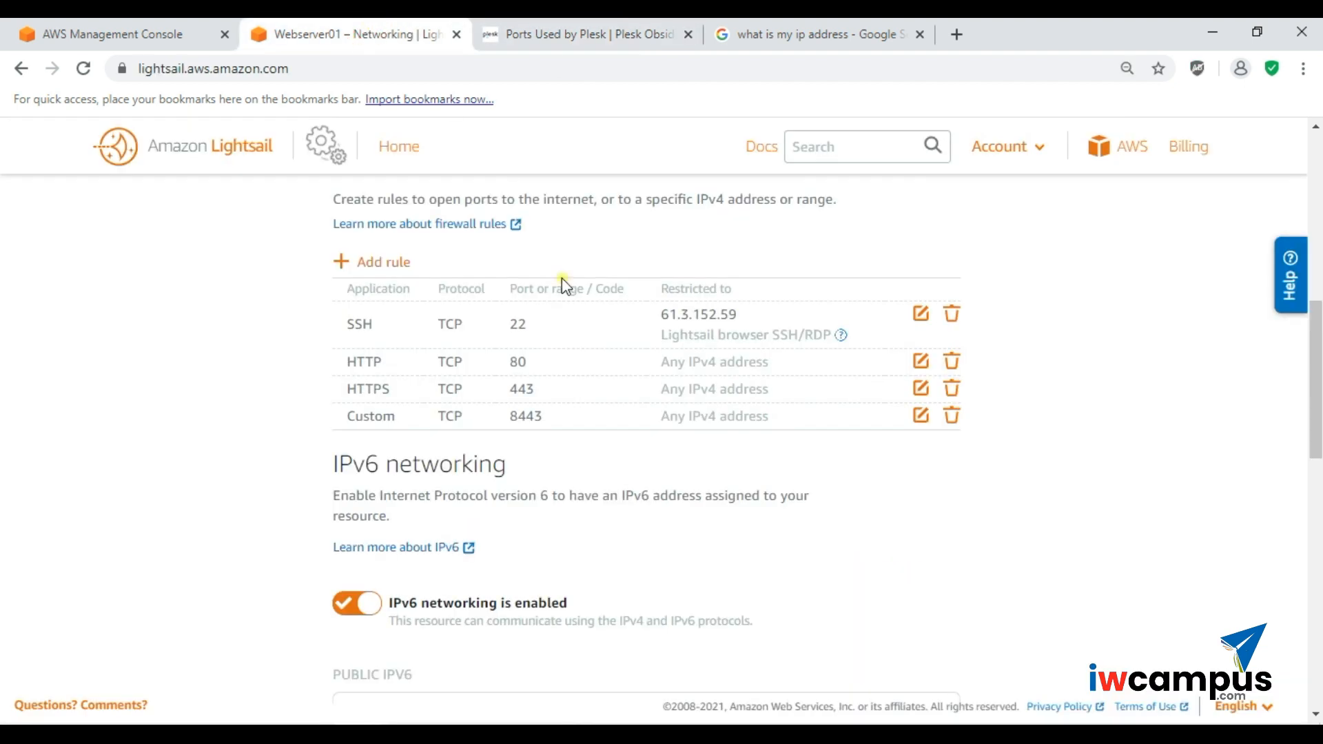
click(401, 265)
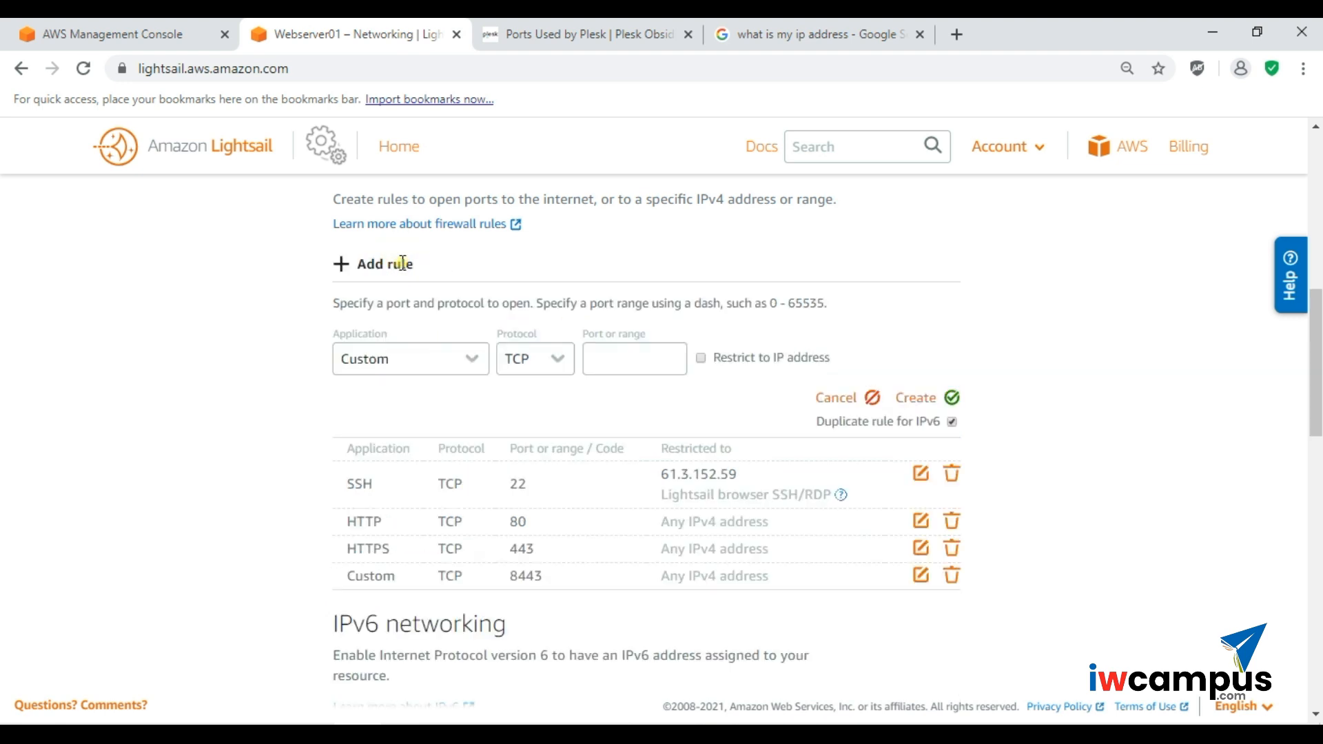
click(627, 353)
text(8447)
click(949, 401)
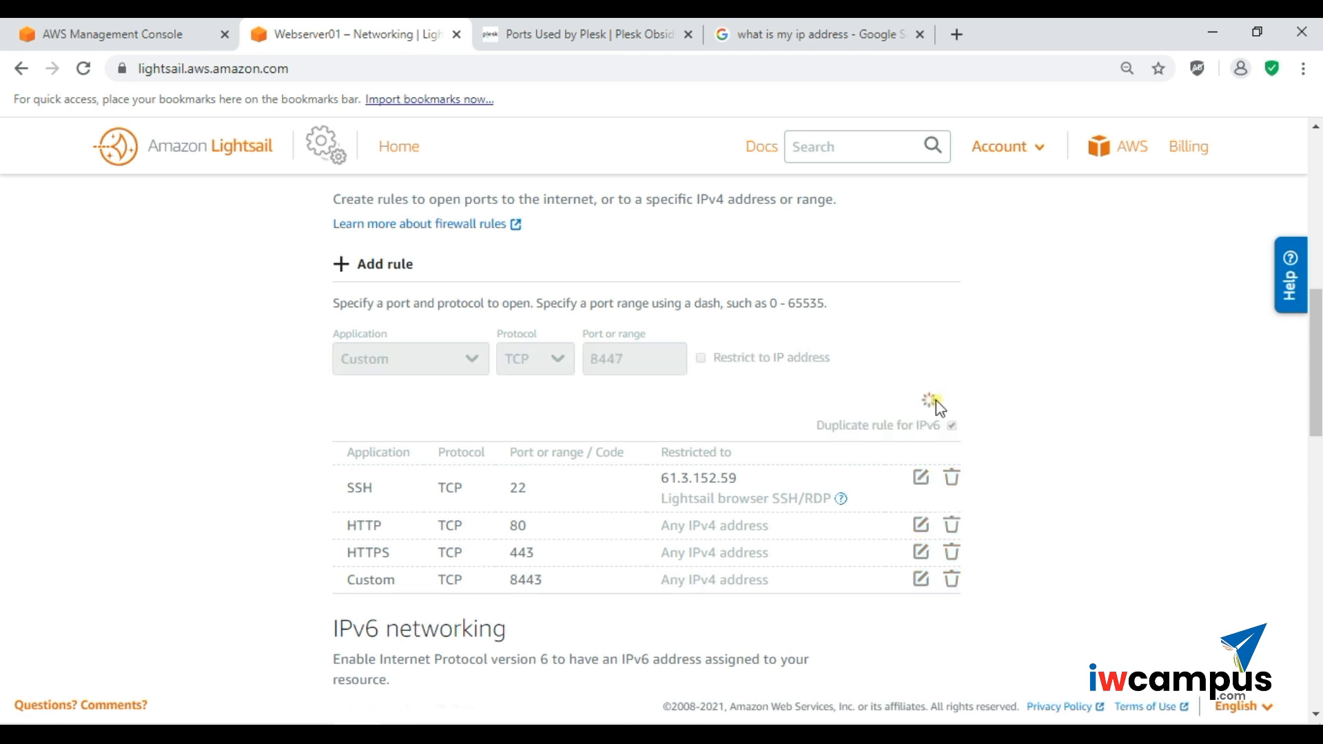
scroll(1025, 359, down, 1)
scroll(1025, 359, up, 2)
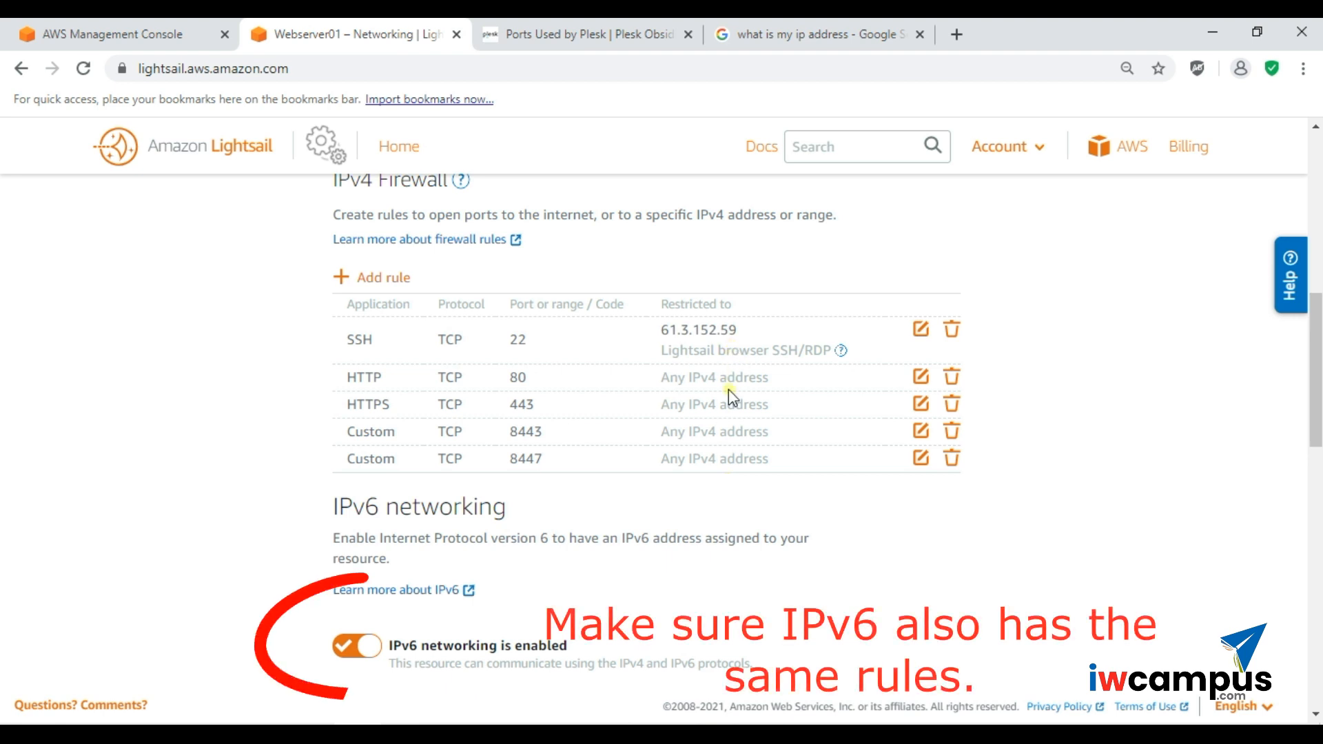
scroll(733, 446, down, 4)
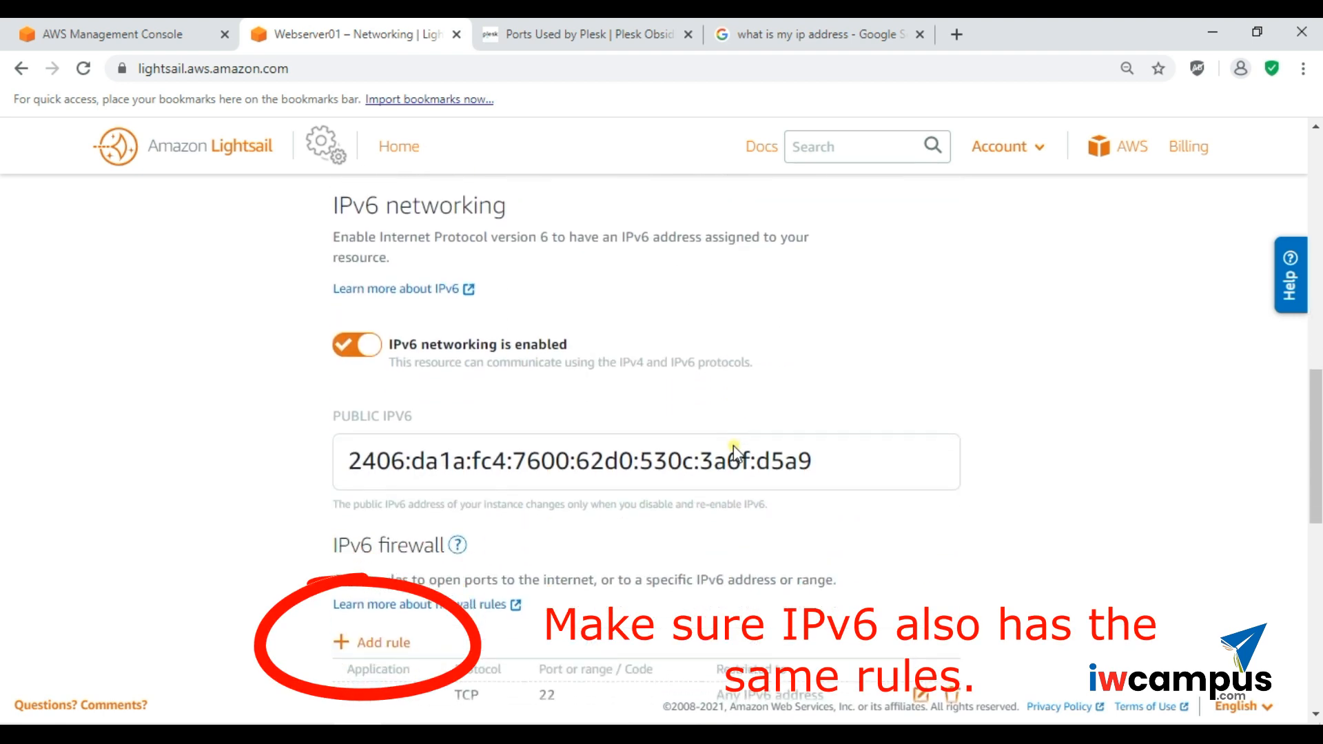
scroll(735, 445, up, 5)
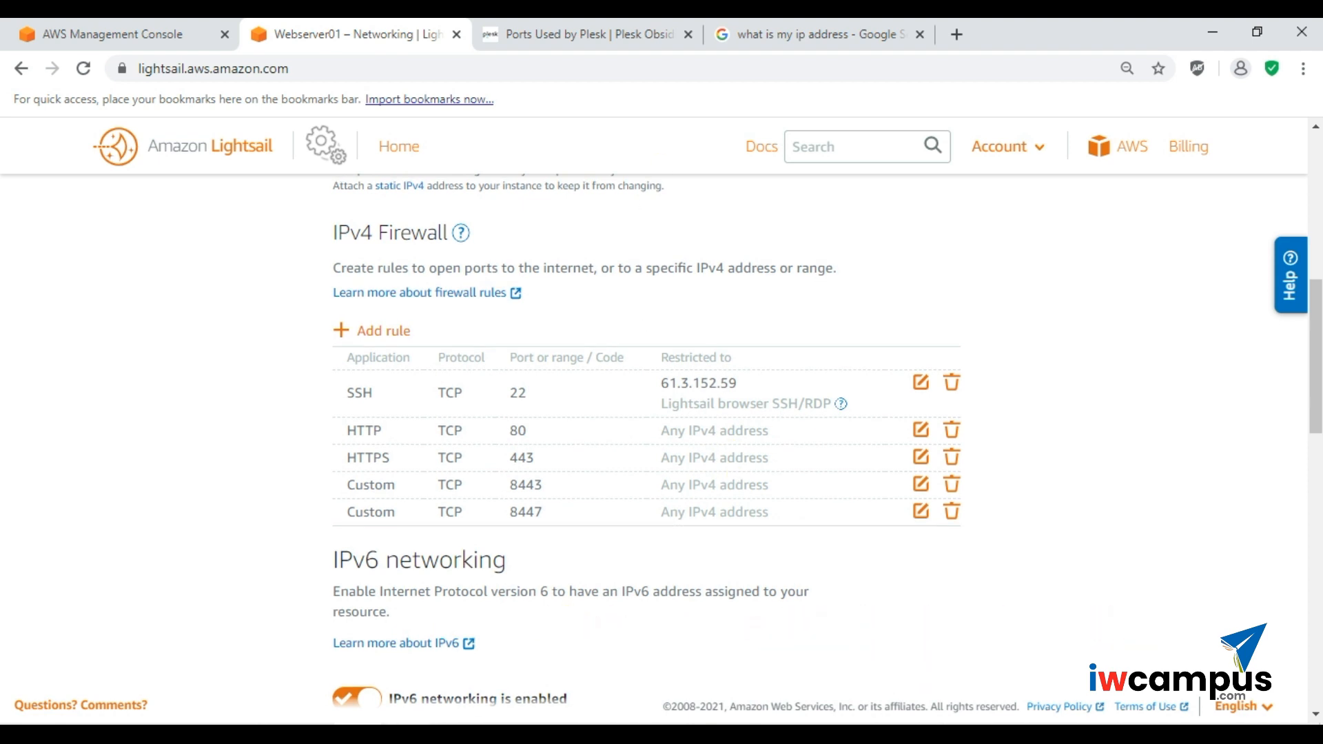
- Copy the Plesk login URL with its secret token from Notepad into the IP search tab's address field, and return to Notepad
key(alt+Tab)
drag(399, 249, 1059, 272)
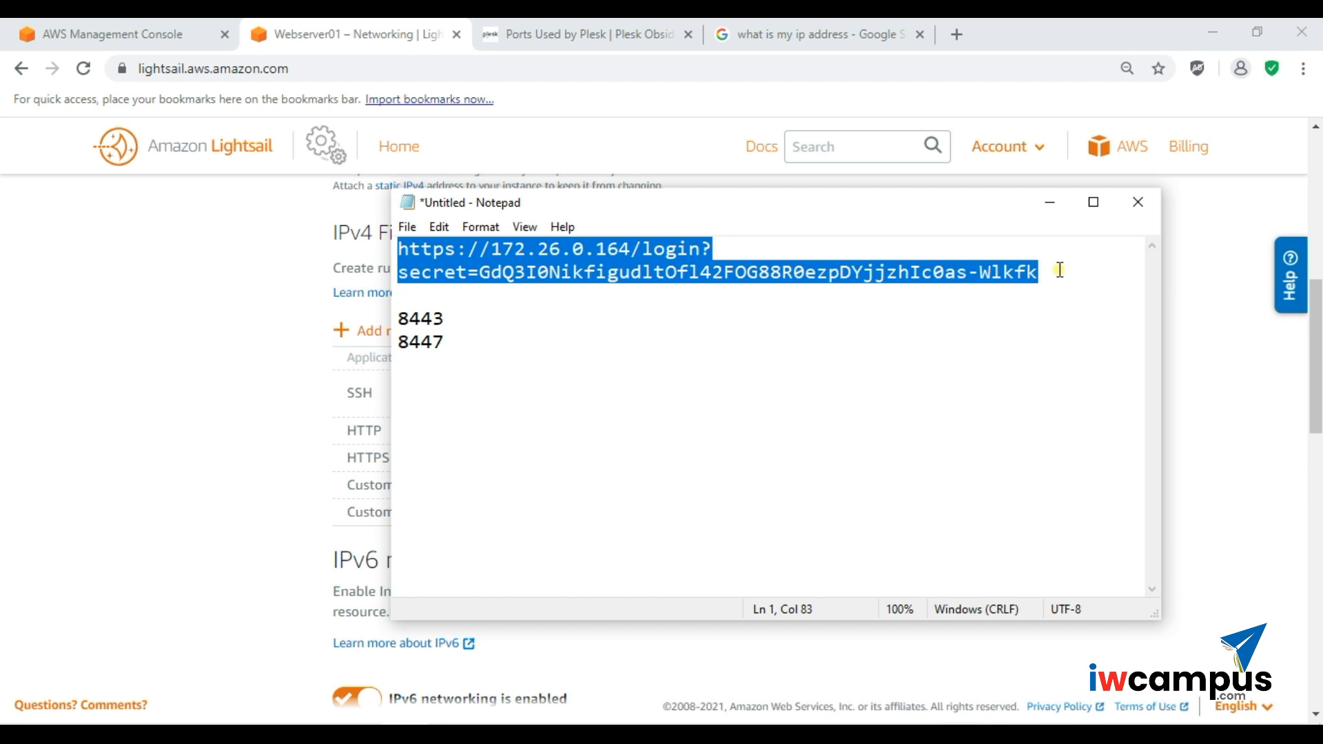
key(ctrl+c)
click(879, 28)
click(774, 68)
key(ctrl+v)
click(901, 372)
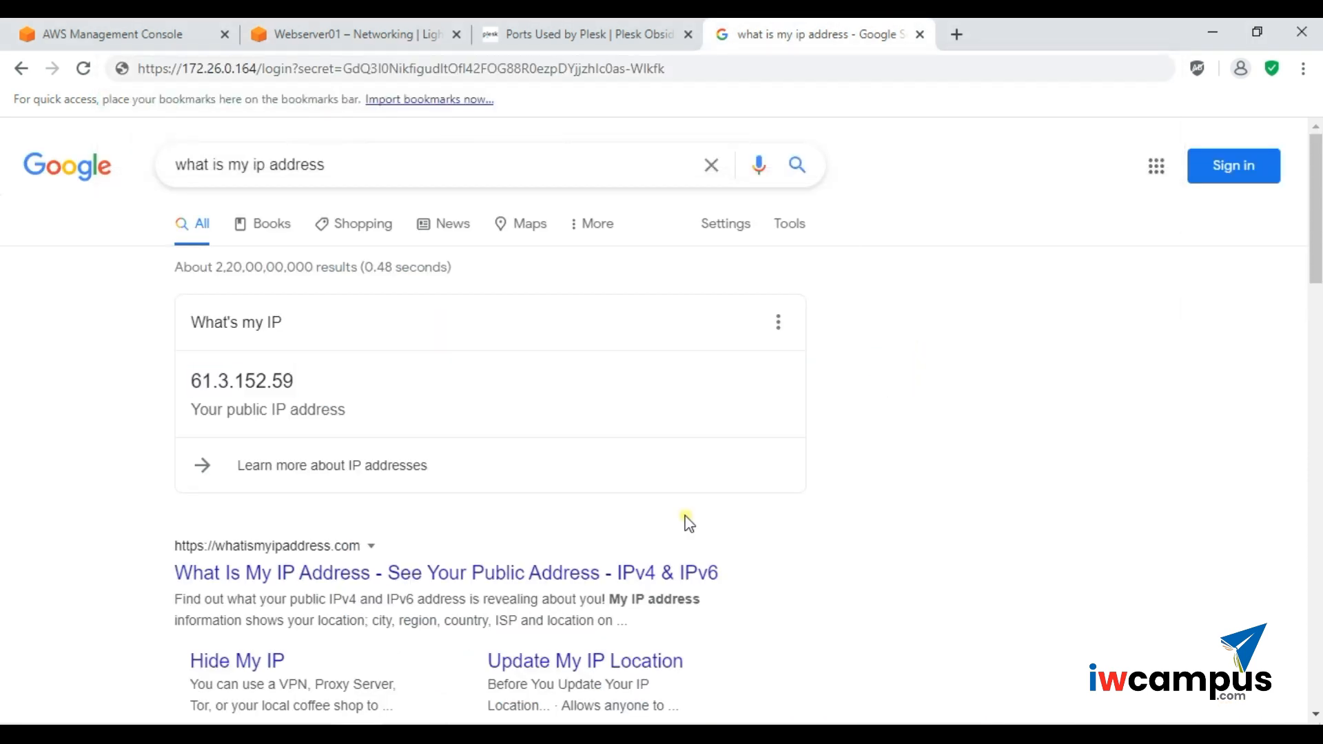
click(406, 734)
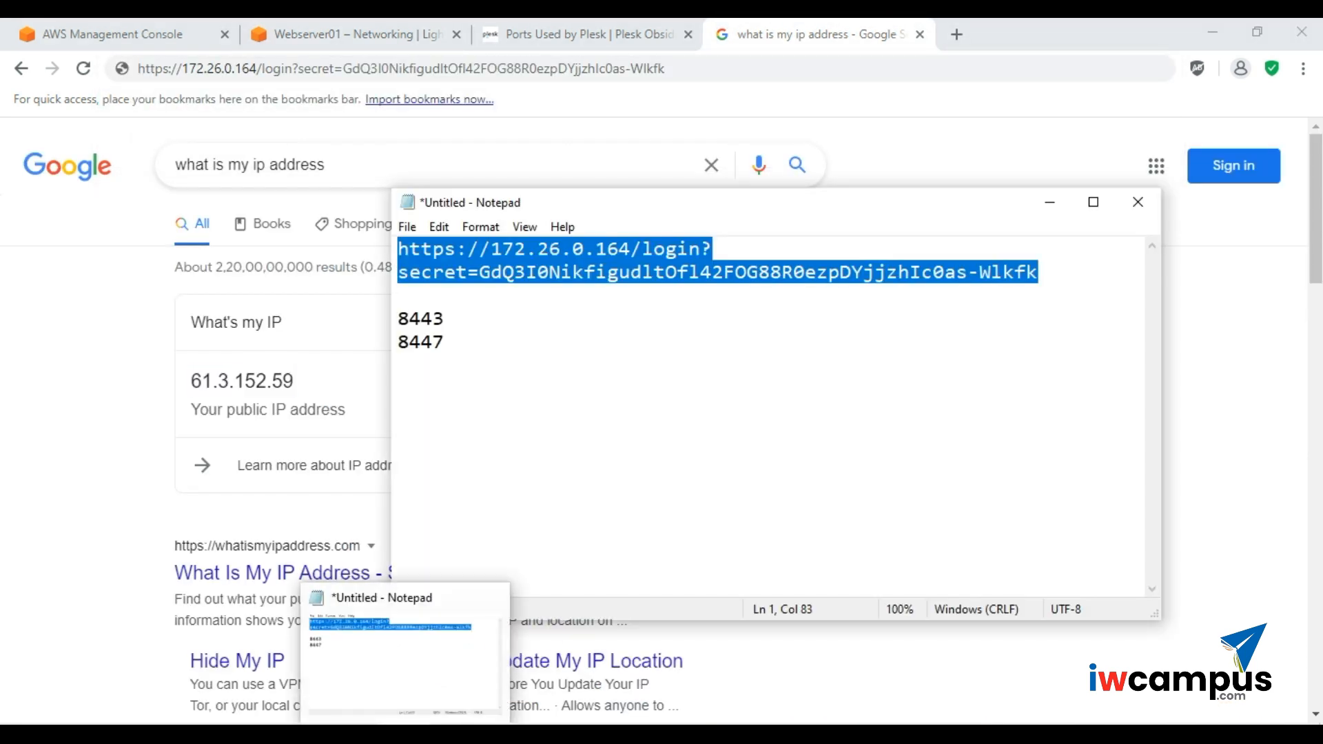
- Replace the private IP in Notepad's Plesk login URL with Webserver01's public IP 15.206.74.19, copied from its Lightsail page
click(406, 734)
click(365, 27)
scroll(500, 305, up, 9)
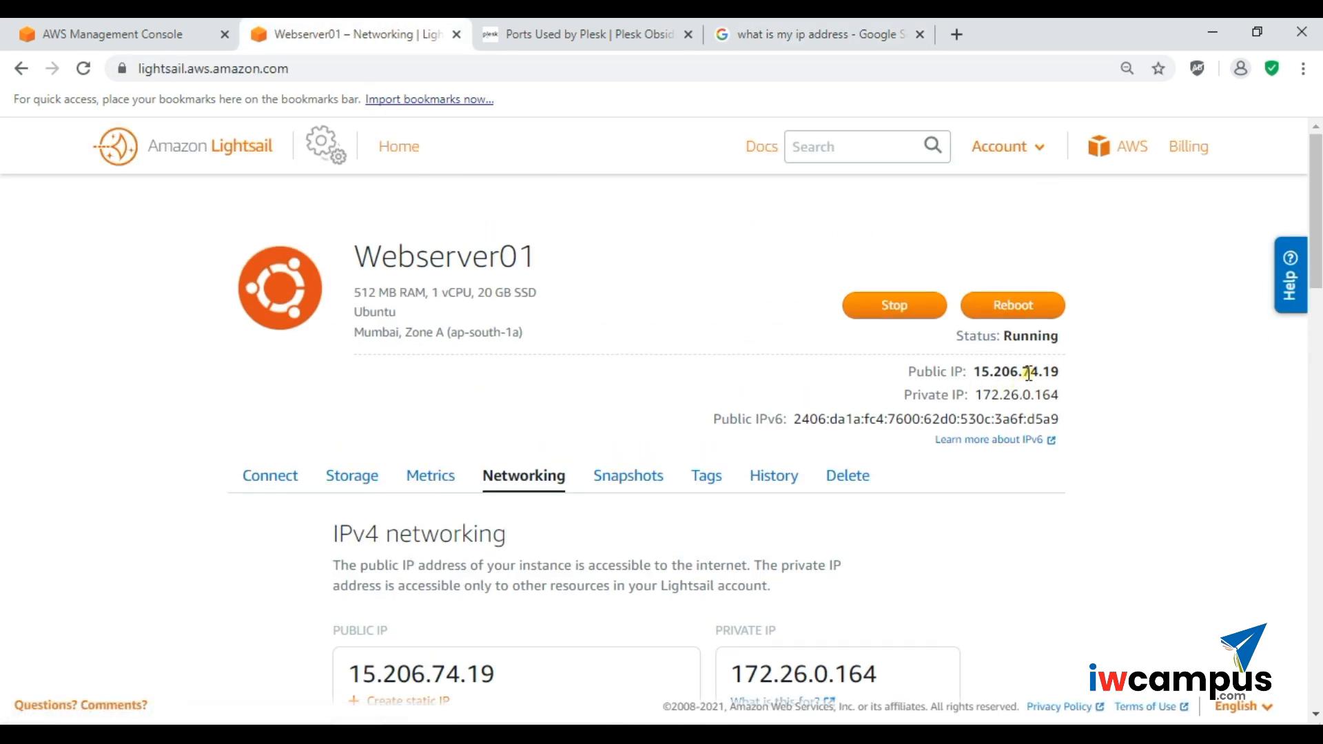
double_click(1028, 372)
key(ctrl+c)
key(alt+Tab)
key(ctrl+v)
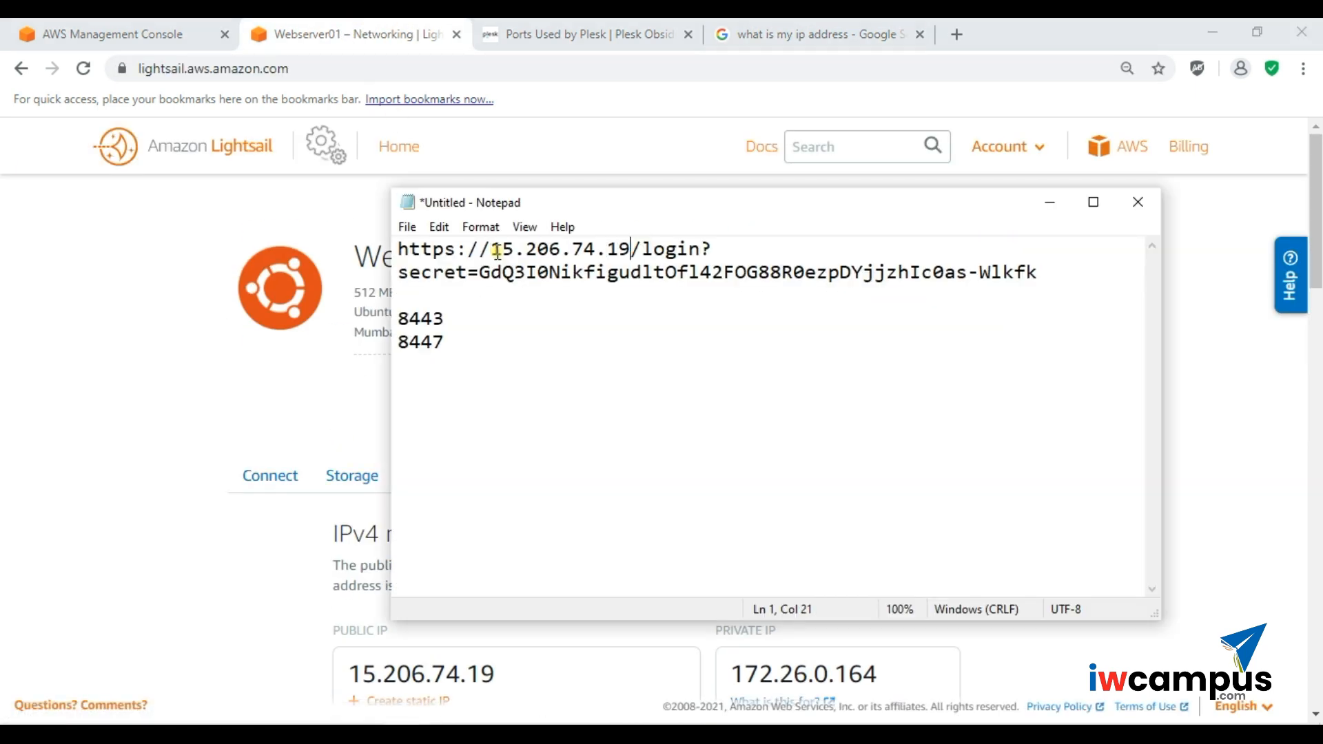
- Copy the updated login URL with its secret token from Notepad and open it in the IP search tab
drag(400, 250, 1048, 277)
click(866, 30)
click(800, 87)
click(778, 80)
key(ctrl+v)
key(Return)
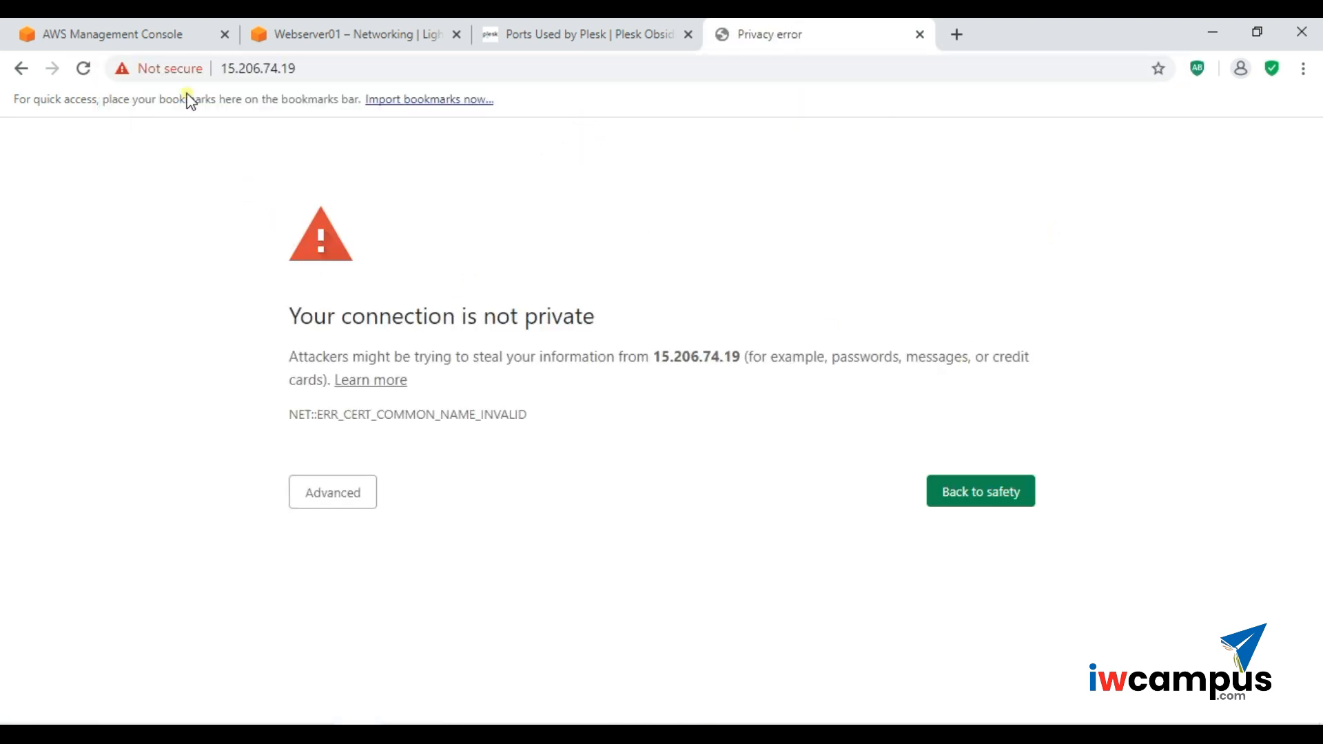
- Proceed past the certificate warning for 15.206.74.19 and accept all cookies on the Plesk setup page
click(350, 498)
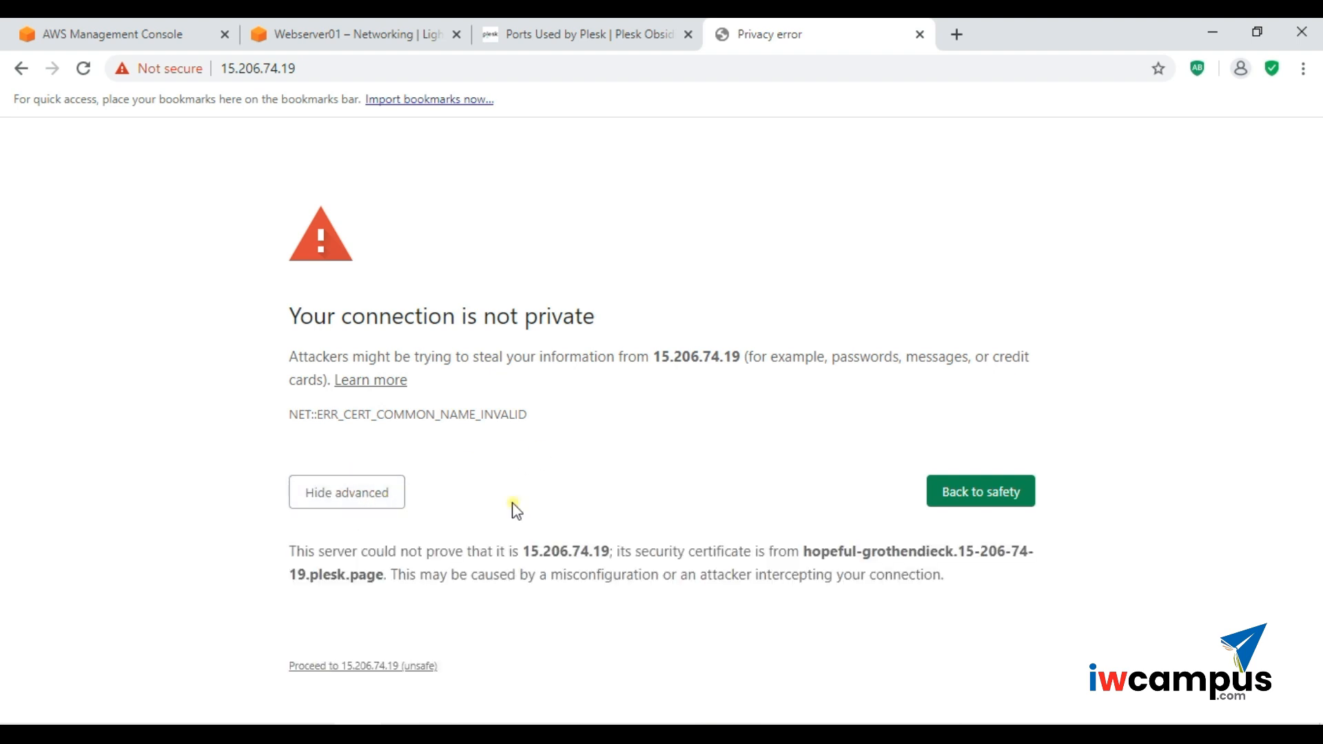
click(380, 666)
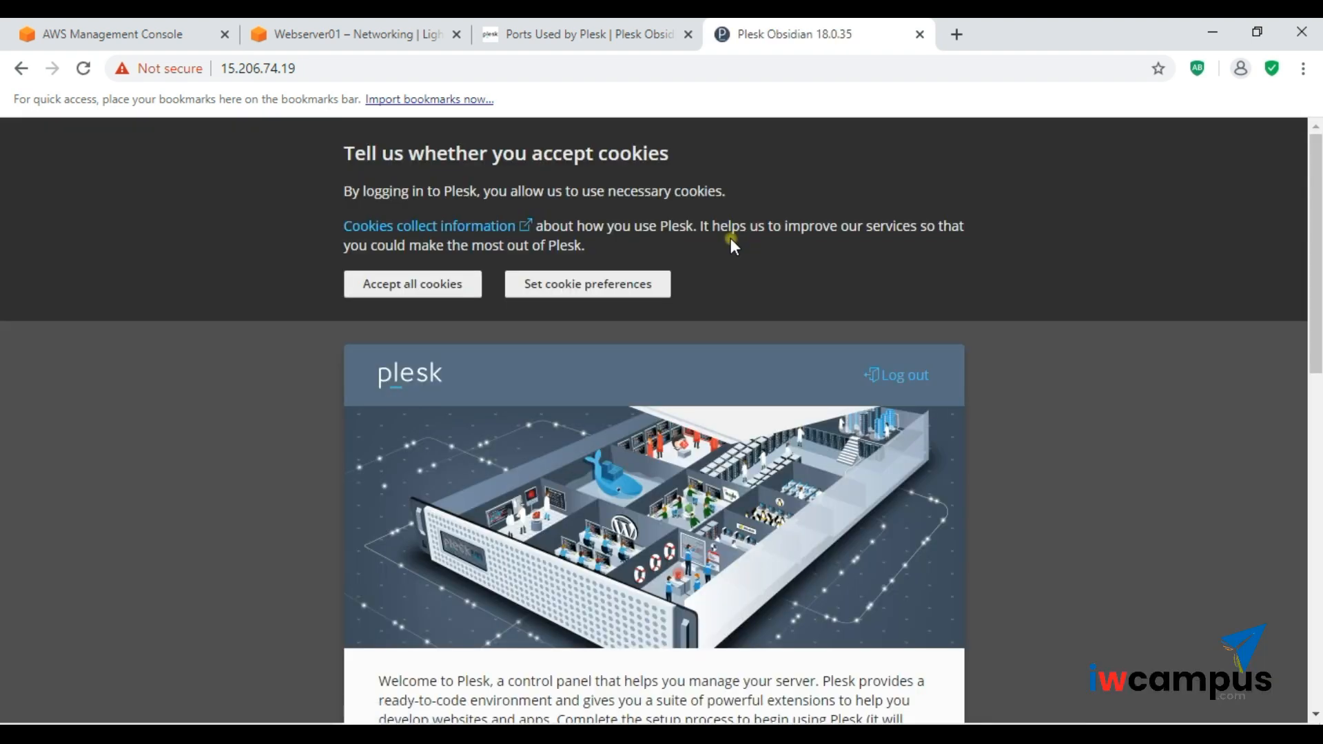
click(413, 290)
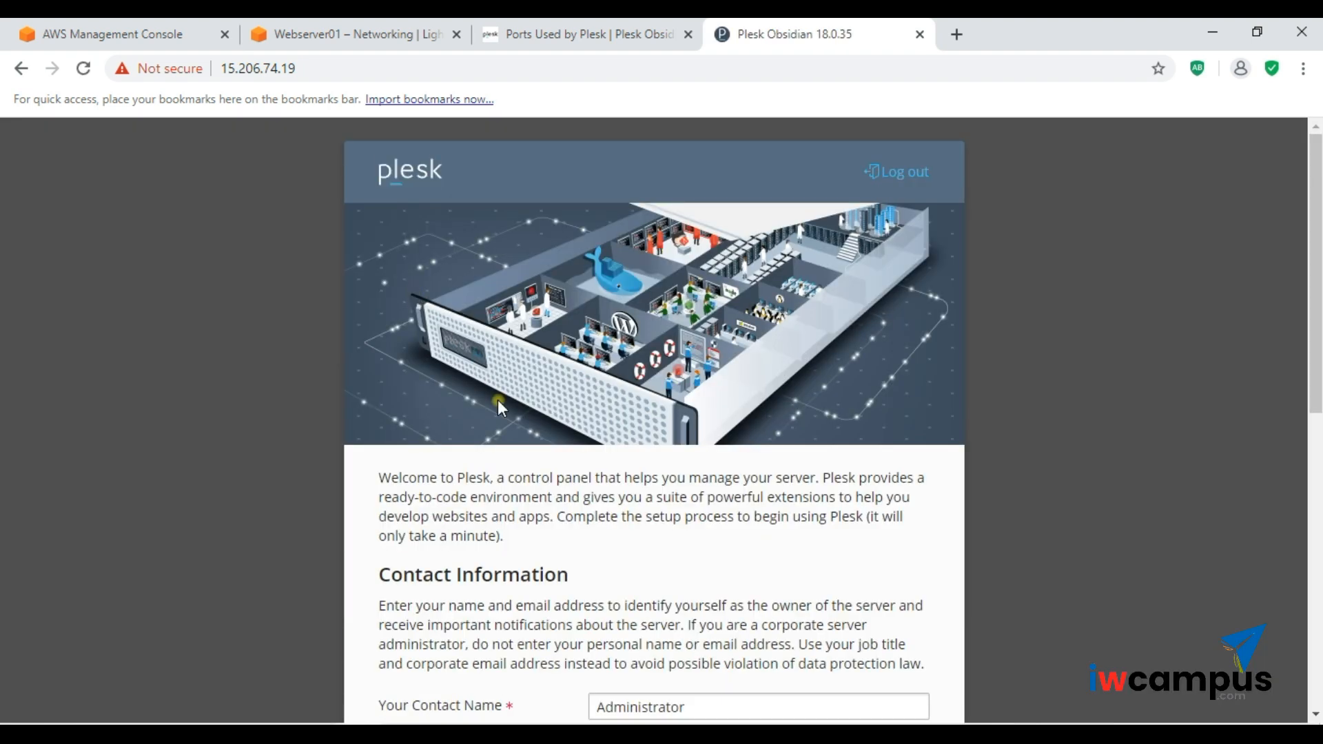
- Review the contact information fields of the Plesk setup form, generate a strong admin password and reveal it
scroll(496, 399, down, 5)
scroll(500, 400, down, 4)
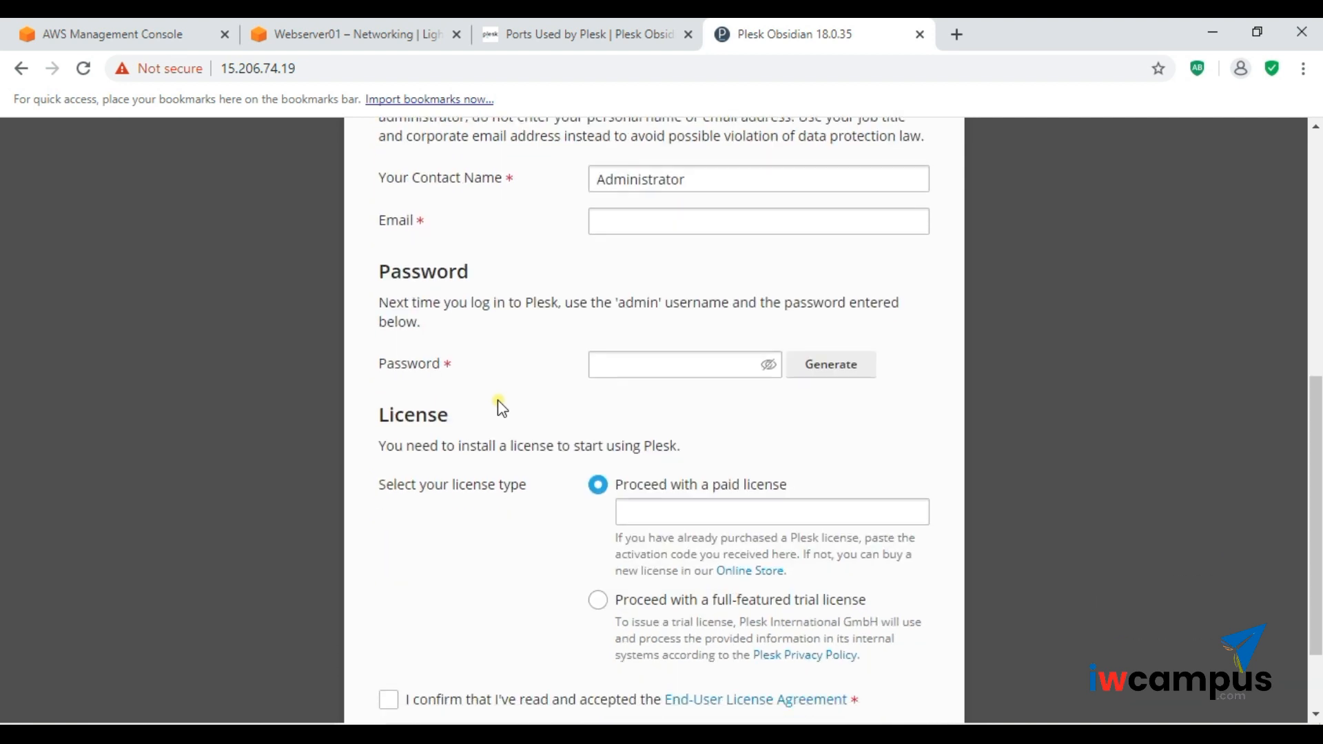
scroll(501, 407, up, 5)
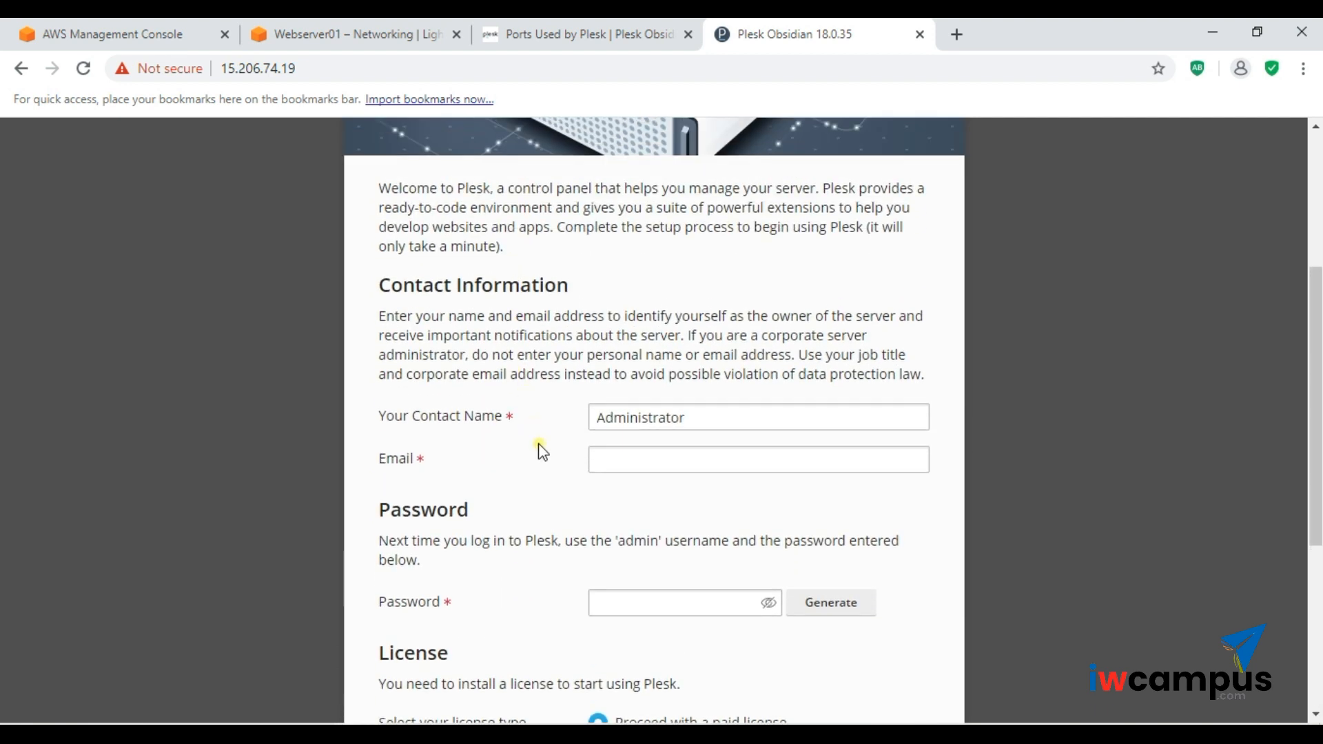
scroll(541, 456, down, 1)
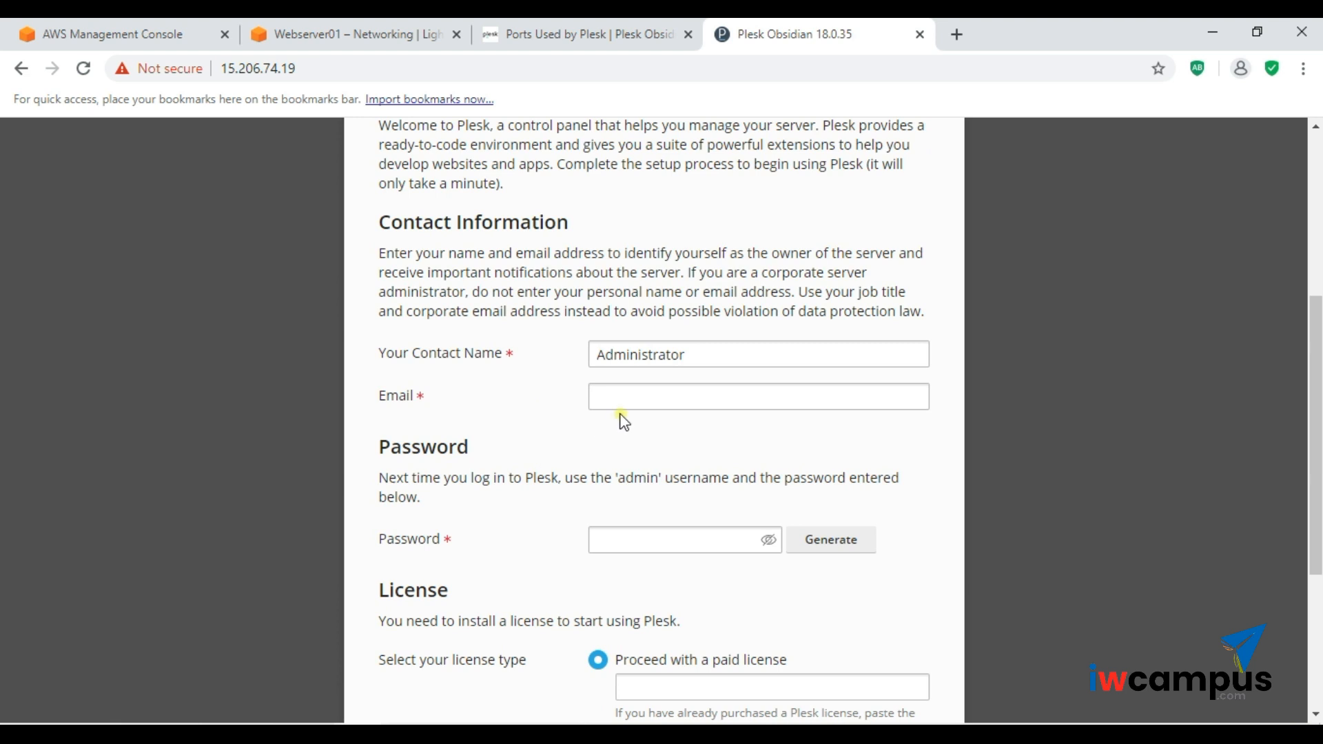
drag(702, 352, 550, 375)
click(550, 375)
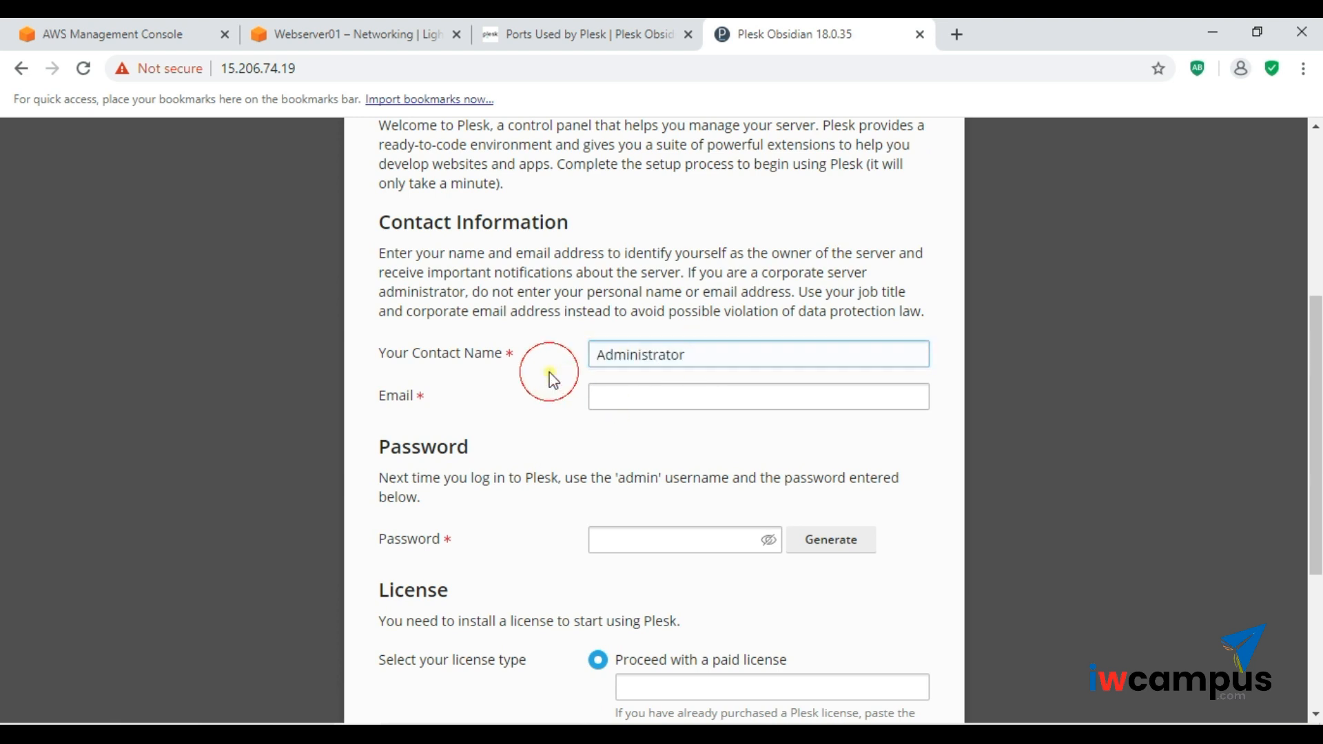
scroll(554, 382, down, 3)
click(663, 337)
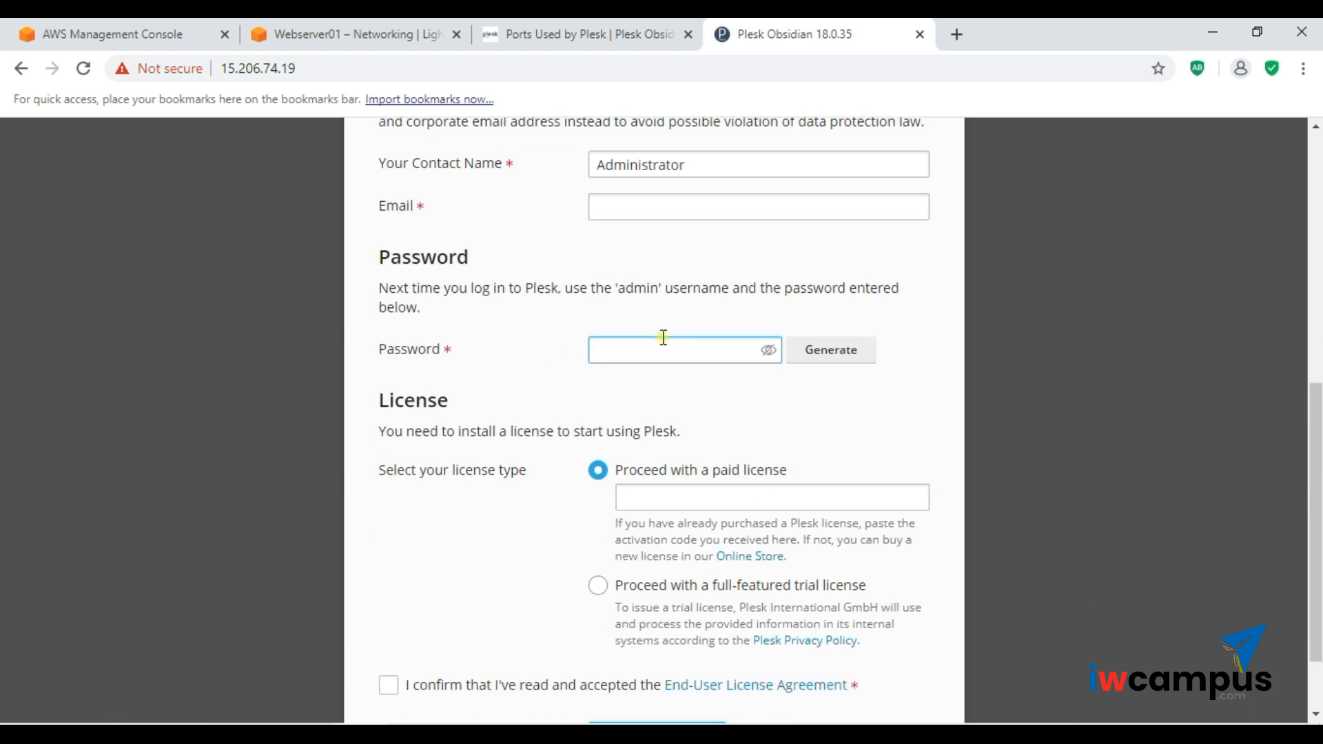
click(805, 355)
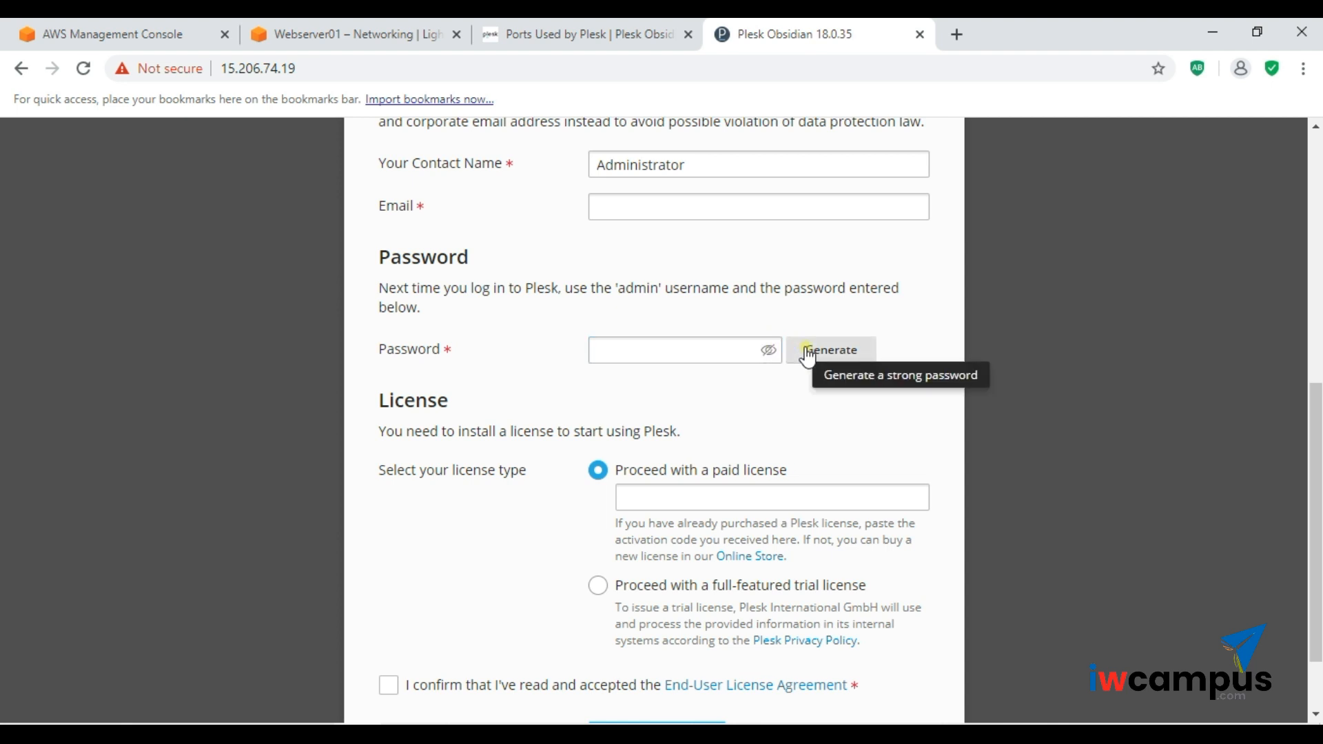
click(807, 354)
click(775, 354)
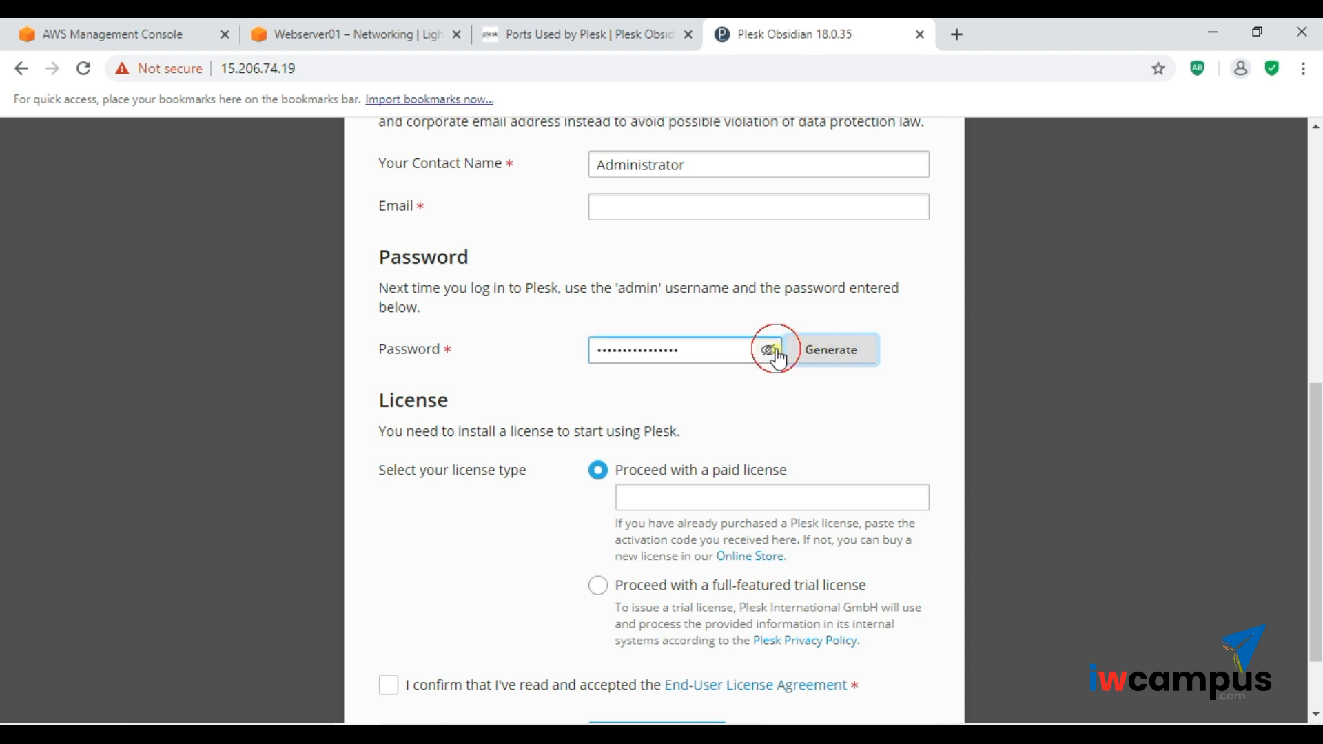
- Copy the generated admin password into Notepad below the port numbers and return to the Plesk setup form
drag(731, 351, 585, 364)
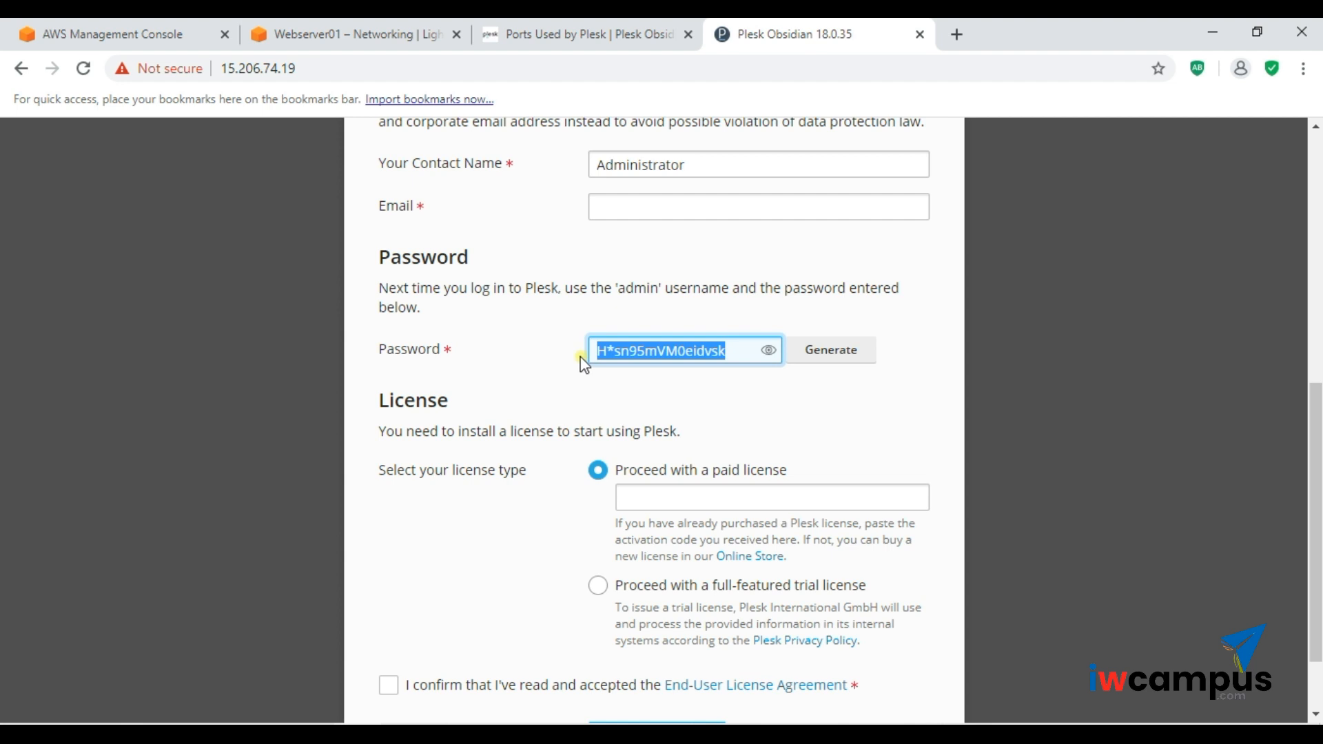
key(alt+Tab)
click(553, 419)
click(554, 419)
key(ctrl+v)
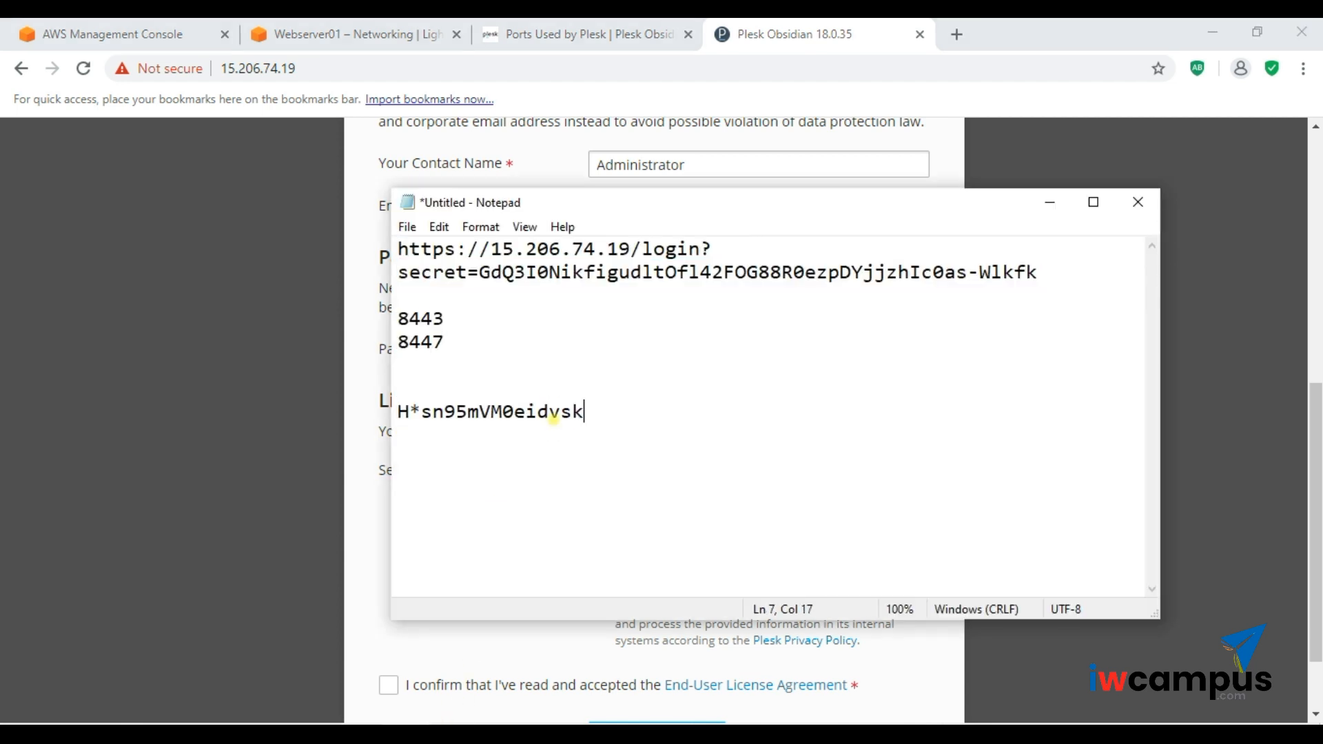
click(1193, 385)
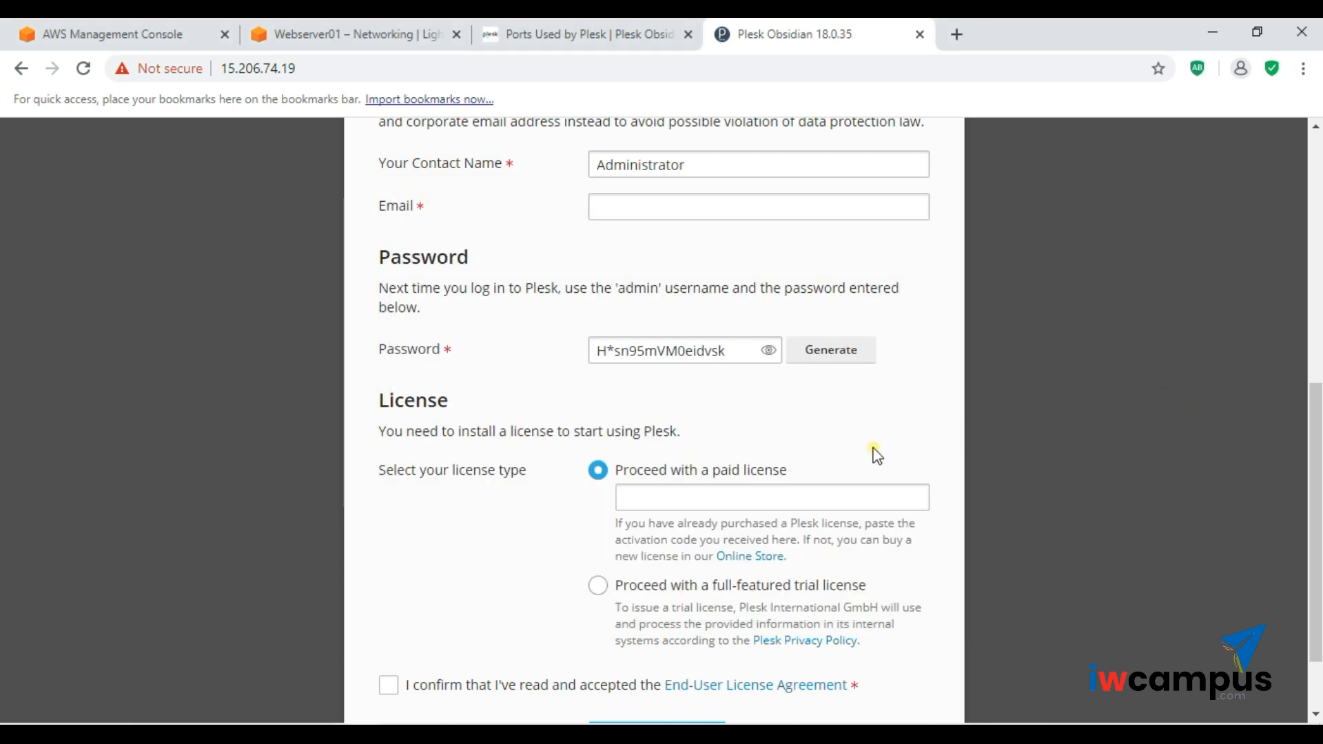
- Select the full-featured trial license, accept the End-User License Agreement, and enter Plesk
scroll(875, 455, down, 2)
click(708, 403)
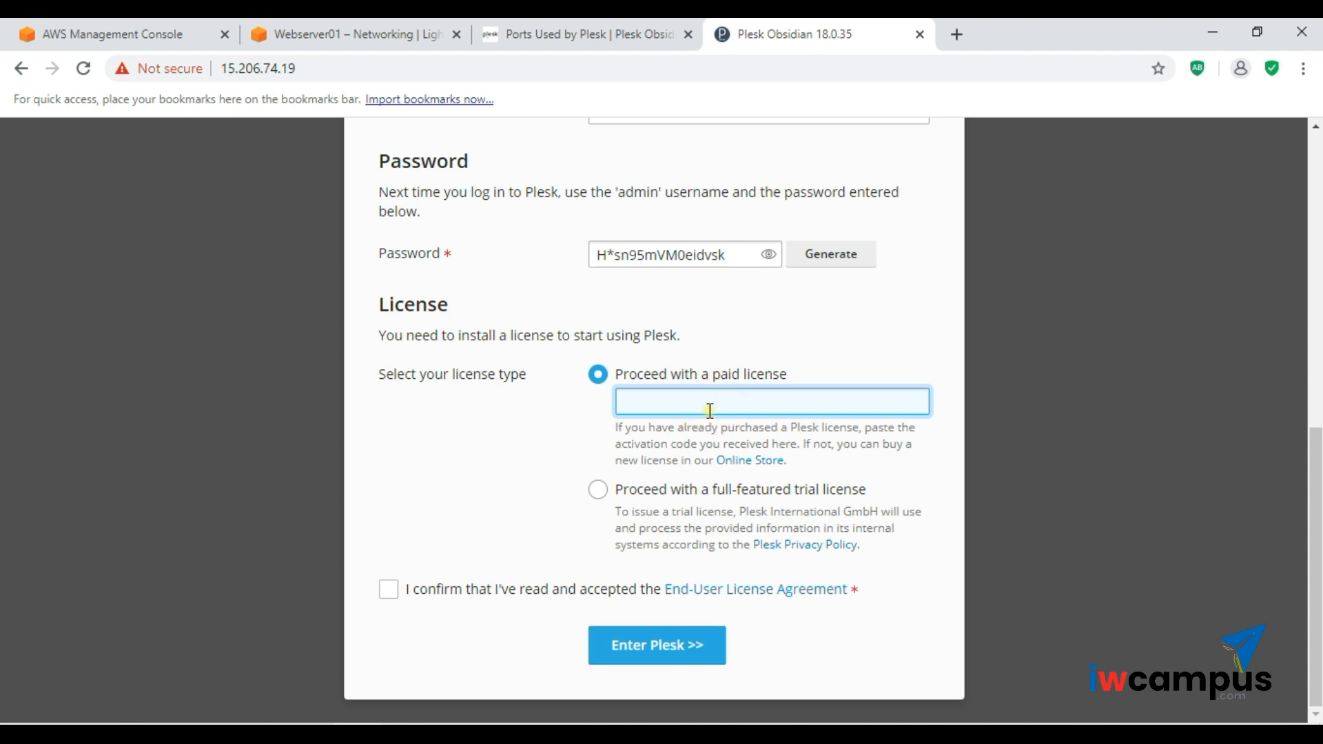
click(604, 494)
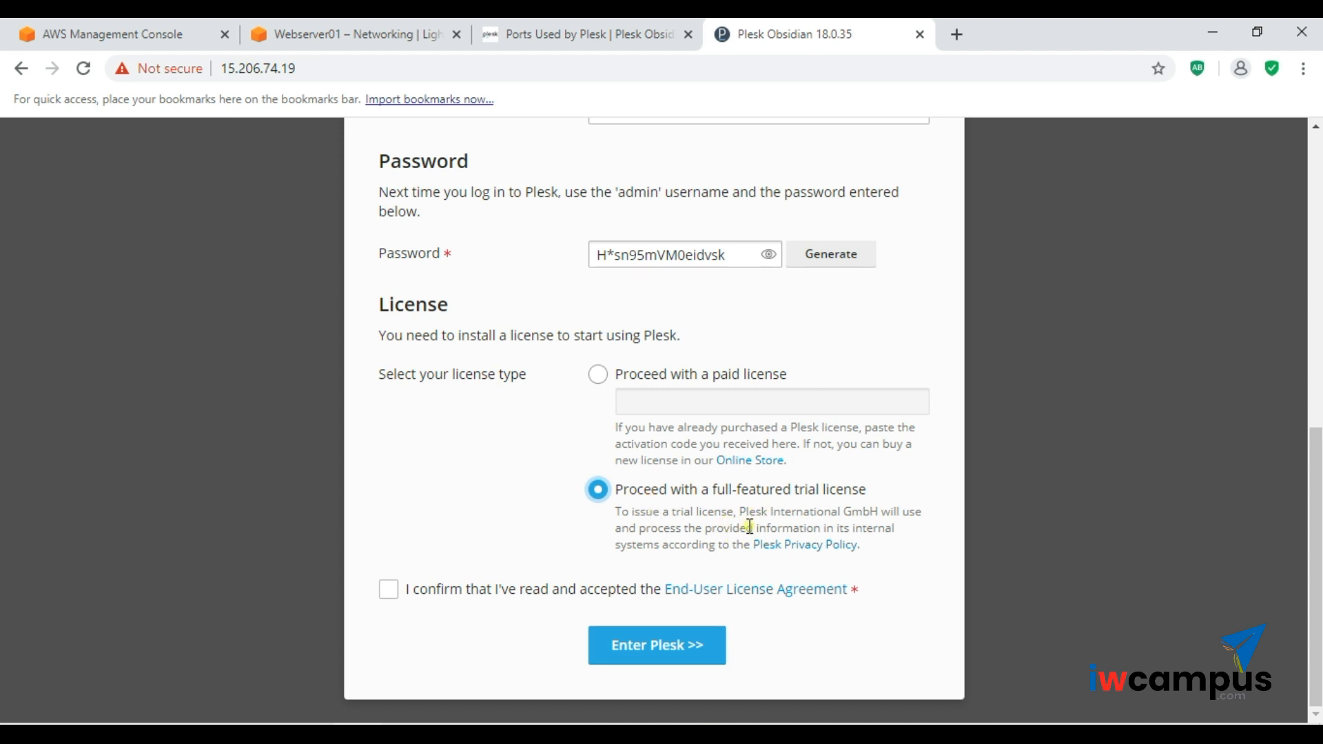
click(386, 593)
click(656, 646)
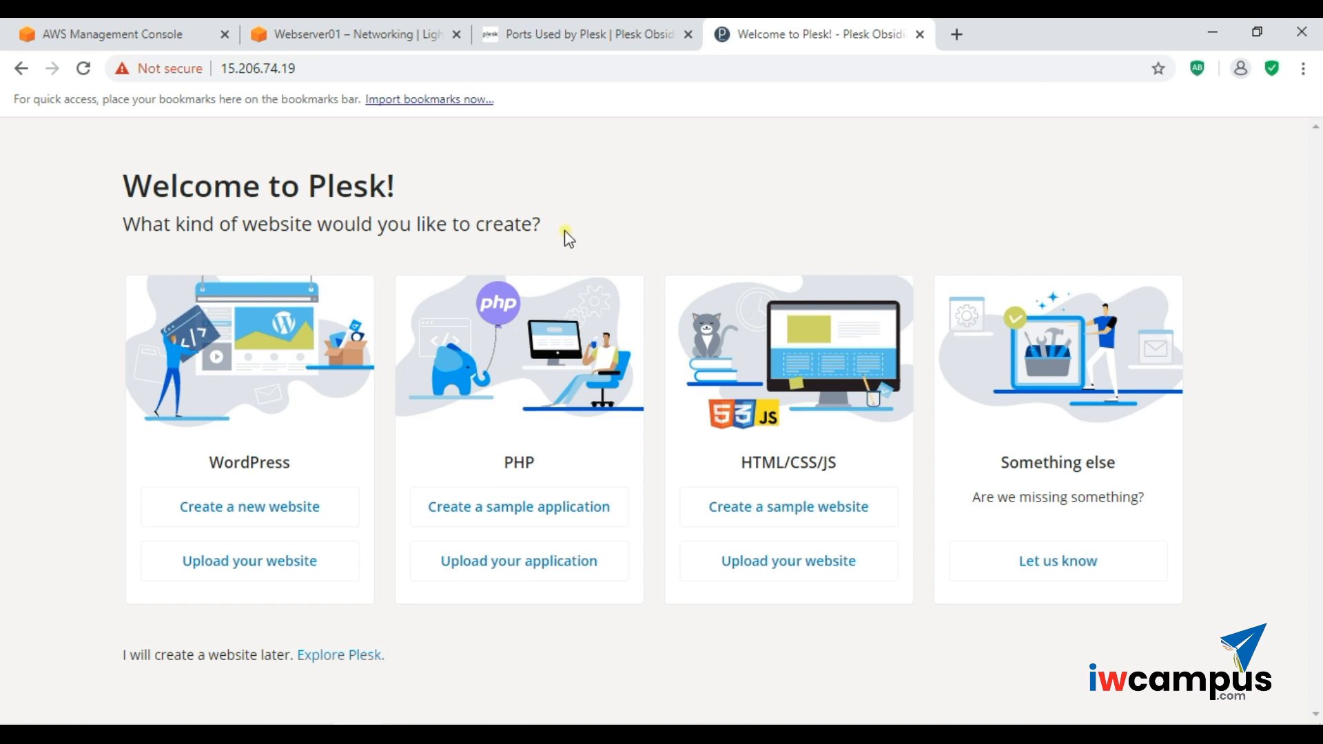
- Skip website creation by choosing to explore Plesk, and dismiss the Change View notice
drag(376, 219, 492, 233)
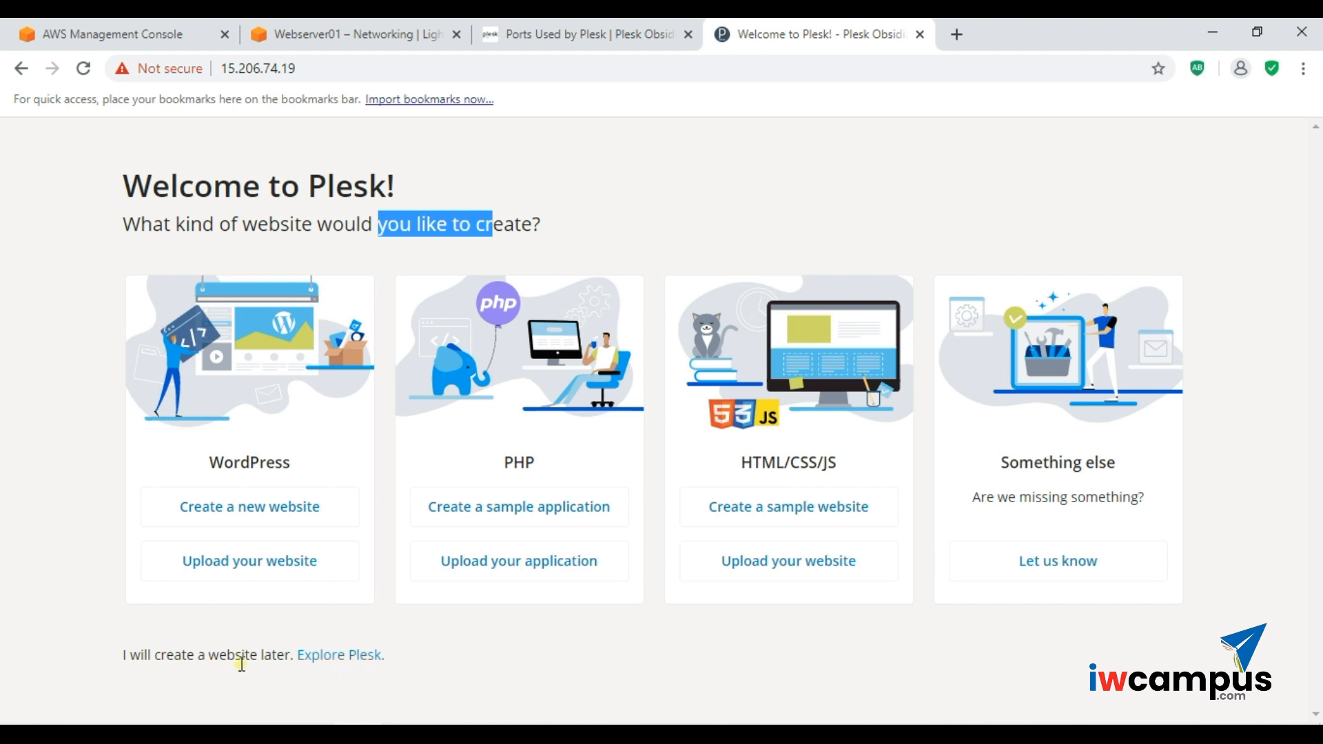
click(338, 666)
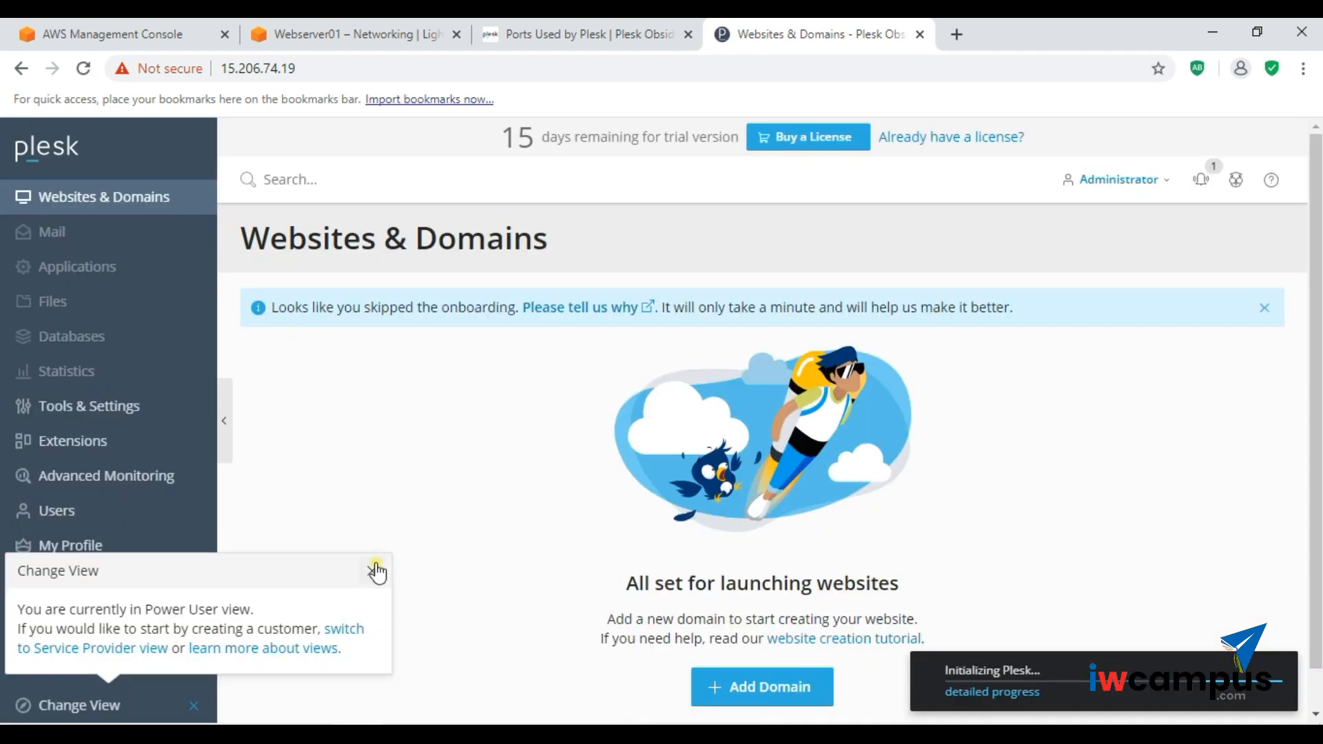
click(376, 566)
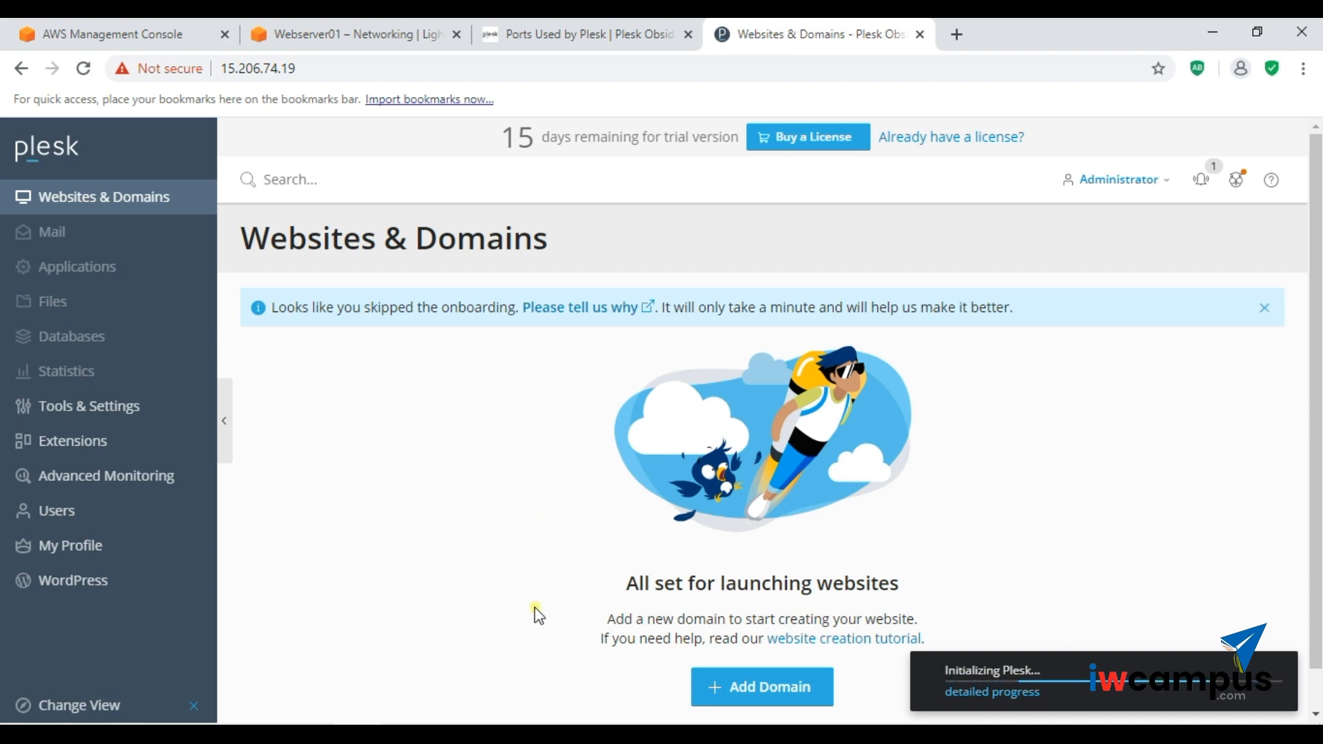
- Switch to the PuTTY terminal and examine the login URLs in the Plesk installation output
click(544, 733)
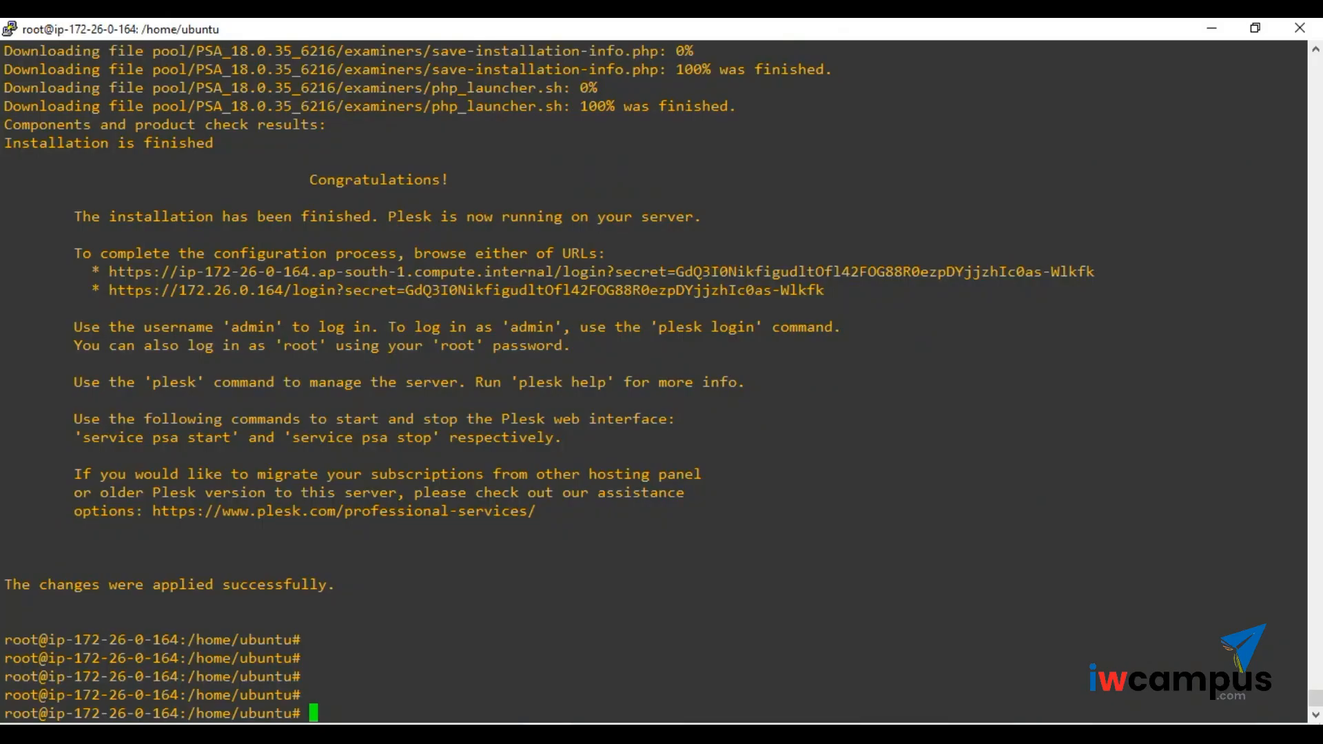
drag(103, 272, 937, 281)
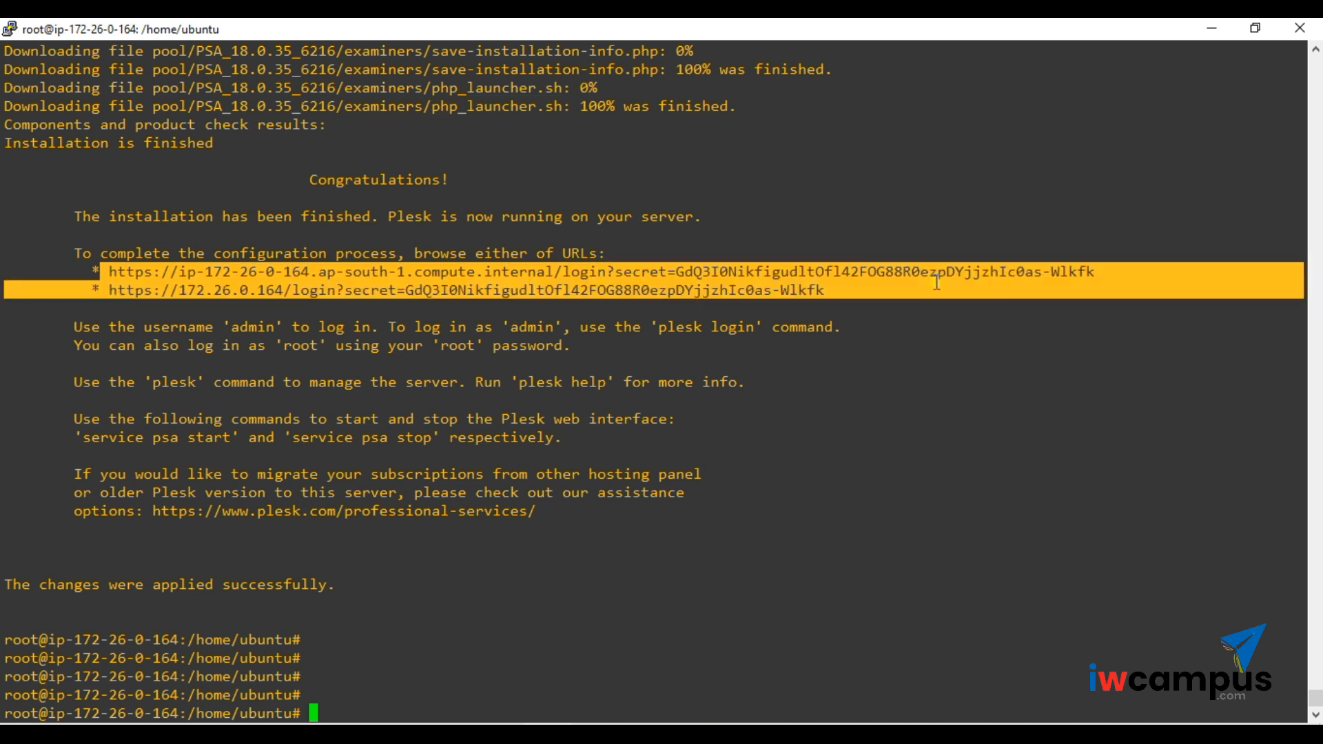
click(937, 281)
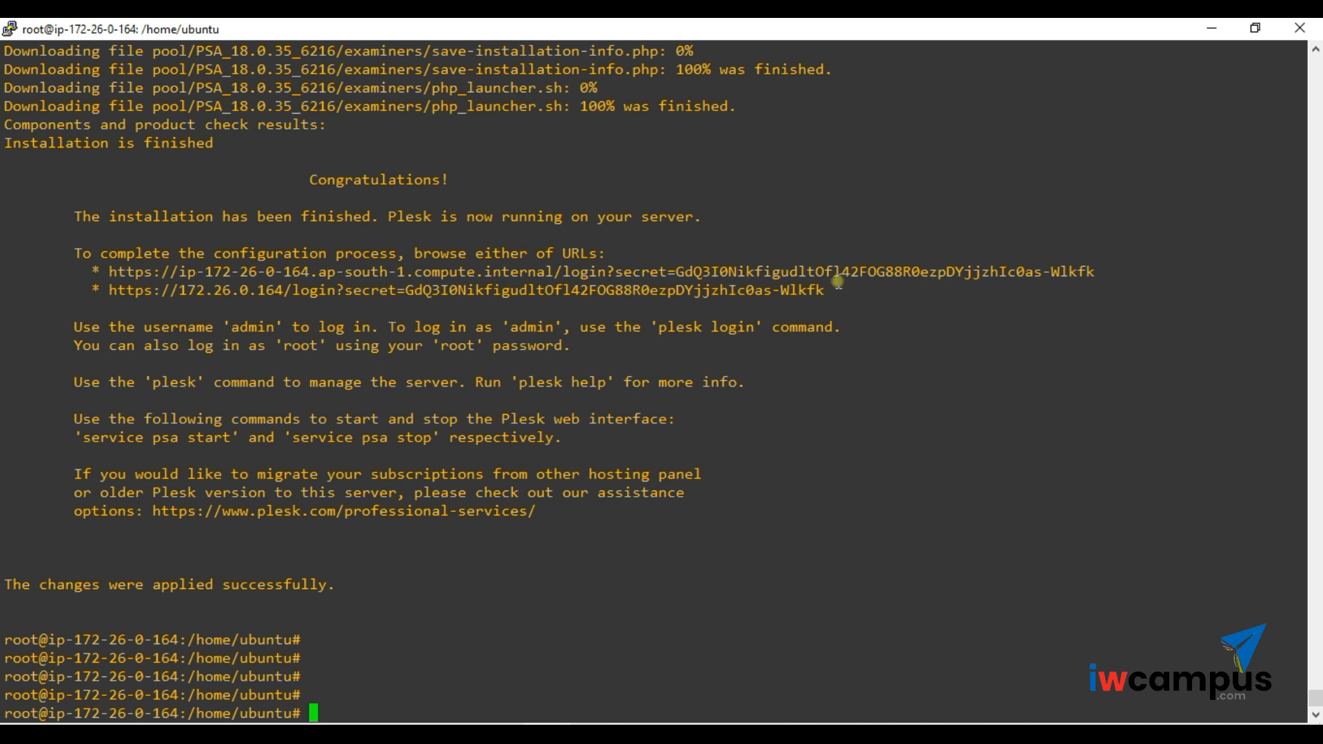
- Copy the public-IP login URL with its secret token from Notepad and open it in Firefox
key(alt+Tab)
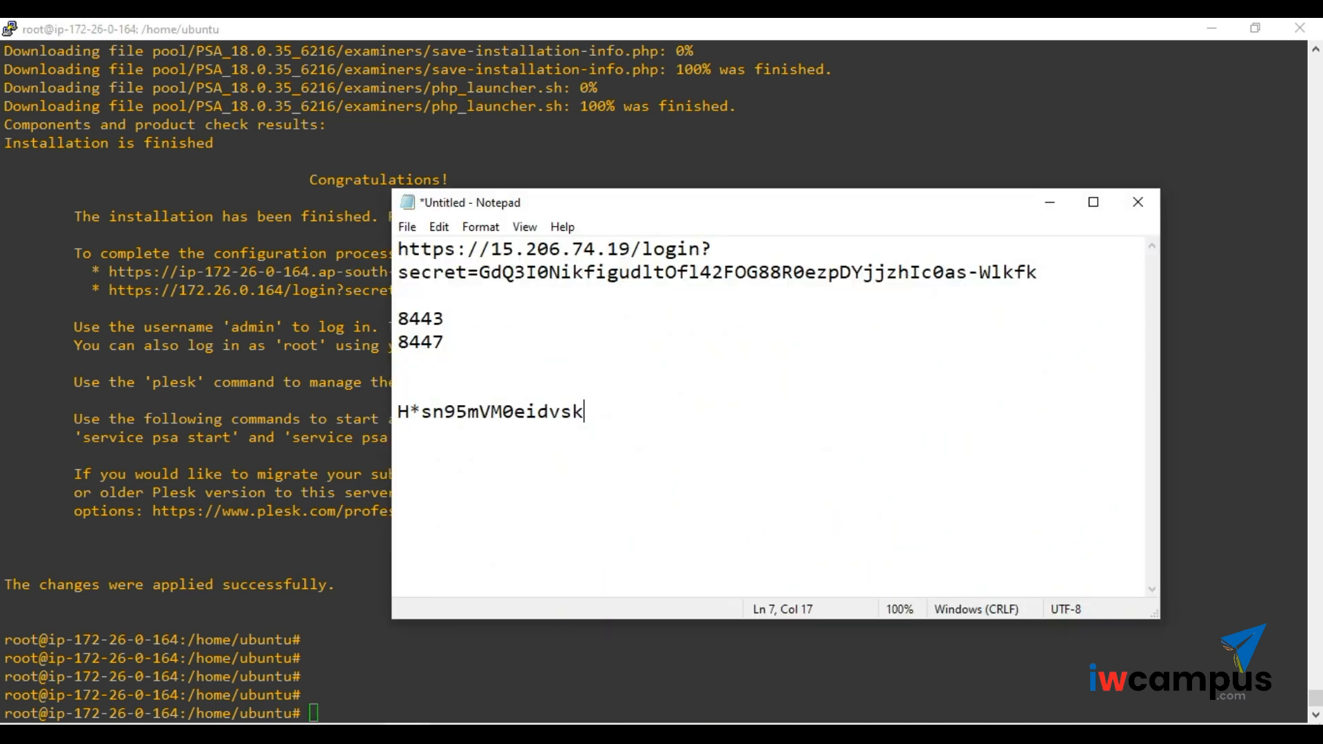
drag(398, 249, 1082, 284)
key(ctrl+c)
key(alt+Tab)
key(ctrl+v)
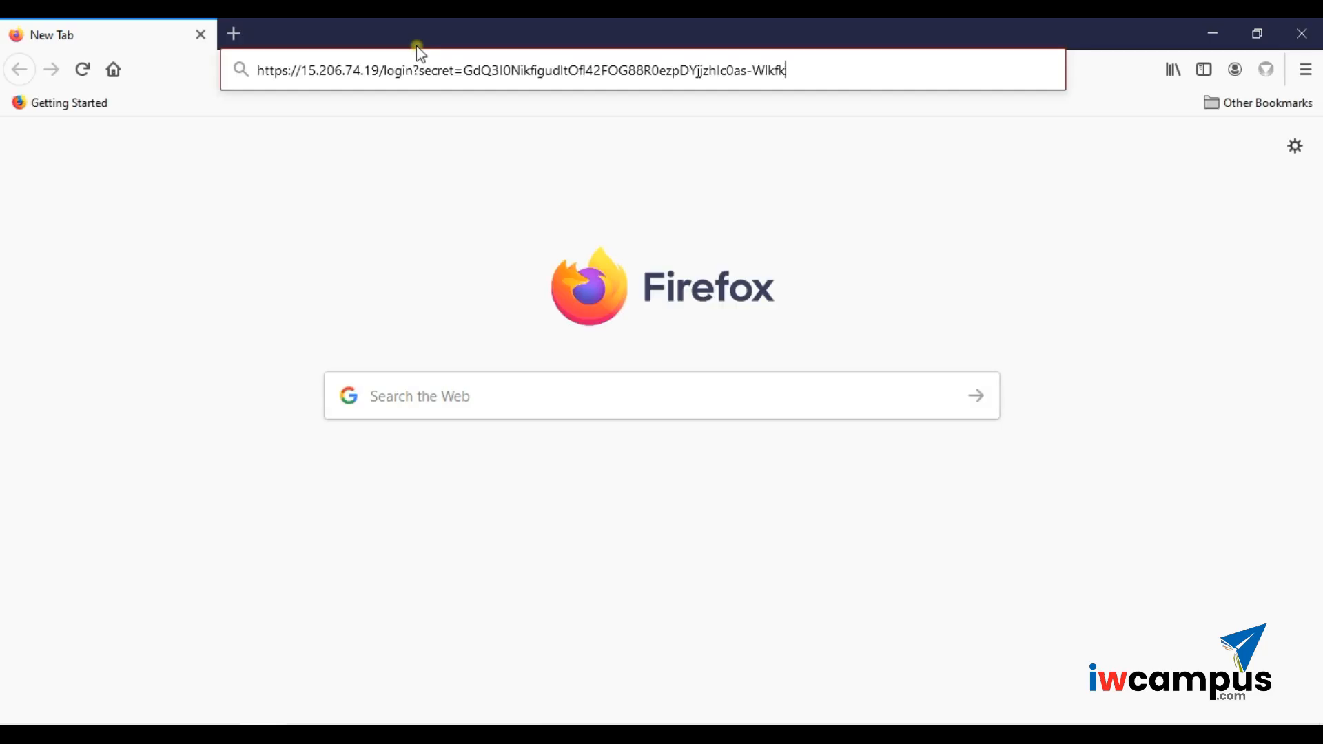
key(Return)
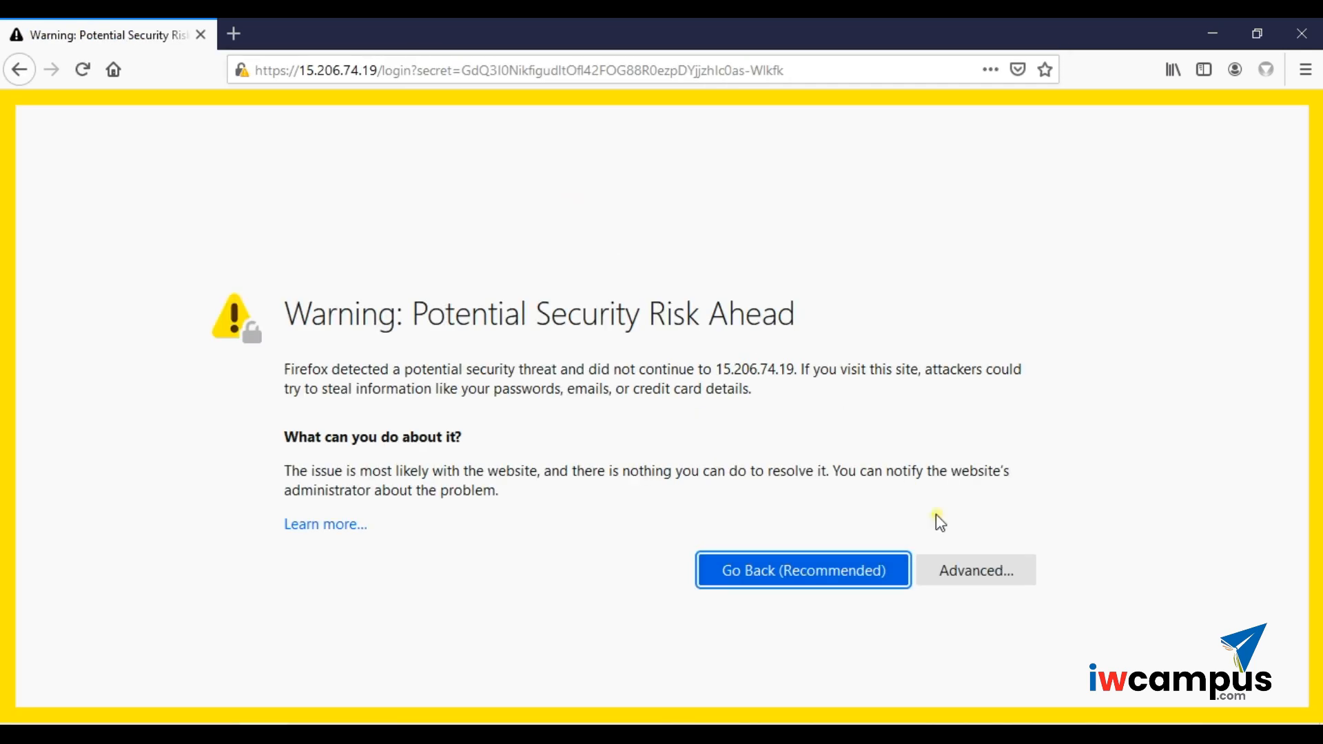
- Accept Firefox's security risk for 15.206.74.19 and accept all cookies on the Plesk login page
click(977, 570)
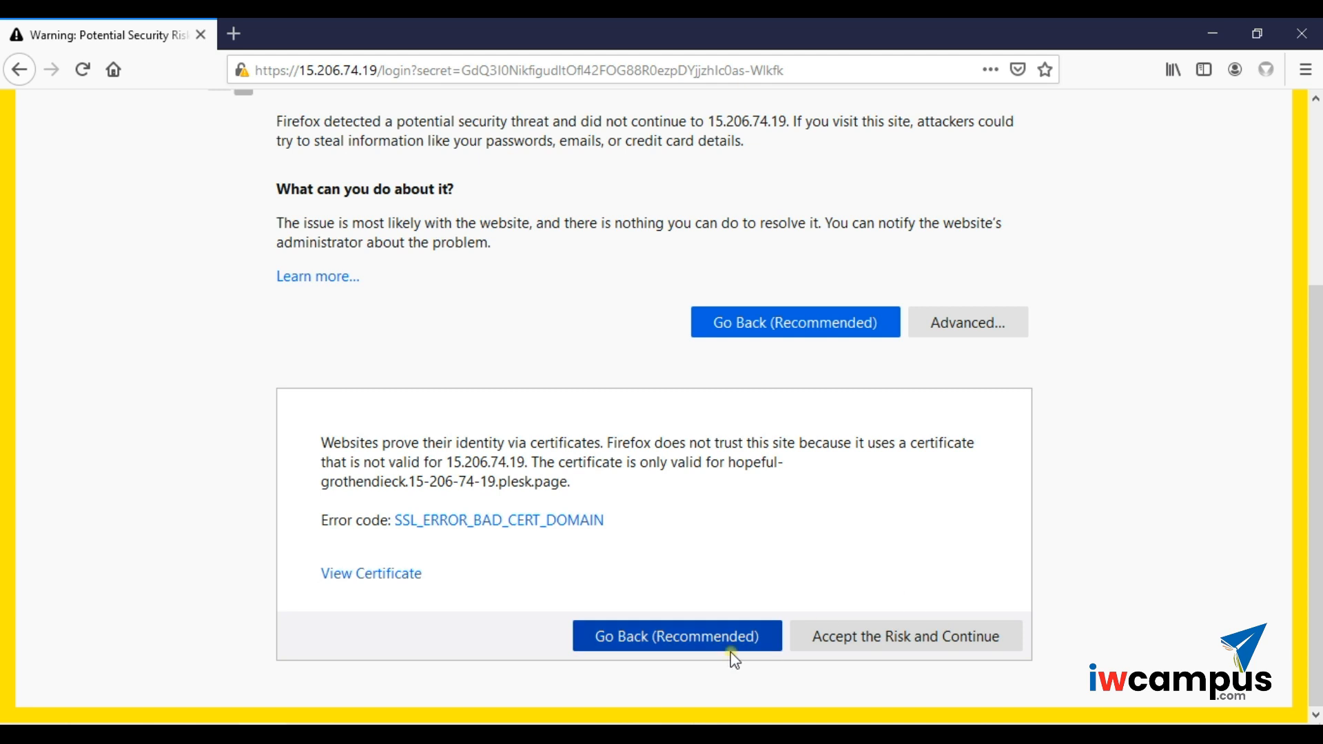
click(839, 646)
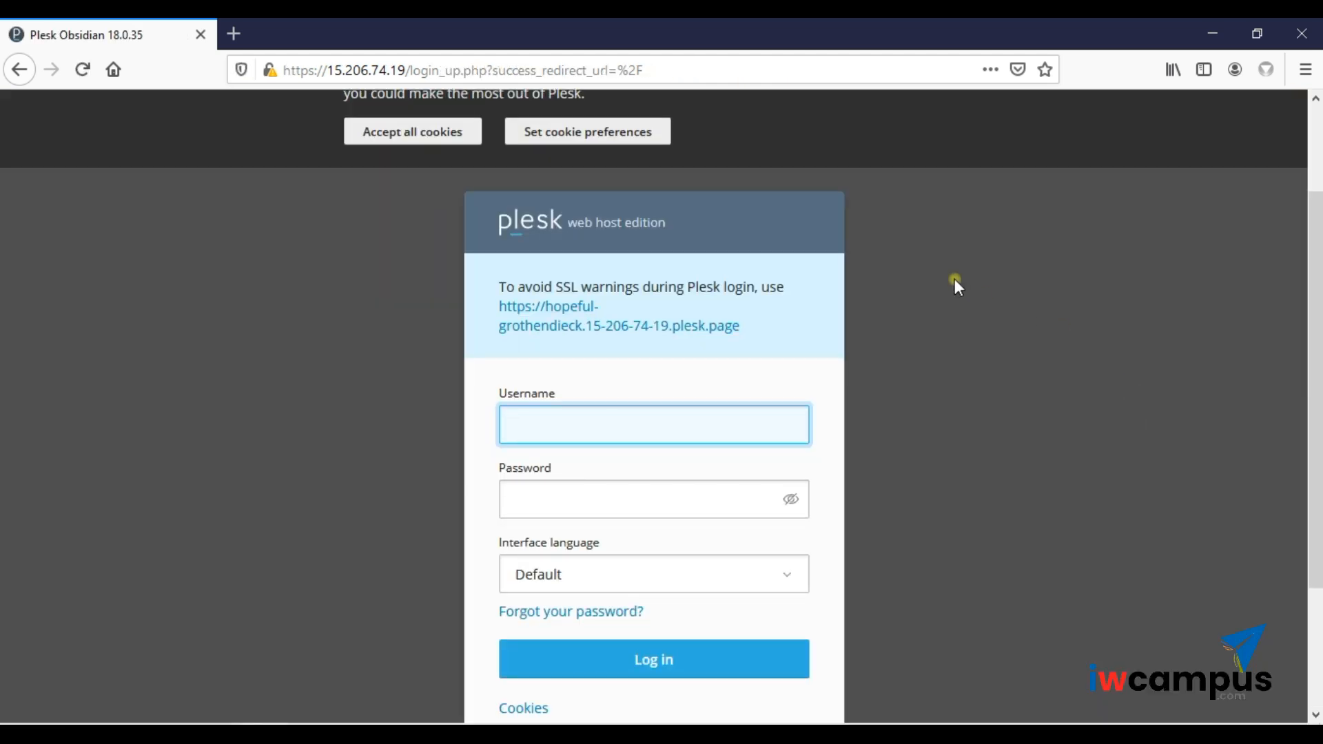
scroll(955, 284, up, 1)
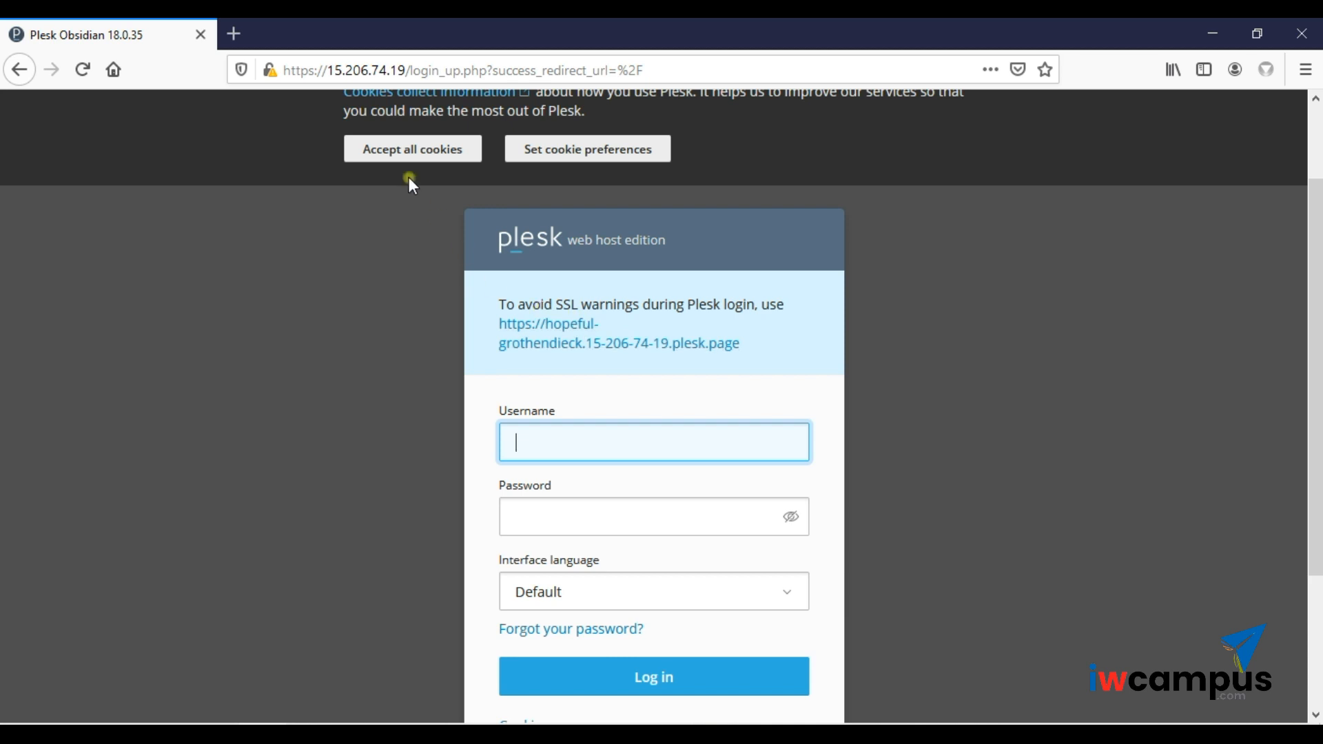
click(400, 152)
scroll(470, 308, down, 1)
click(544, 265)
scroll(561, 414, up, 1)
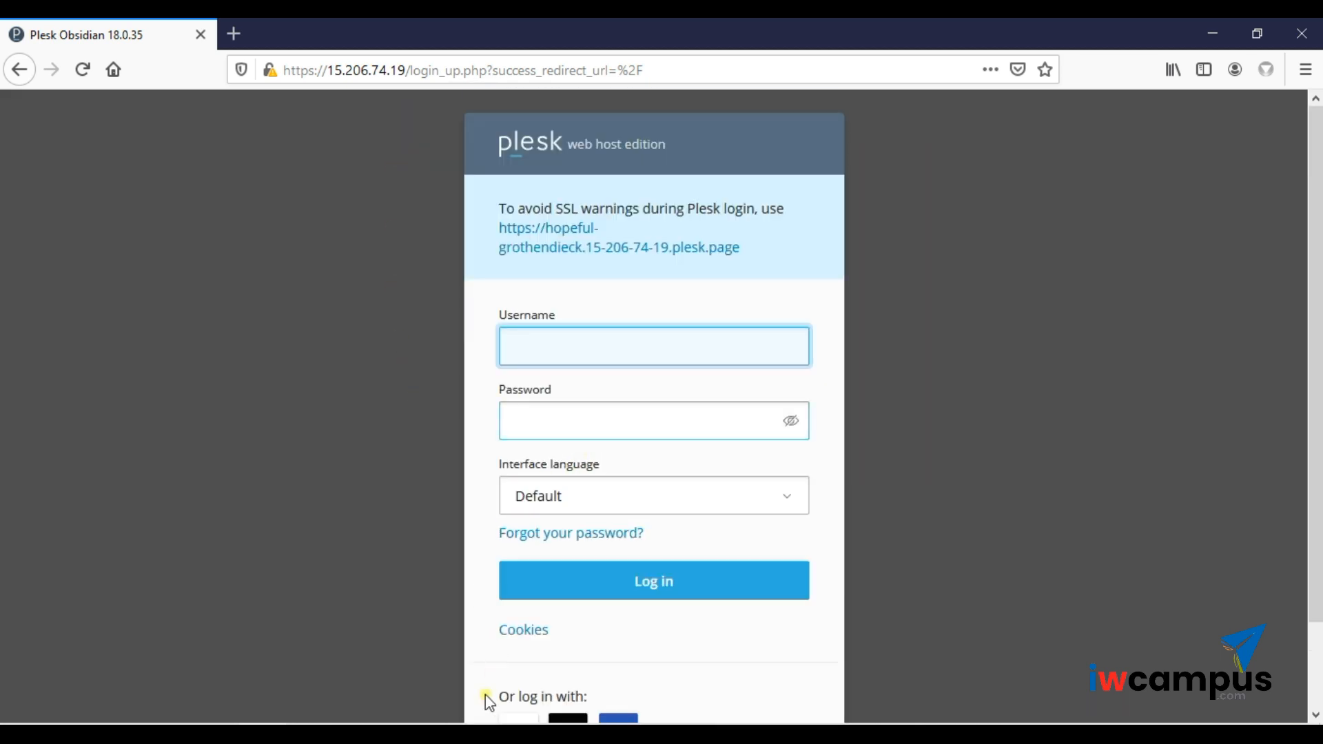
- Check the saved login URL and password in Notepad, and return to Plesk's Websites & Domains page in Chrome
click(477, 734)
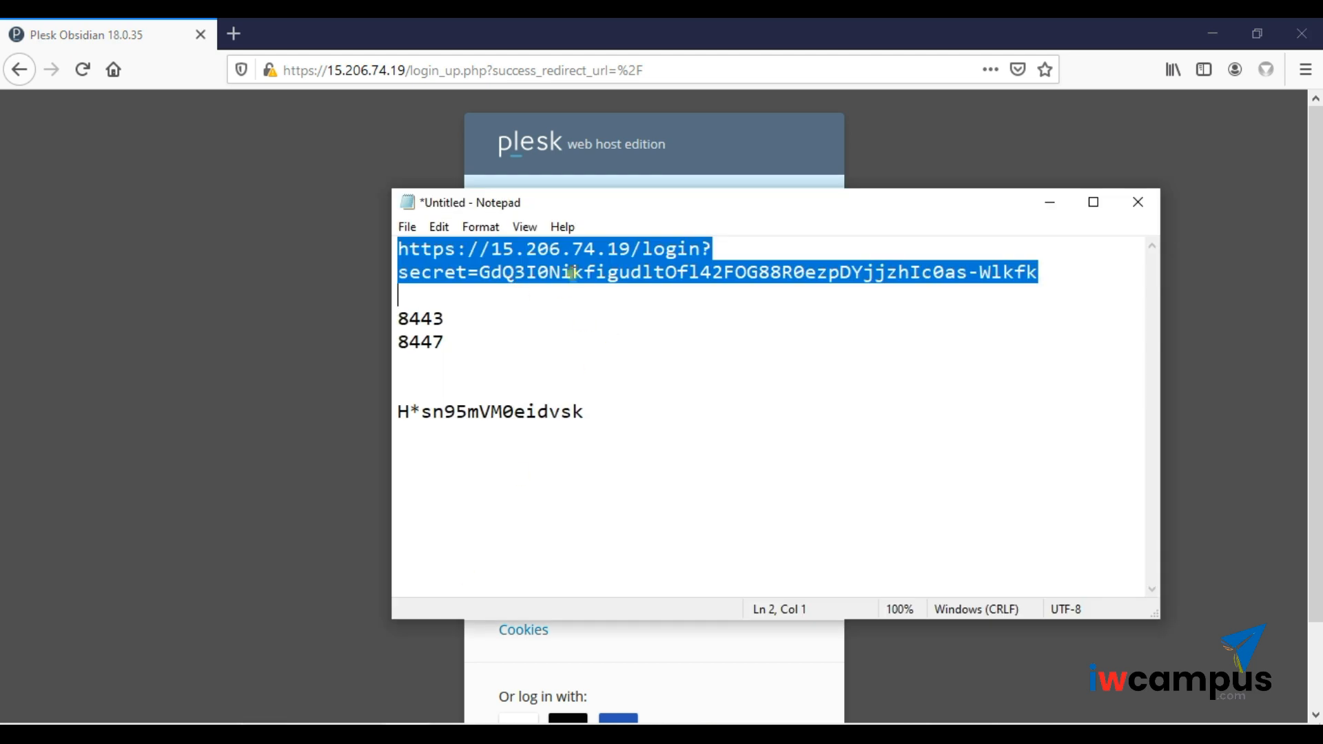
click(288, 527)
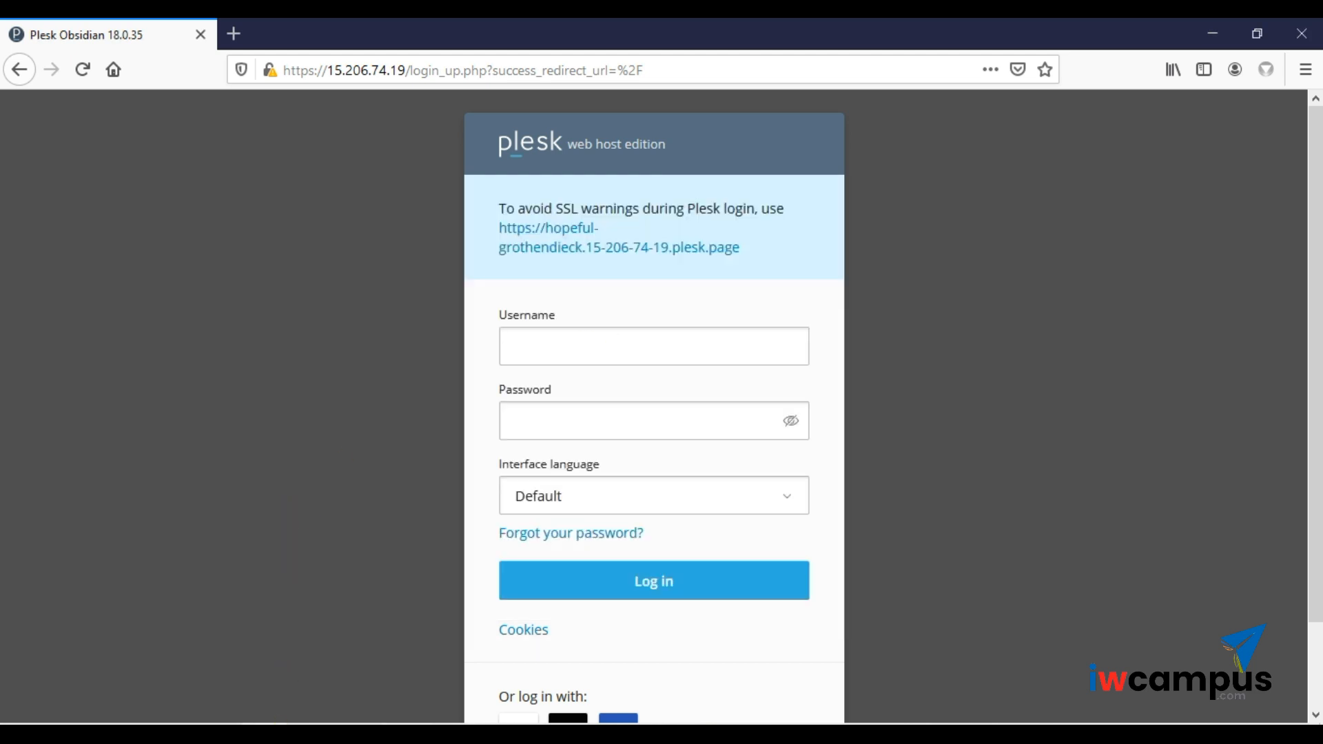
click(366, 734)
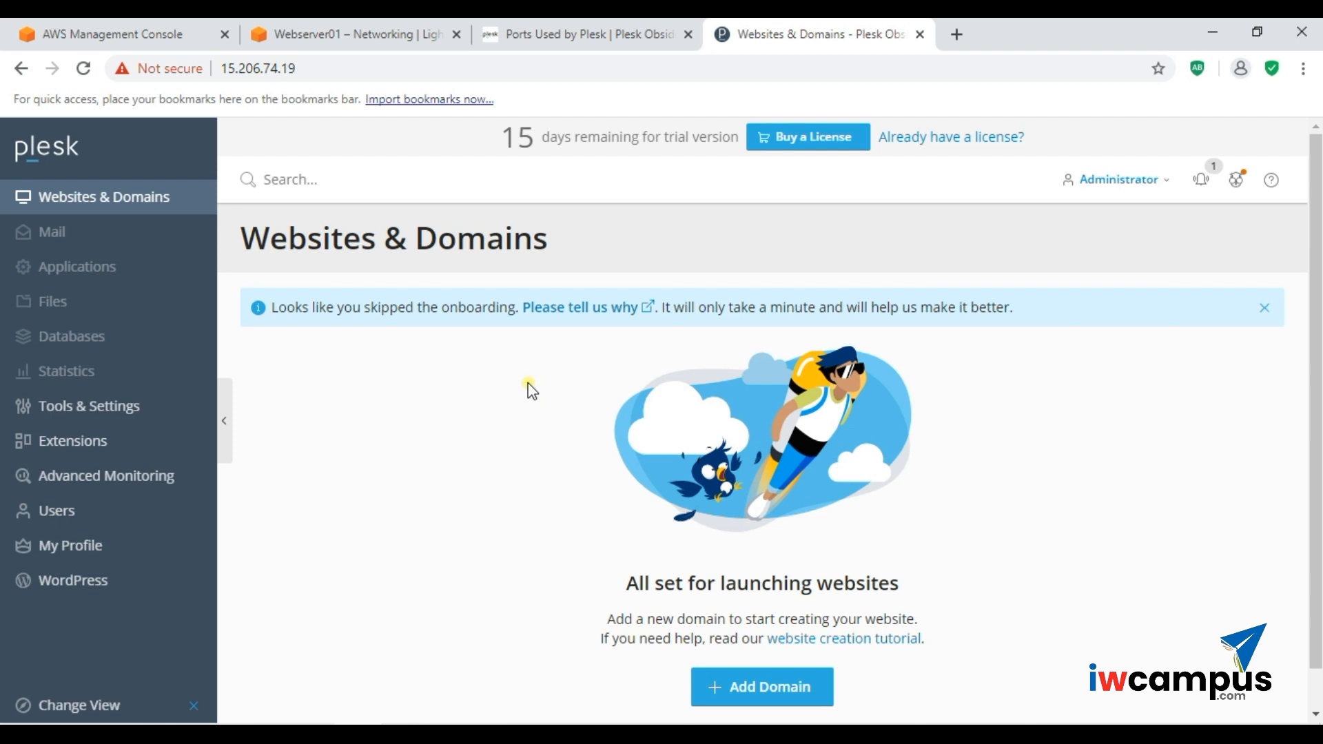